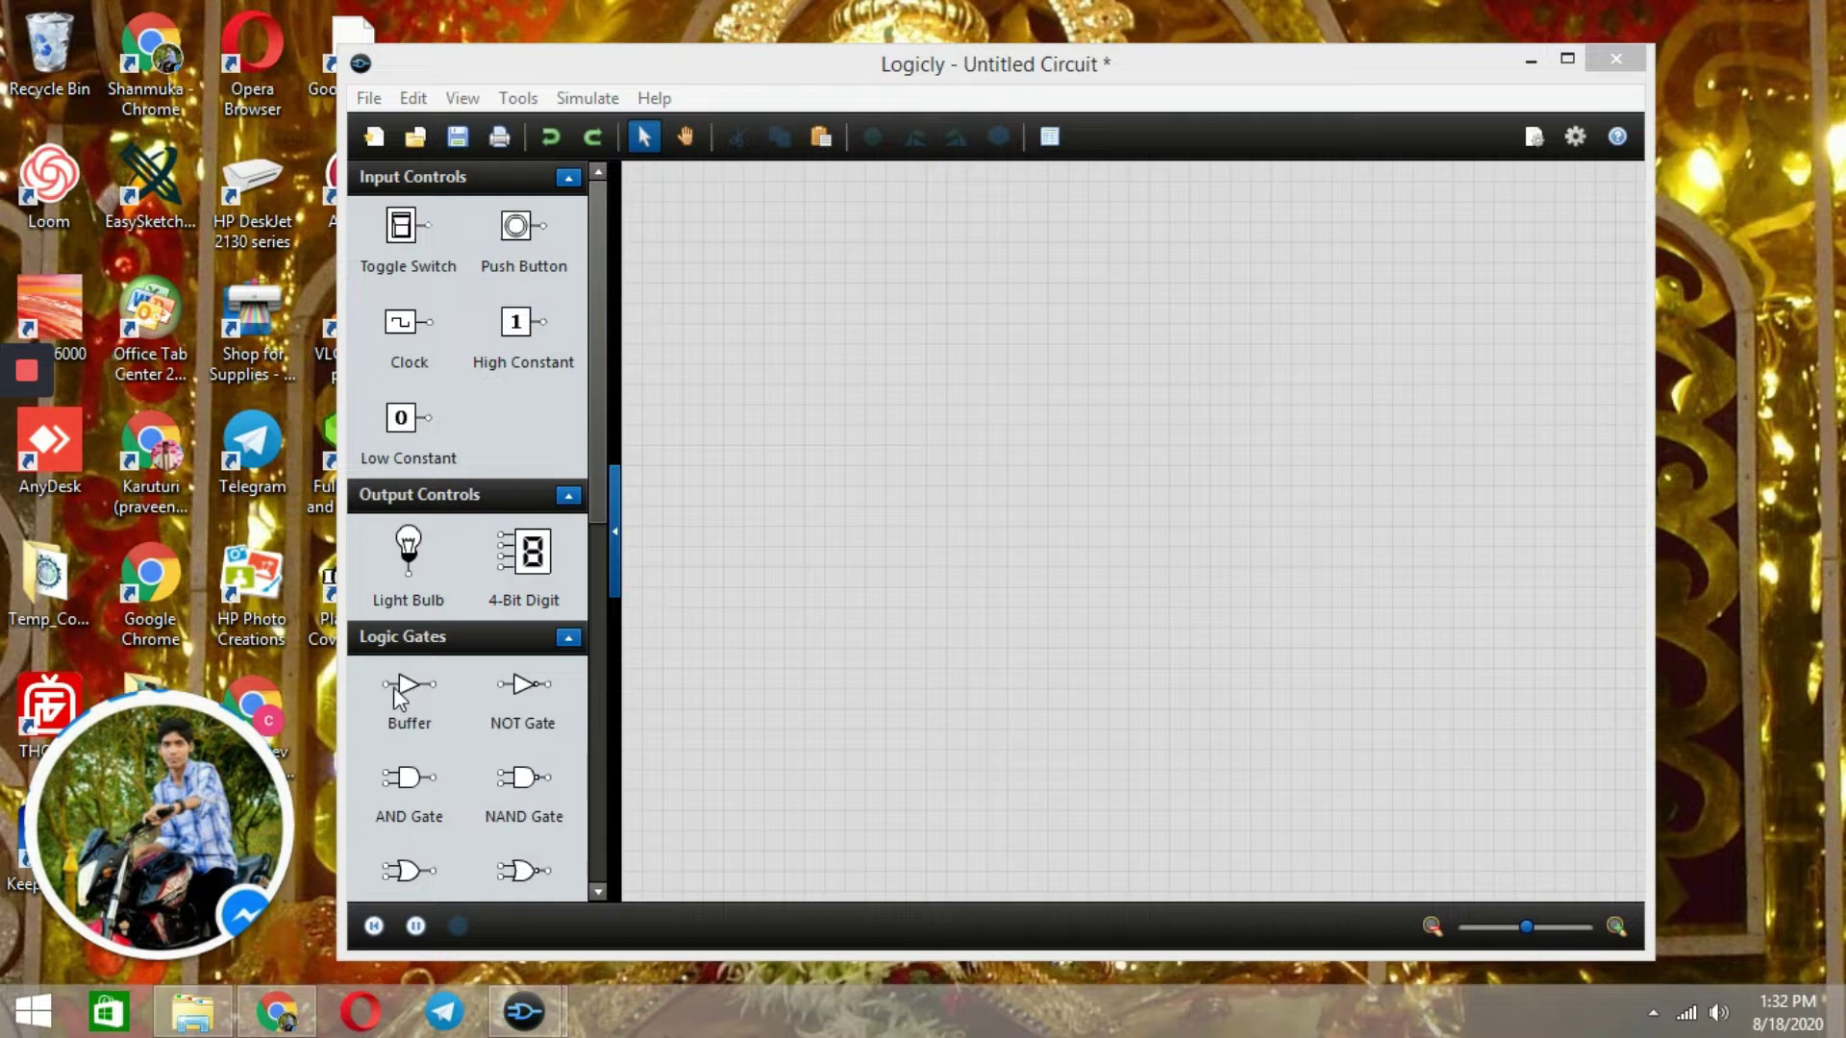
Place a buffer on the canvas and wire a toggle switch with the export name A to its input.
click(774, 587)
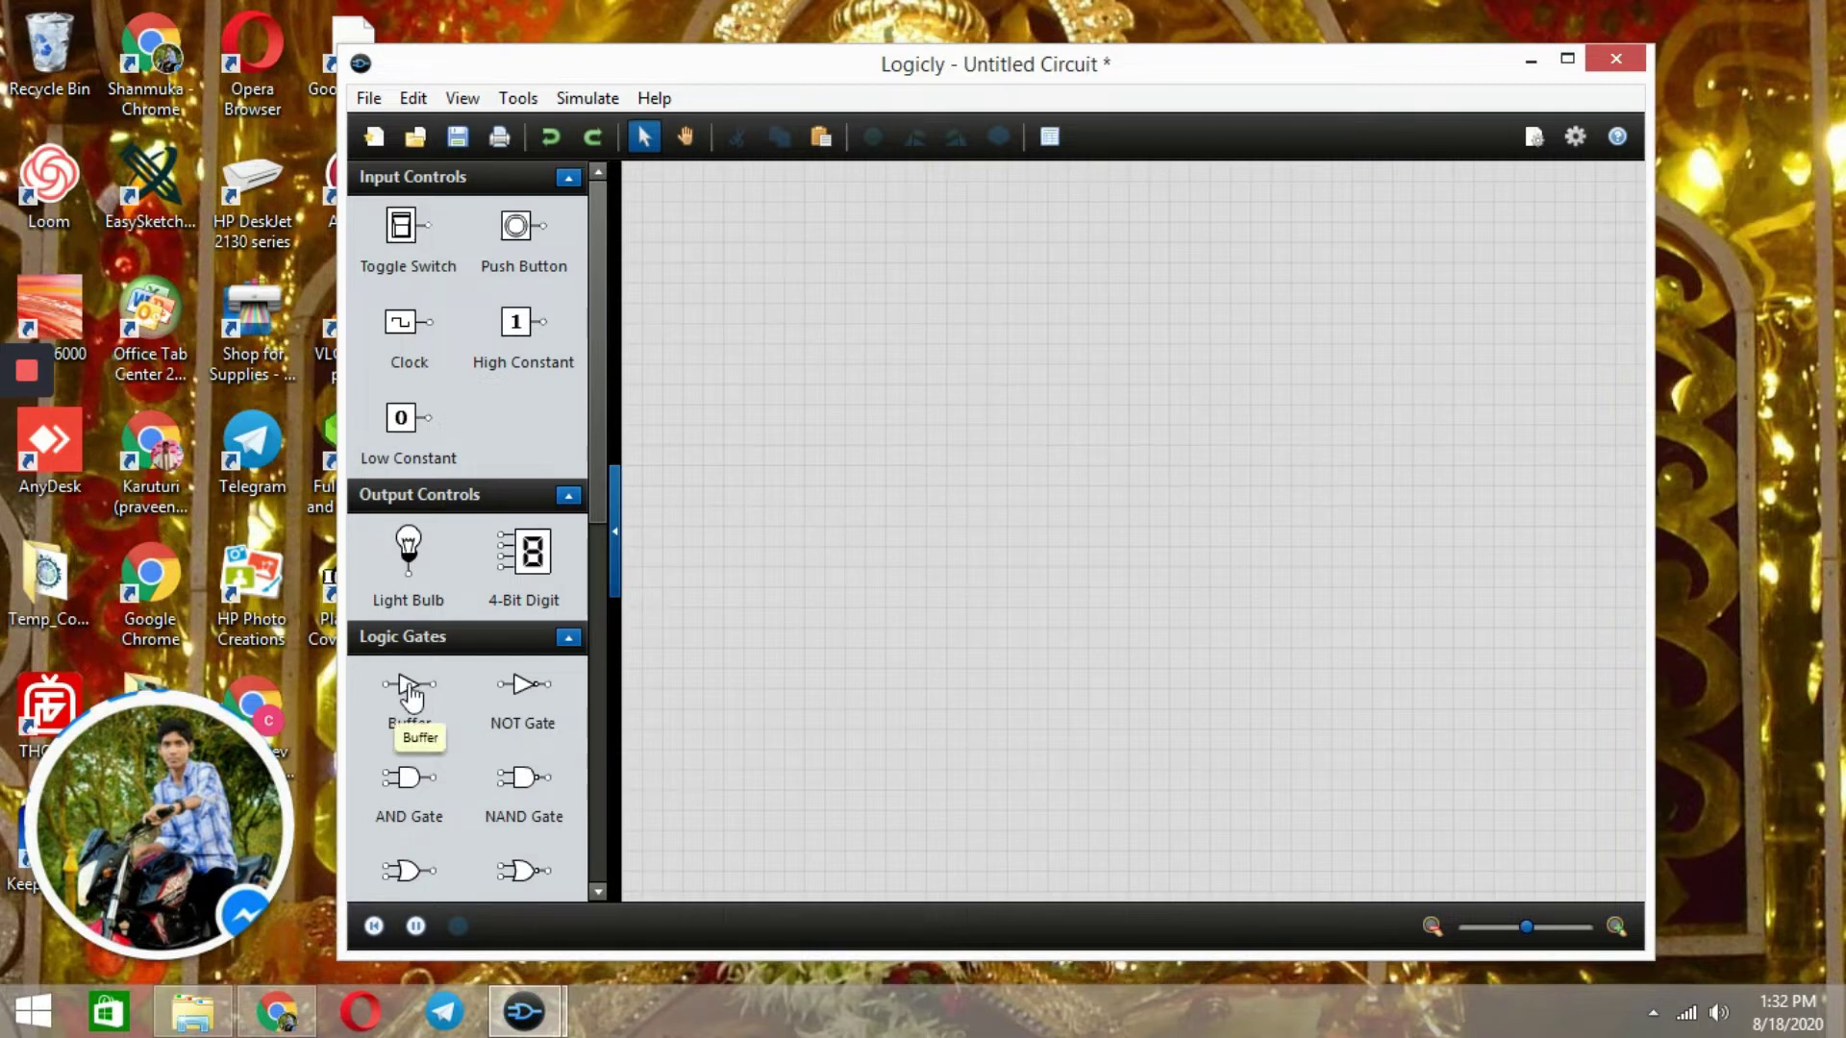
drag(406, 692, 1061, 494)
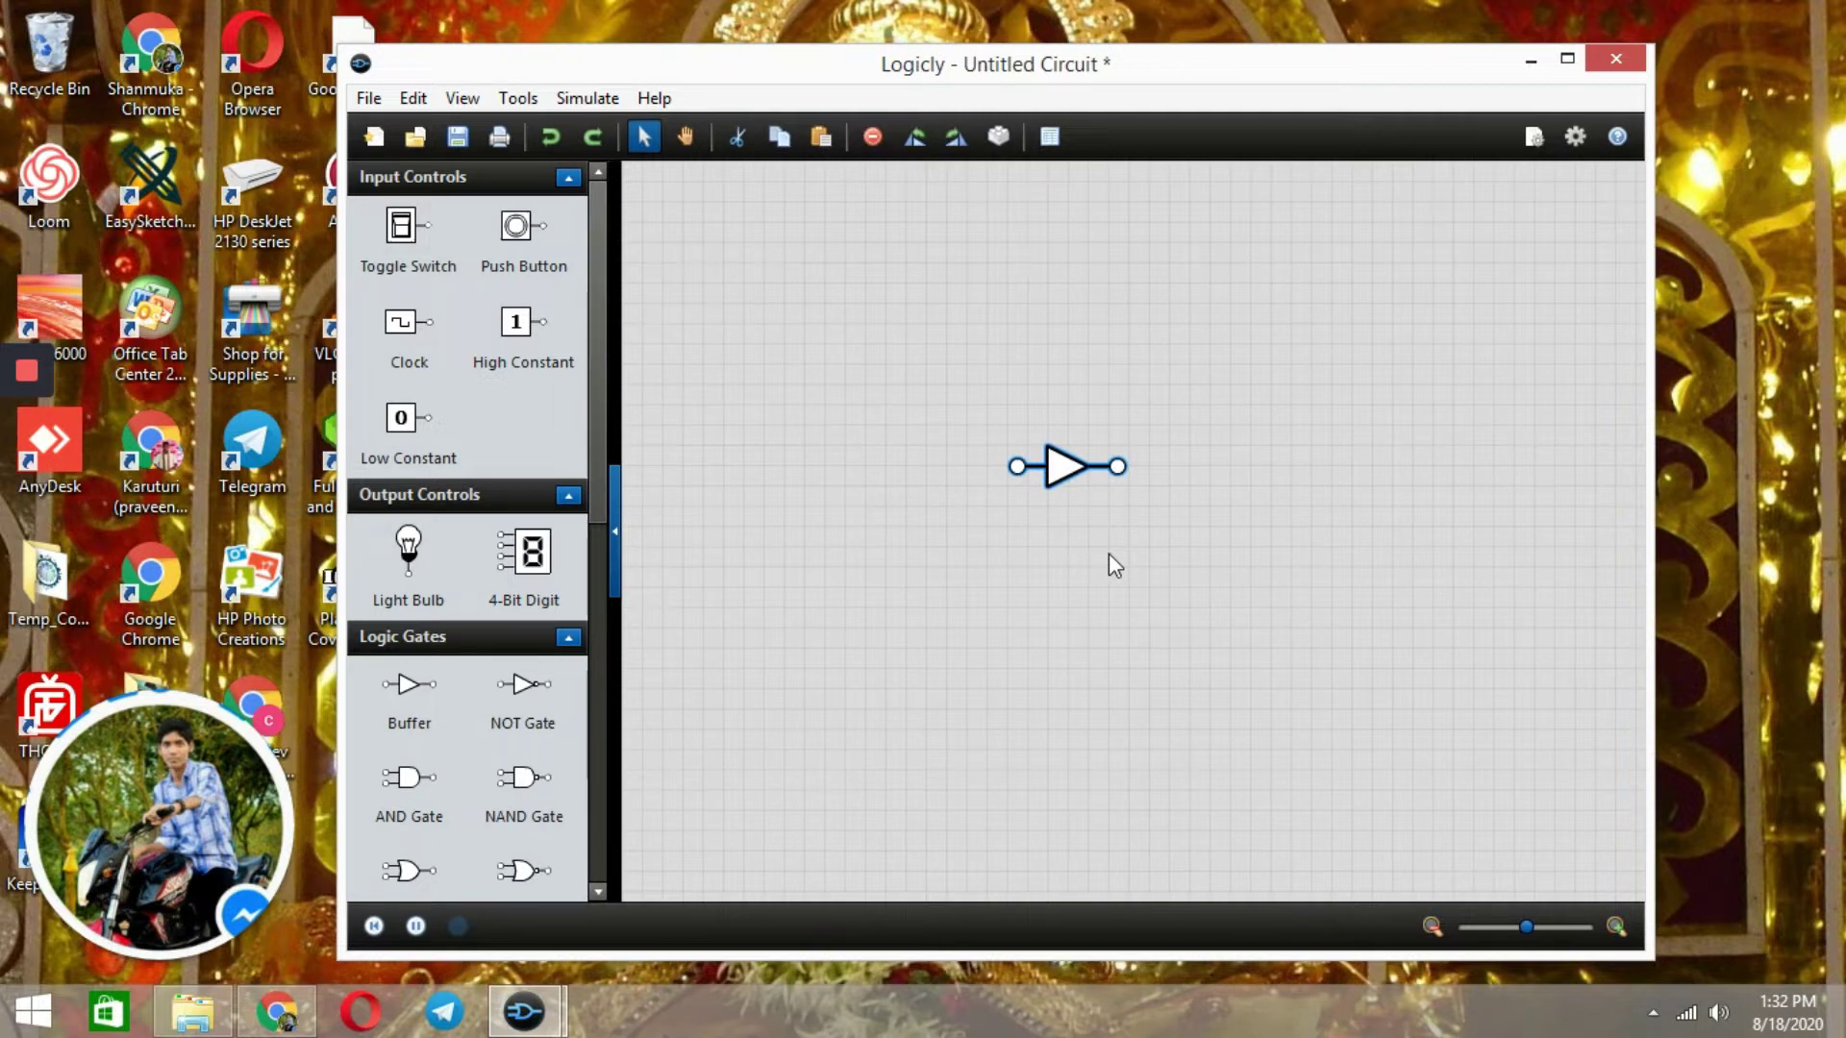
drag(401, 229, 905, 463)
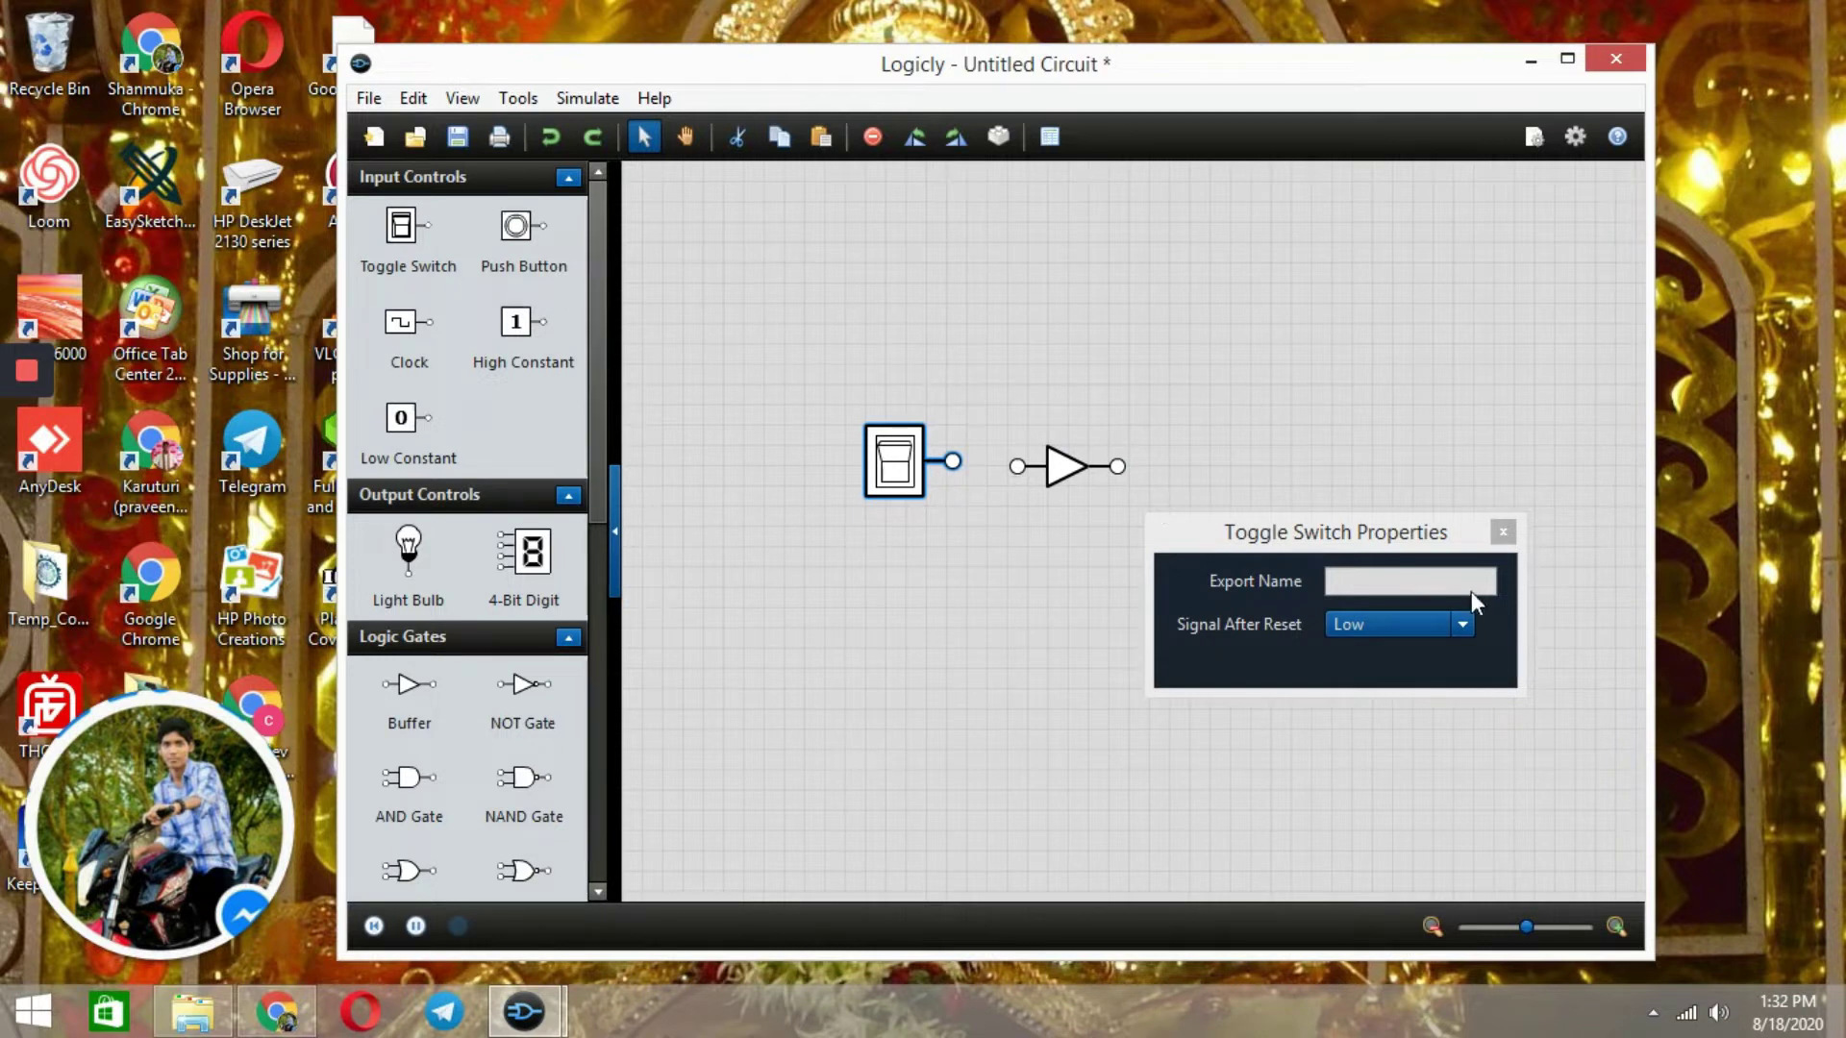
click(1387, 583)
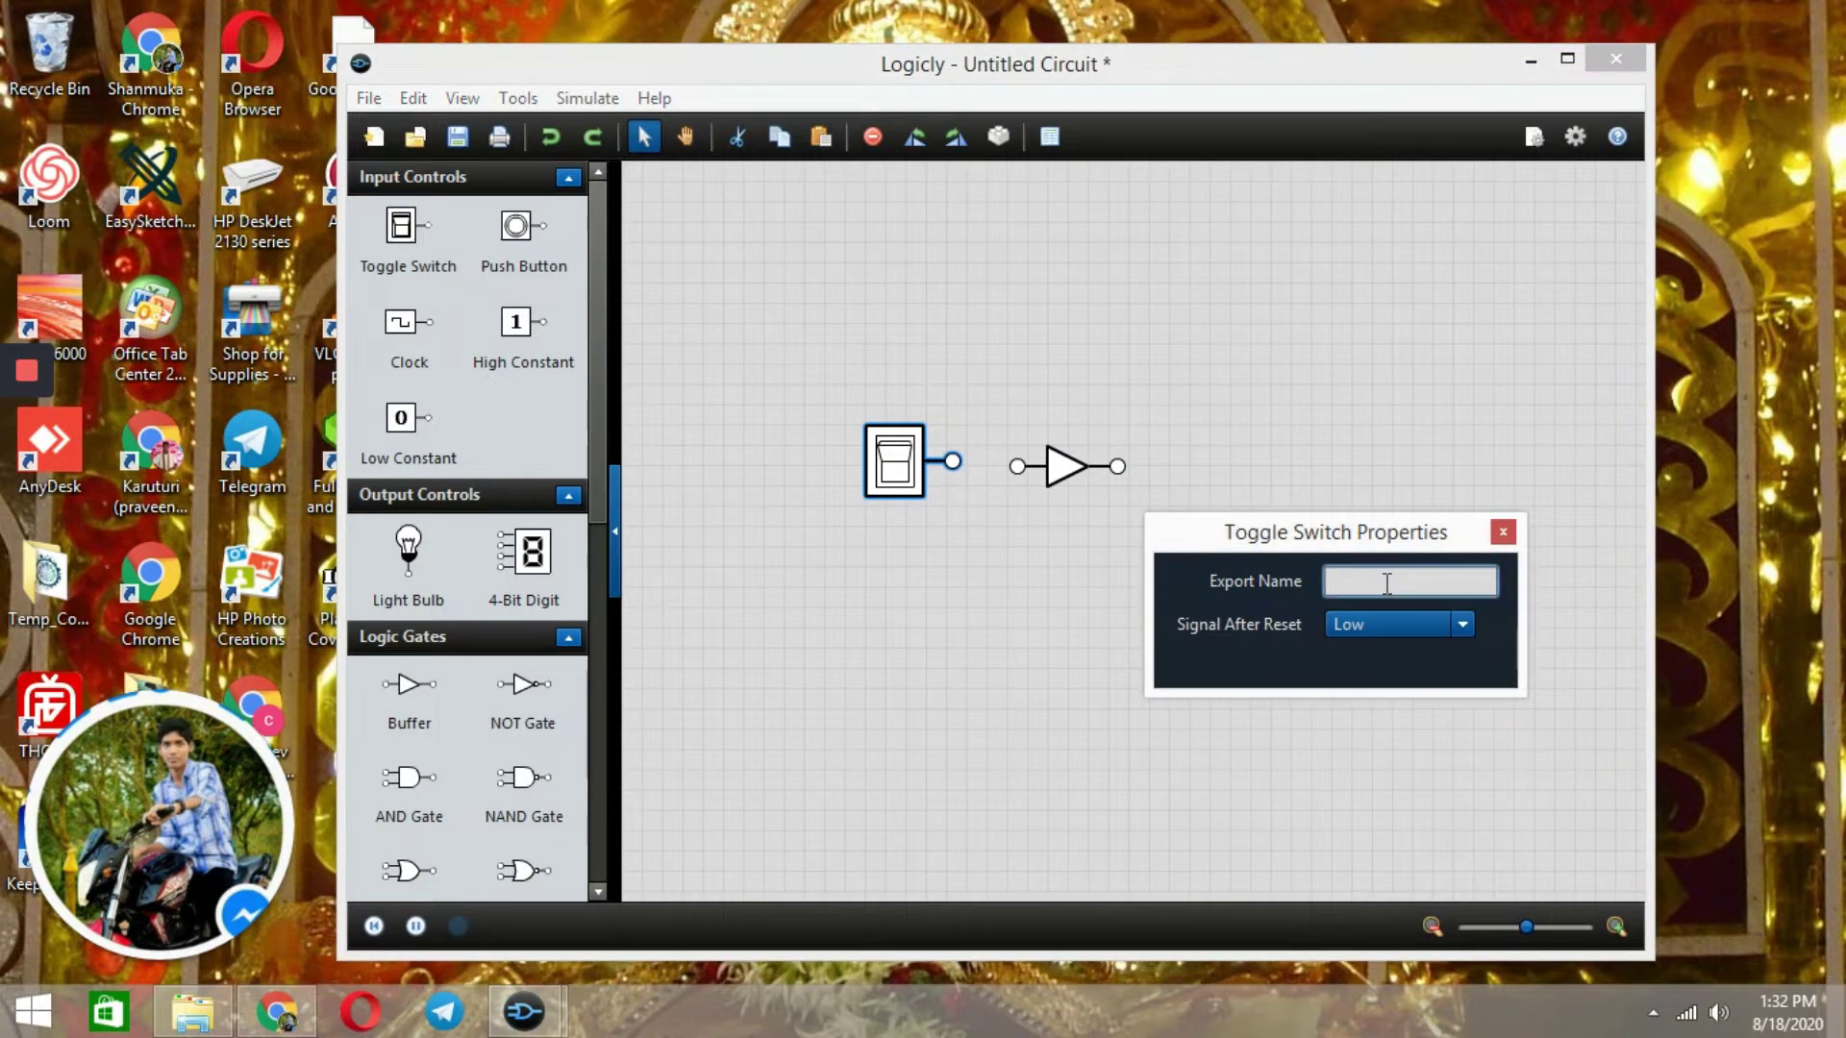
text(A)
click(1505, 531)
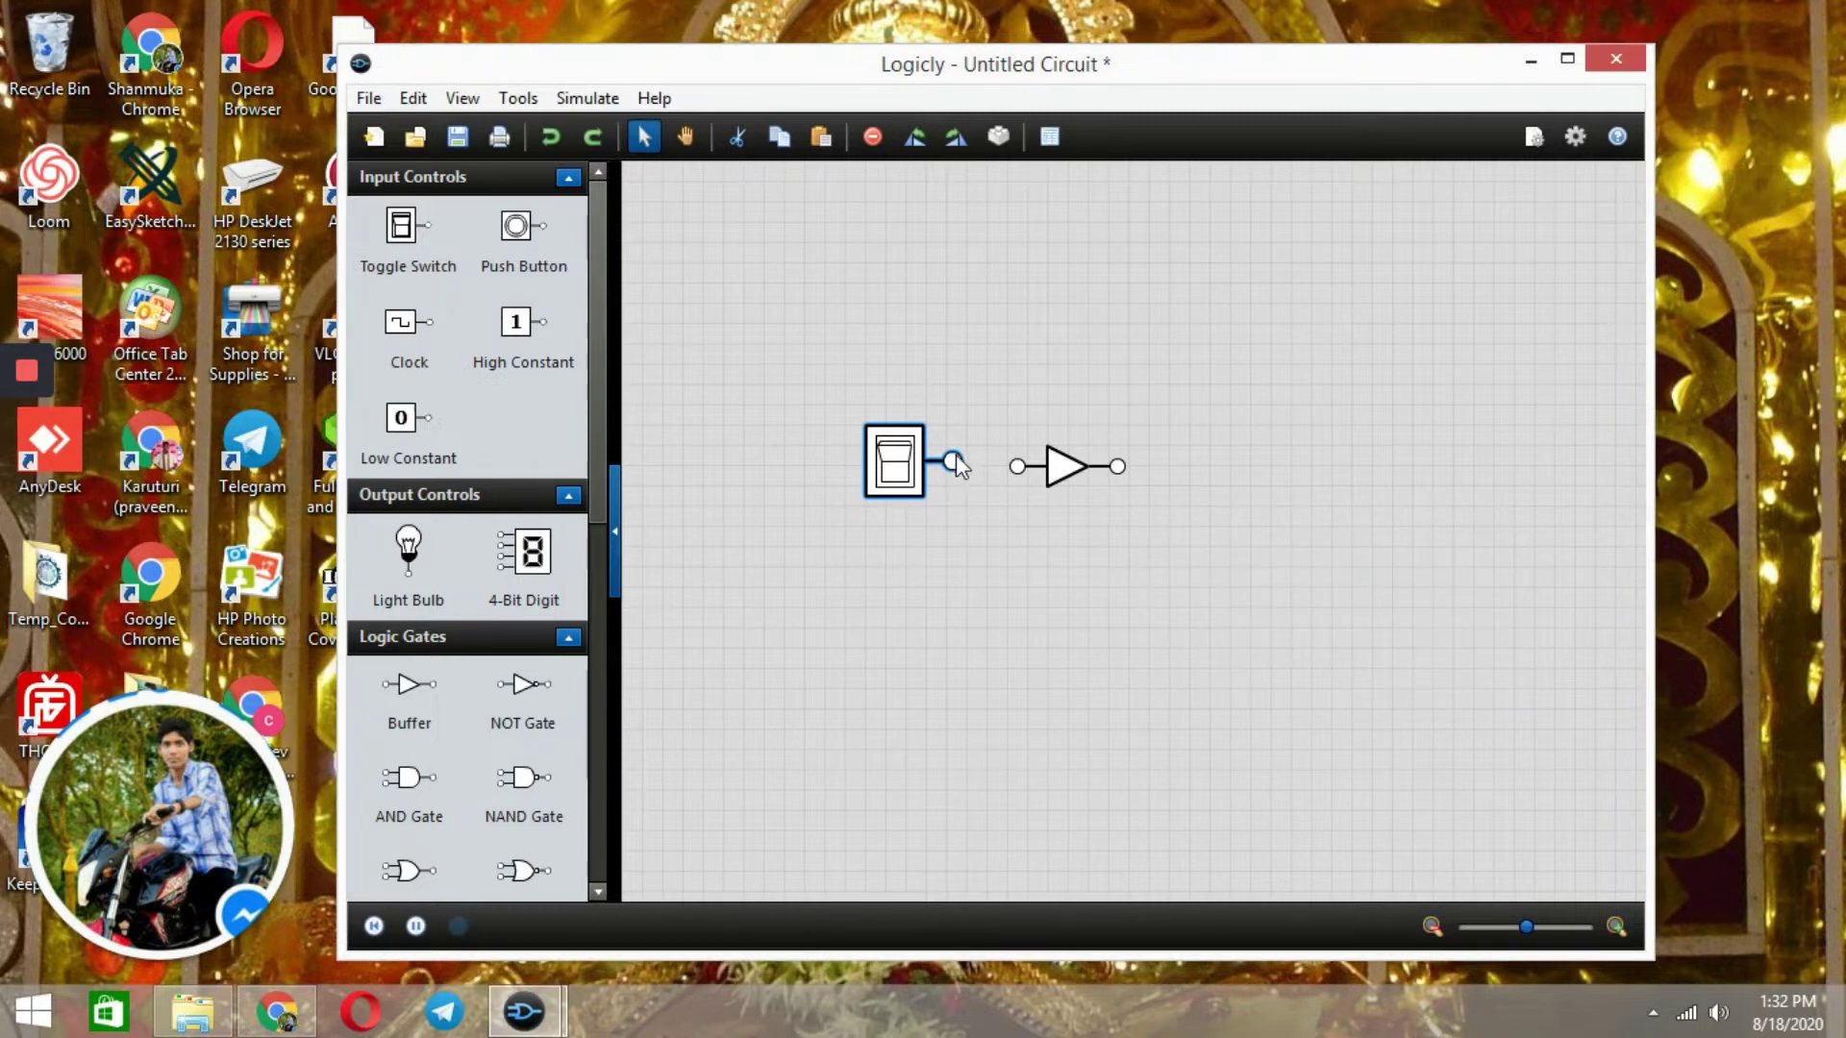
drag(954, 459, 1017, 467)
Add a light bulb with the export name output and wire it to the buffer's output.
drag(408, 545, 1228, 429)
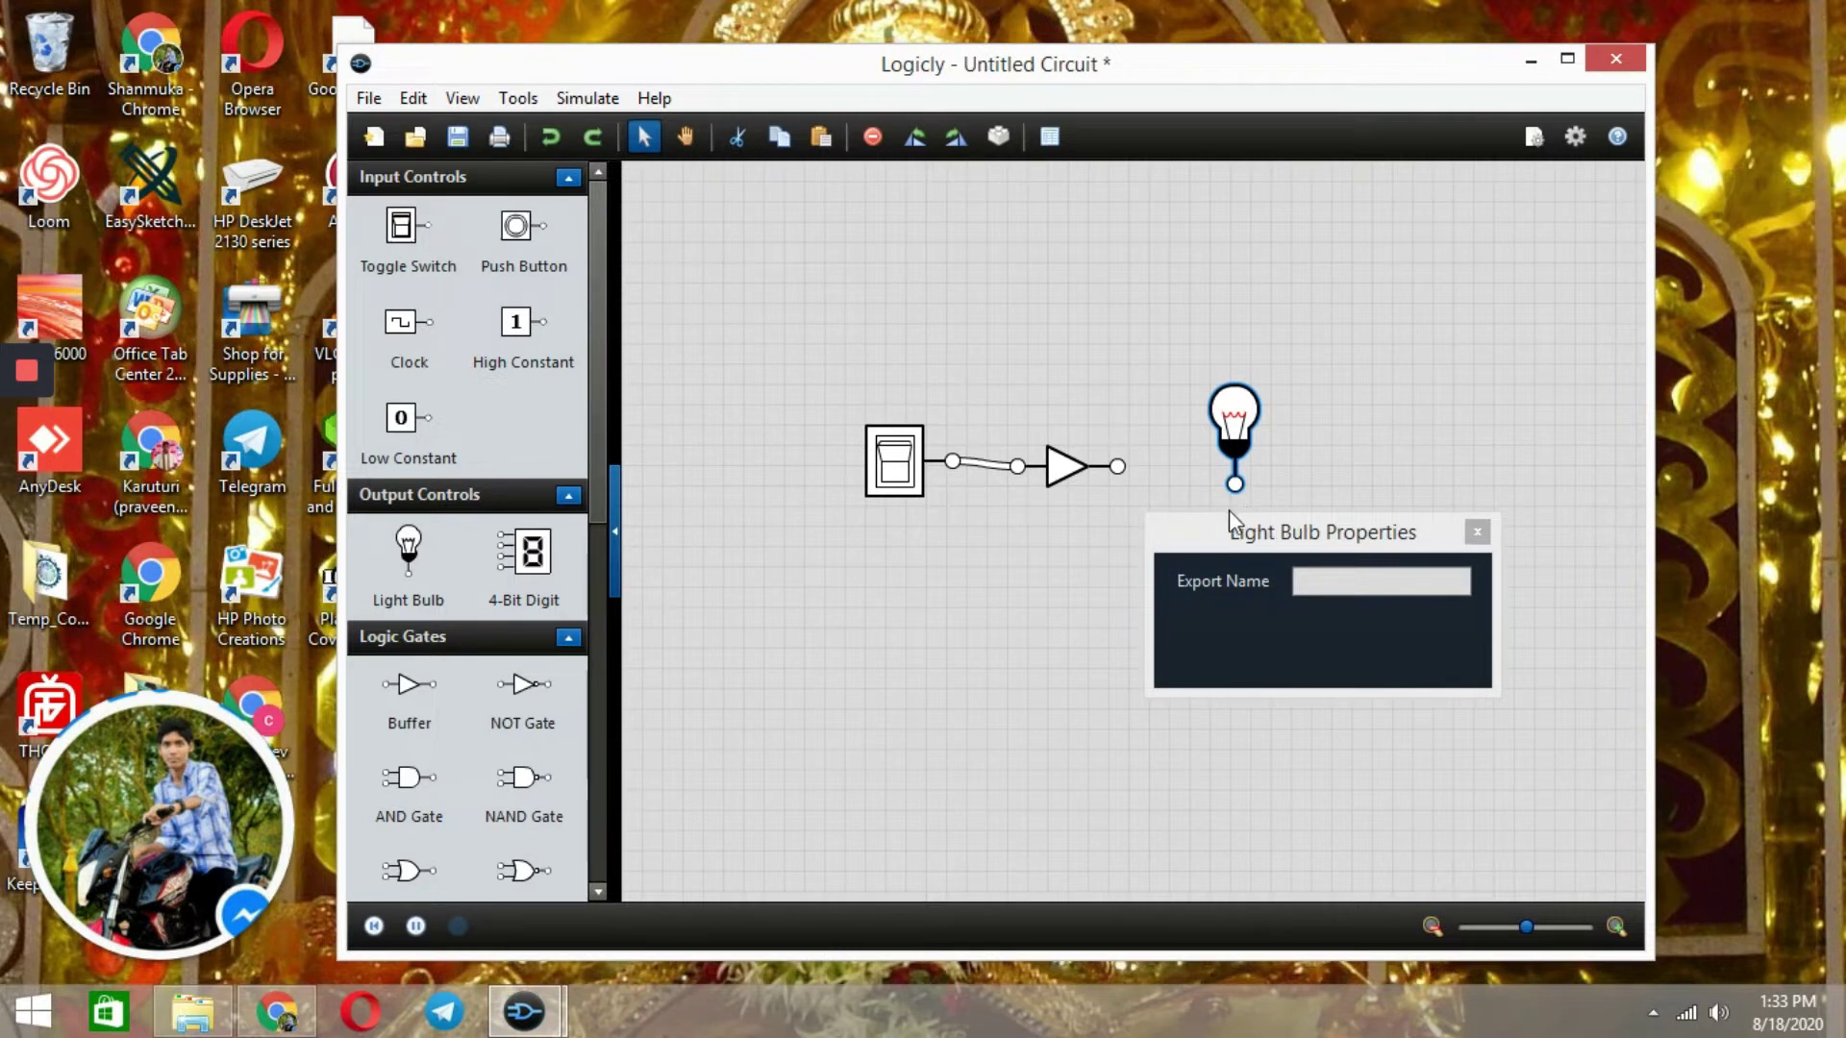
click(1326, 584)
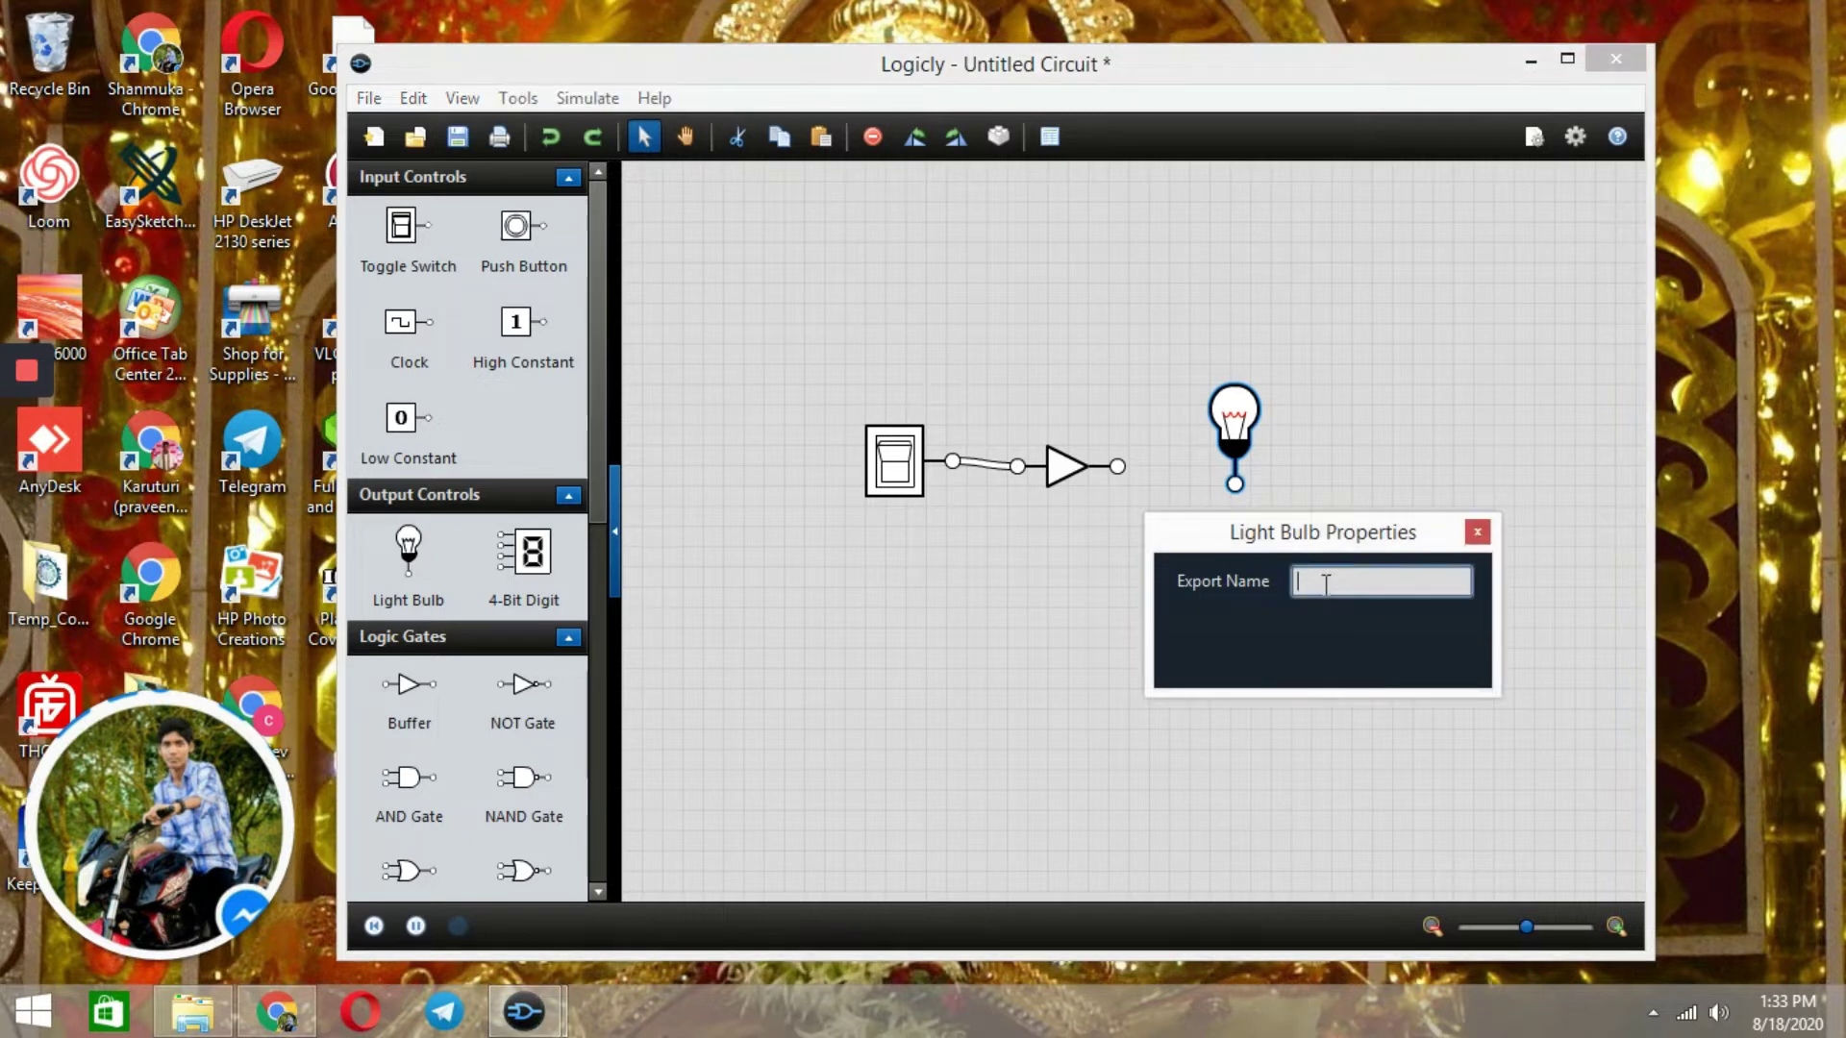
text(output)
click(1478, 533)
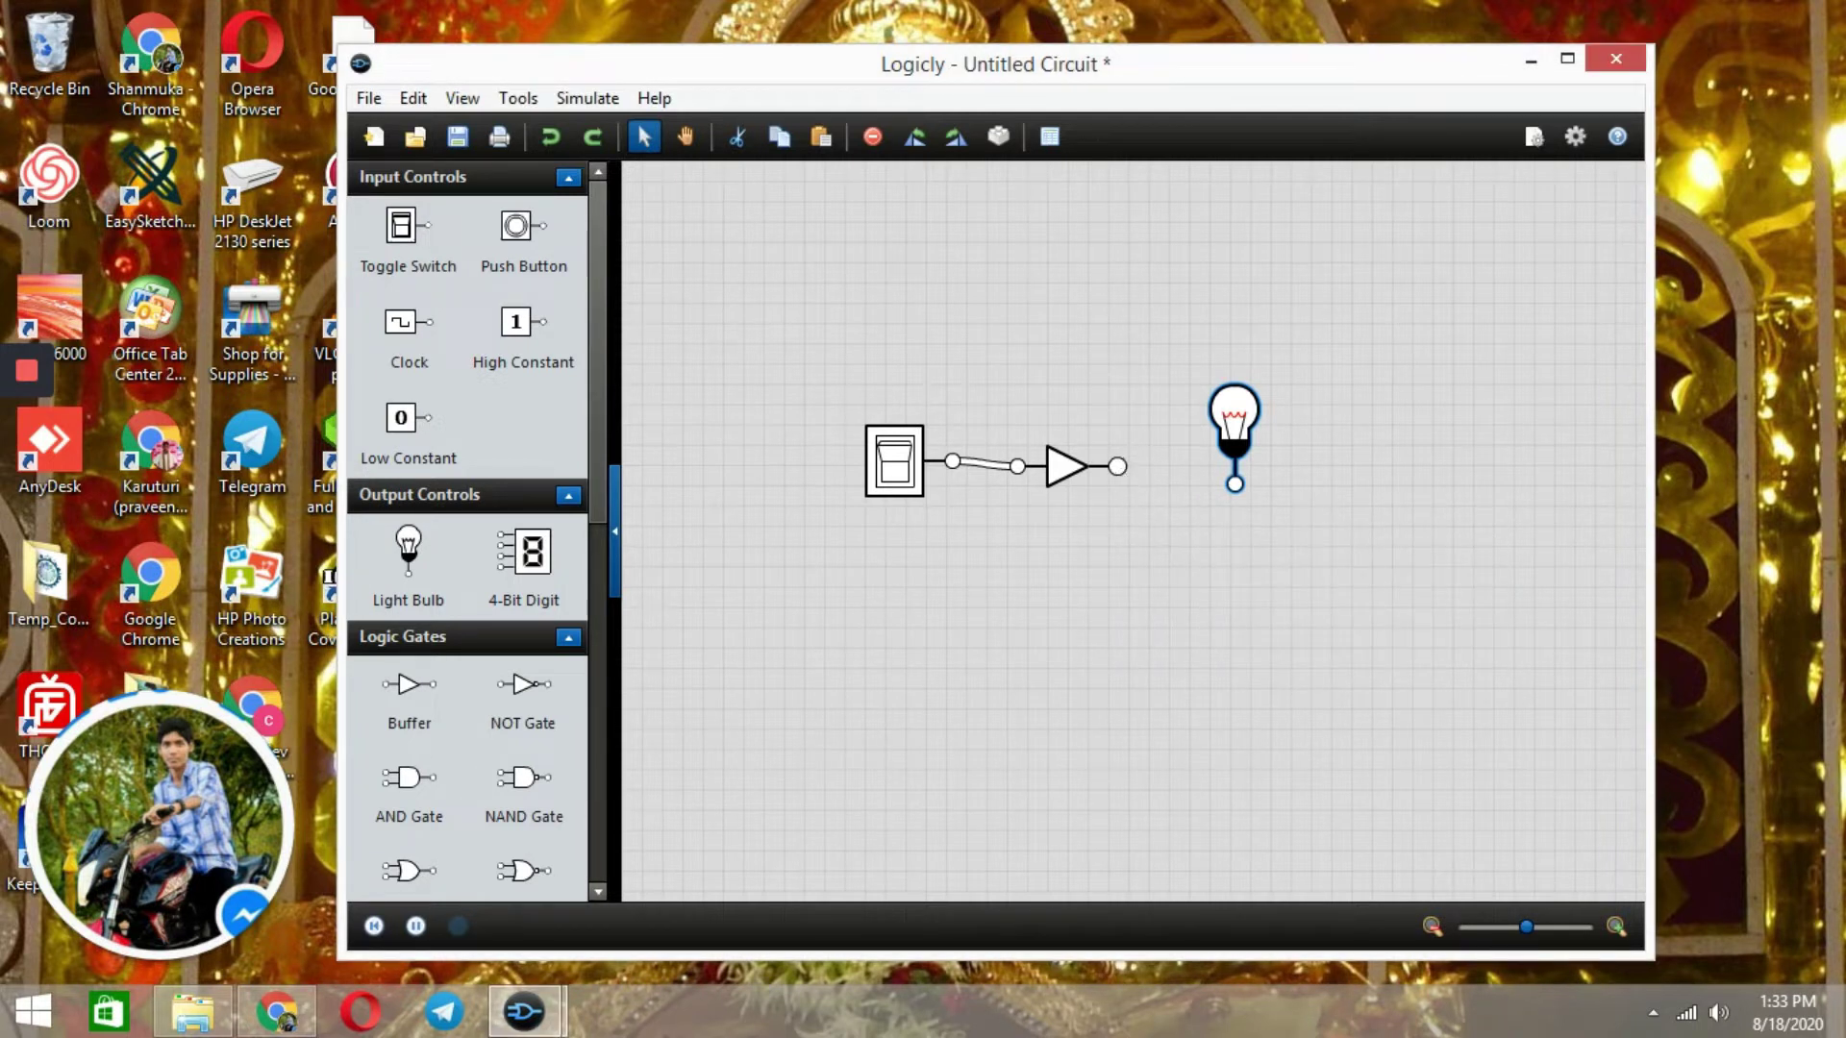
drag(1117, 466, 1241, 487)
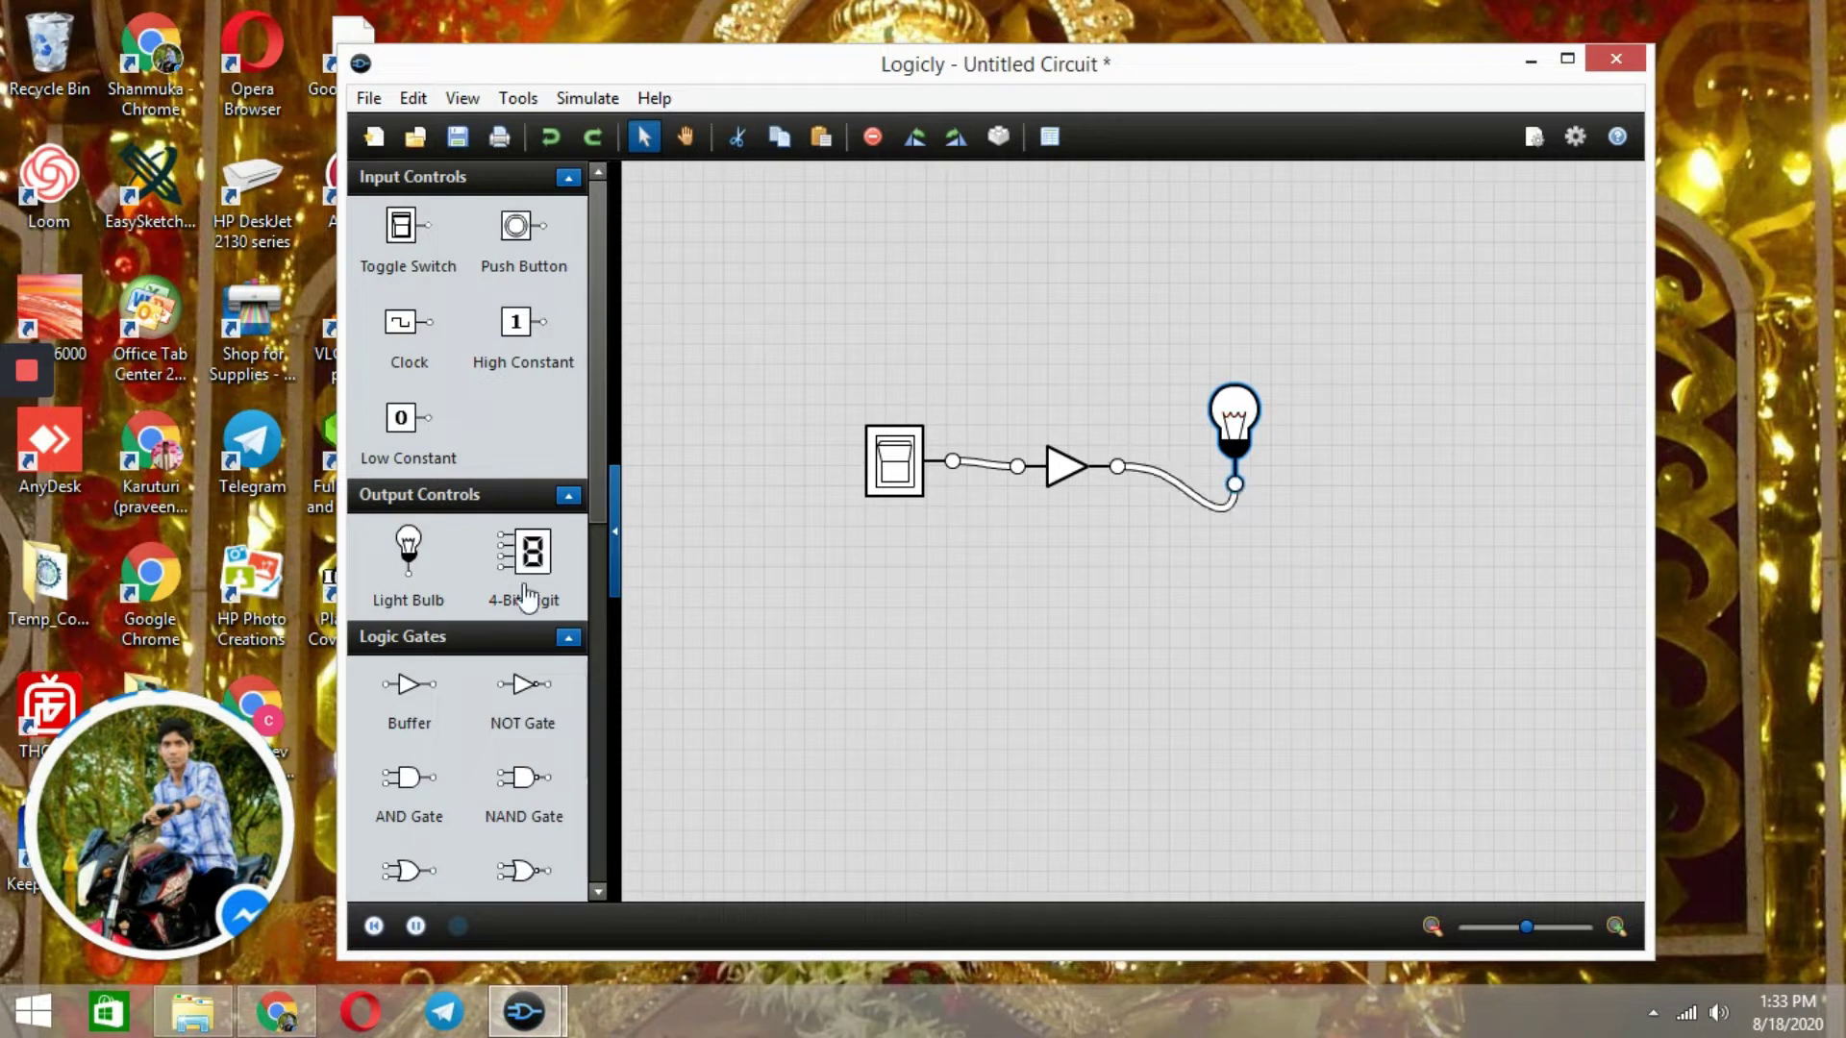
Test the buffer by turning switch A on and off, and view the truth tables for the bulb and the whole circuit.
click(894, 463)
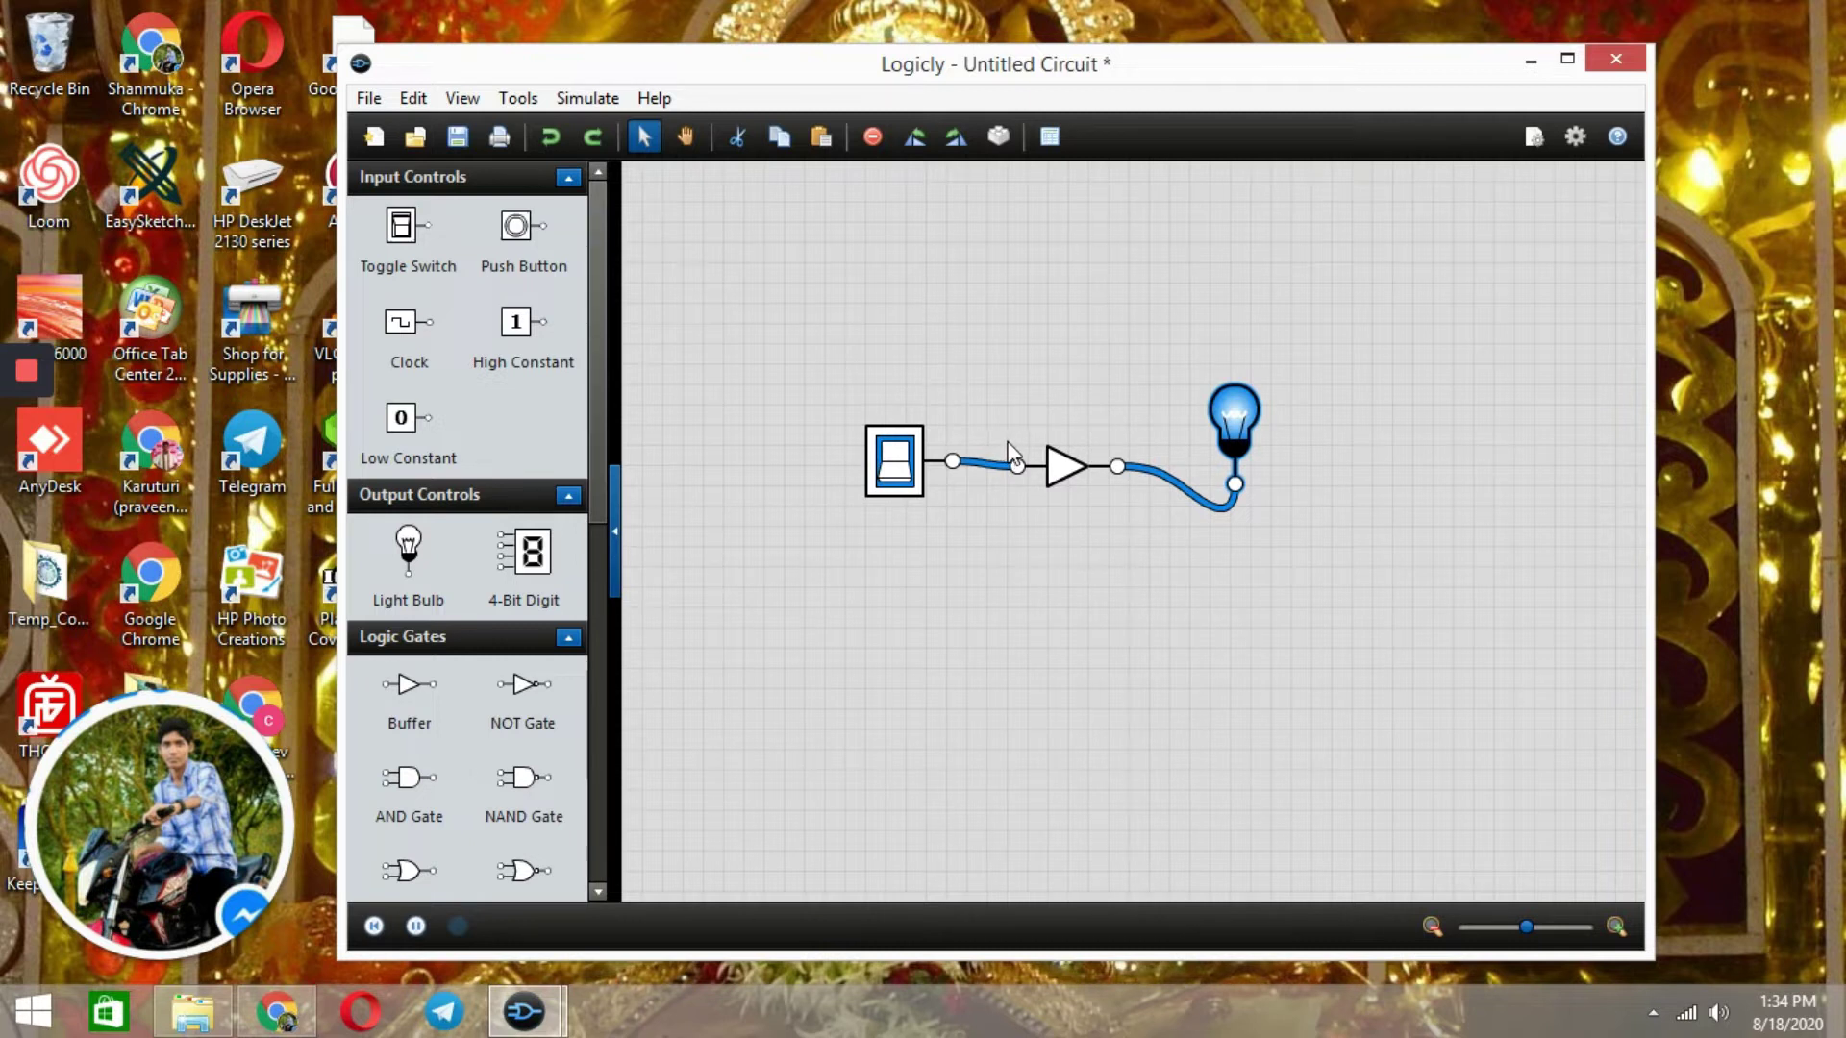
click(907, 476)
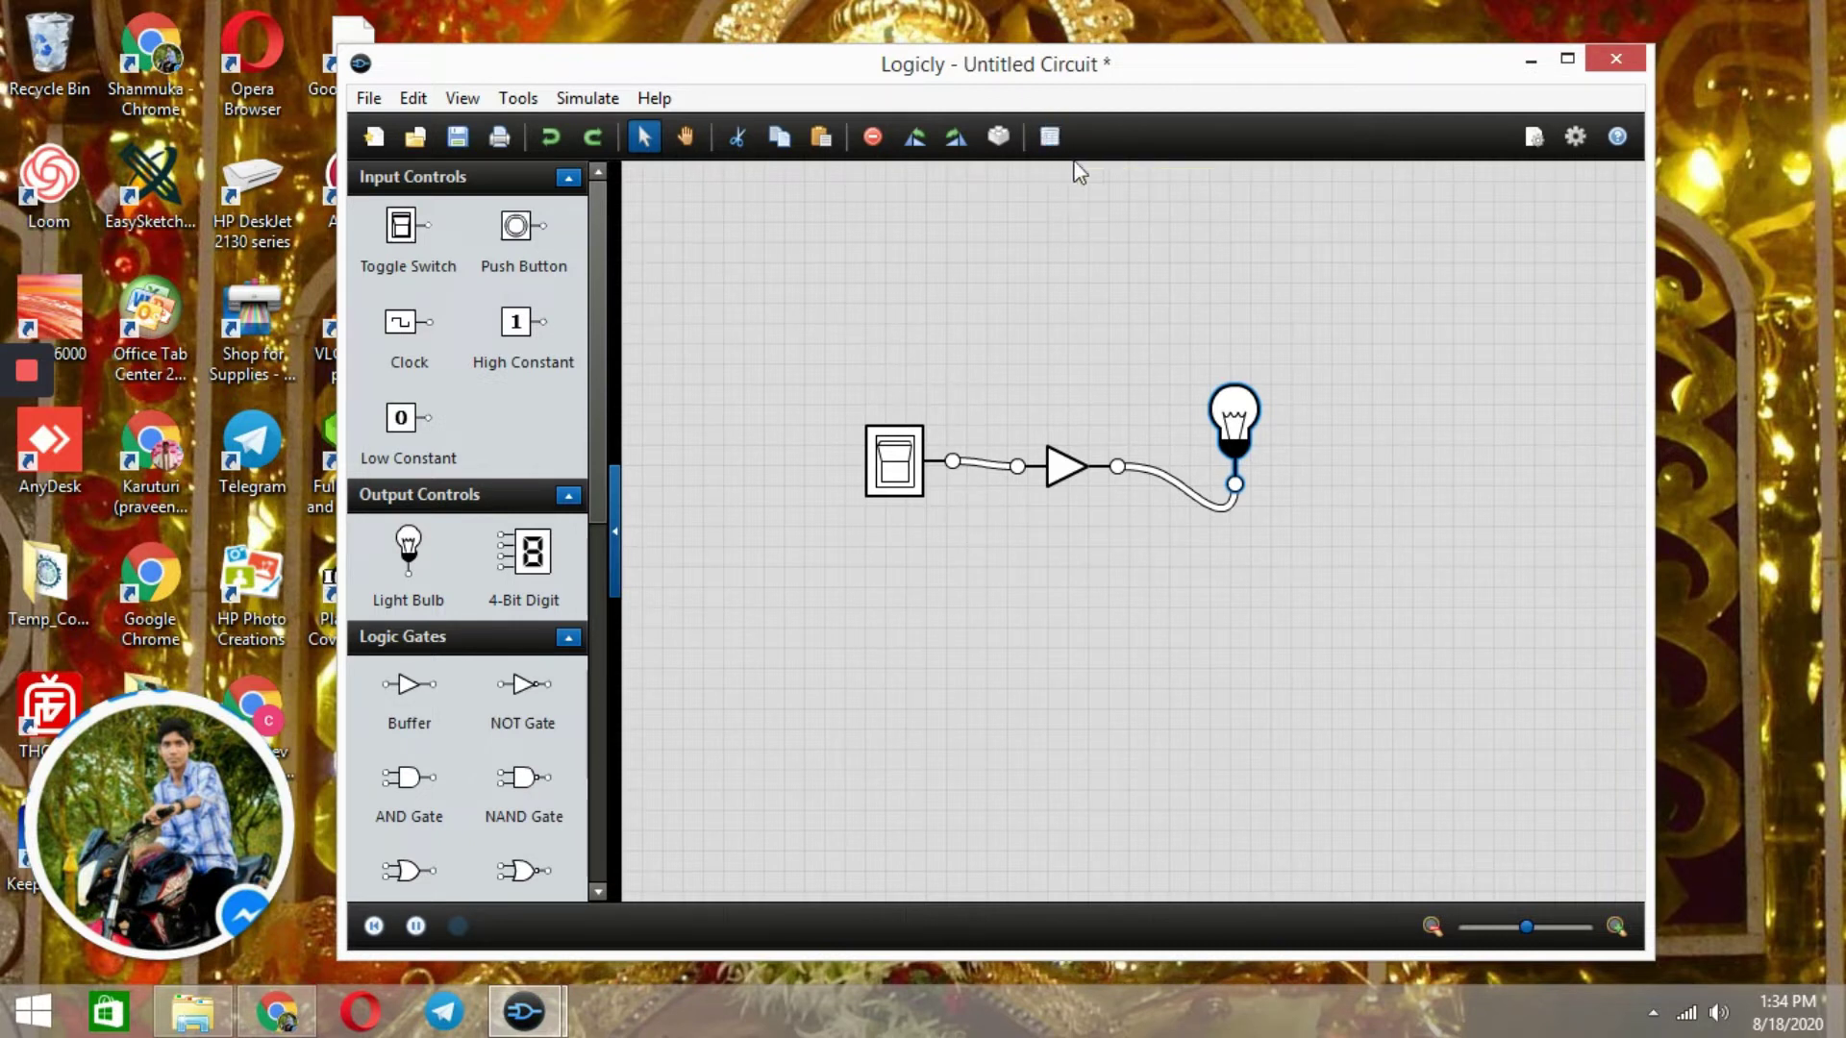
click(1050, 137)
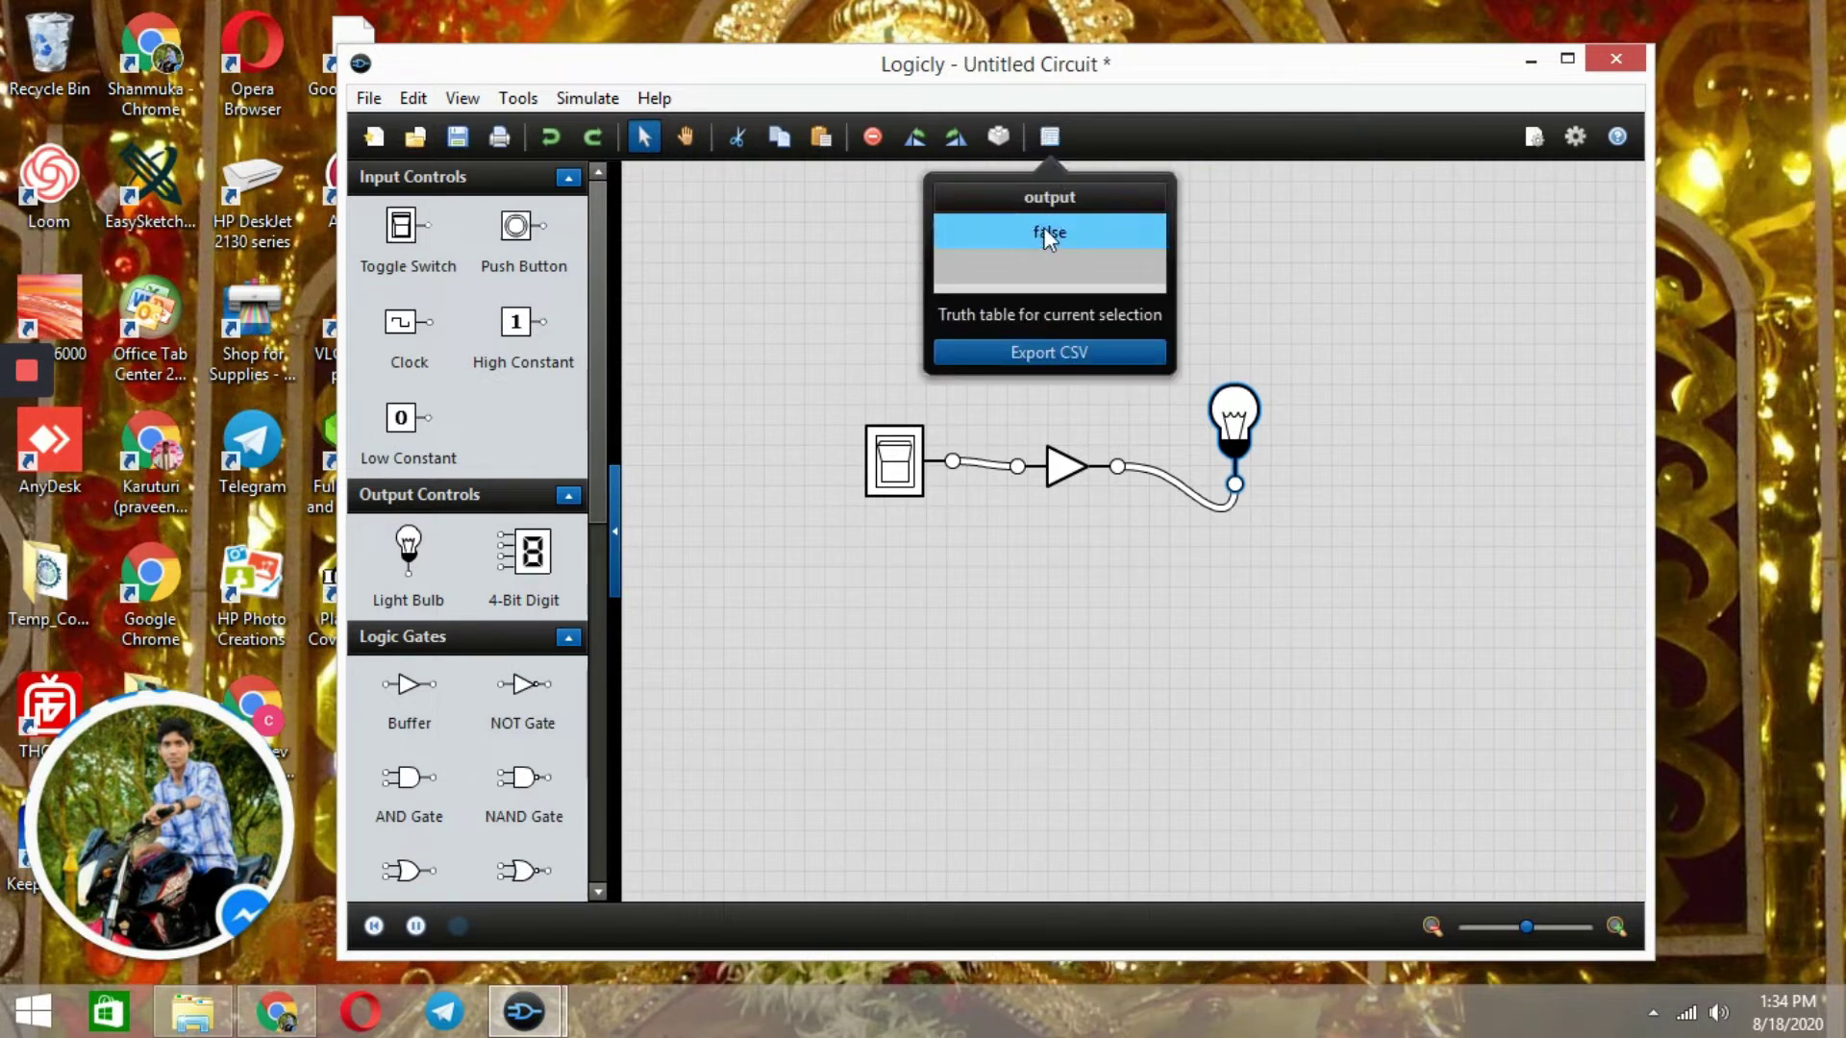
click(1054, 235)
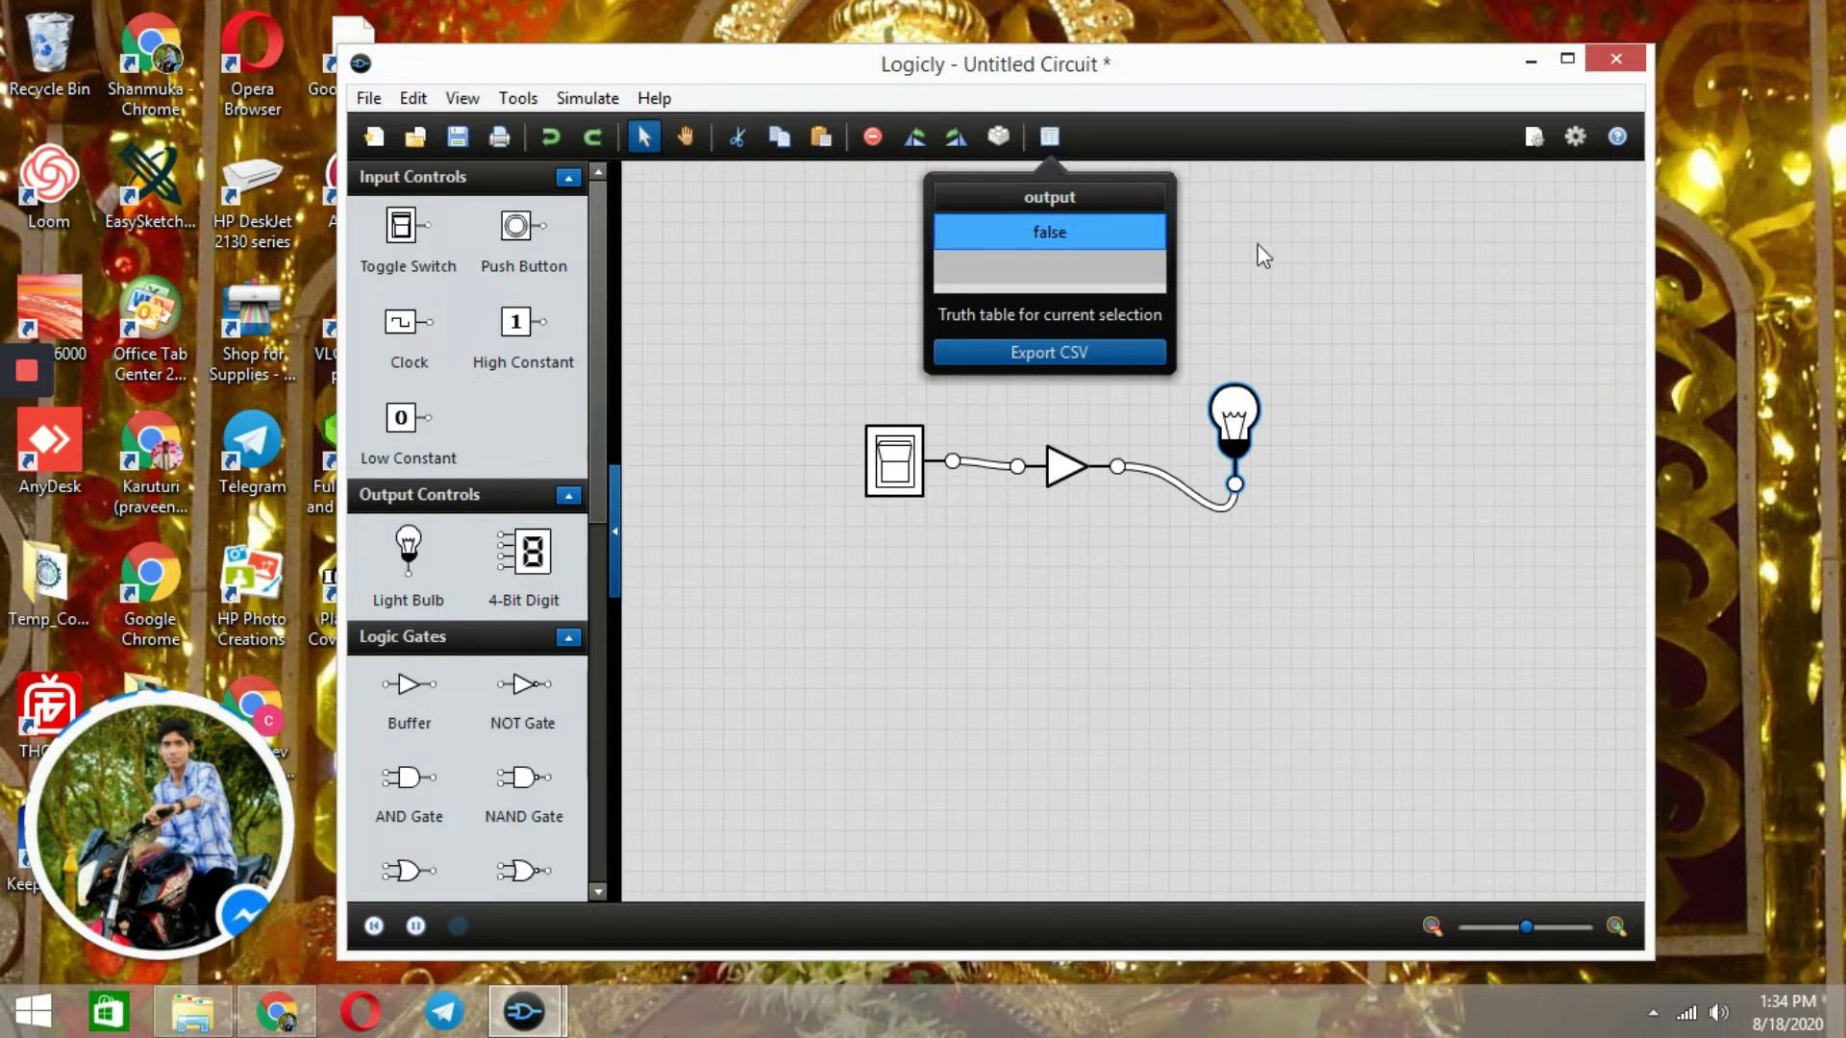
click(1258, 247)
click(1048, 140)
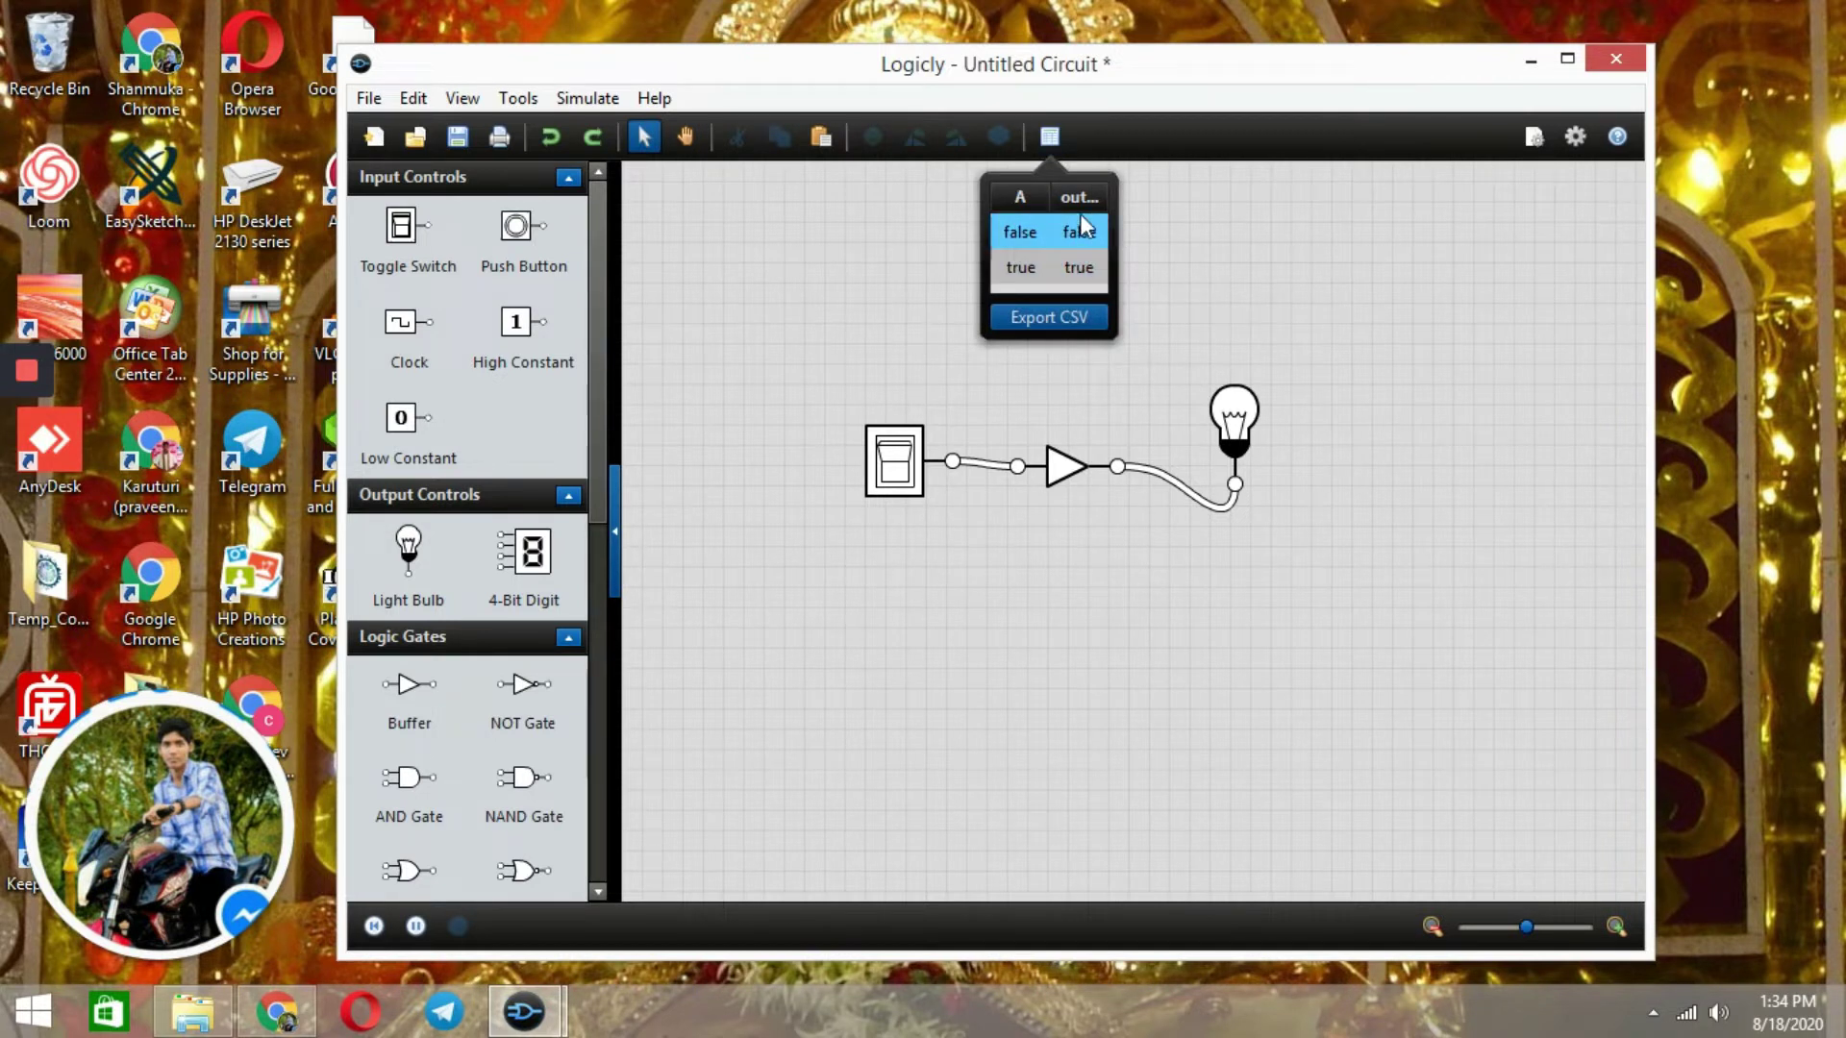
click(1075, 267)
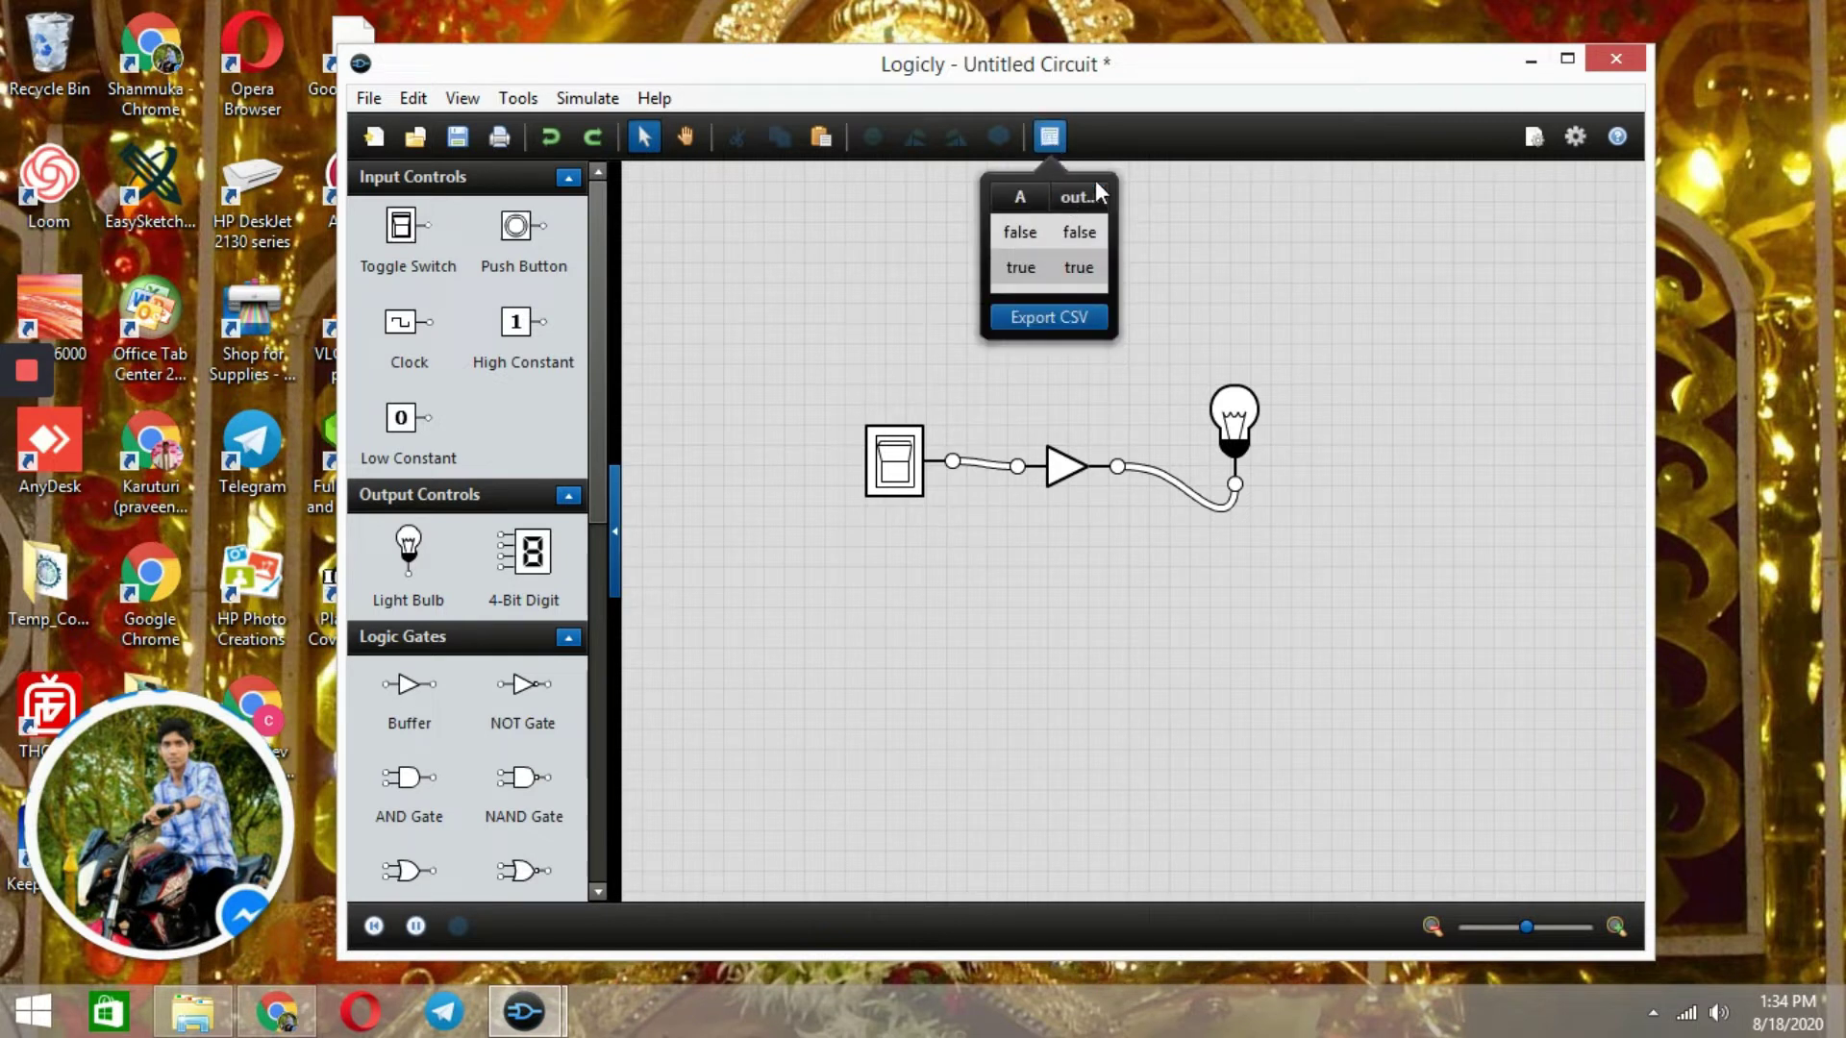
click(1244, 226)
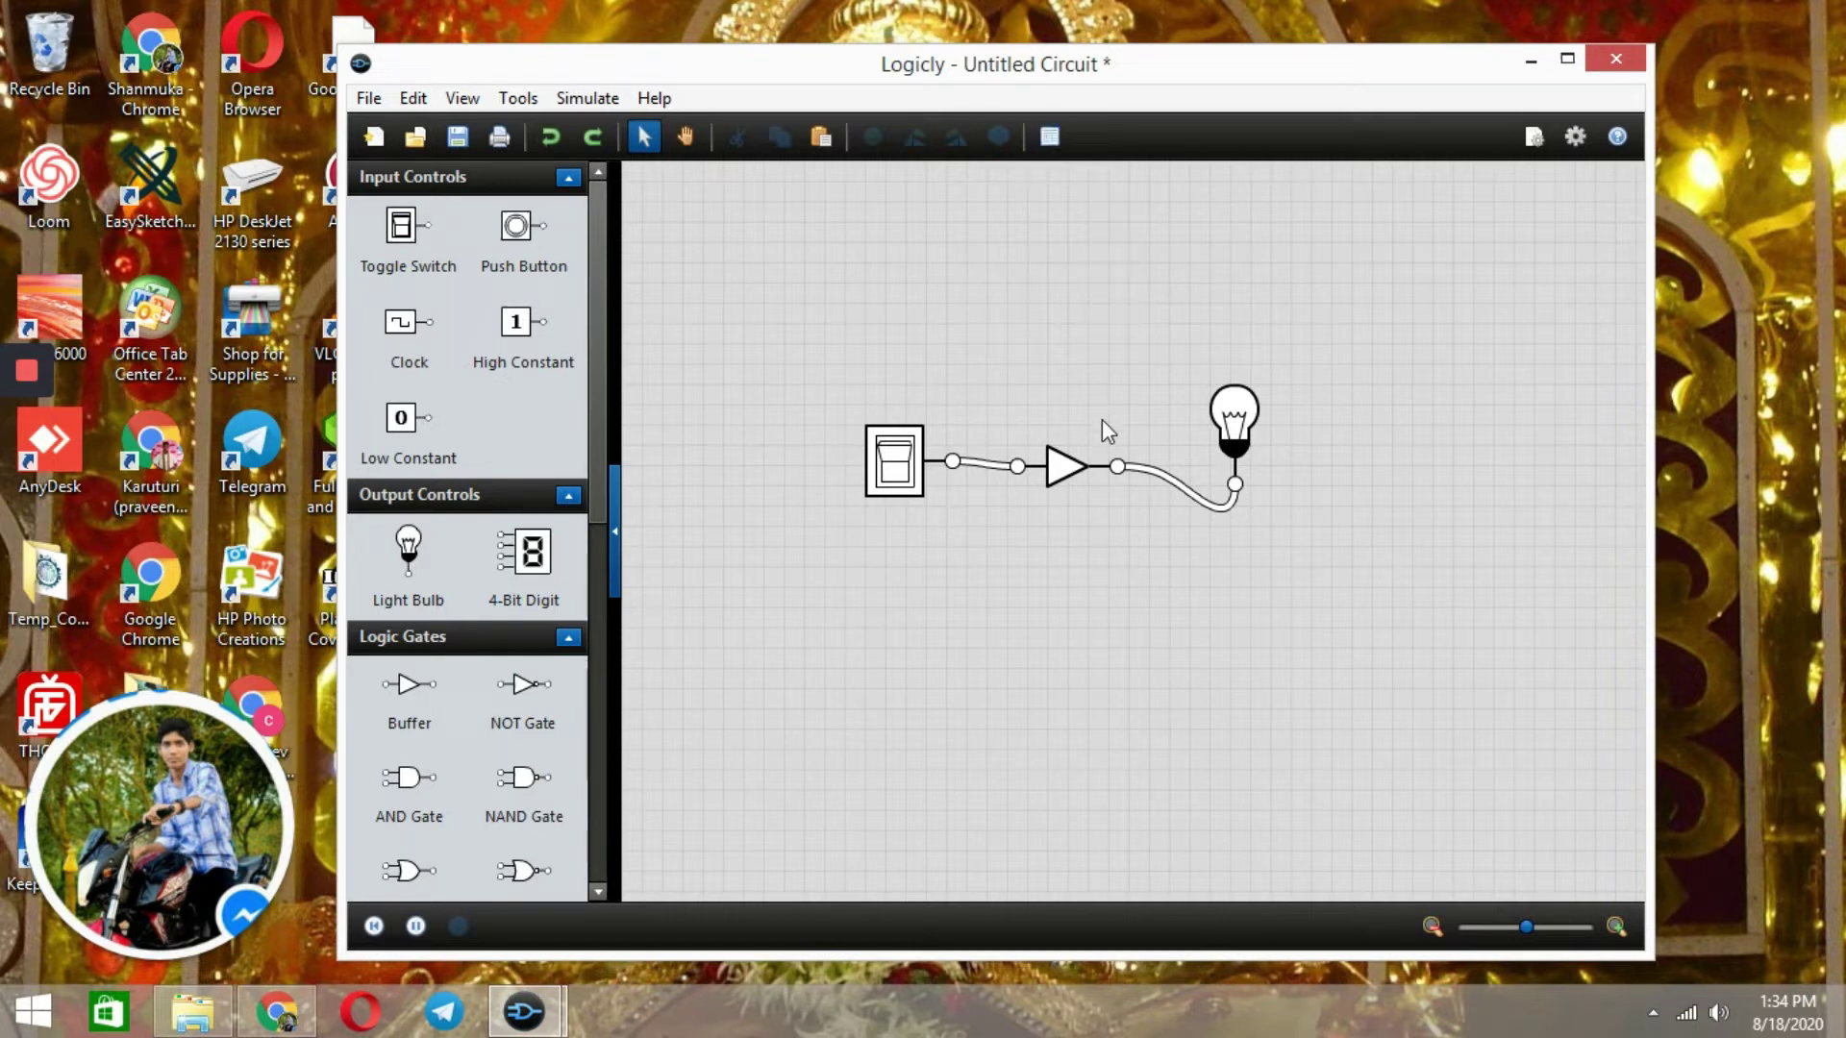
Replace the buffer between the toggle switch and the light bulb with an AND gate.
click(1054, 471)
right_click(1052, 467)
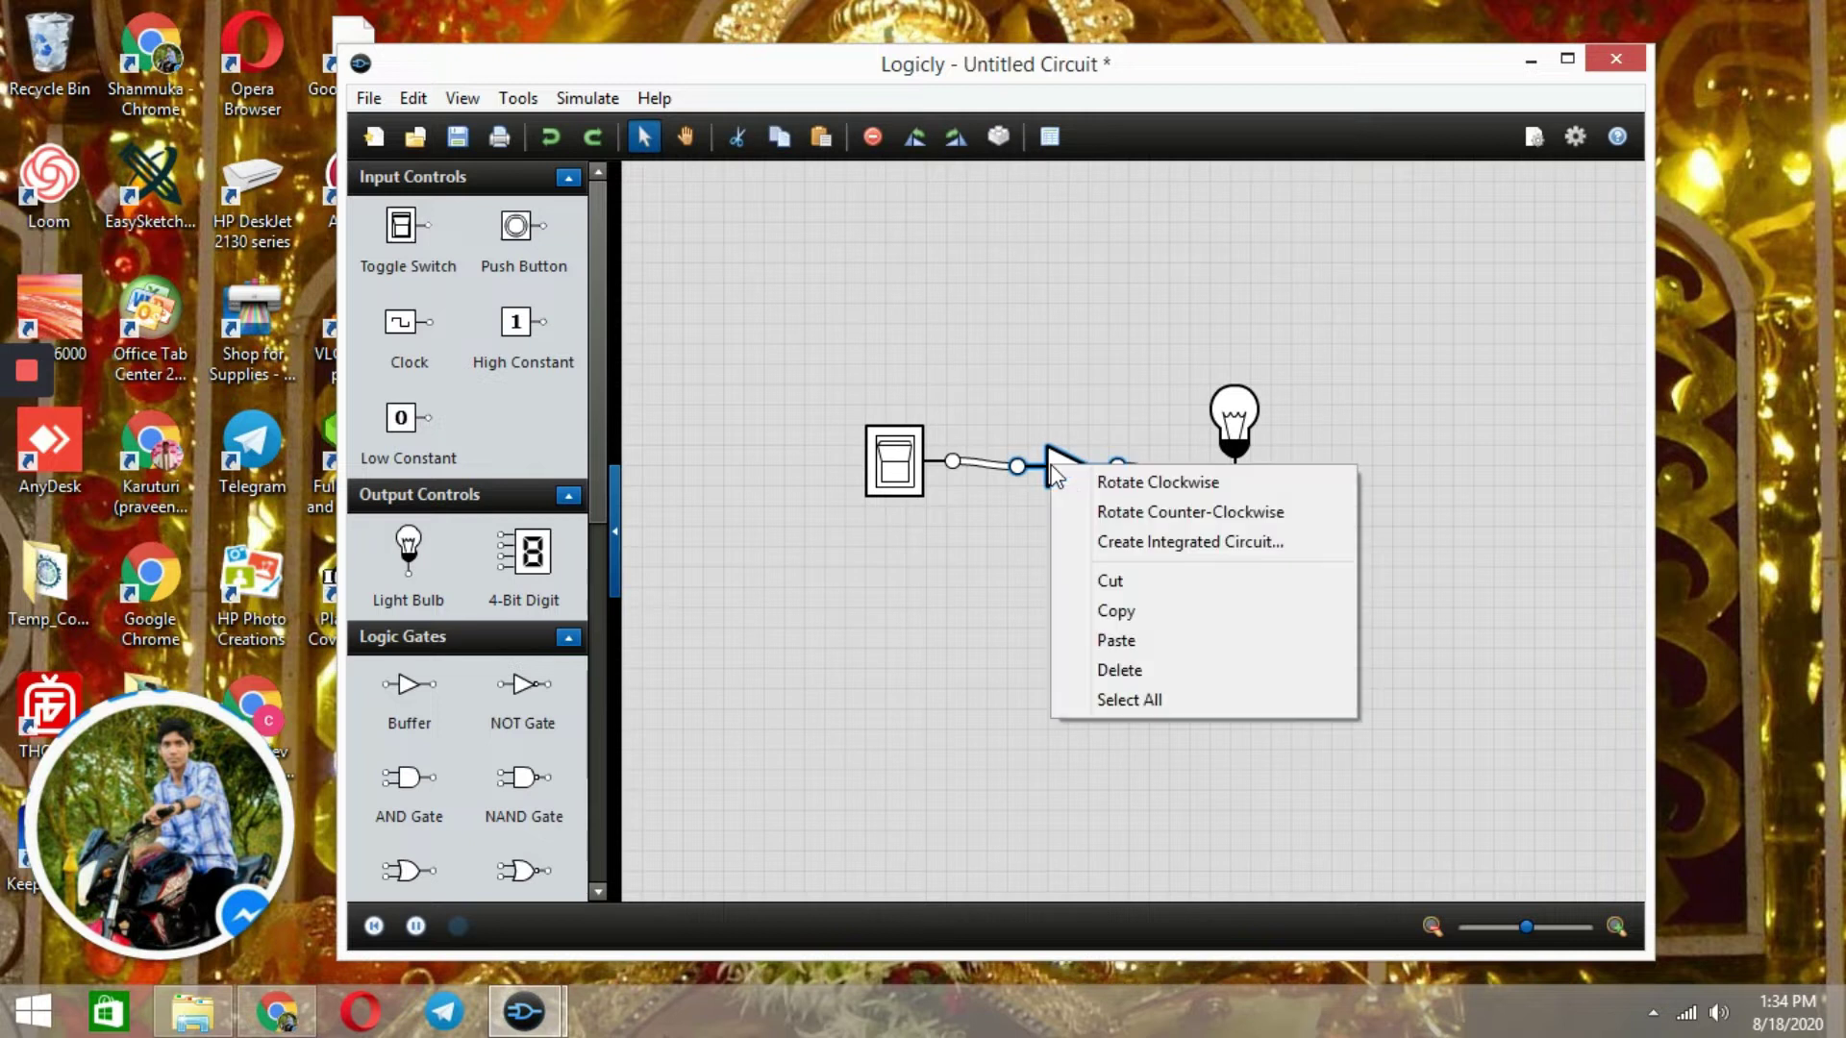
click(1134, 671)
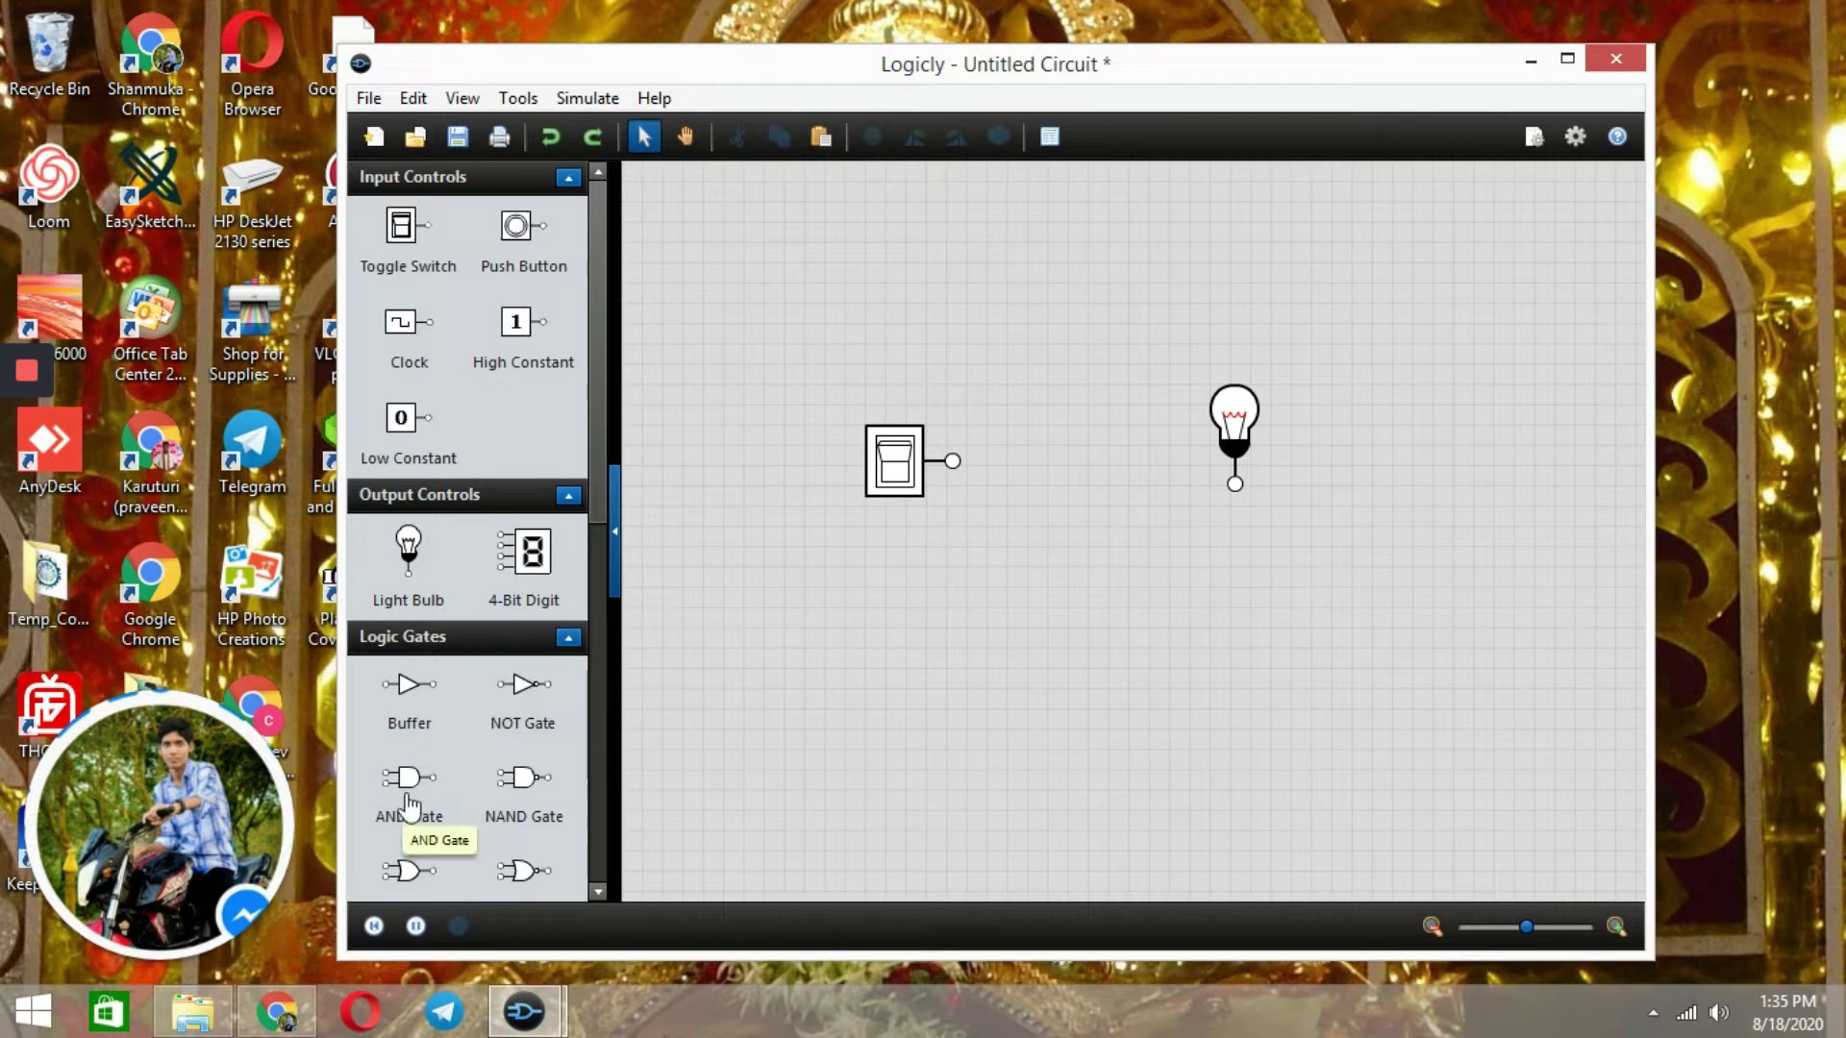
drag(409, 794, 1061, 478)
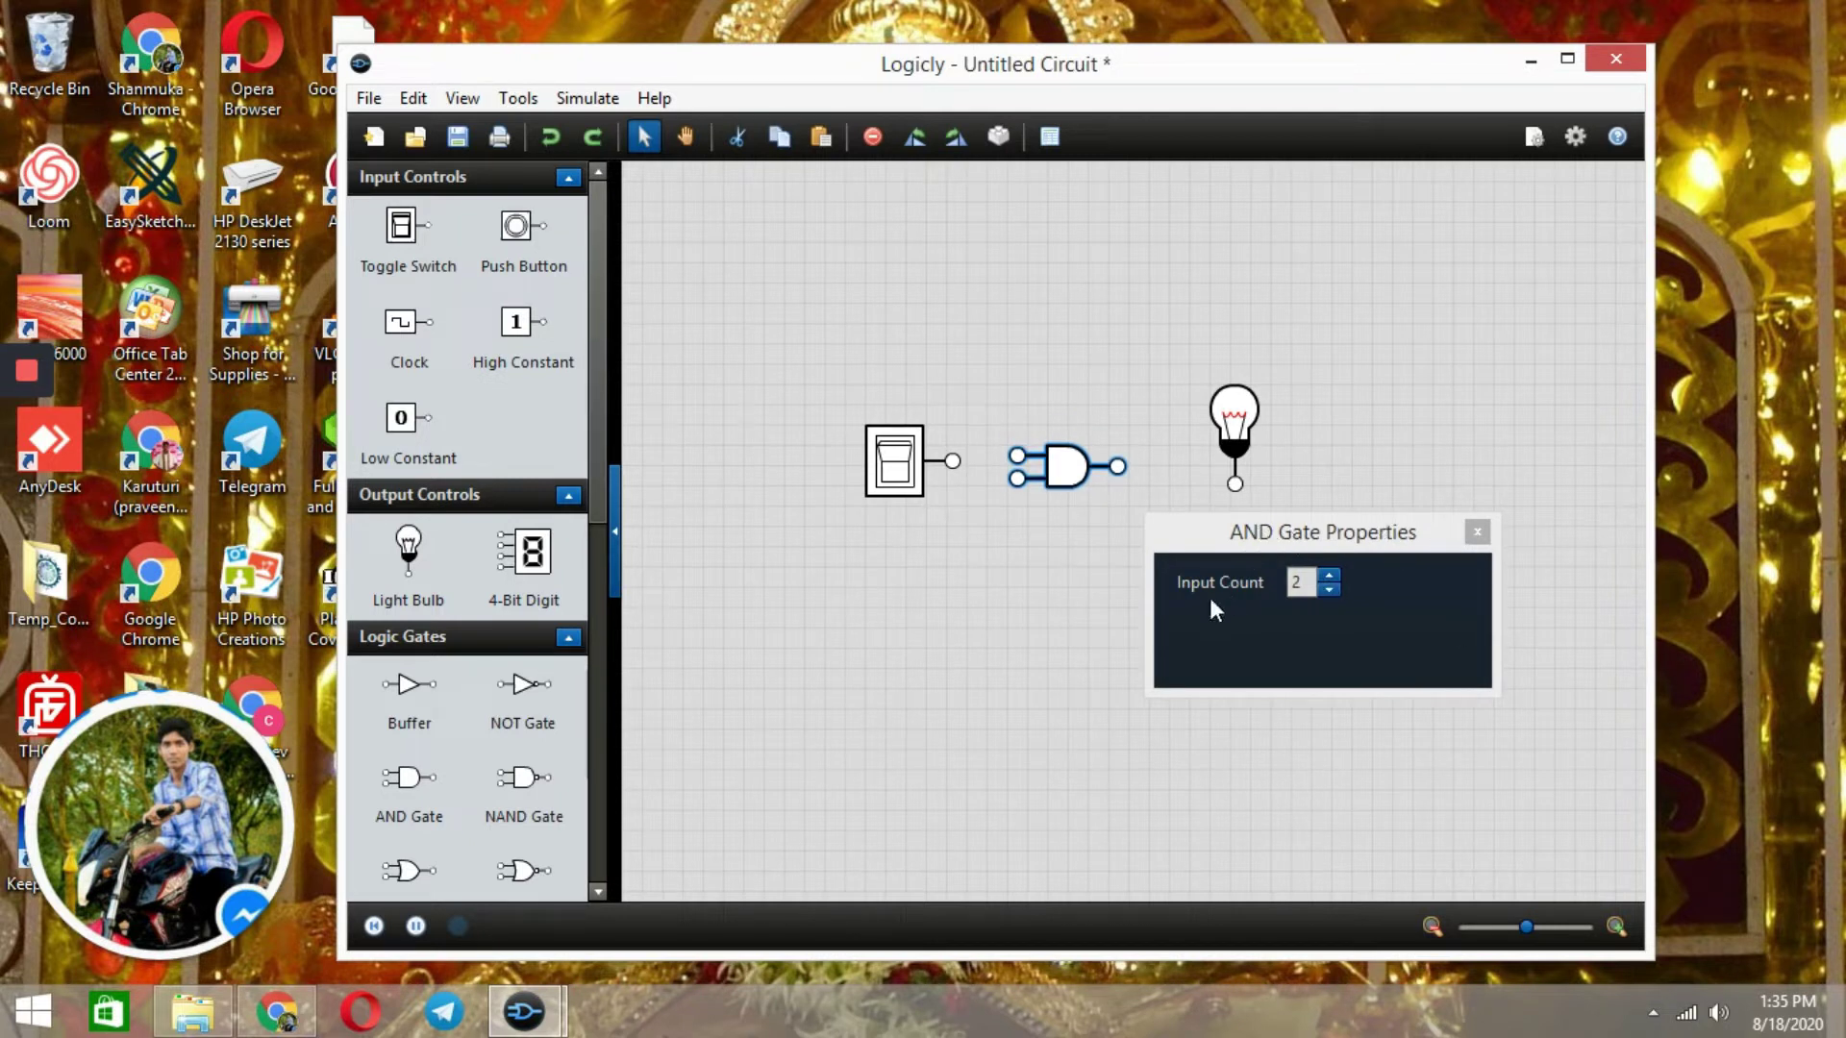
Try the AND gate with input counts of 3, 4 and 8.
click(1309, 582)
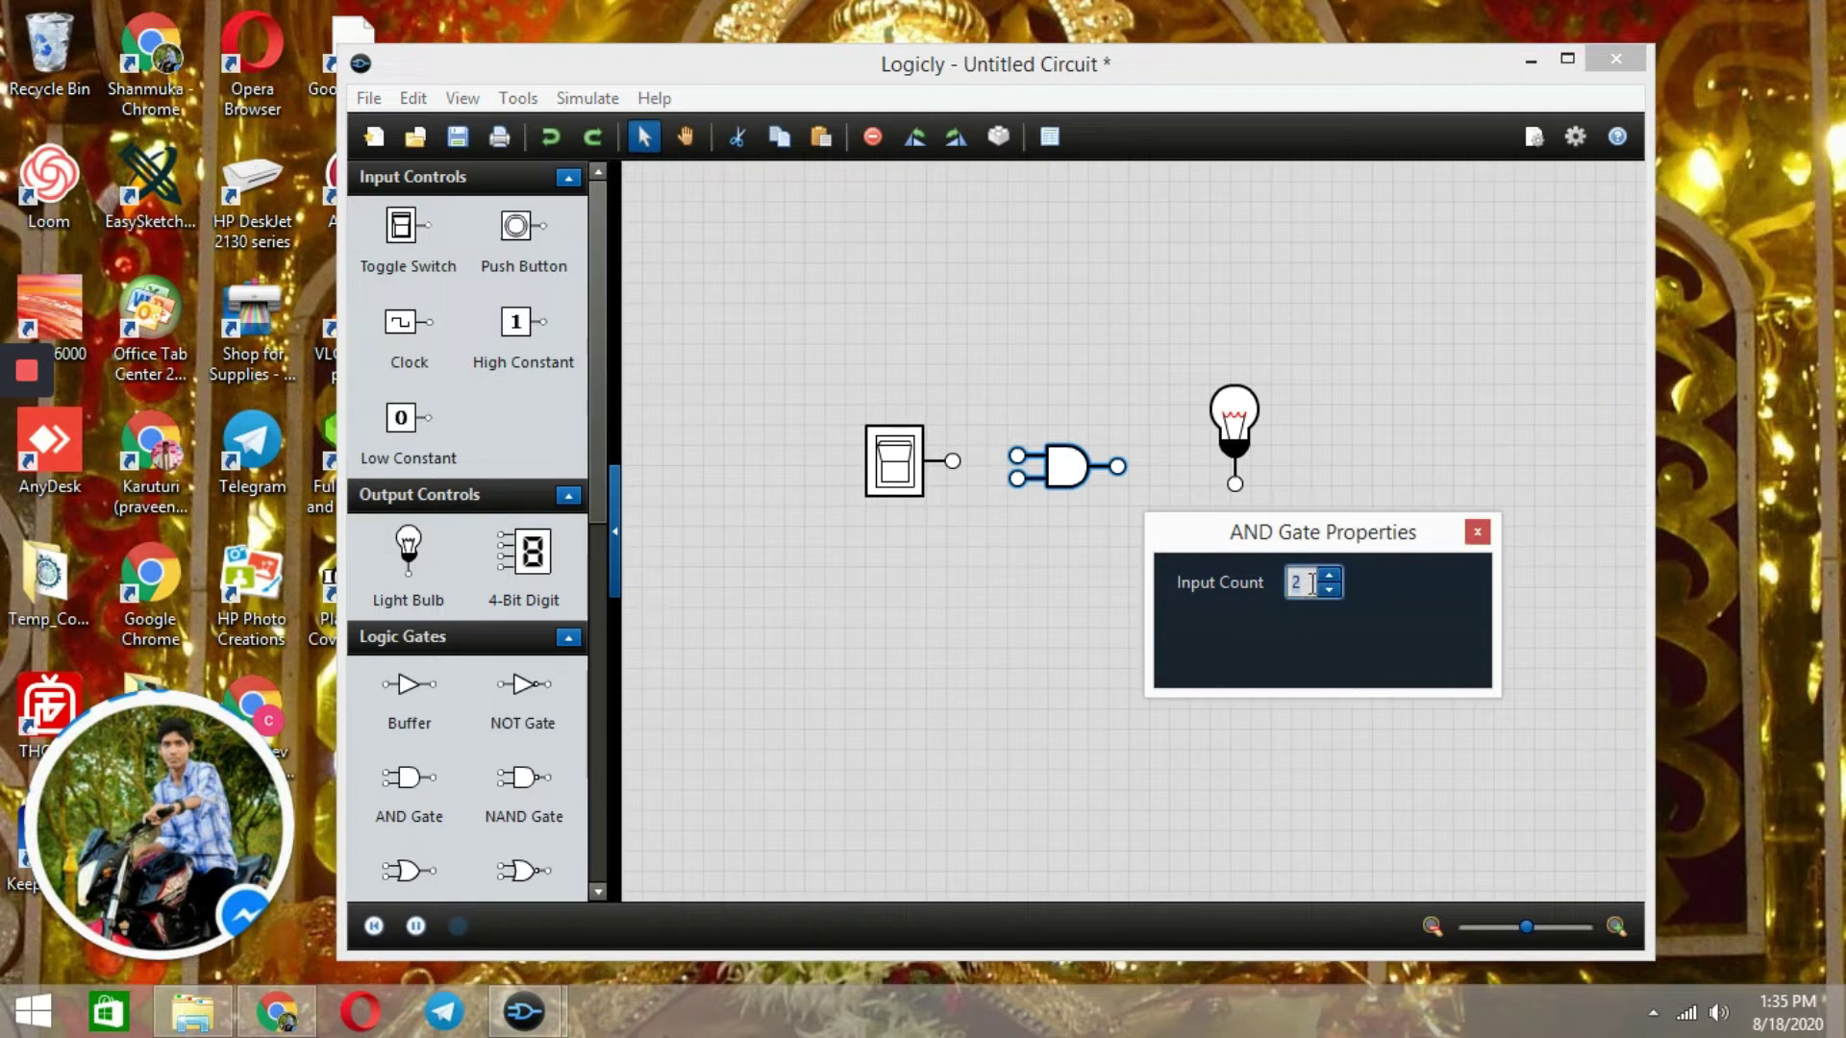
text(3)
key(Return)
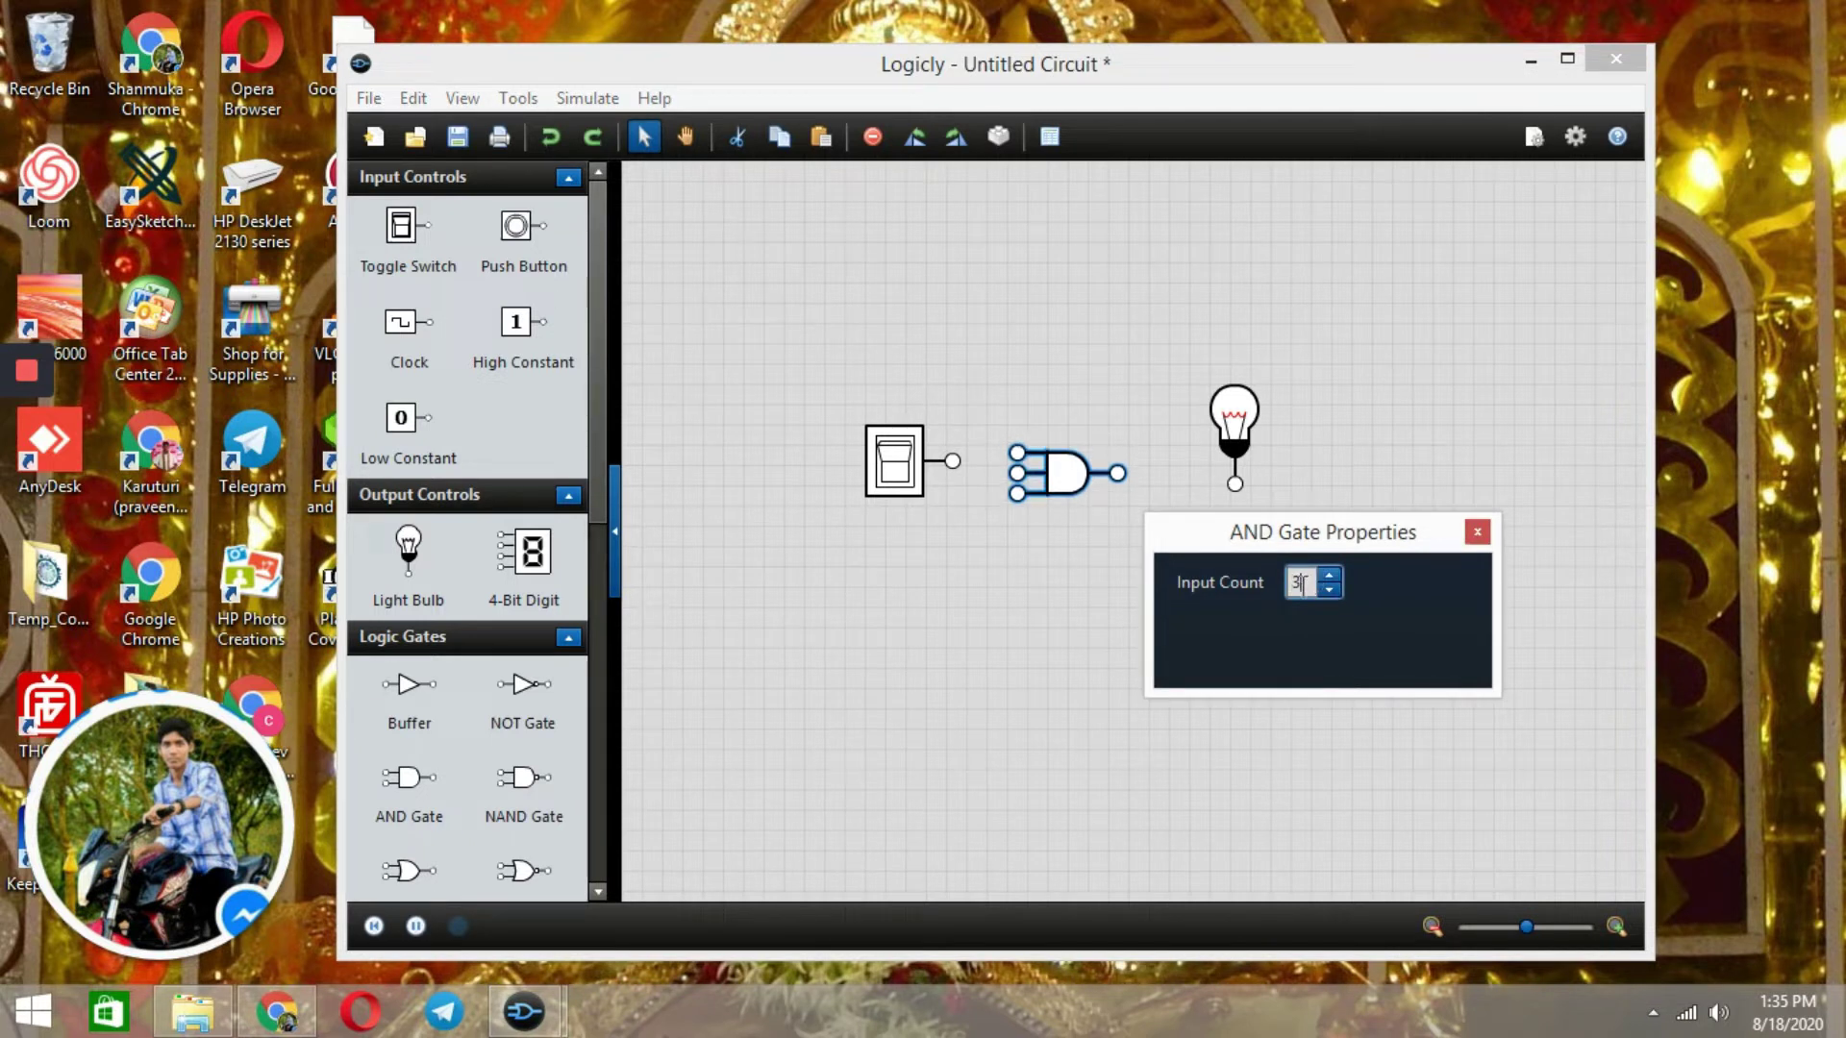
key(BackSpace)
key(Return)
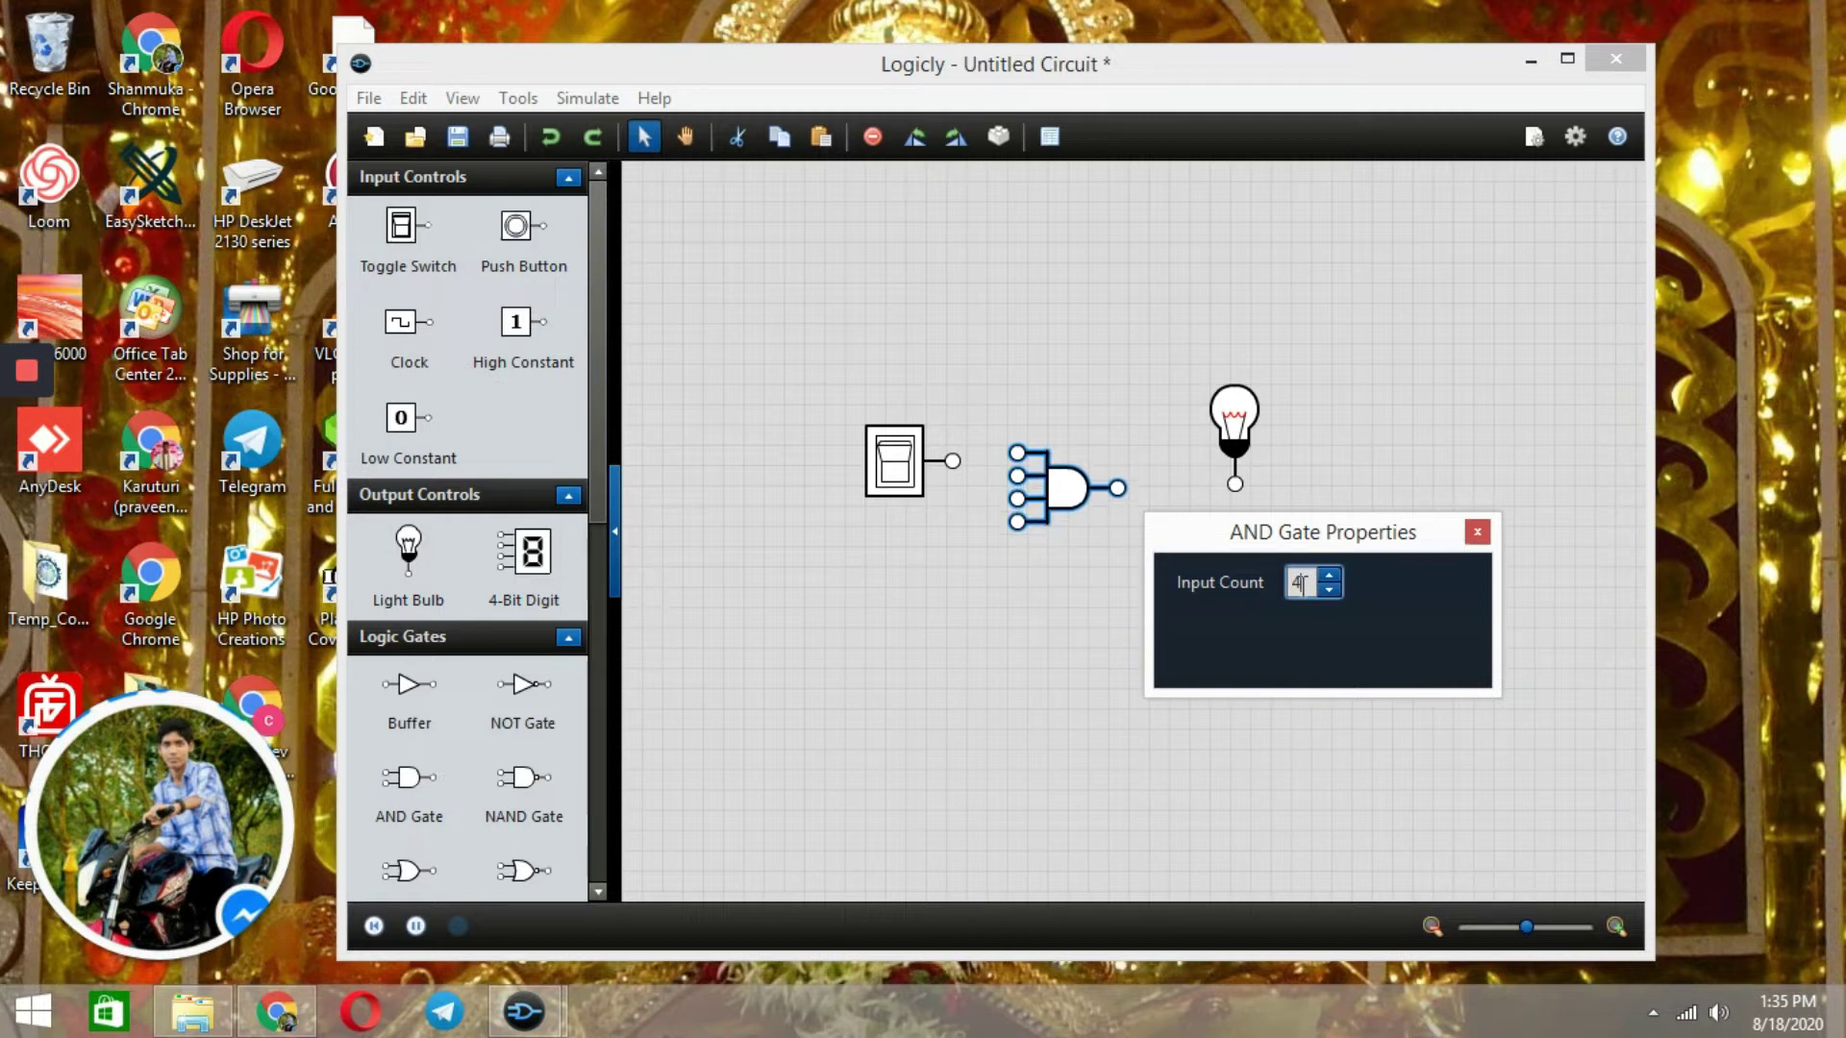
key(BackSpace)
text(8)
key(Return)
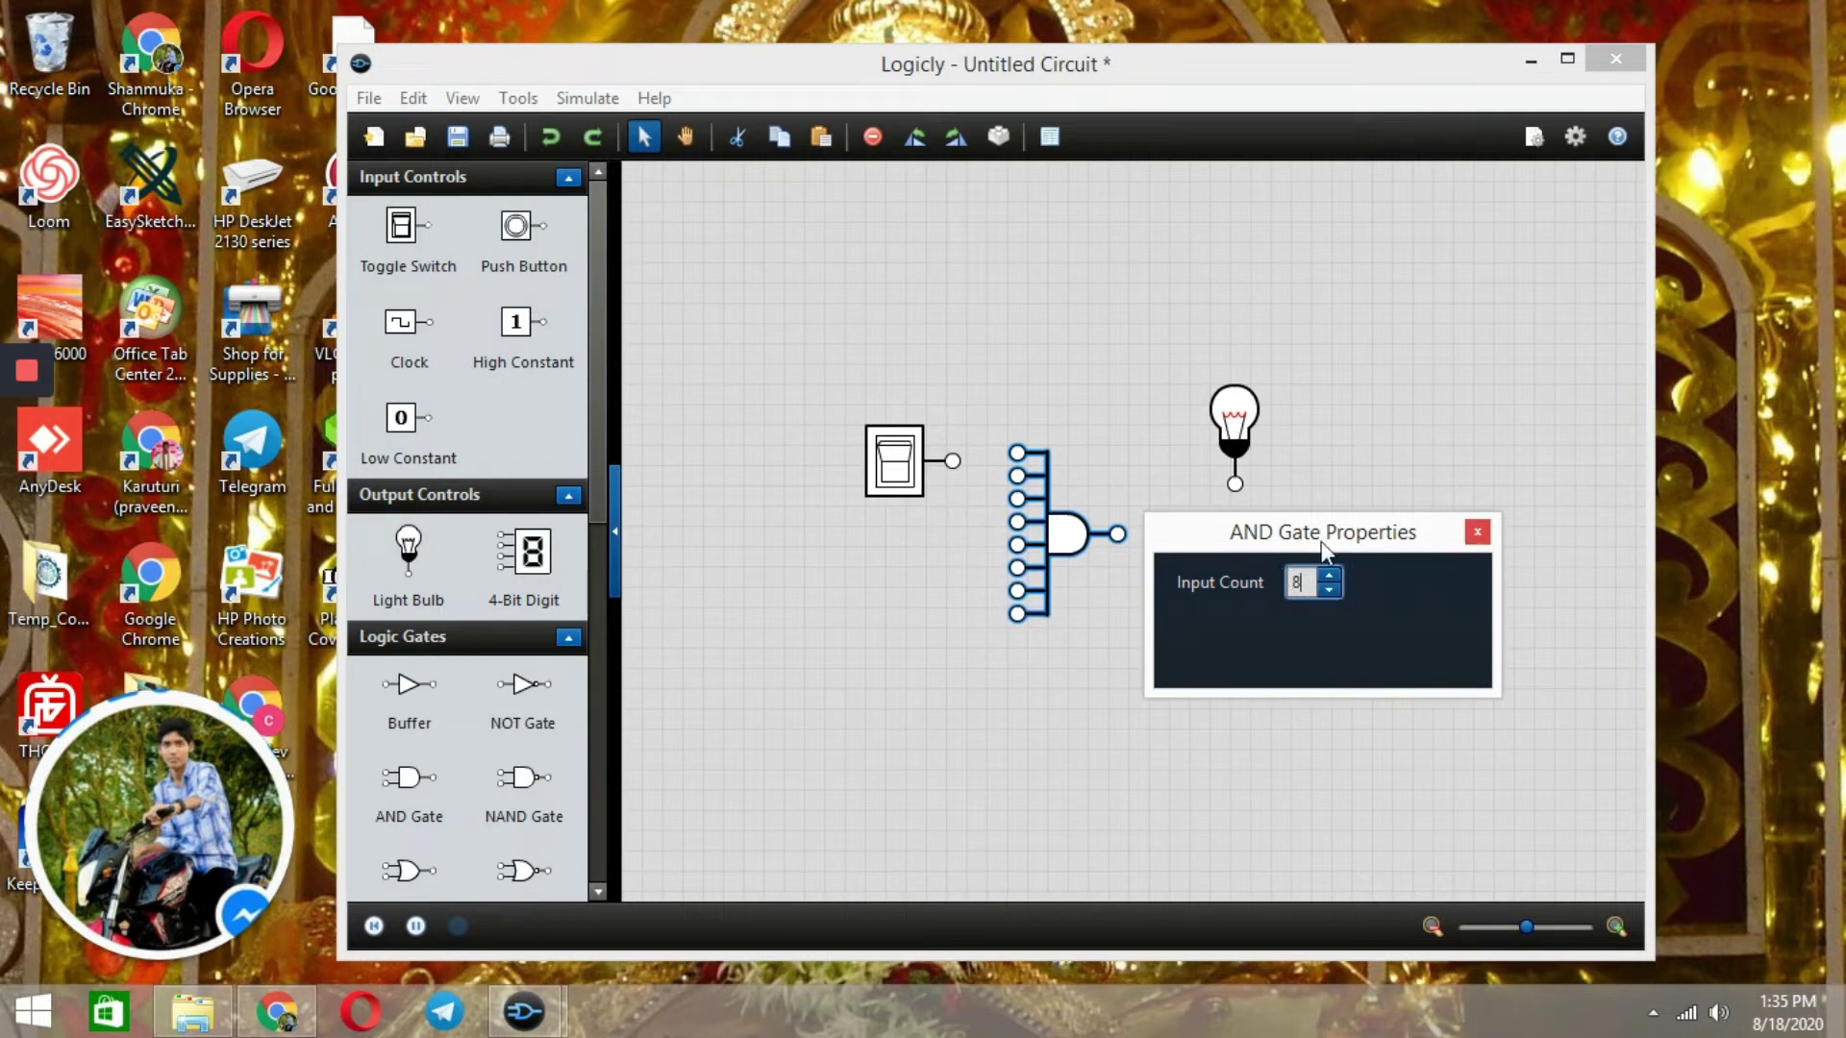
Set the AND gate's input count to 2 and close its properties.
key(BackSpace)
text(2)
key(Return)
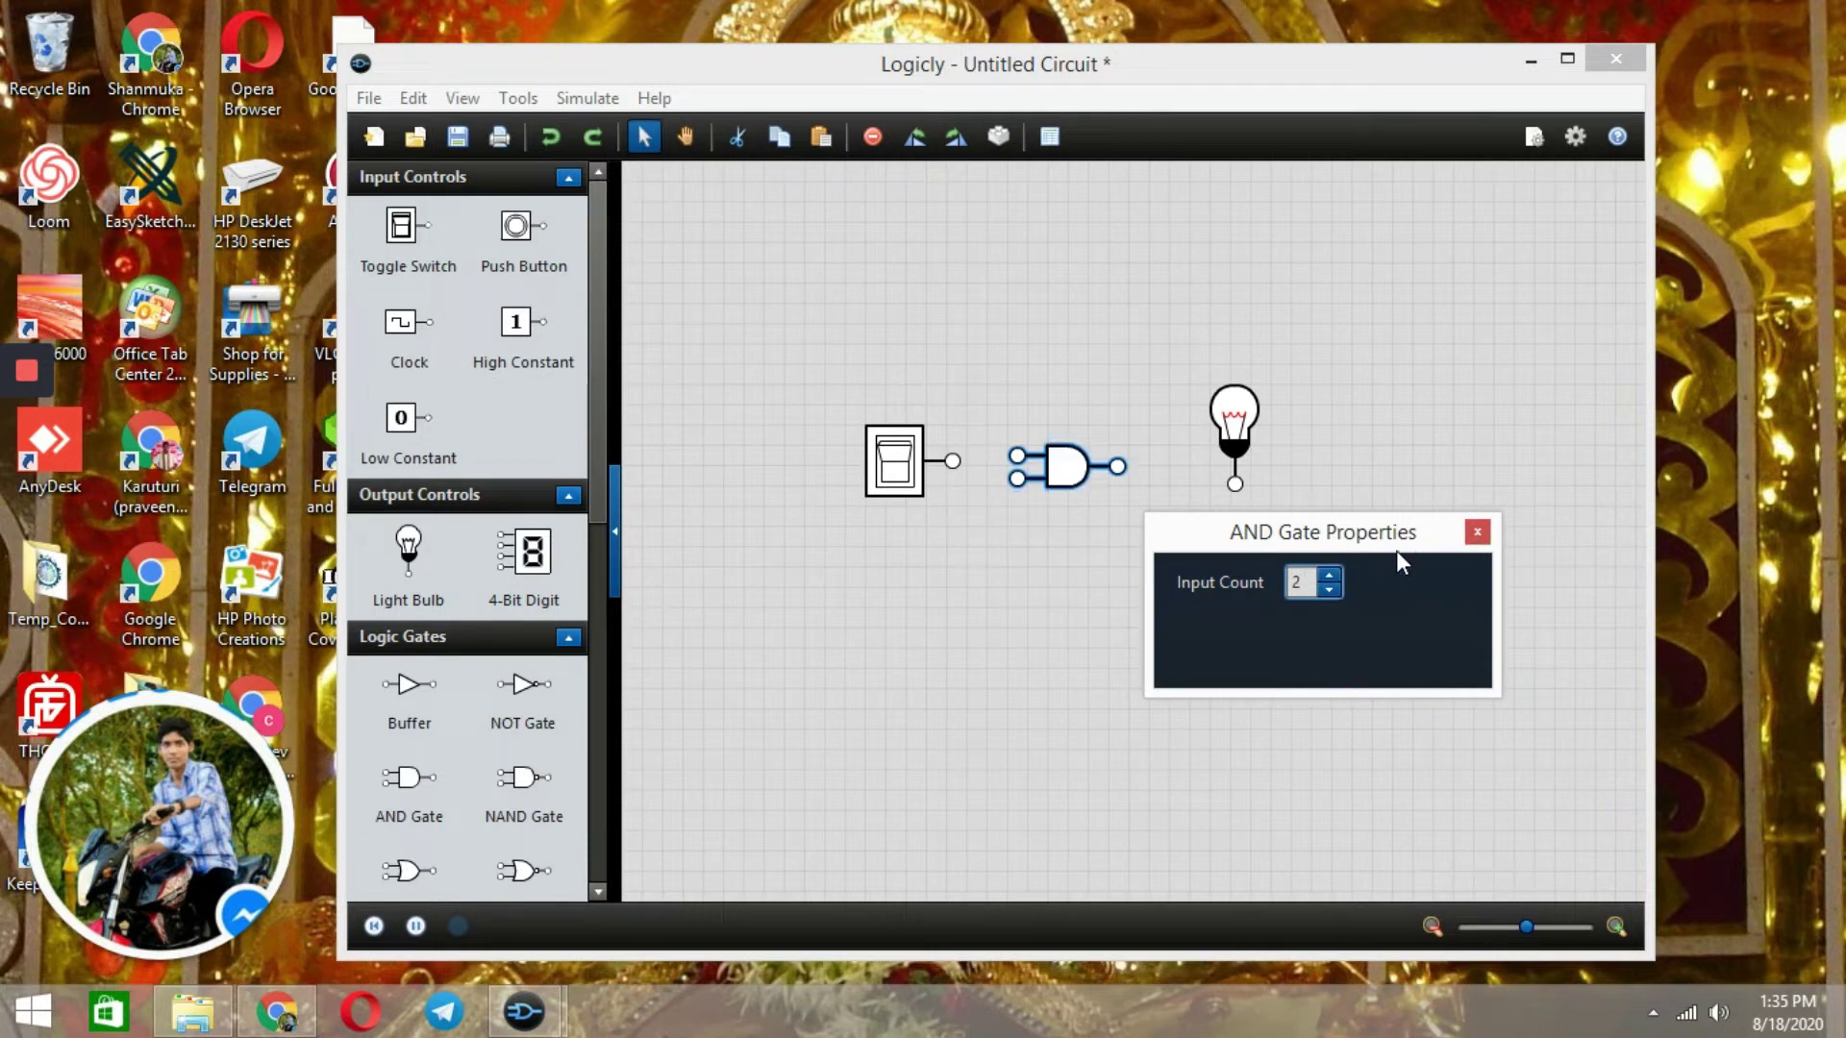
click(1475, 534)
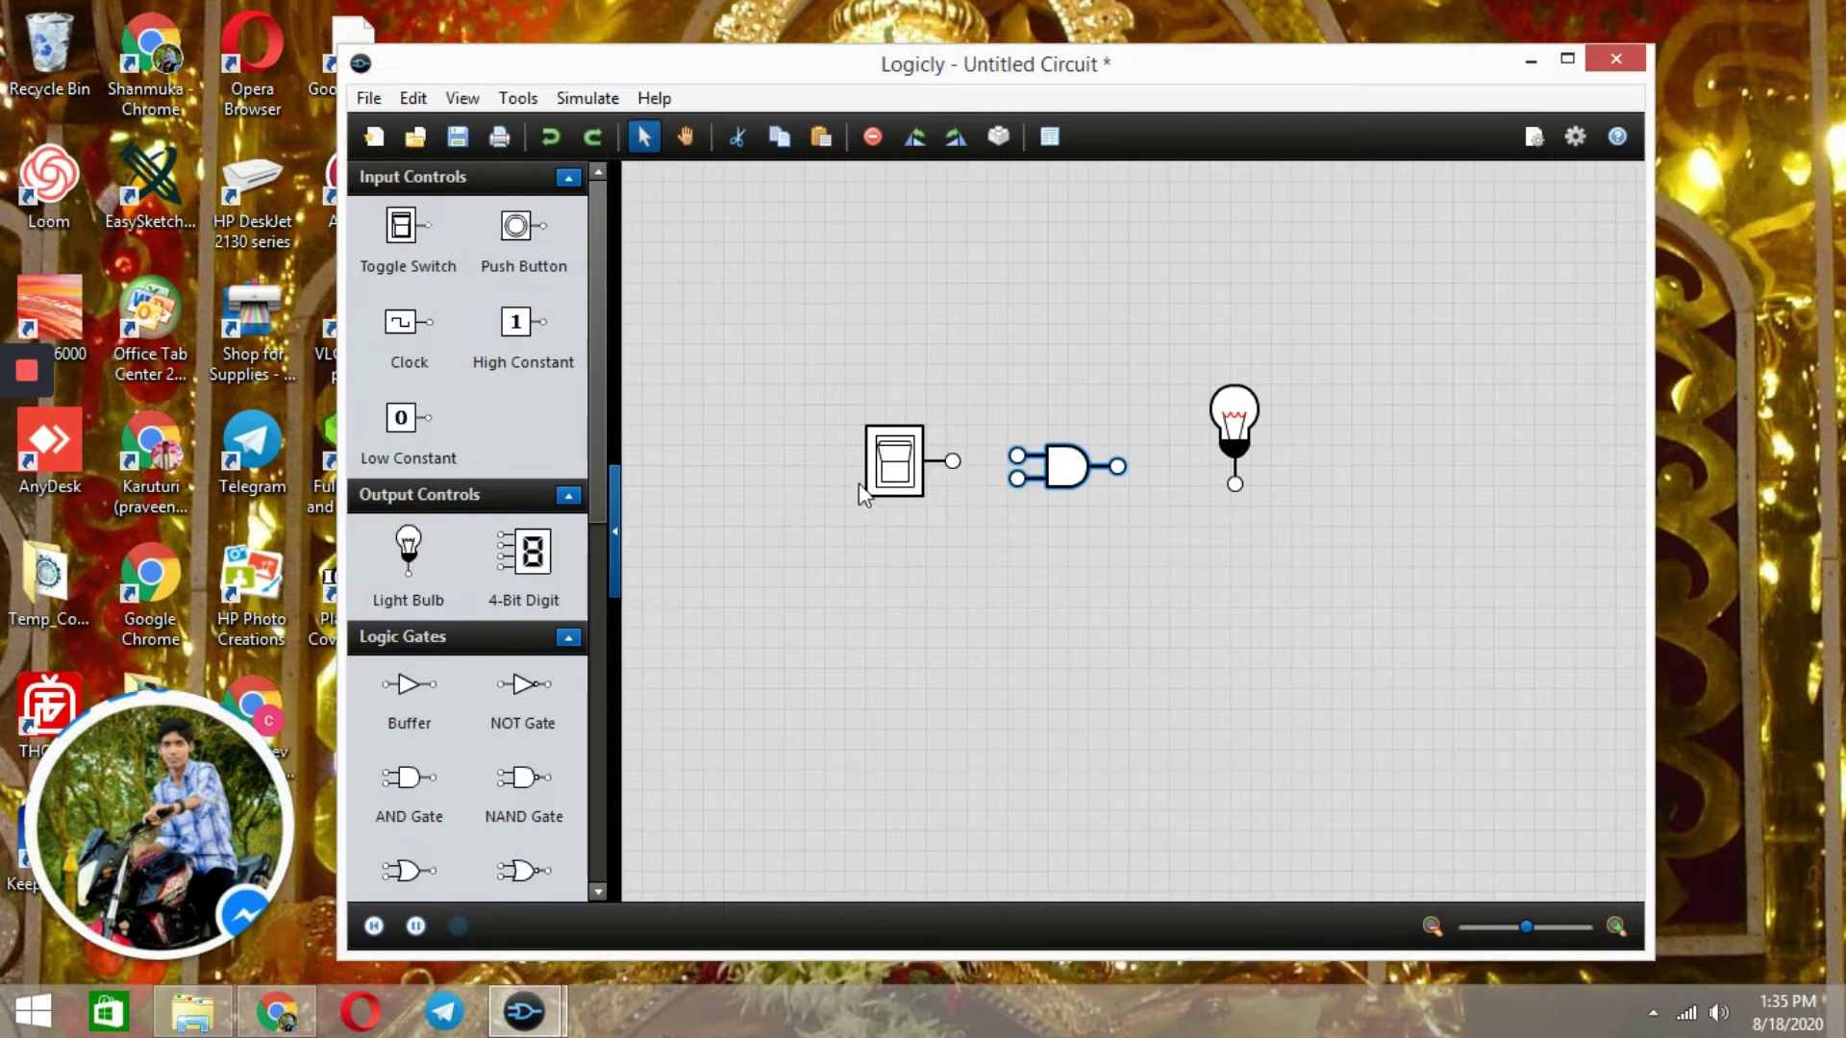
Wire switch A and a new toggle switch with the export name B to the AND gate's inputs, and the gate's output to the light bulb.
drag(952, 463, 1016, 454)
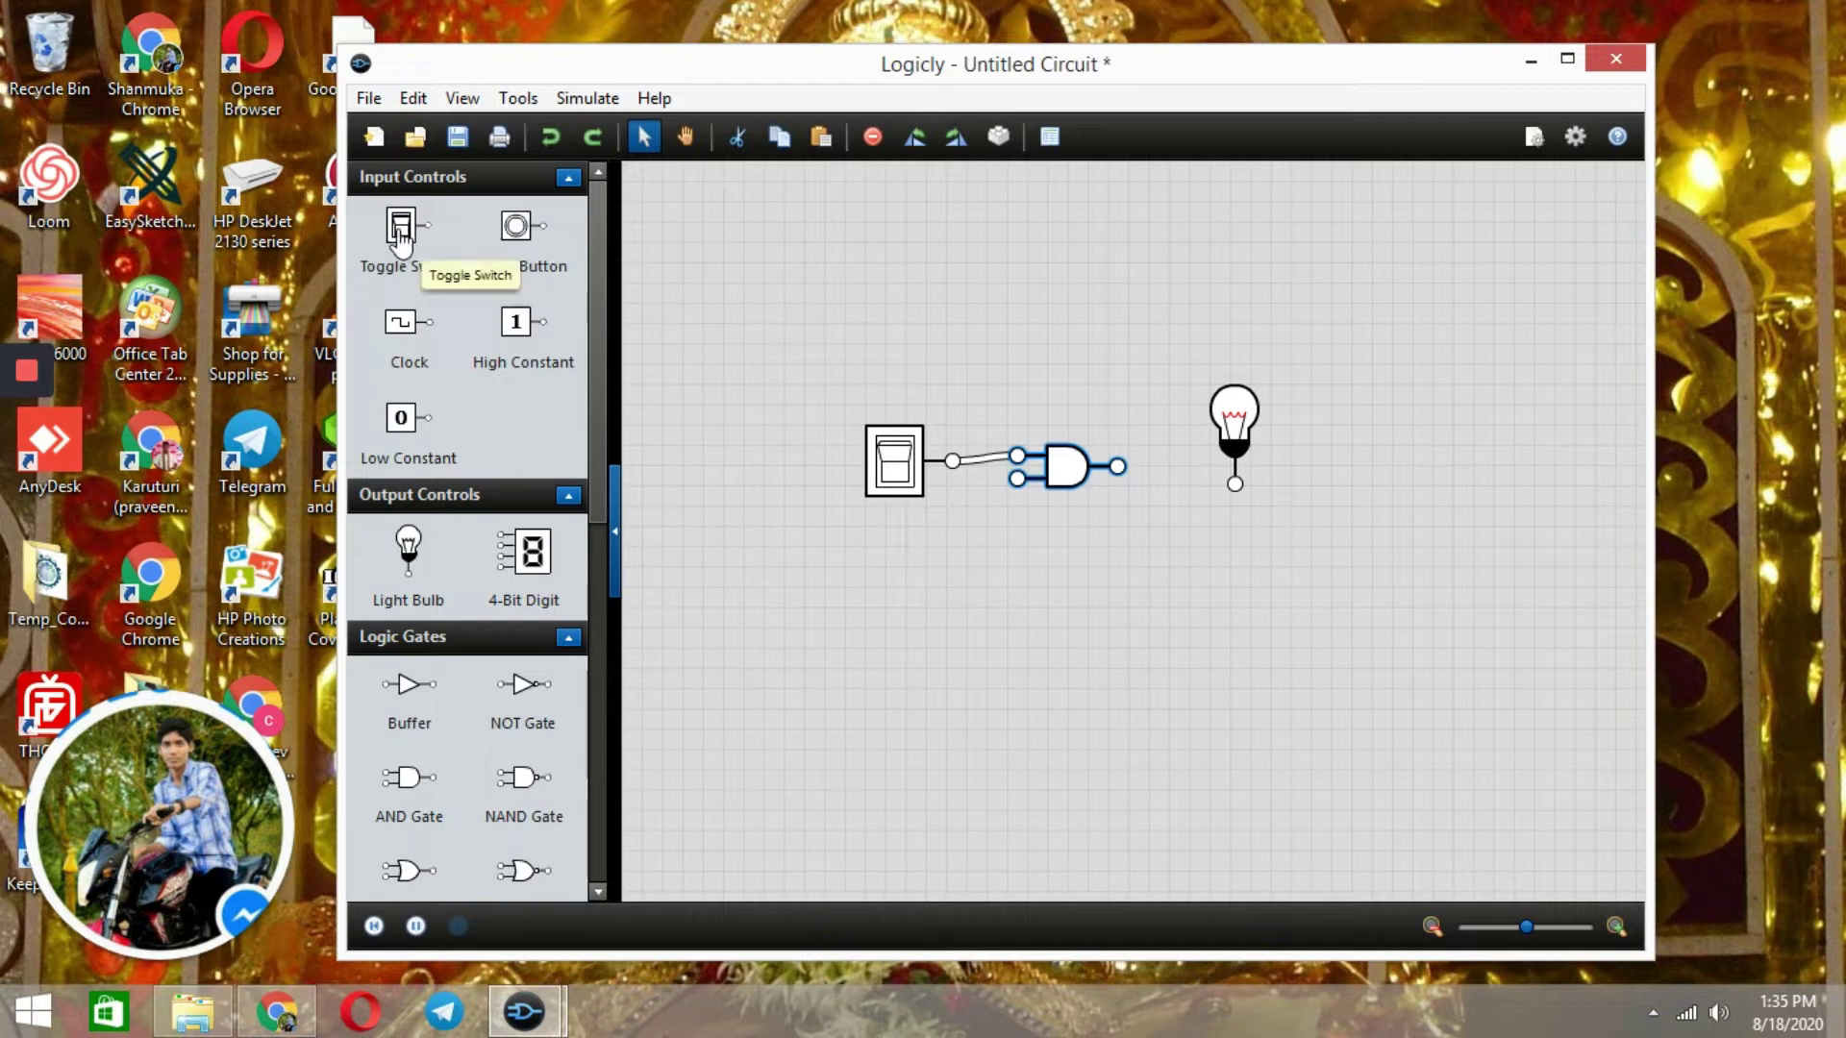
drag(403, 230, 1017, 478)
click(1403, 577)
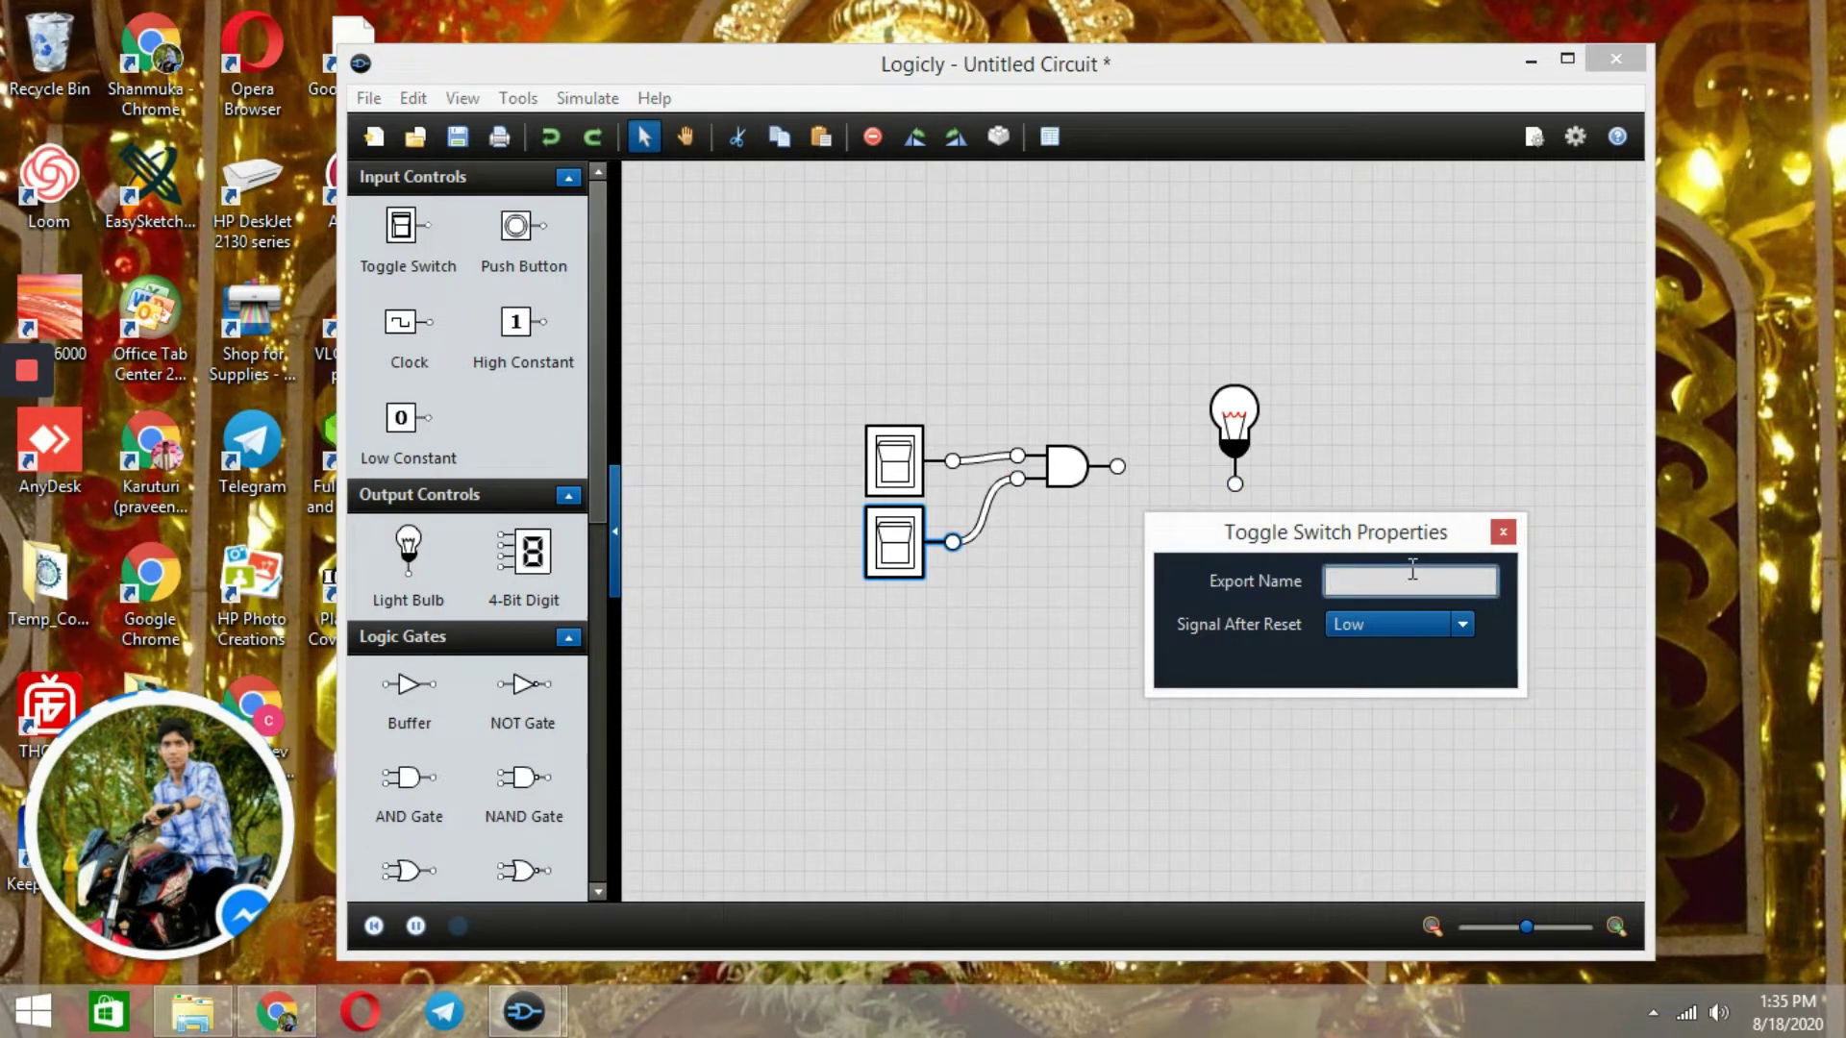
text(B)
click(1502, 532)
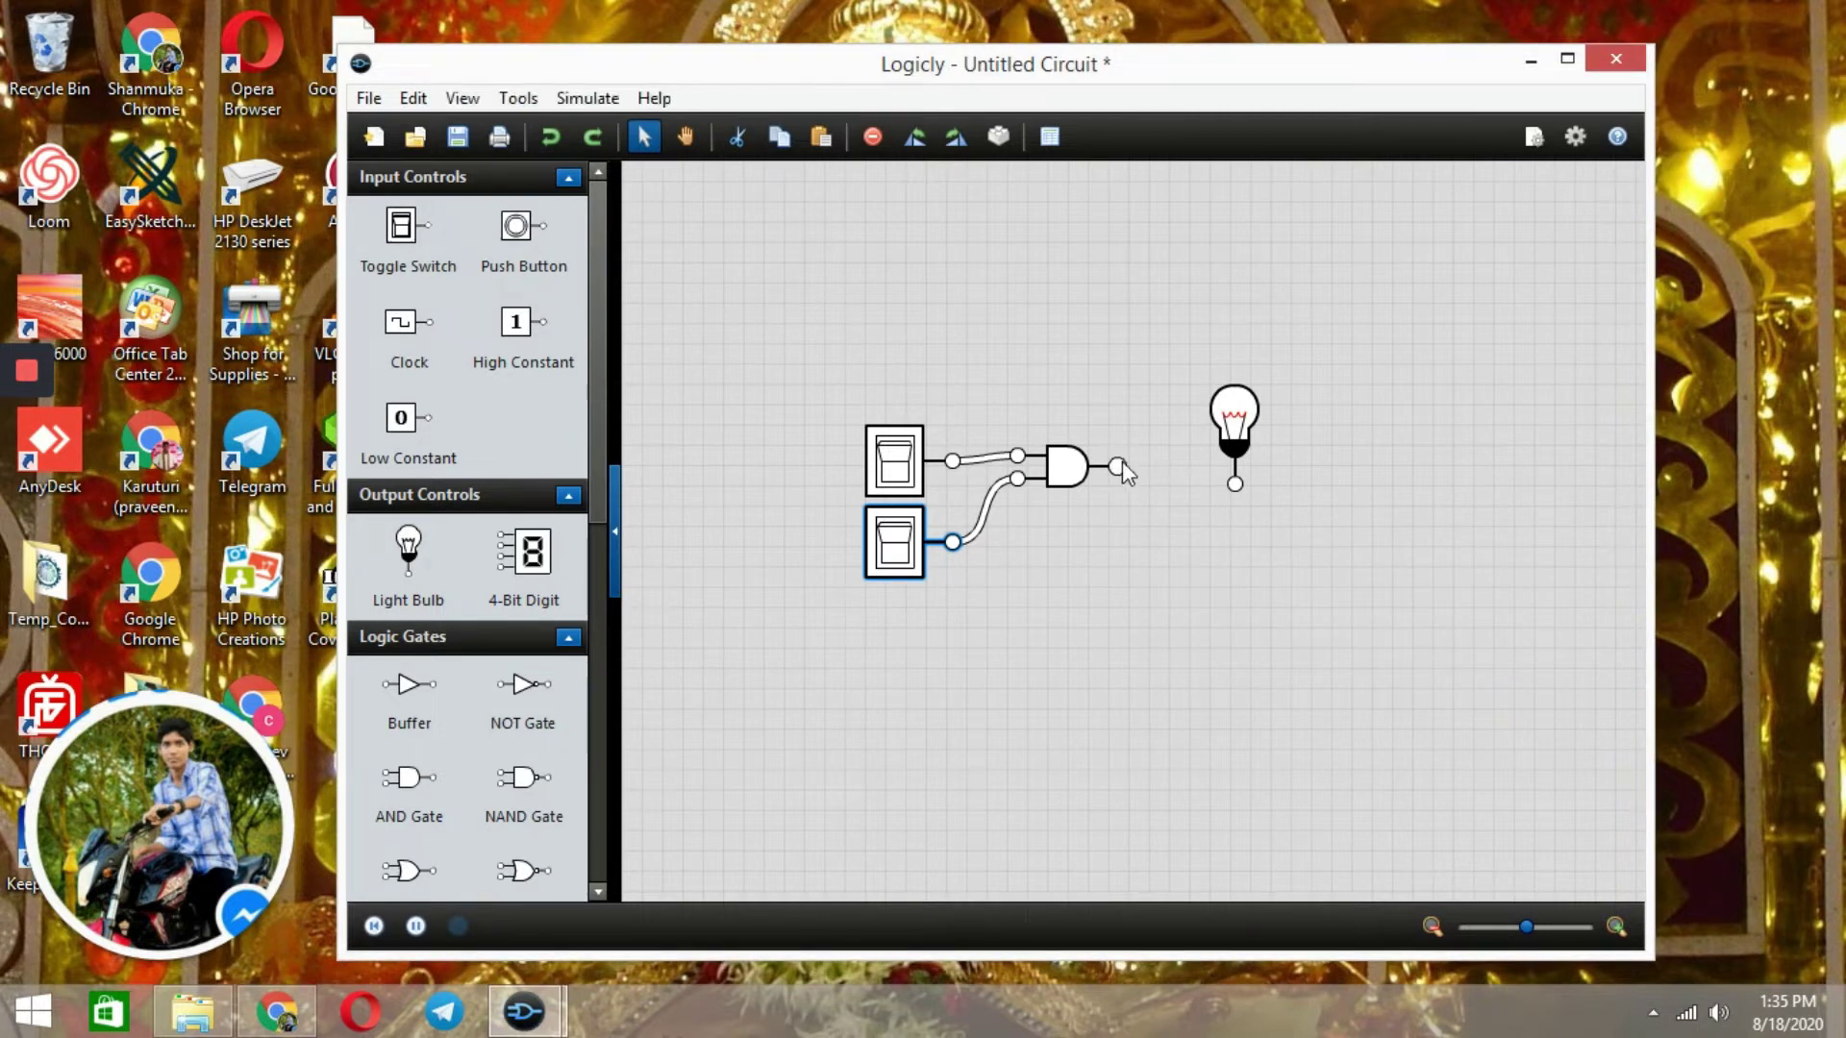
drag(1117, 467, 1236, 484)
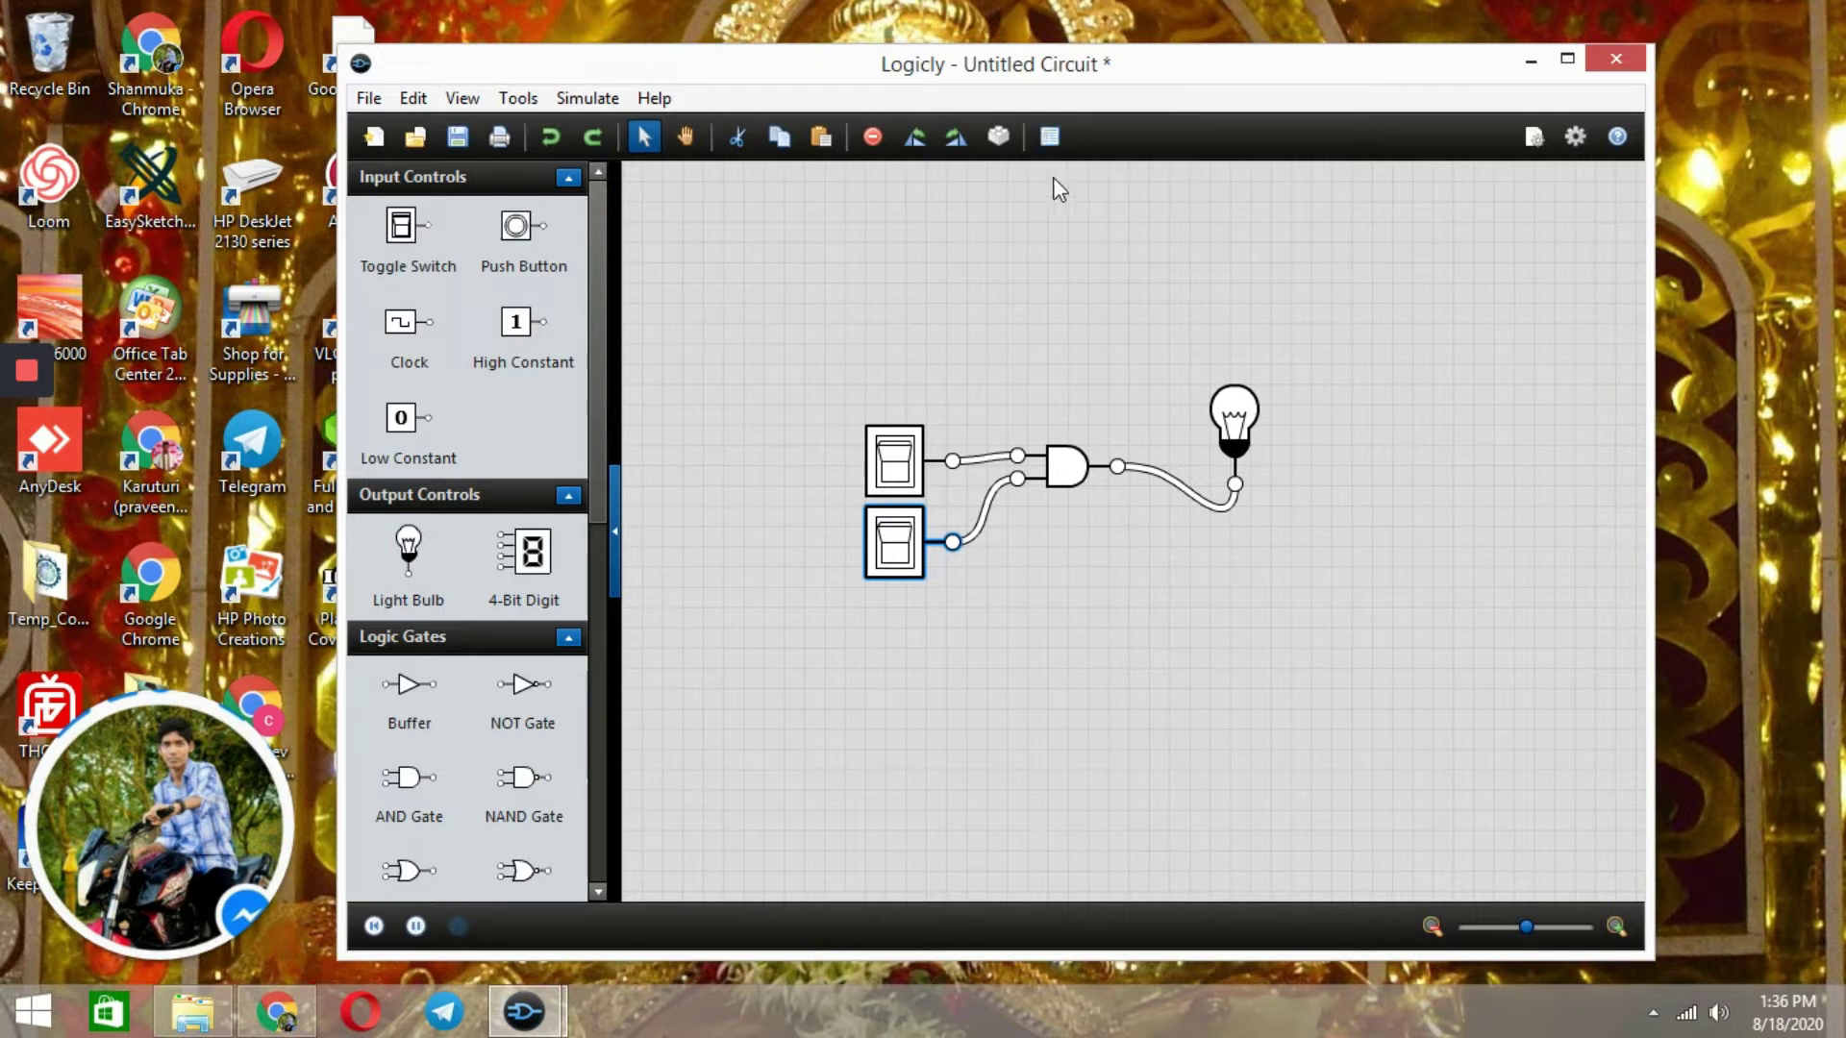
Test the AND gate with only switch A on, only switch B on, and finally both switches on.
click(904, 462)
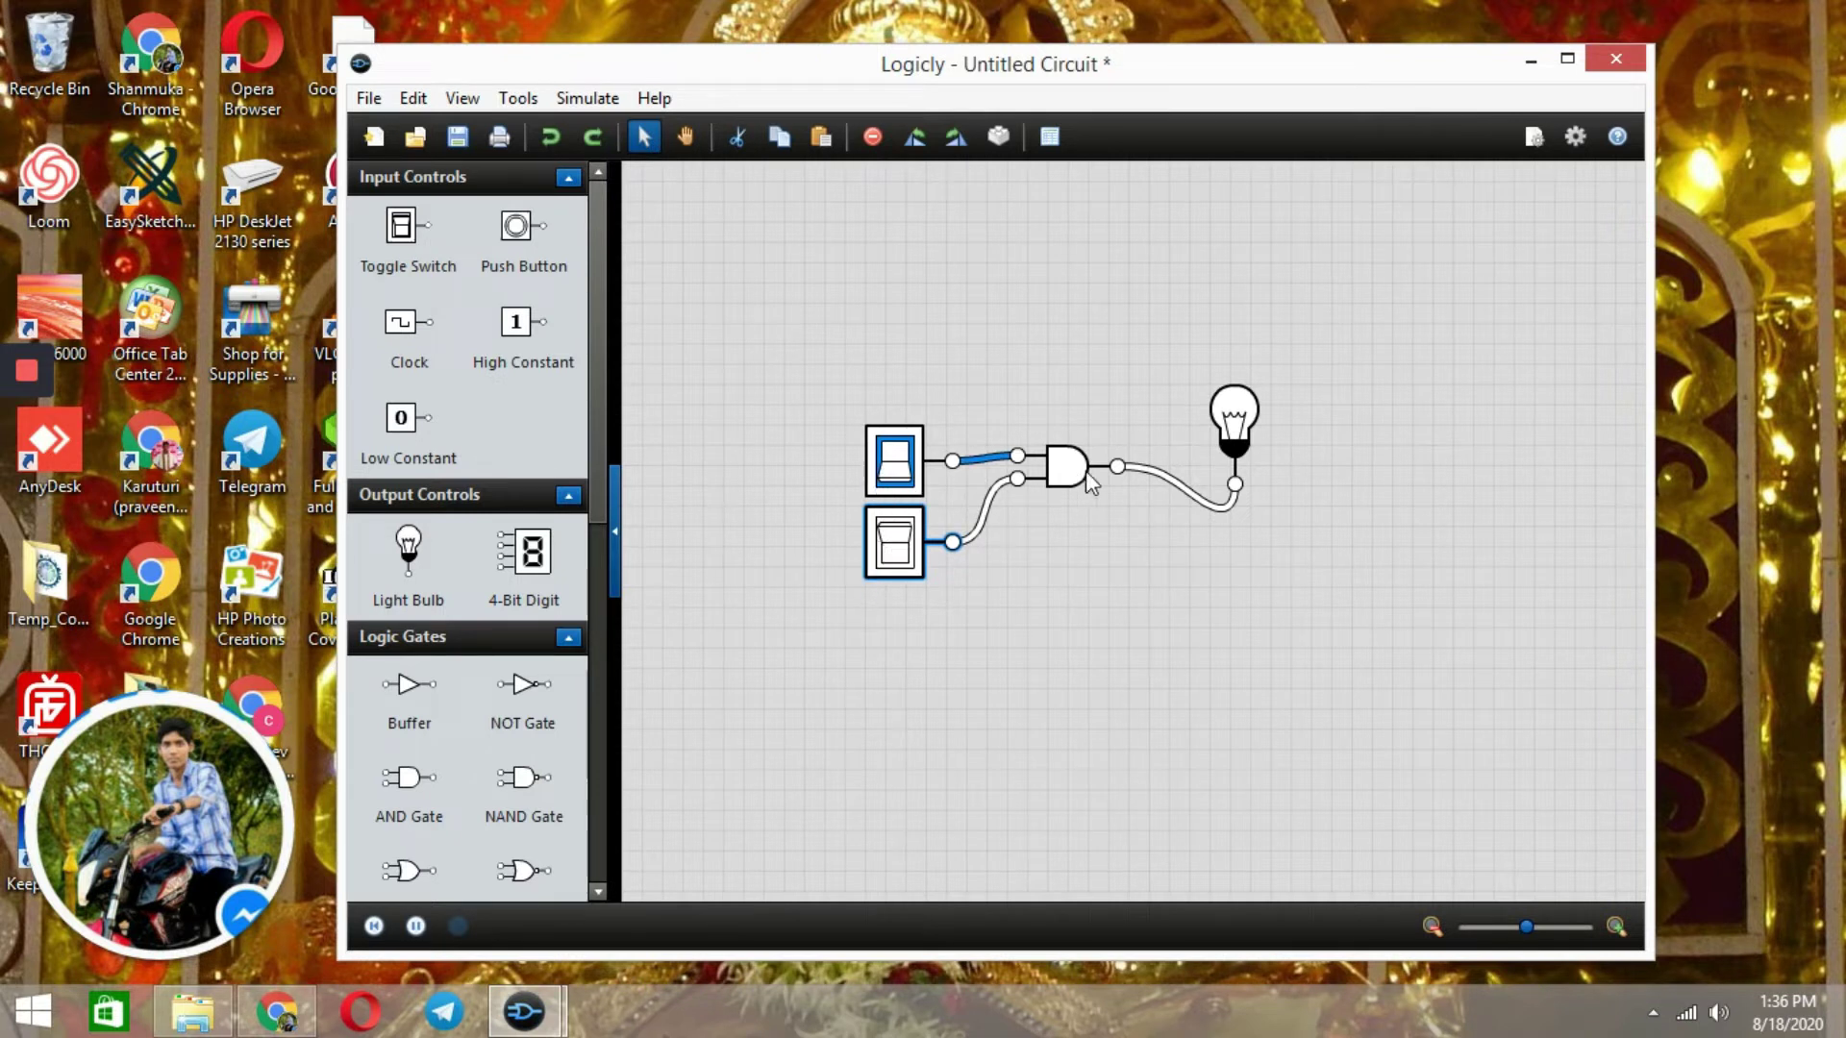
click(904, 478)
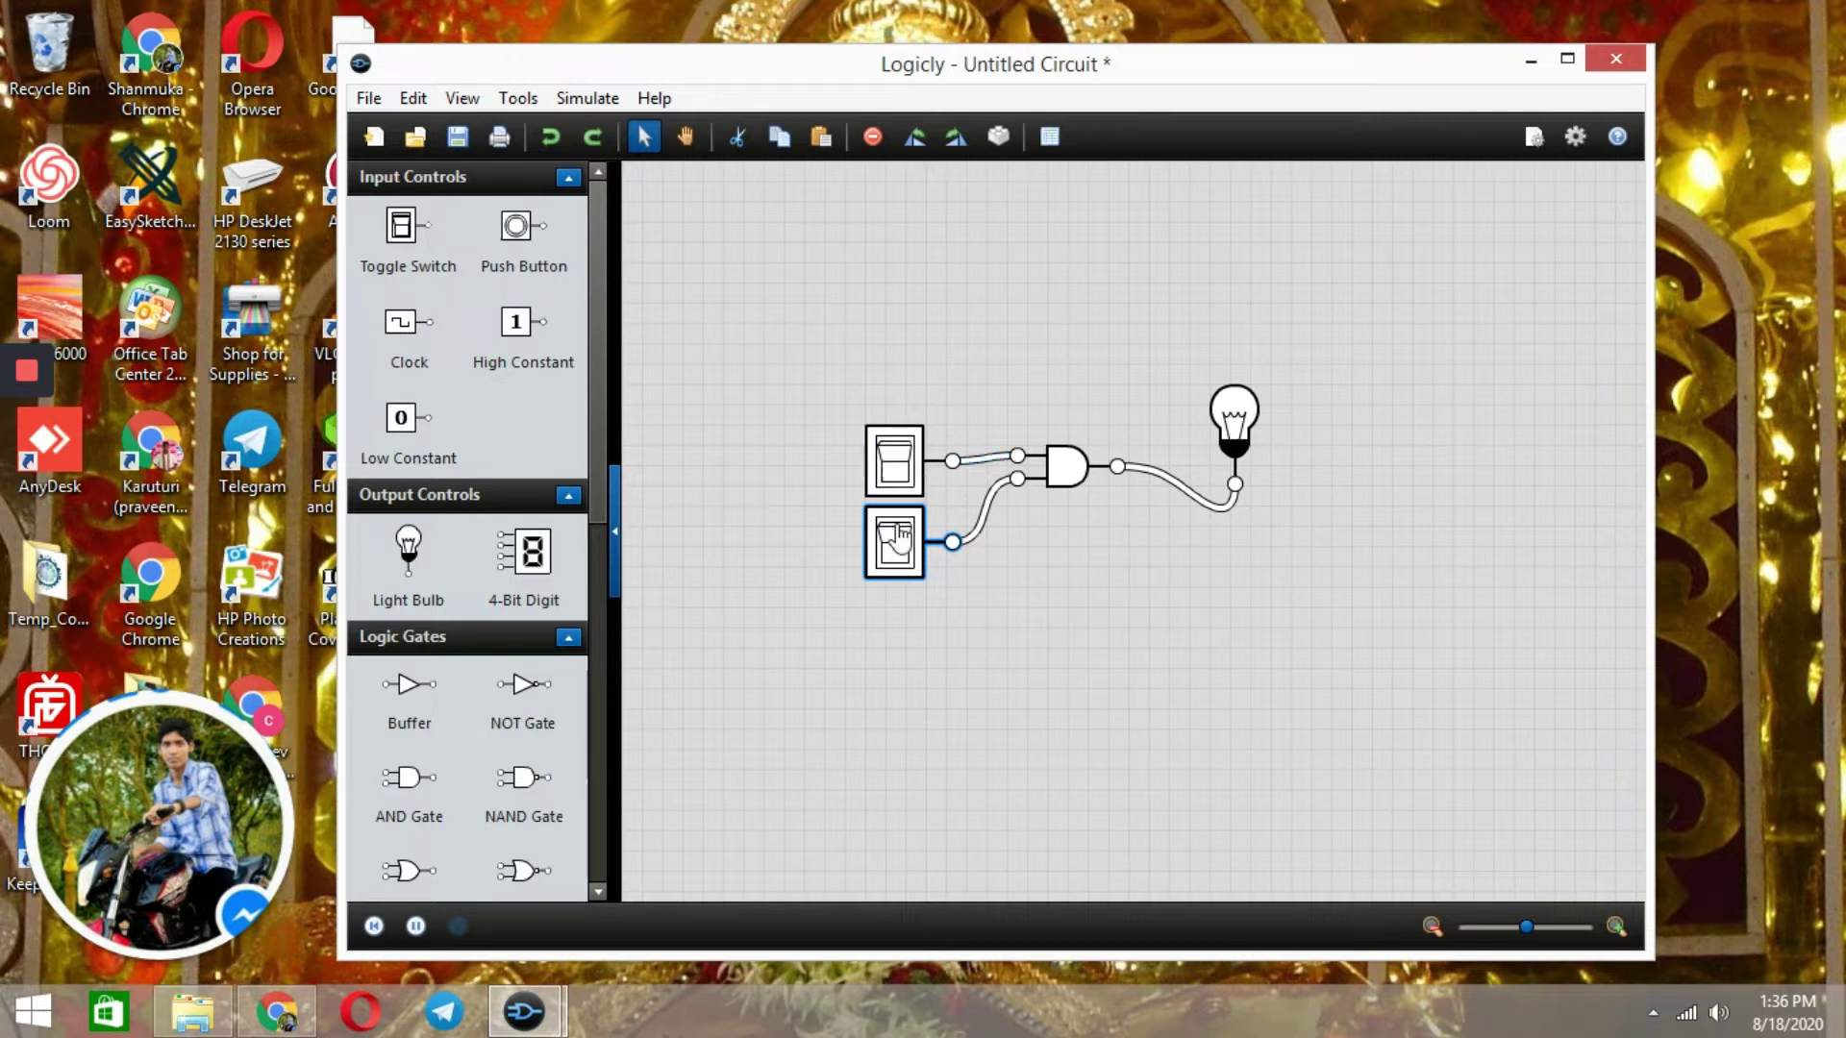
click(901, 536)
click(908, 569)
click(909, 457)
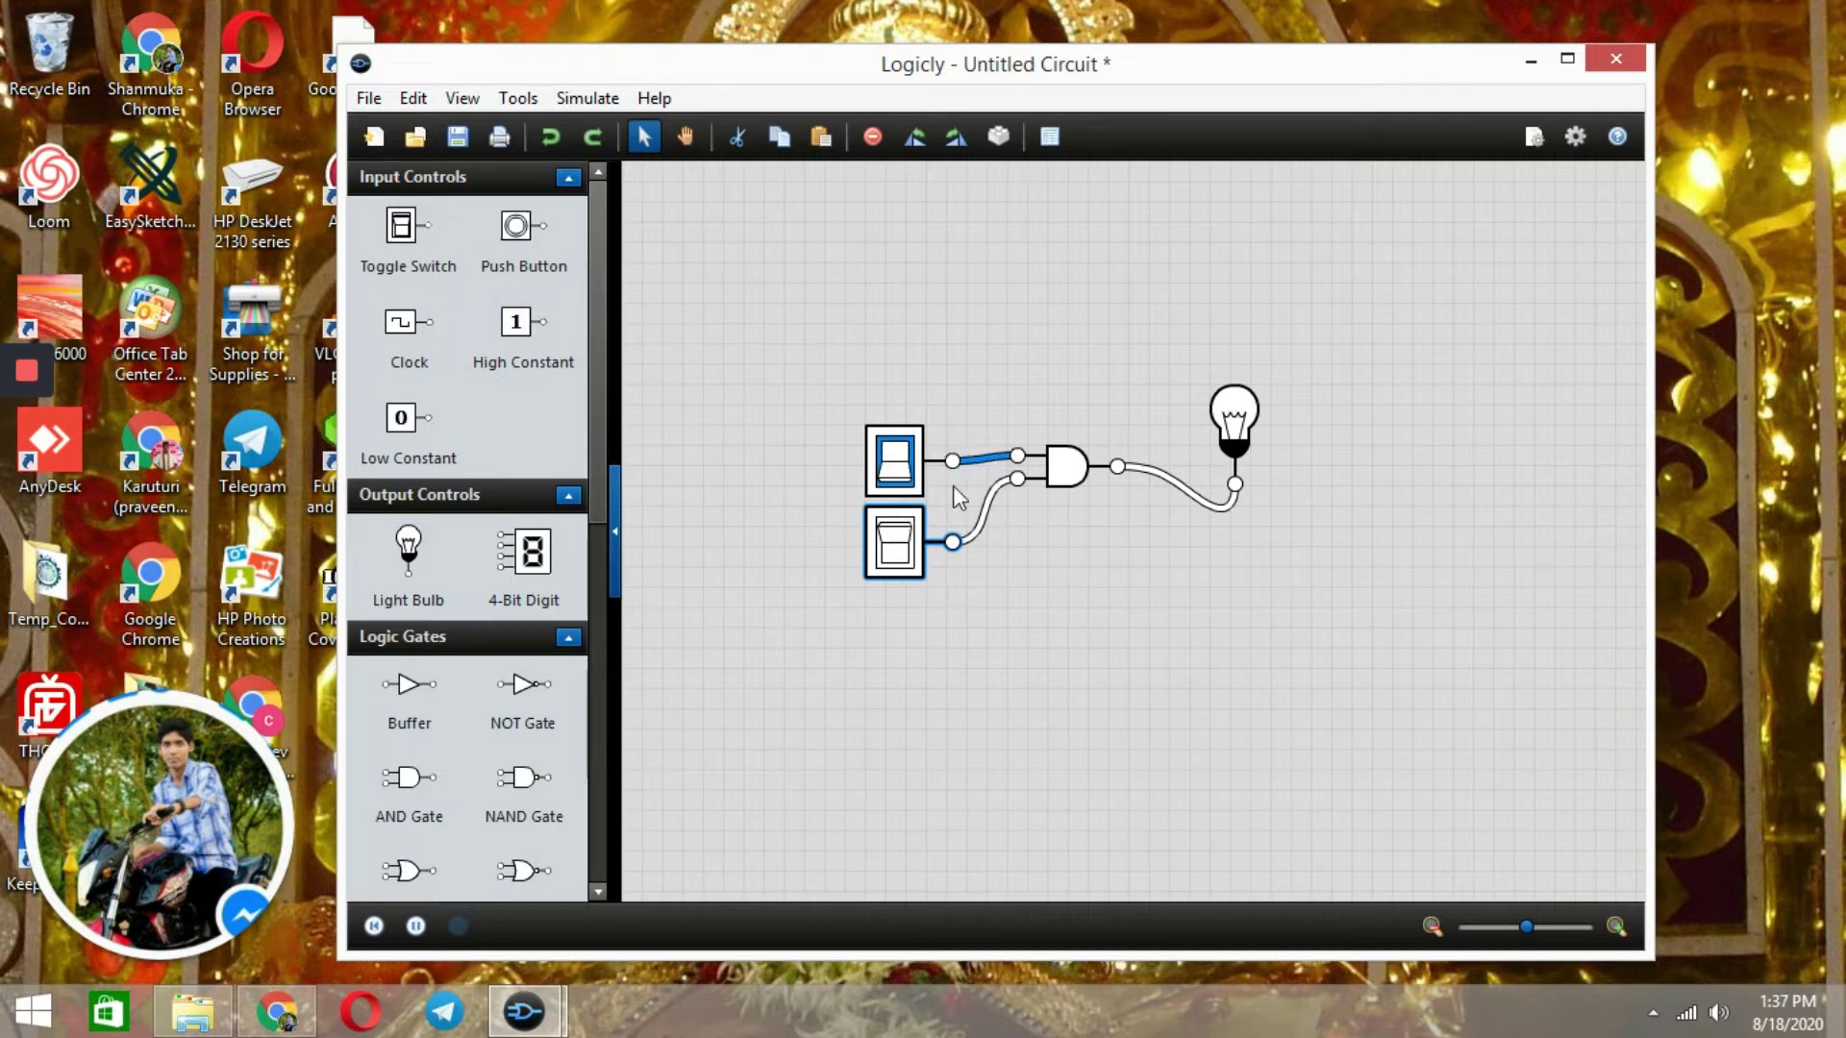
click(894, 543)
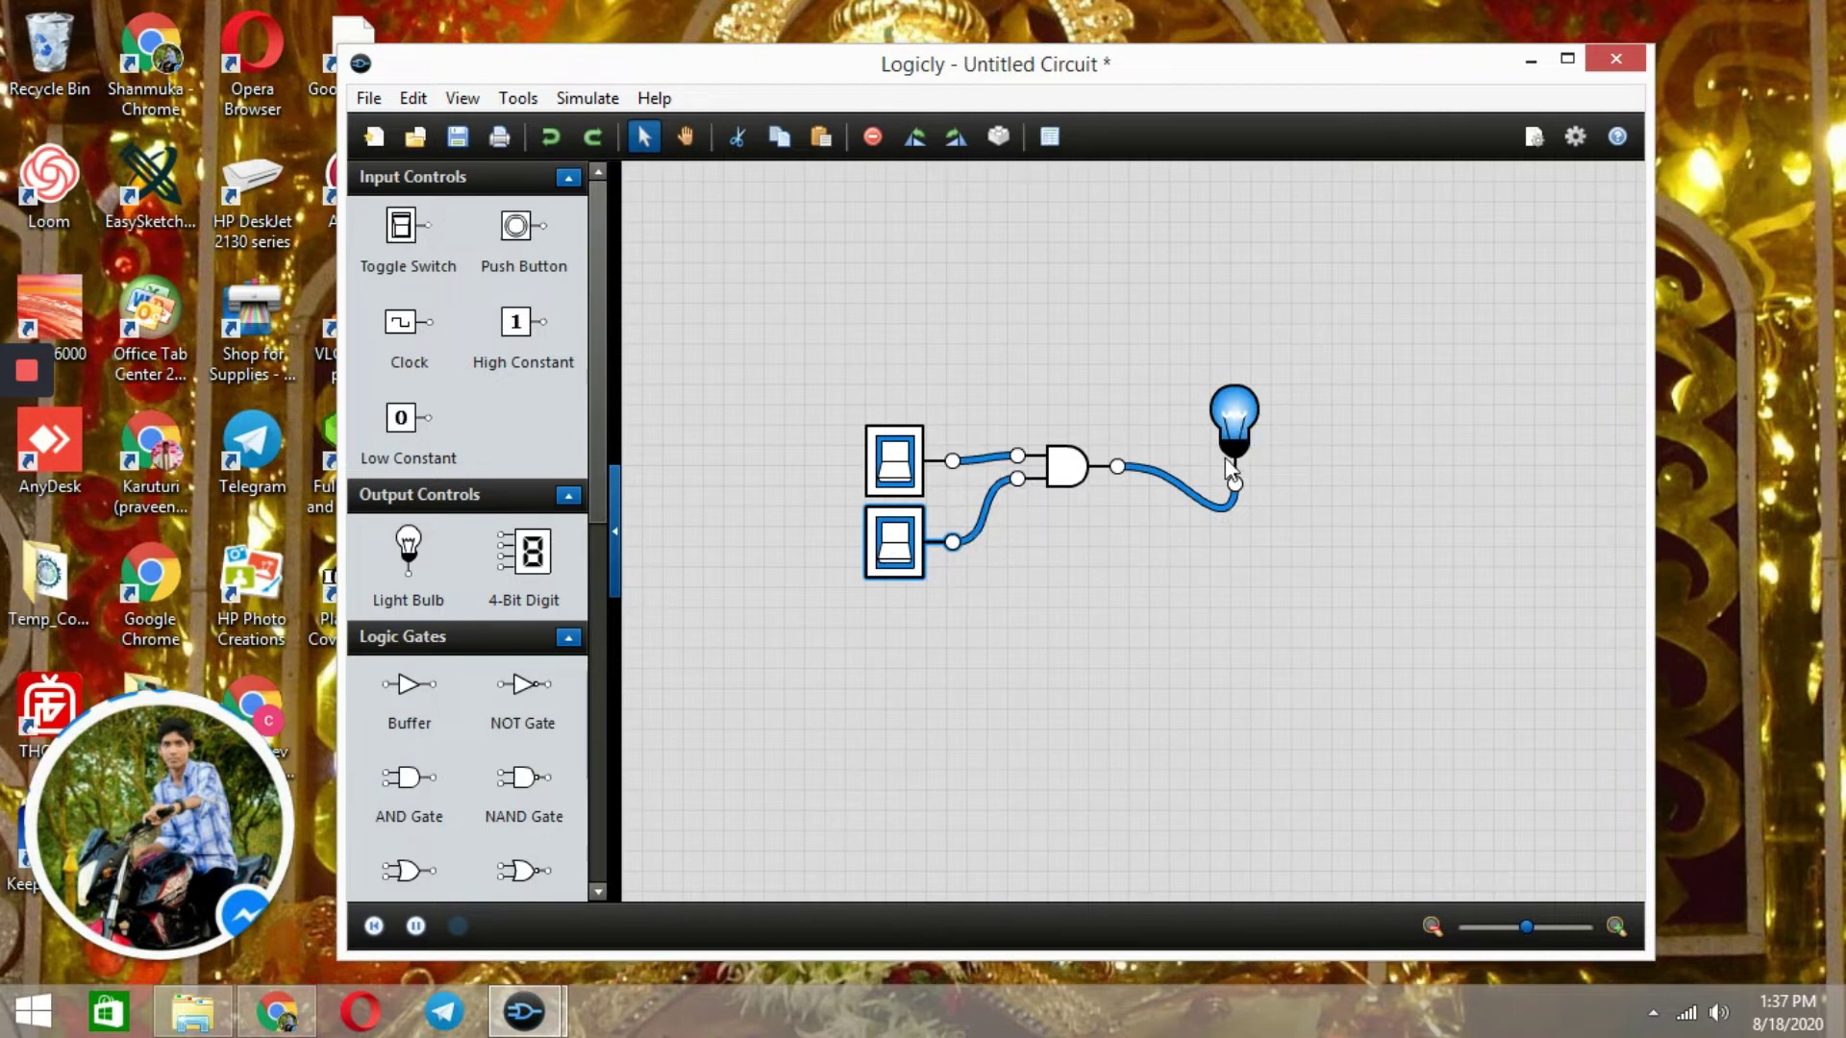
View the truth table for the selected switch B, highlight its false and true rows, and clear the selection.
click(1050, 138)
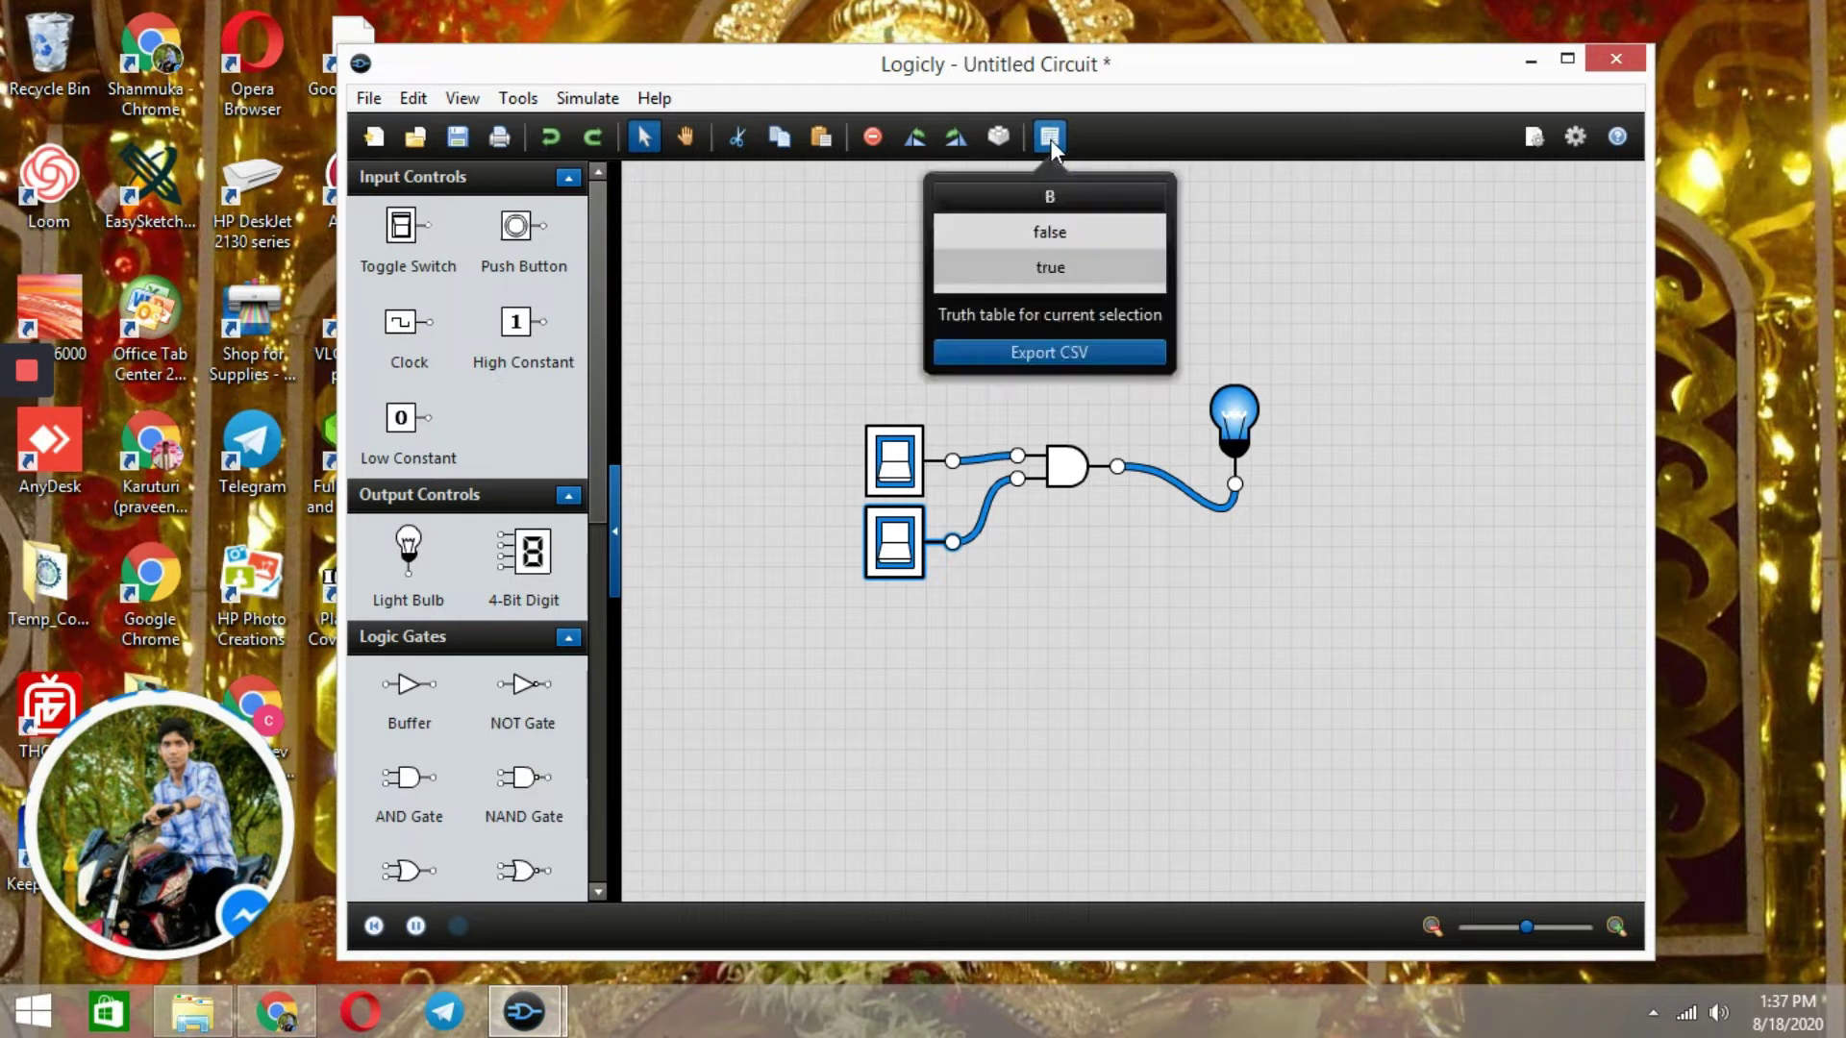
click(1063, 234)
click(1081, 266)
click(1228, 255)
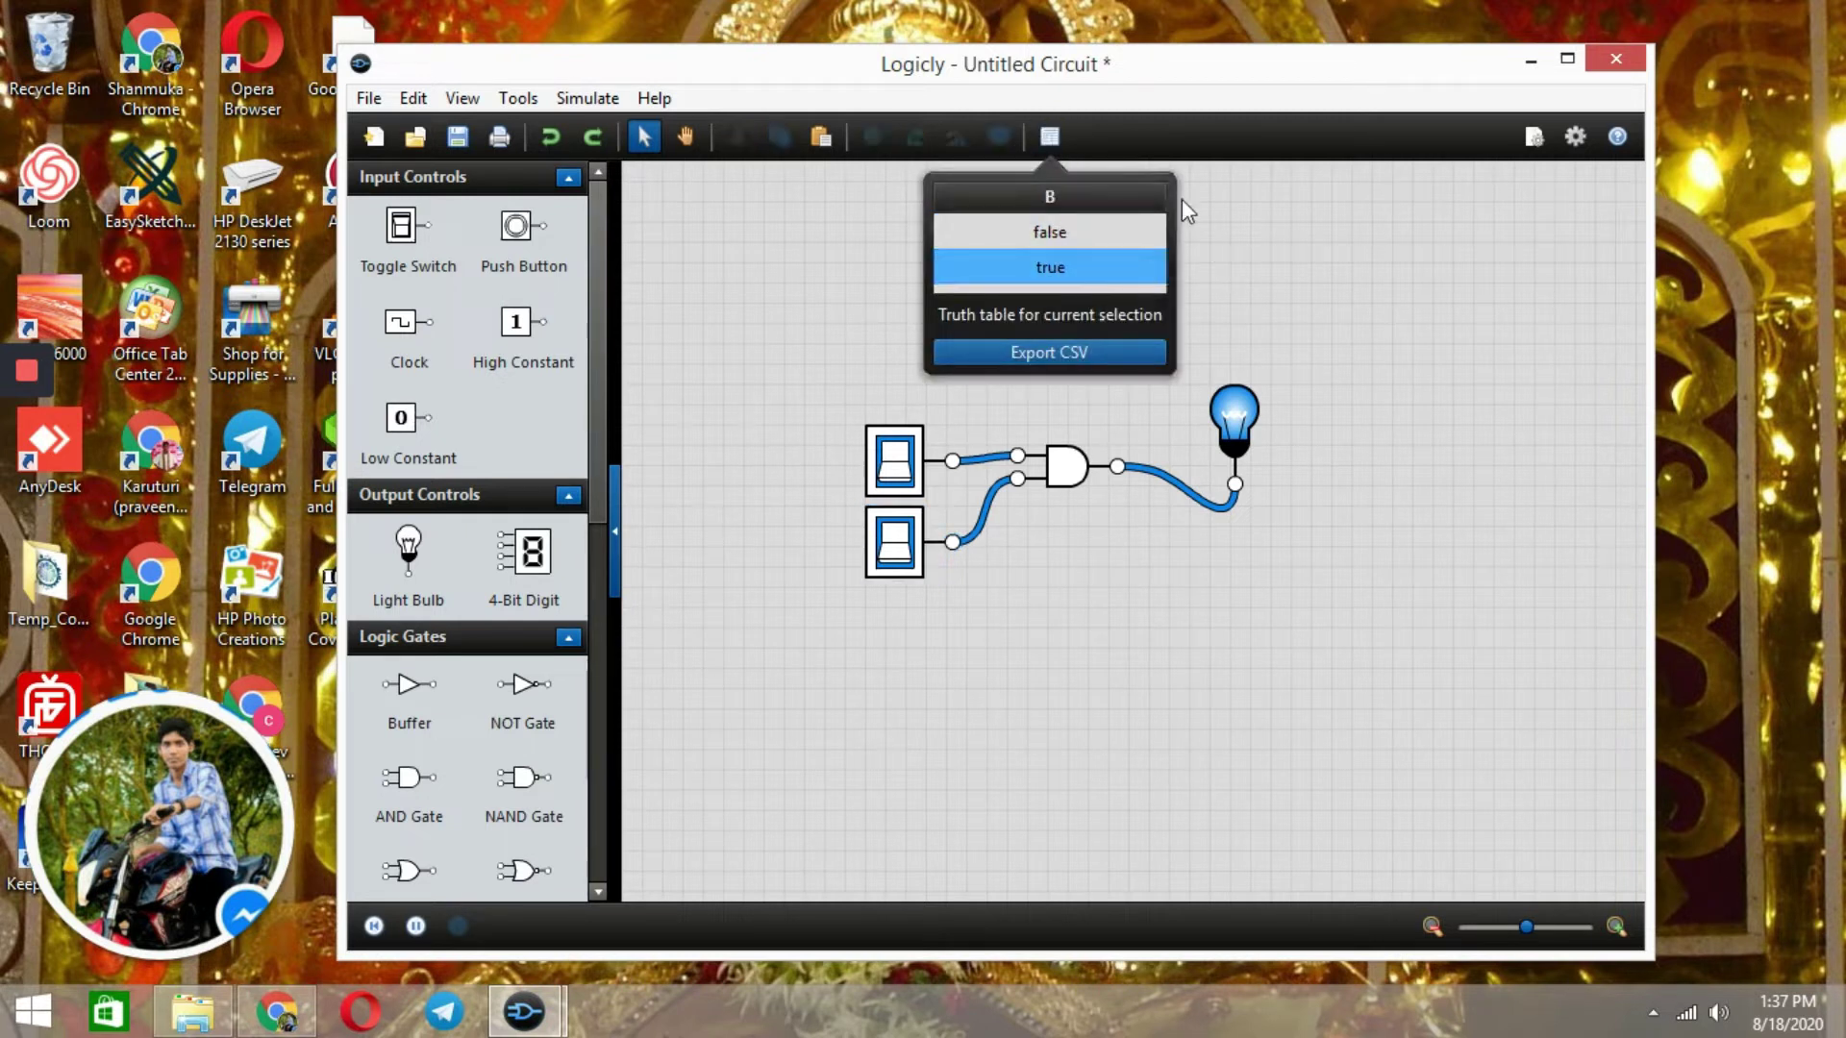
View the truth table of the whole AND circuit and delete the AND gate.
click(1050, 137)
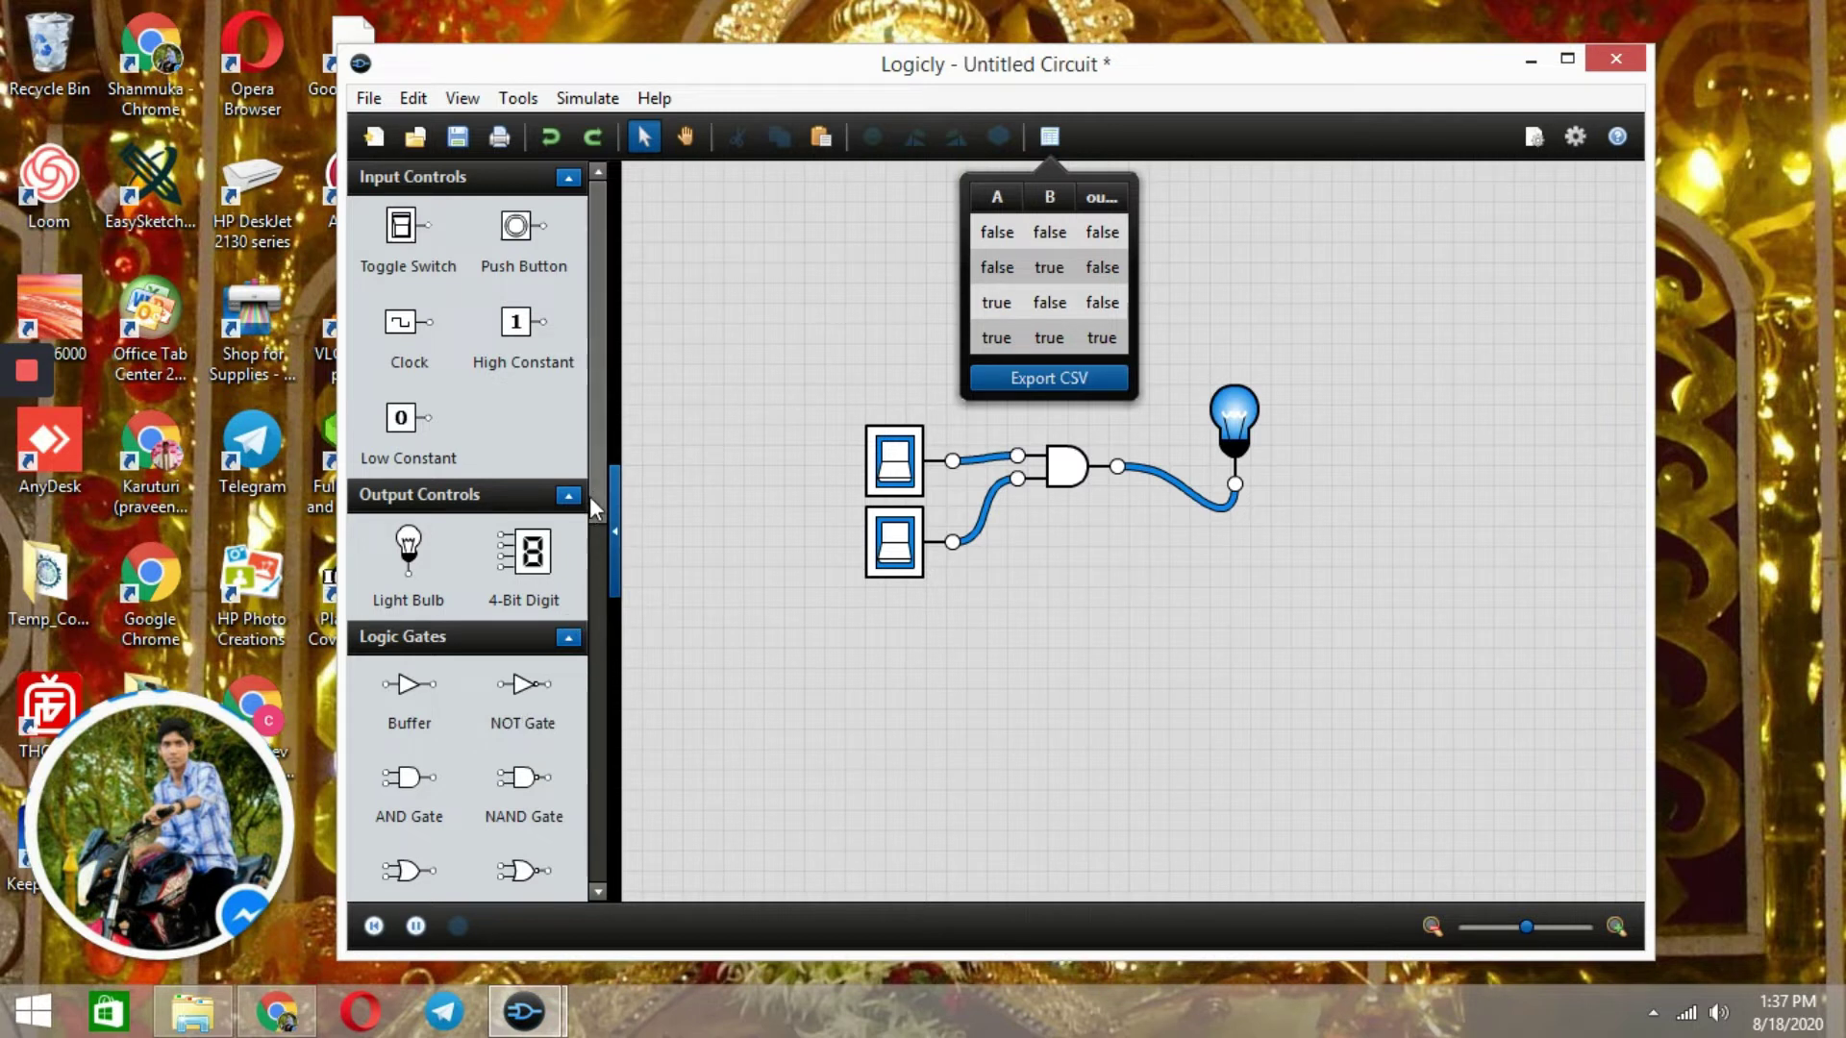
drag(590, 496, 380, 765)
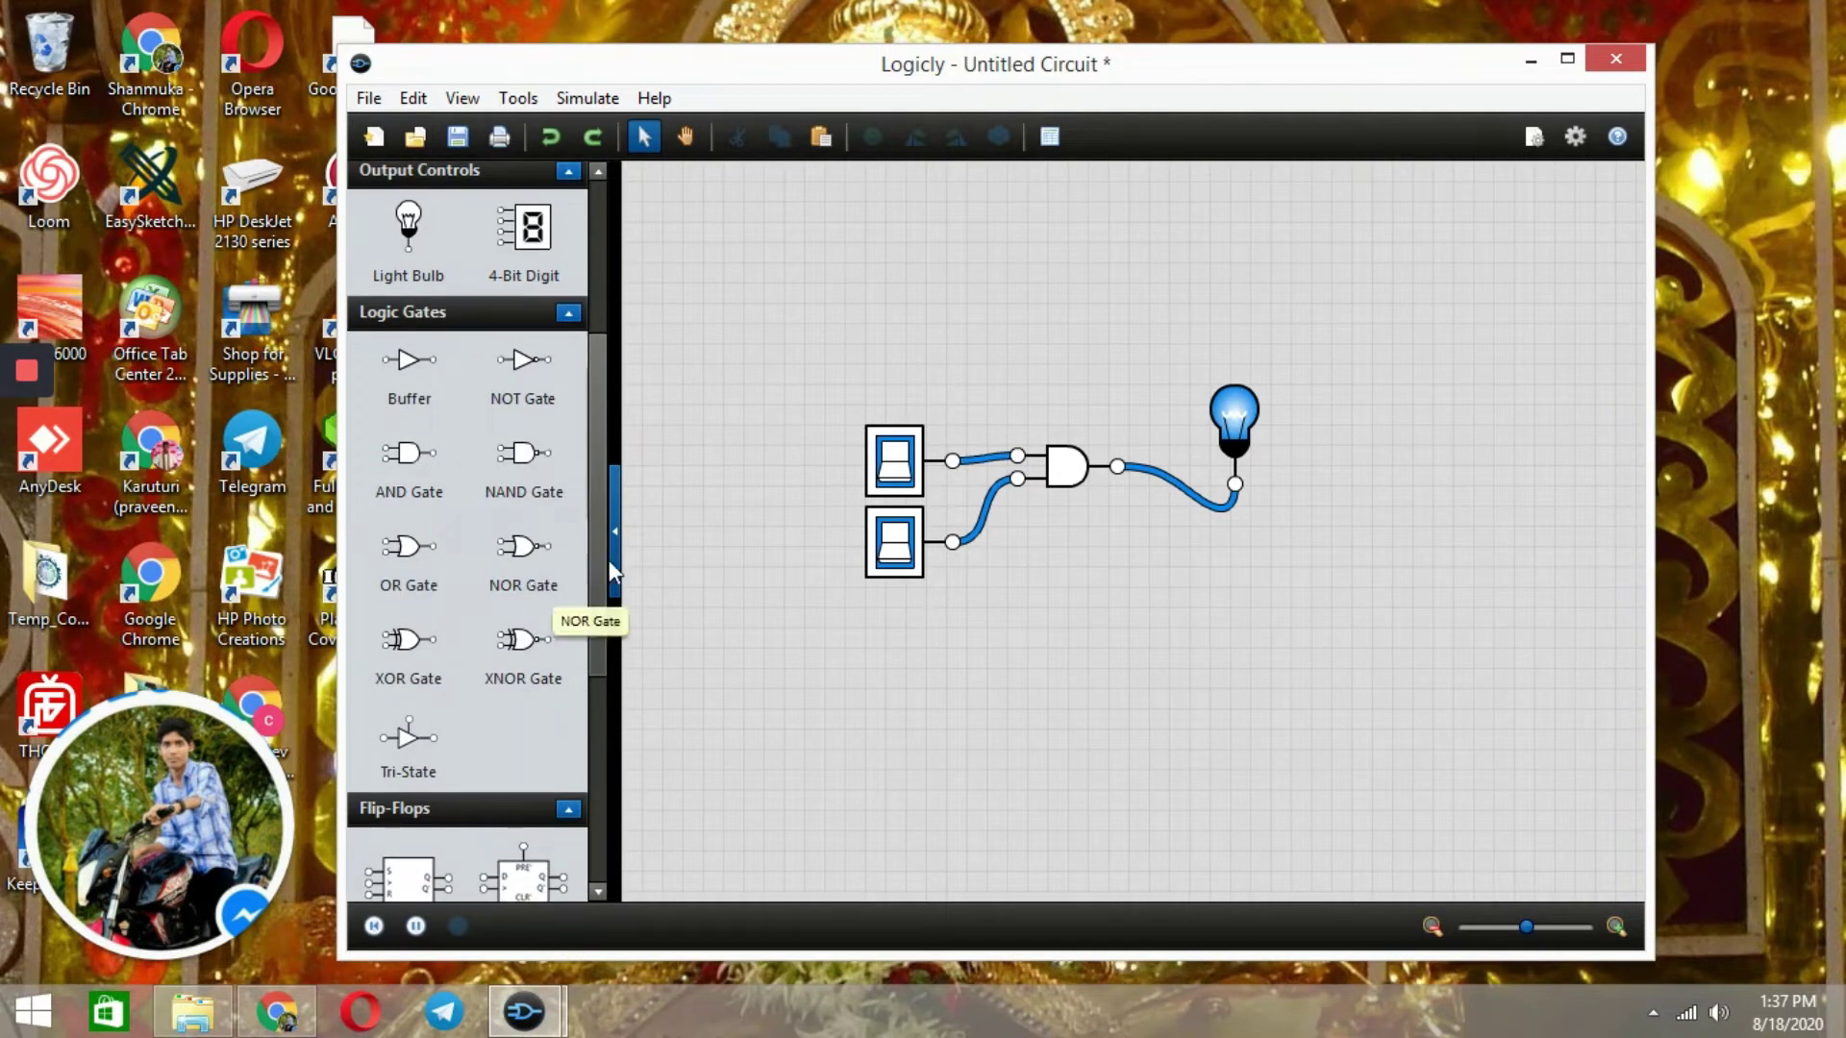
right_click(1055, 473)
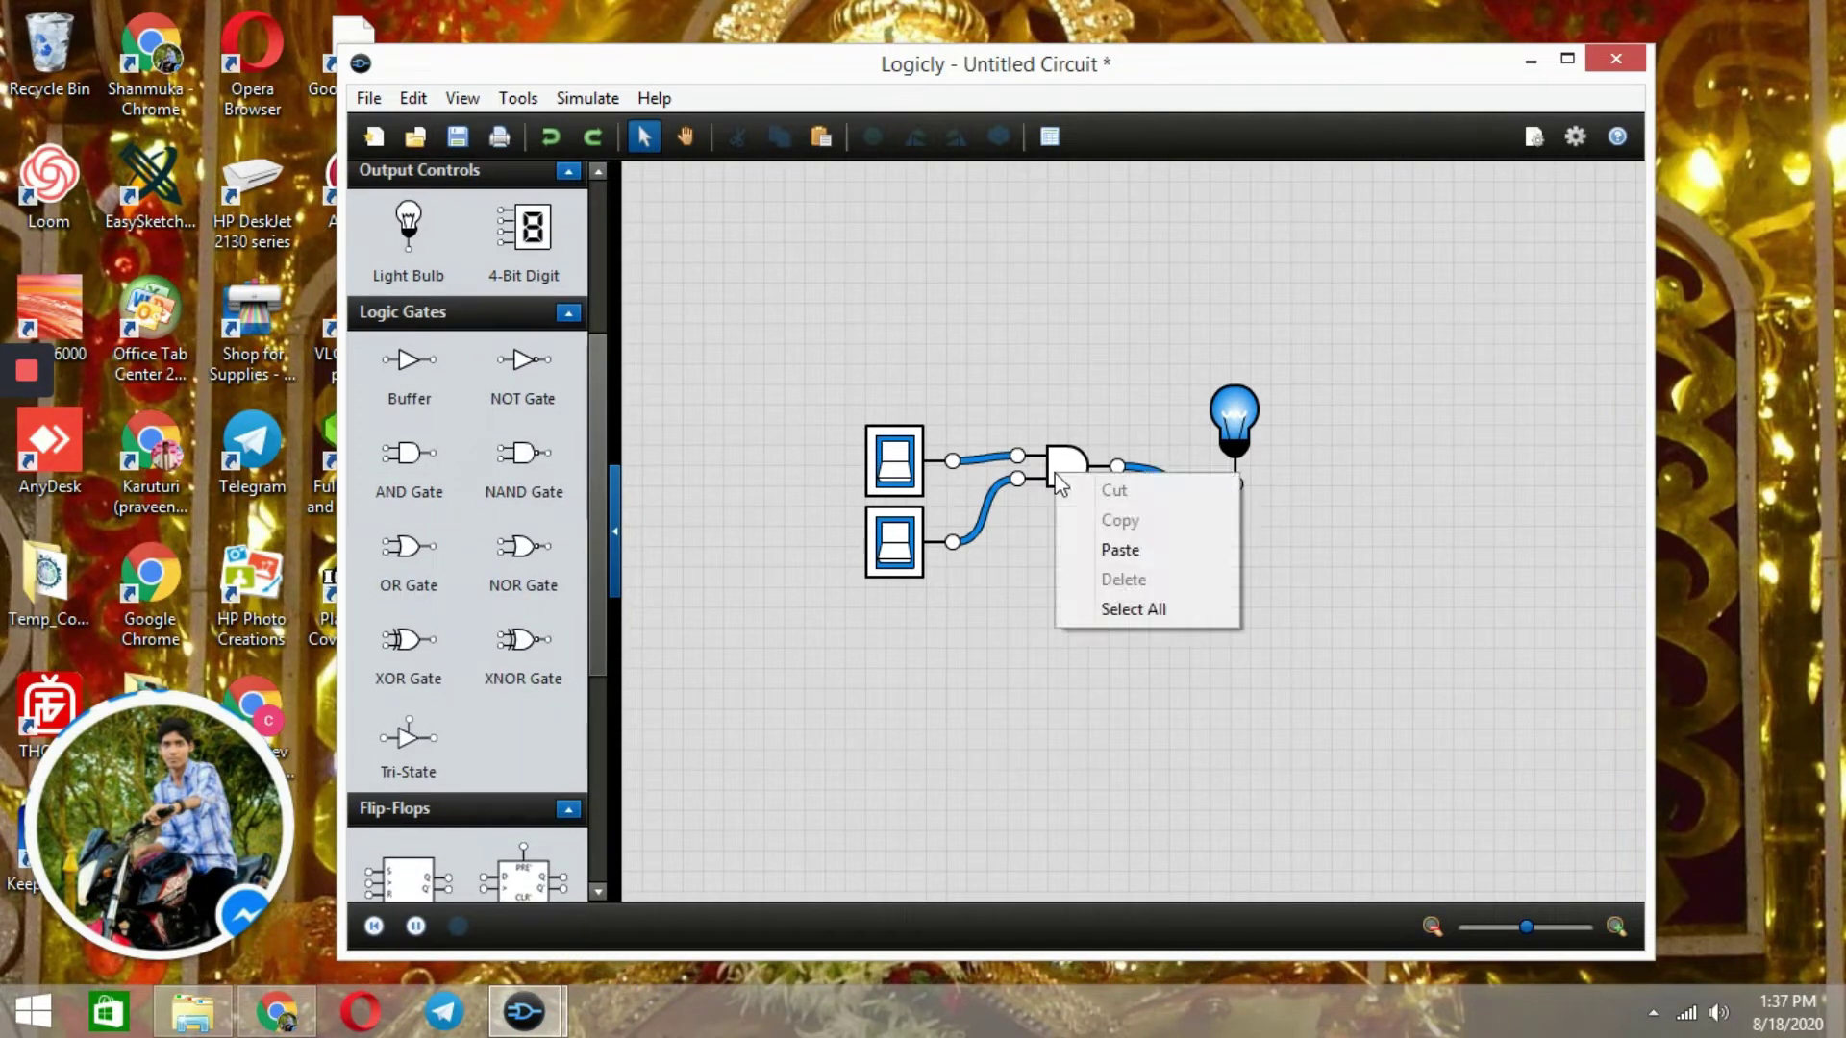
click(1054, 471)
click(1060, 468)
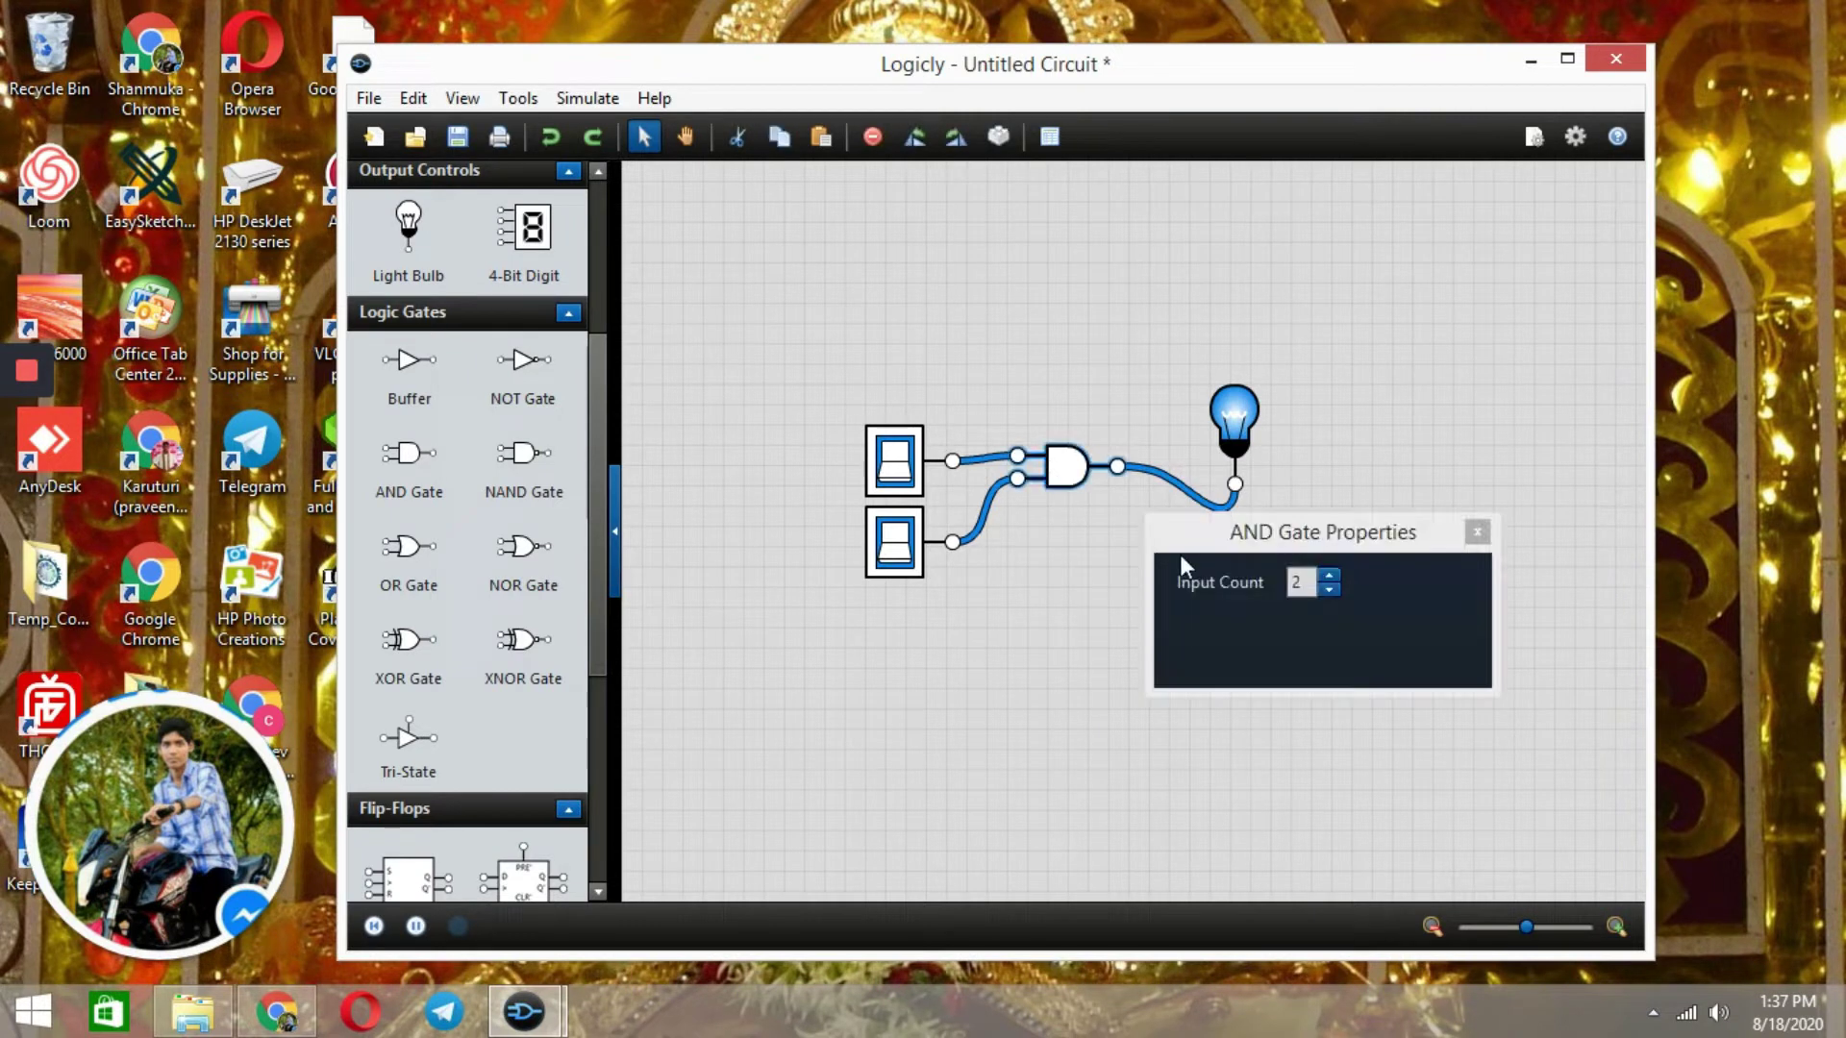
right_click(1065, 470)
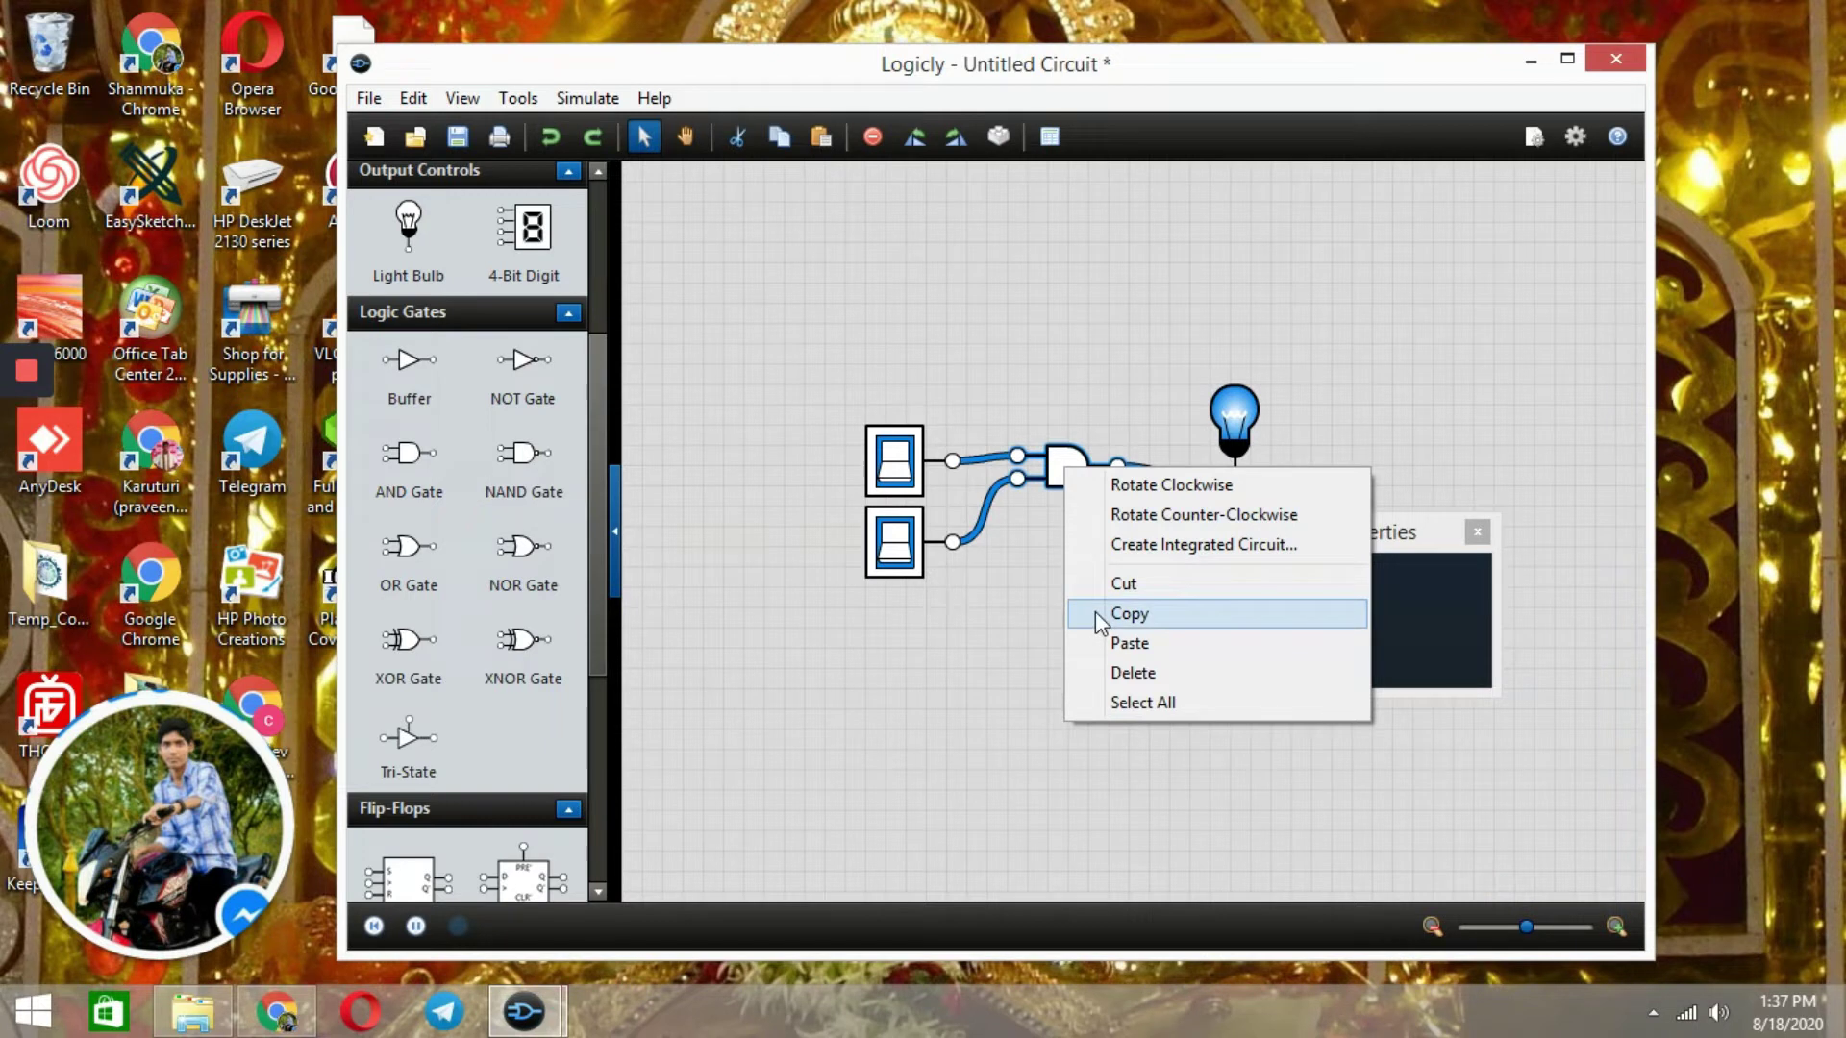
click(1120, 674)
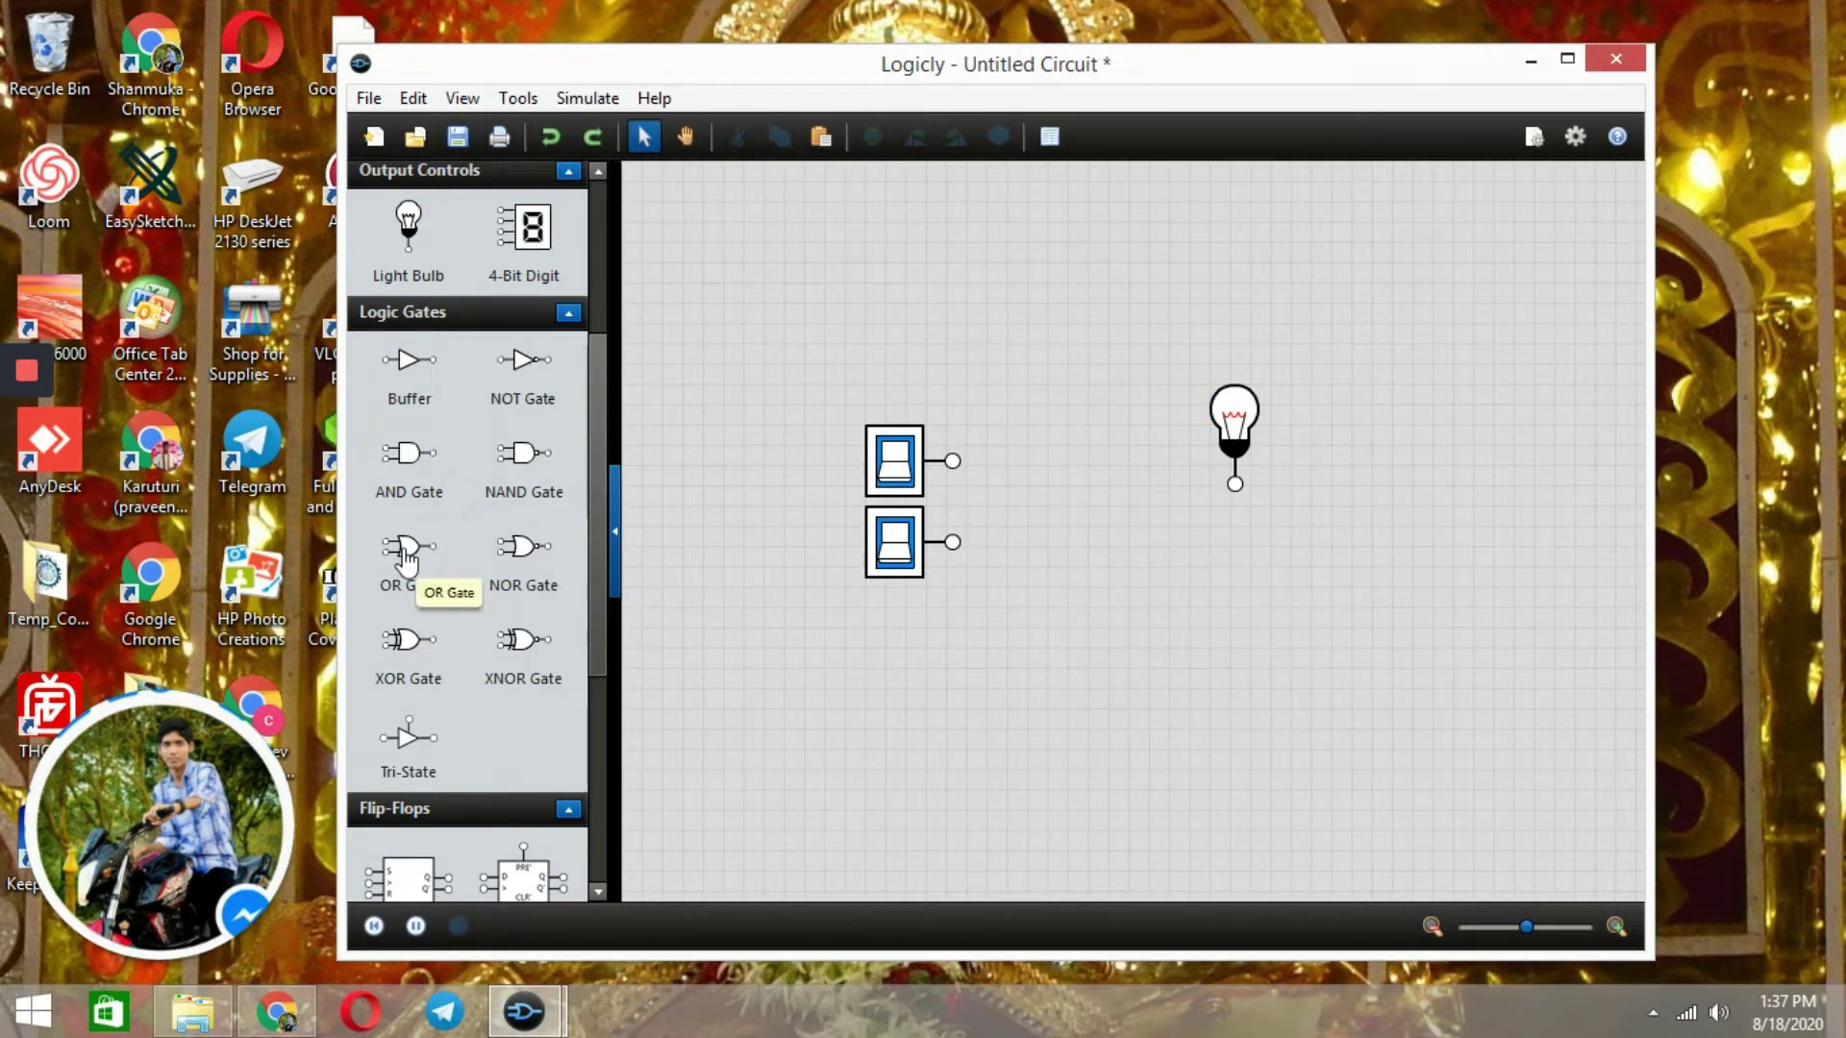
Place an OR gate between the switches and the light bulb, trying input counts of 3 and 6 before setting it to 2.
drag(430, 538, 1069, 499)
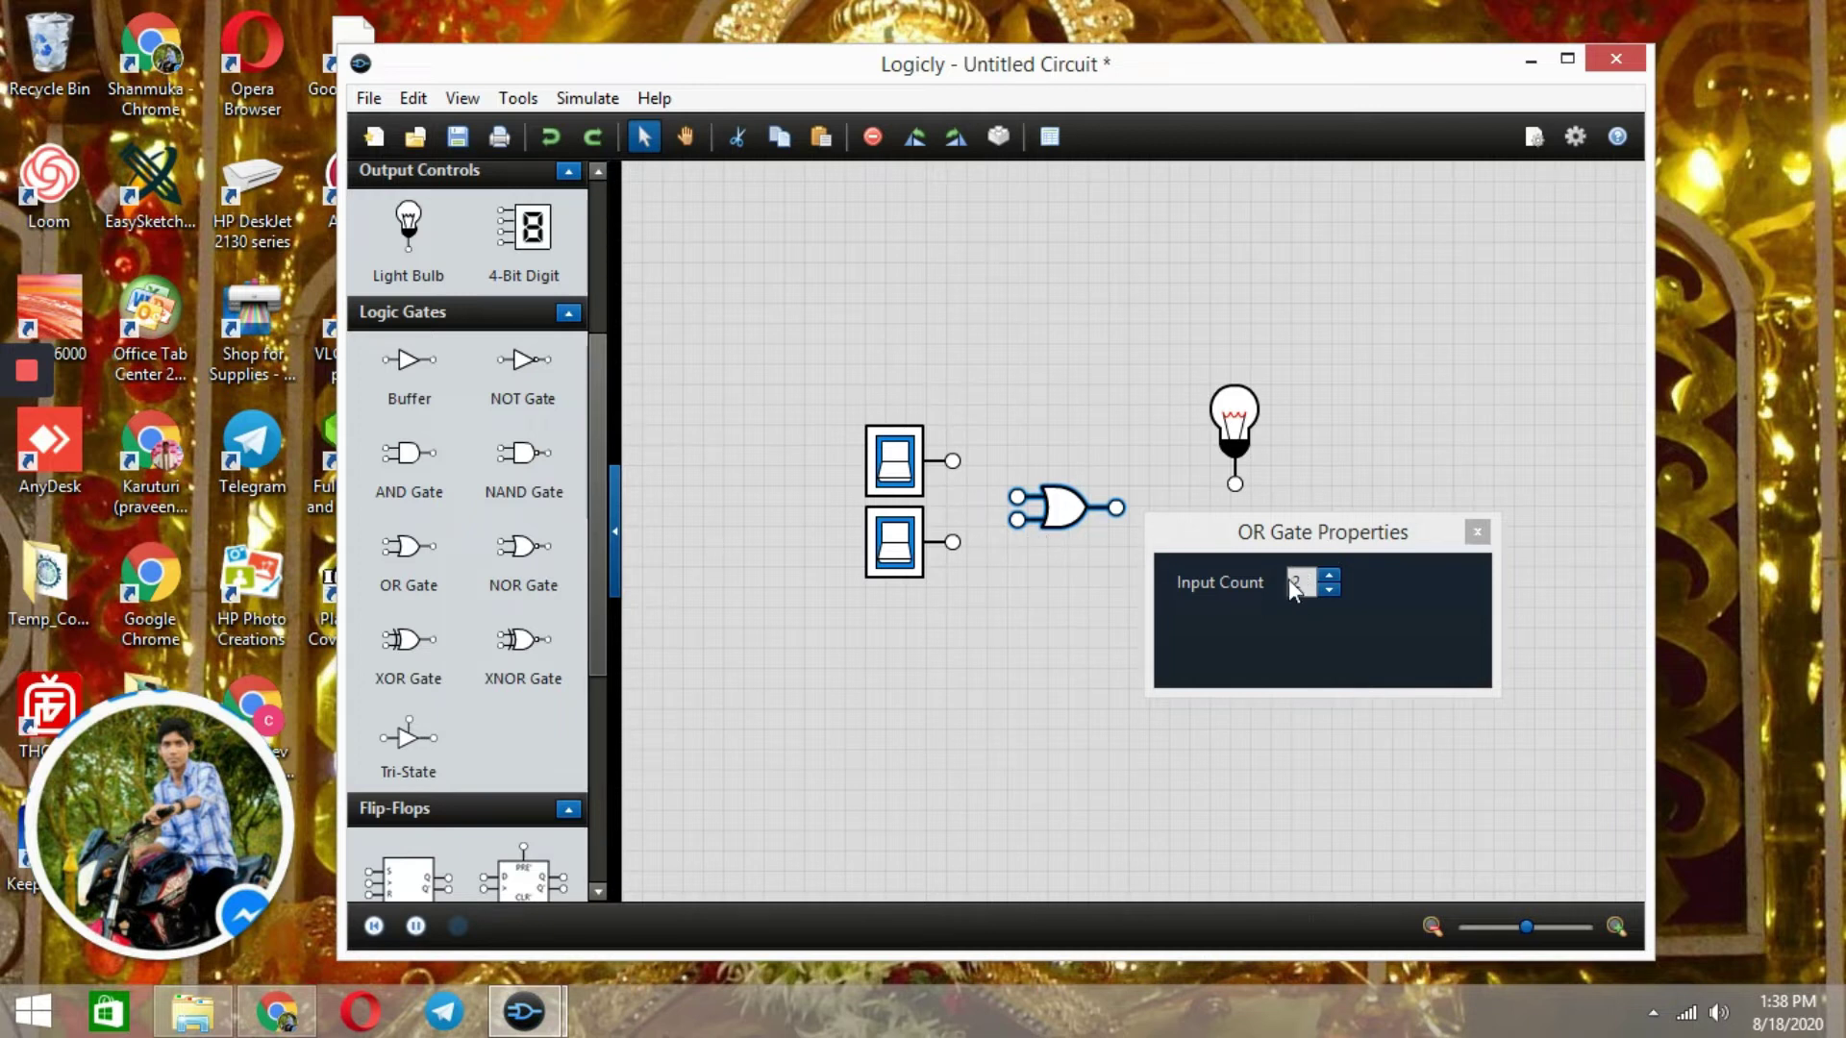
click(1313, 581)
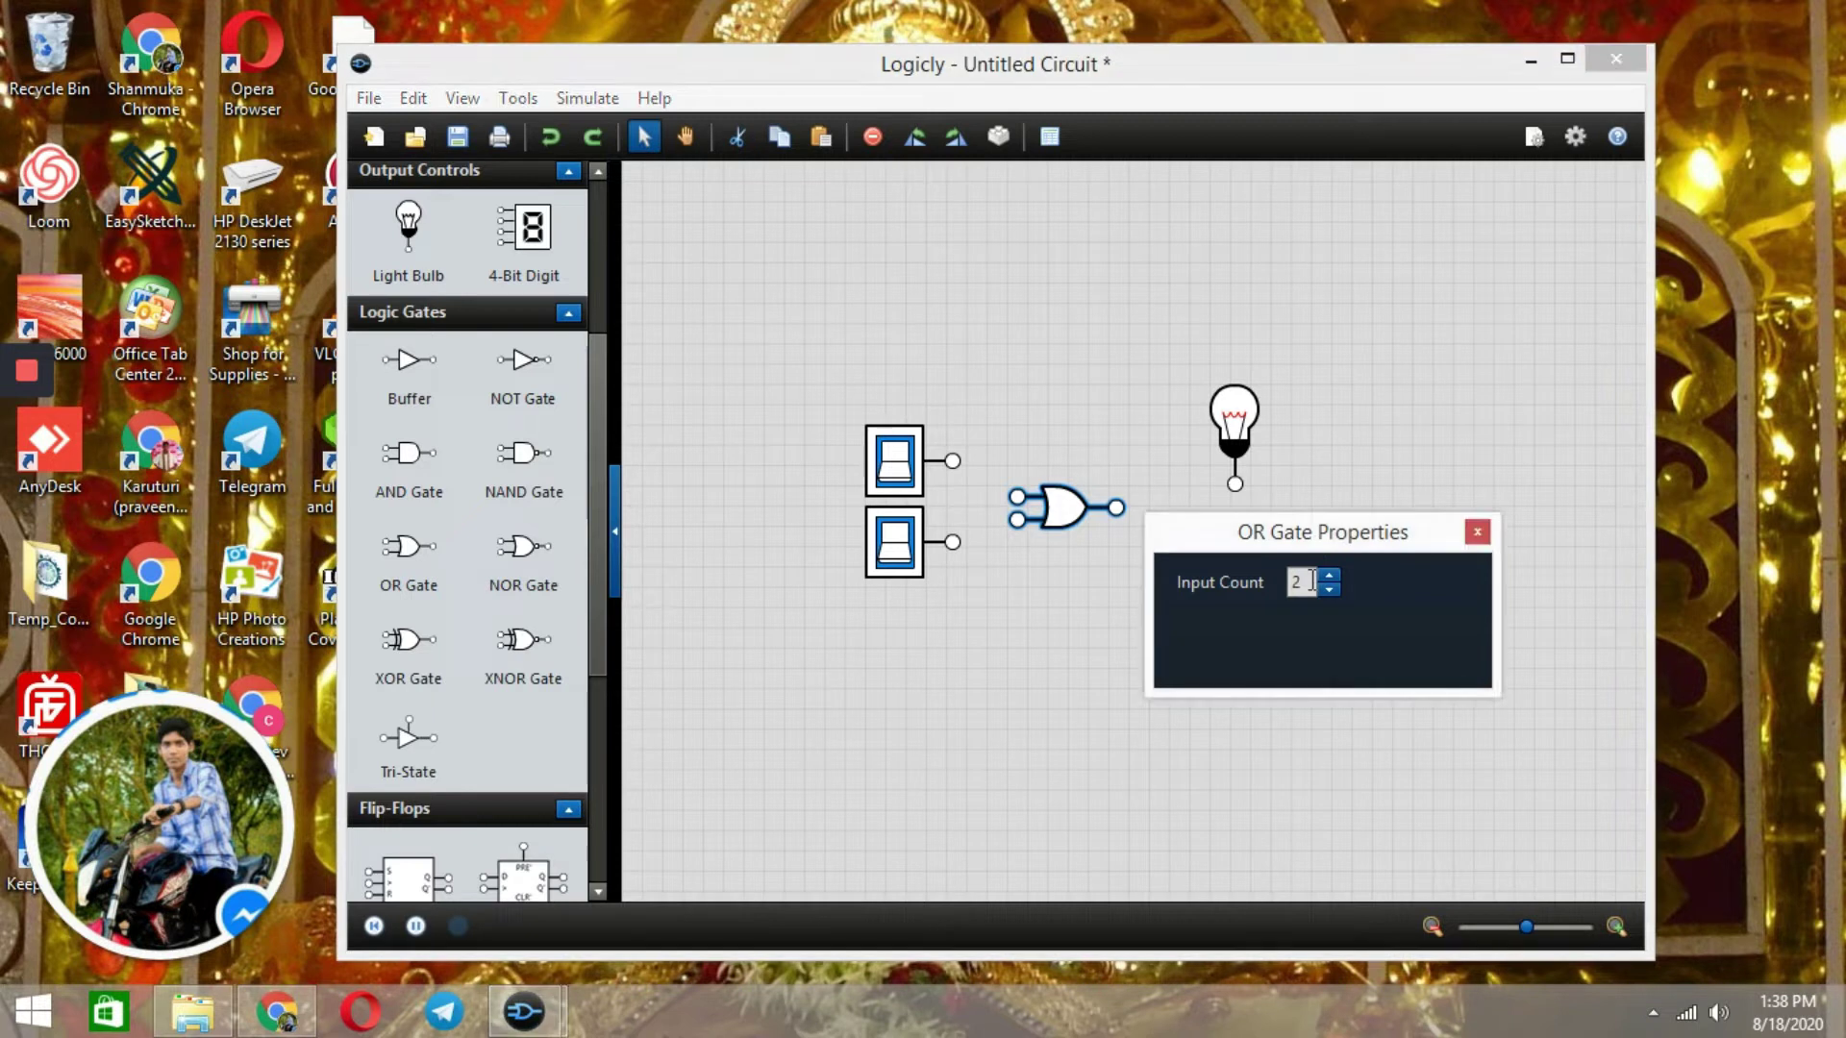
click(1332, 574)
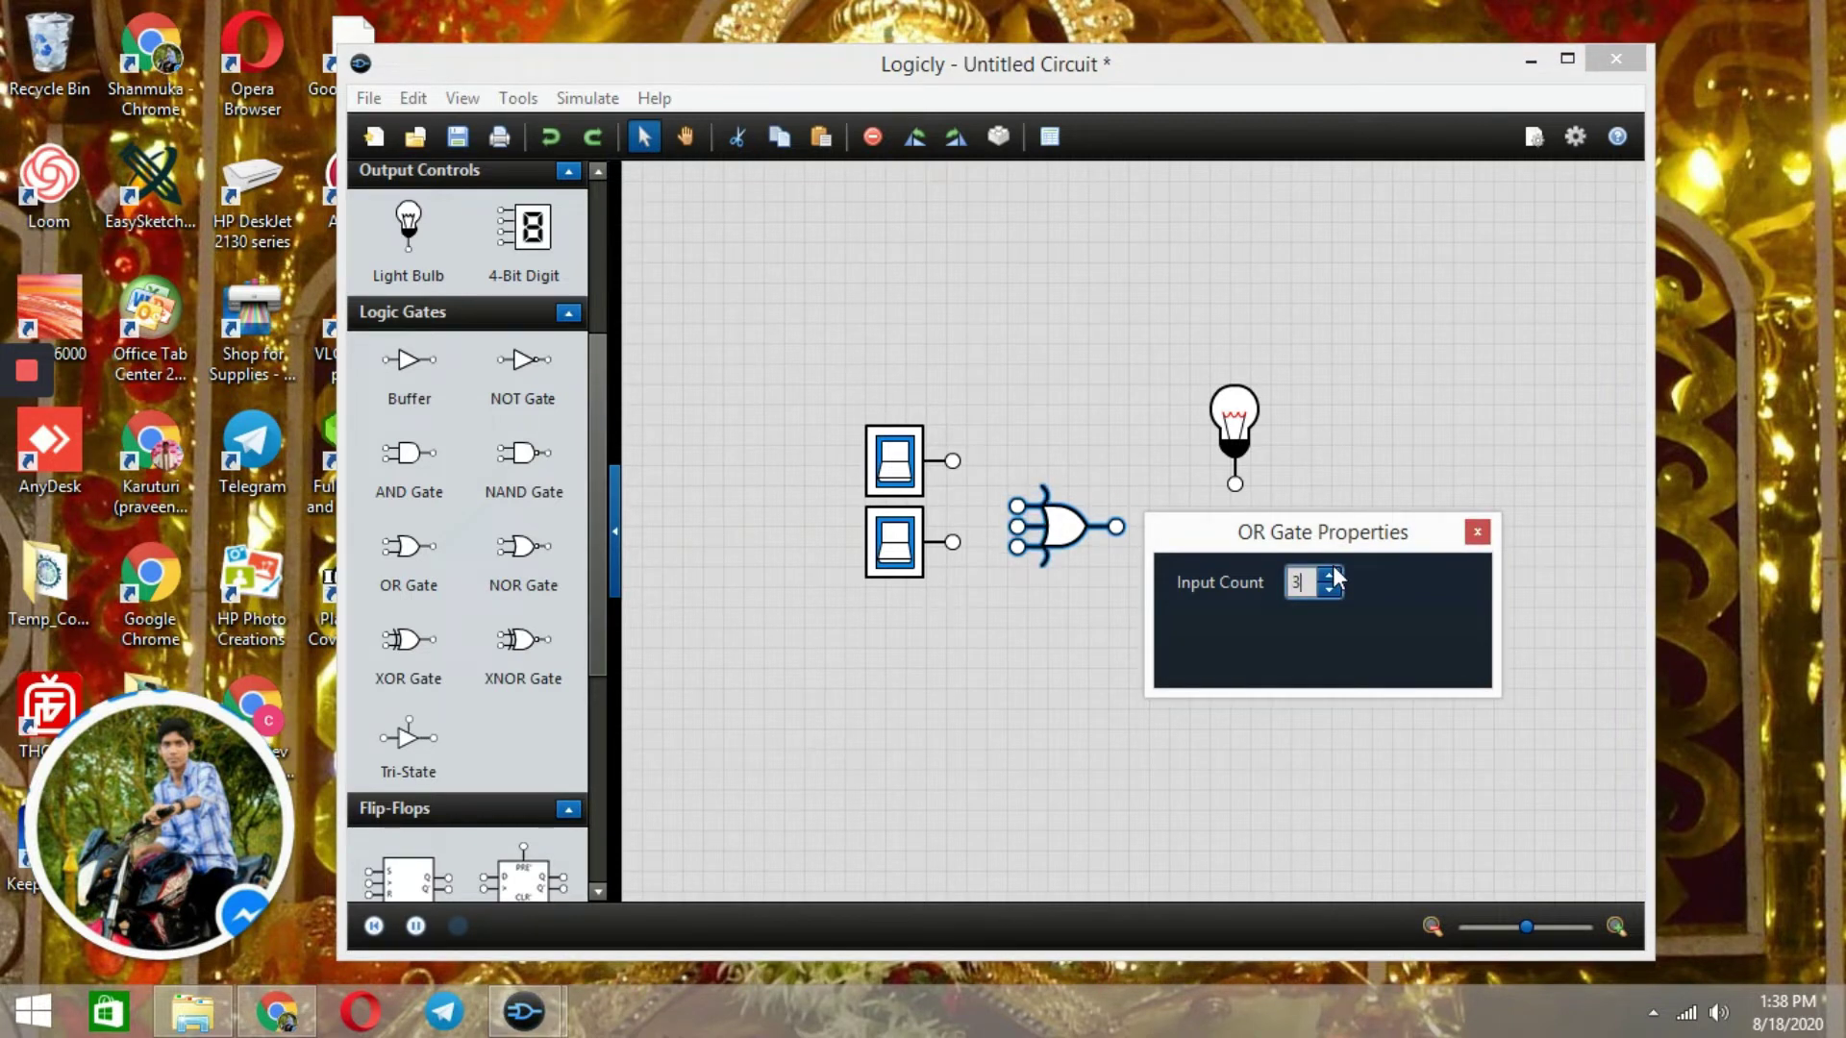
key(BackSpace)
text(6)
key(BackSpace)
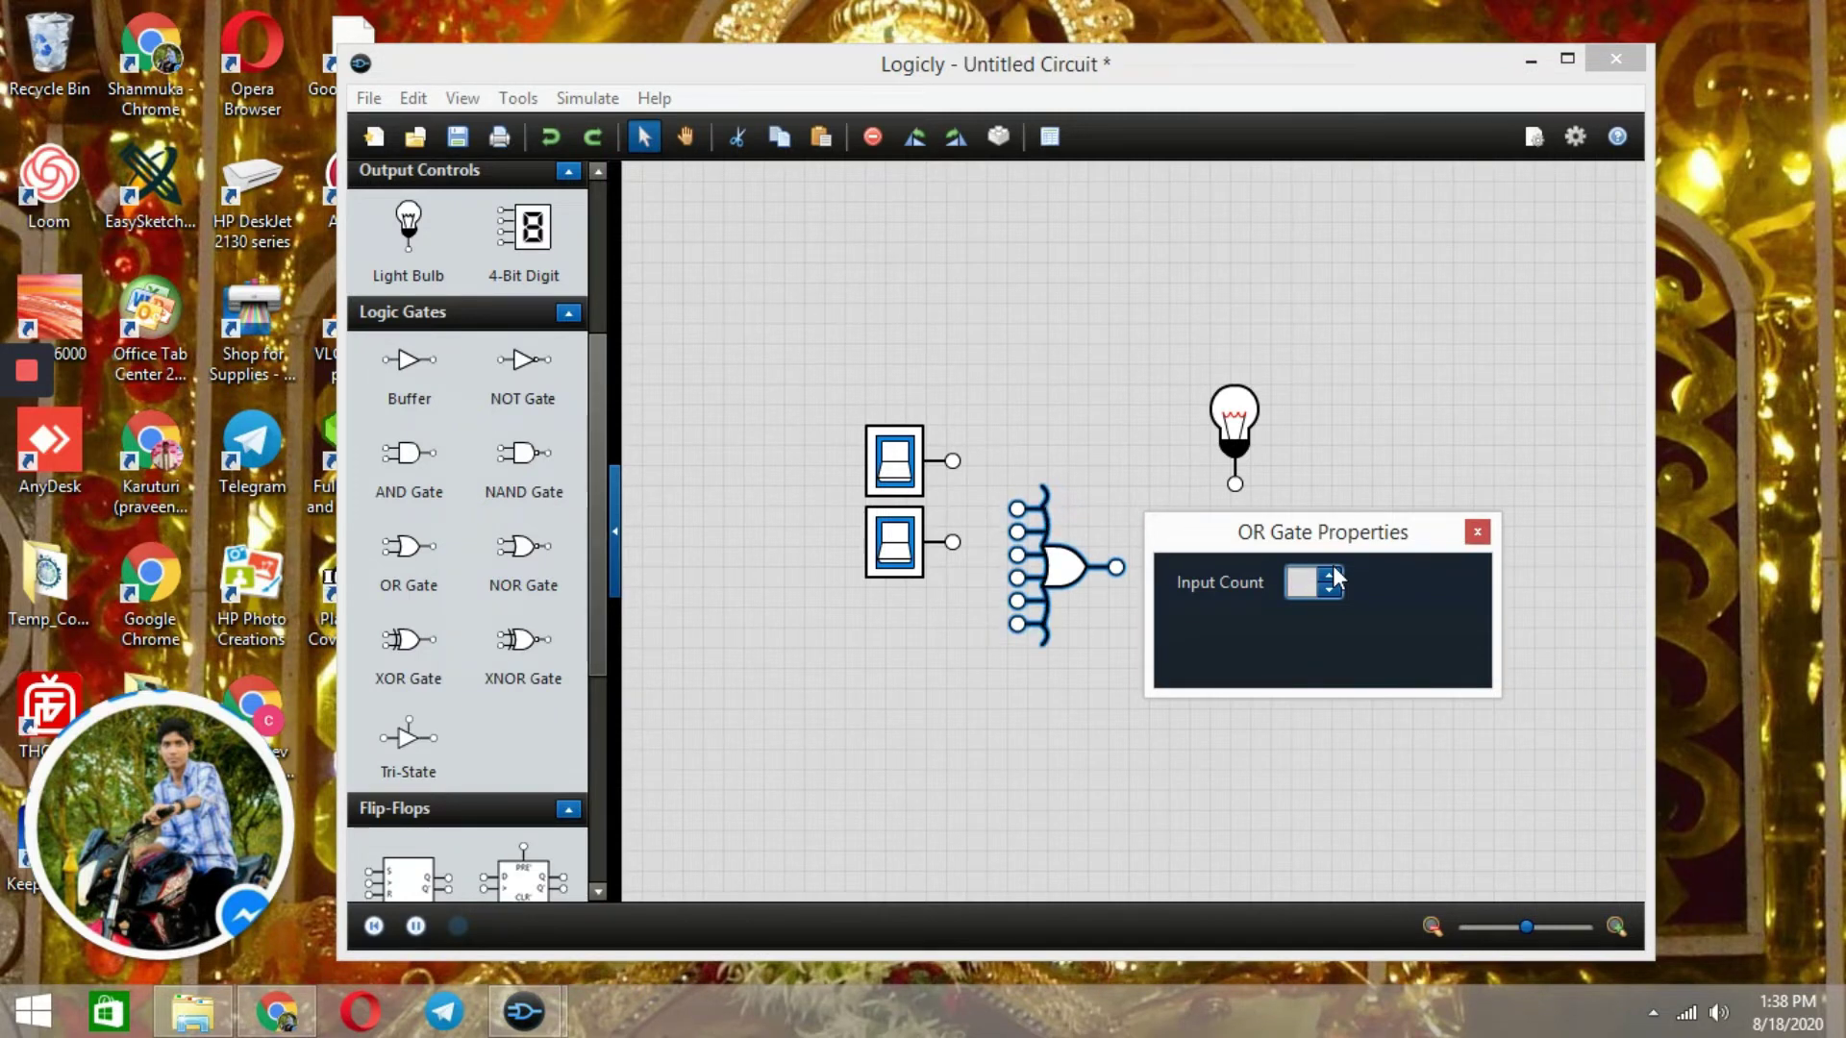
text(2)
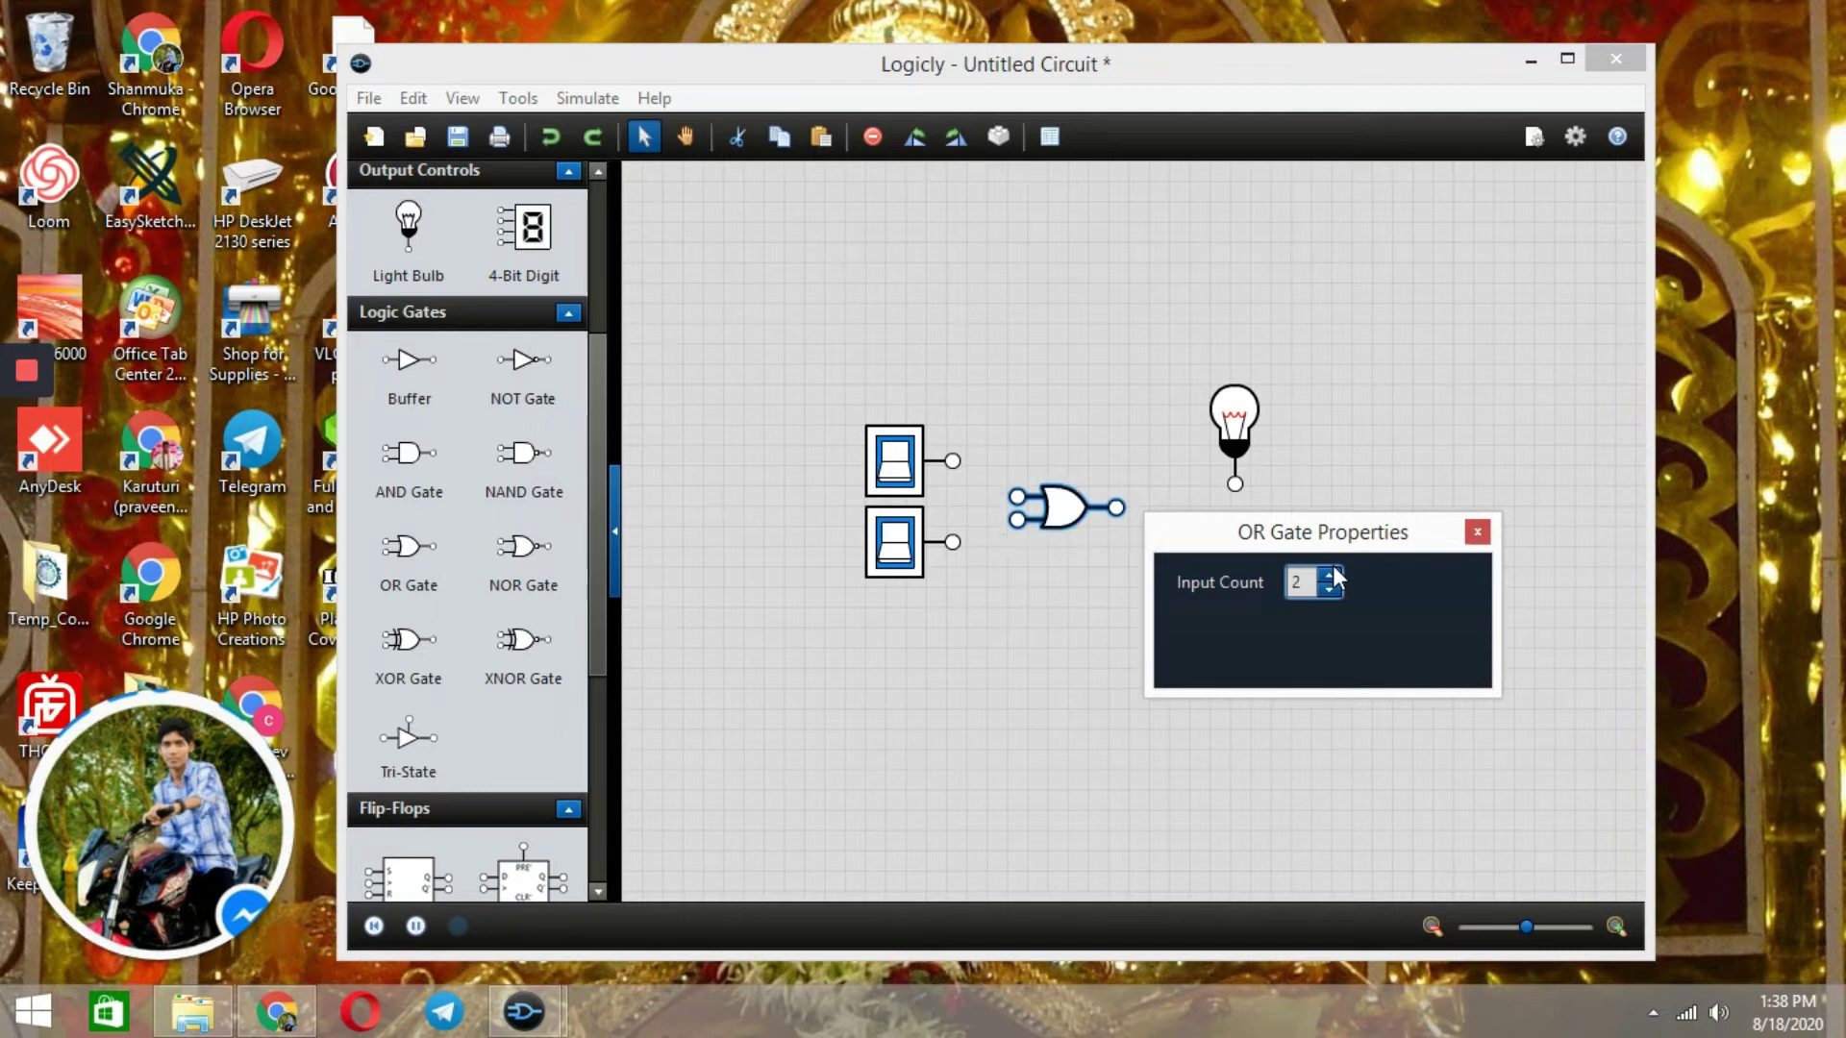
click(1471, 531)
Wire switches A and B to the OR gate's inputs and its output to the light bulb, and close the gate's properties.
drag(951, 462, 1234, 483)
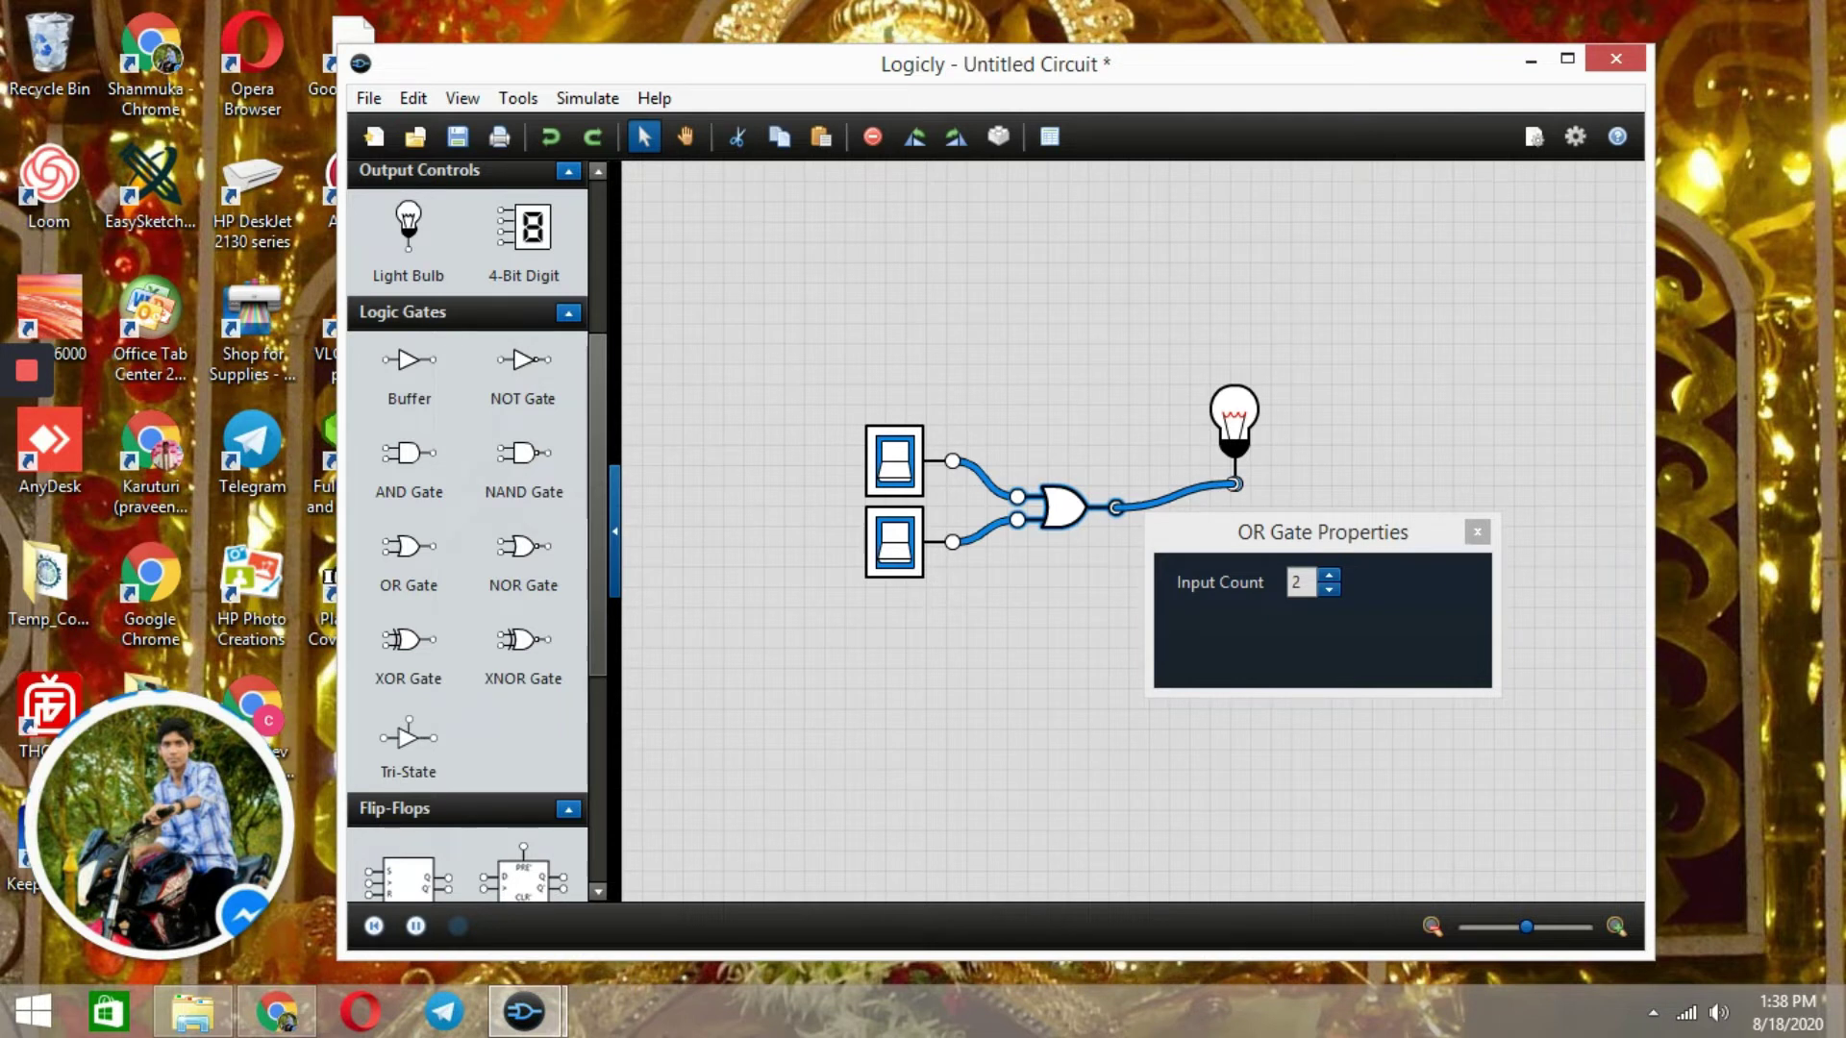
drag(1234, 484, 1234, 484)
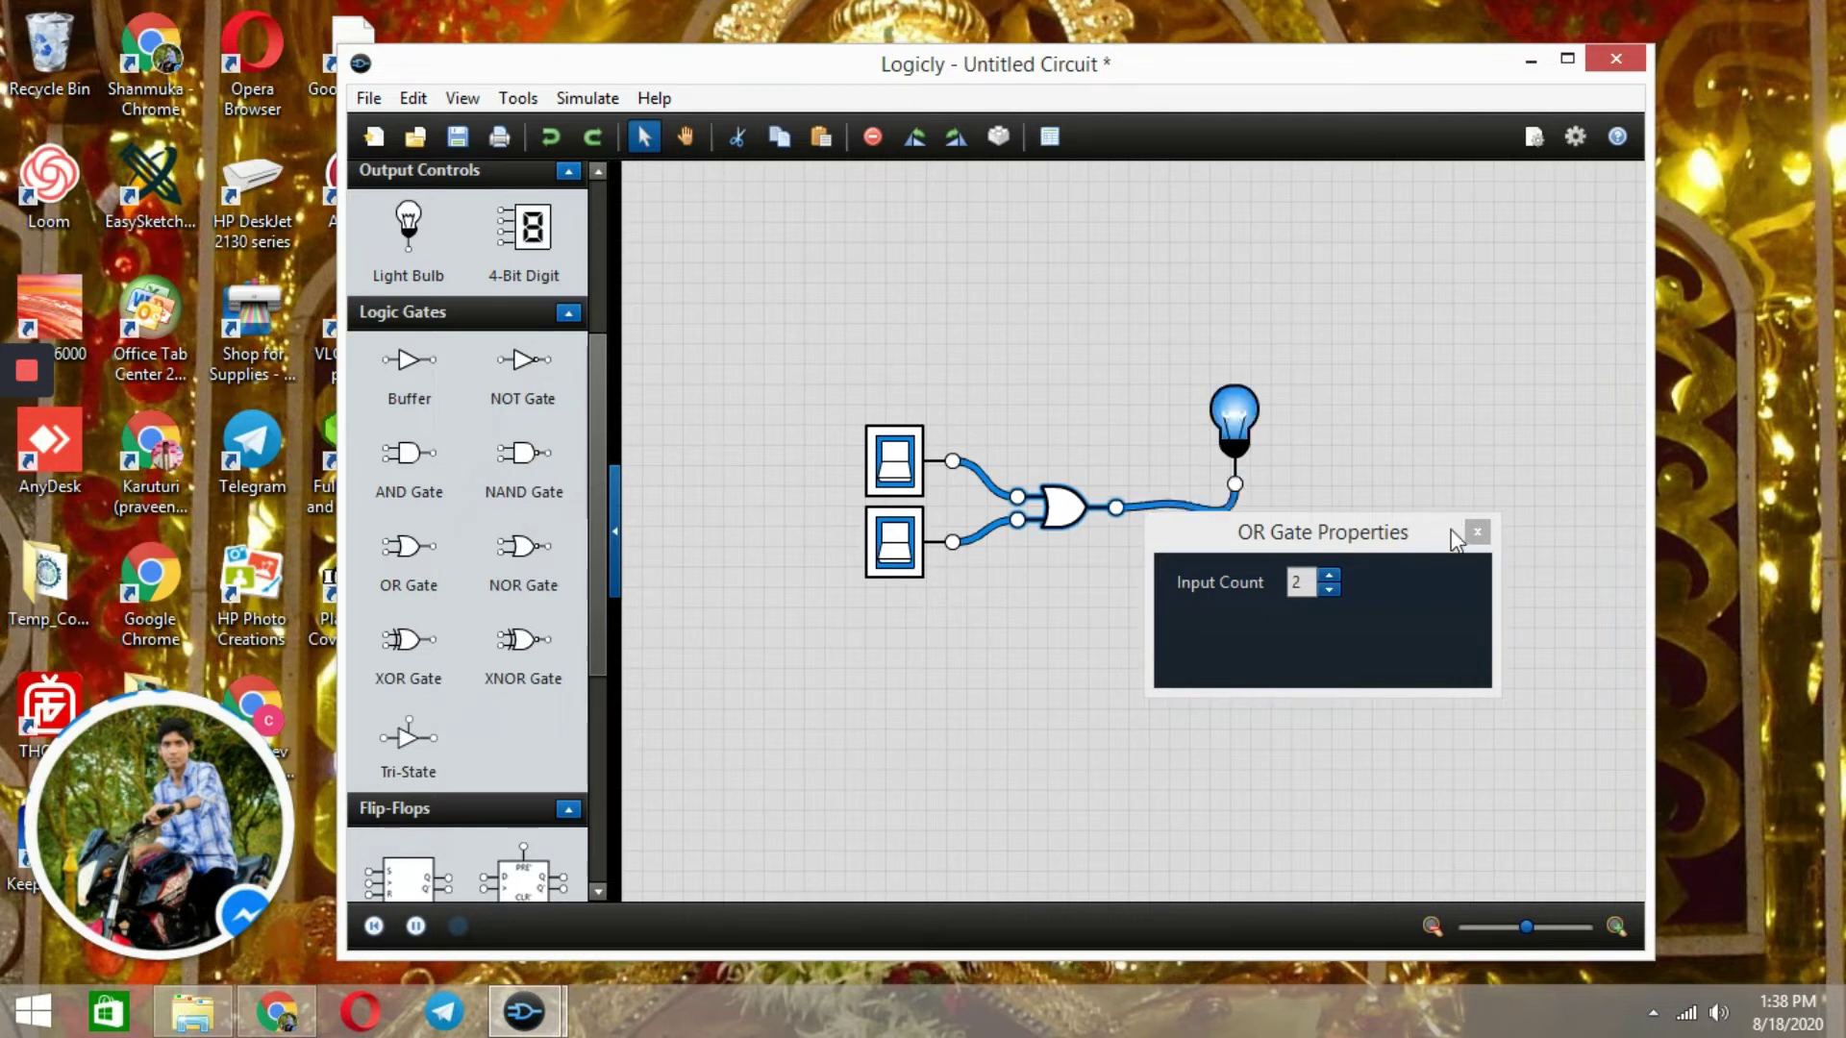
click(1477, 531)
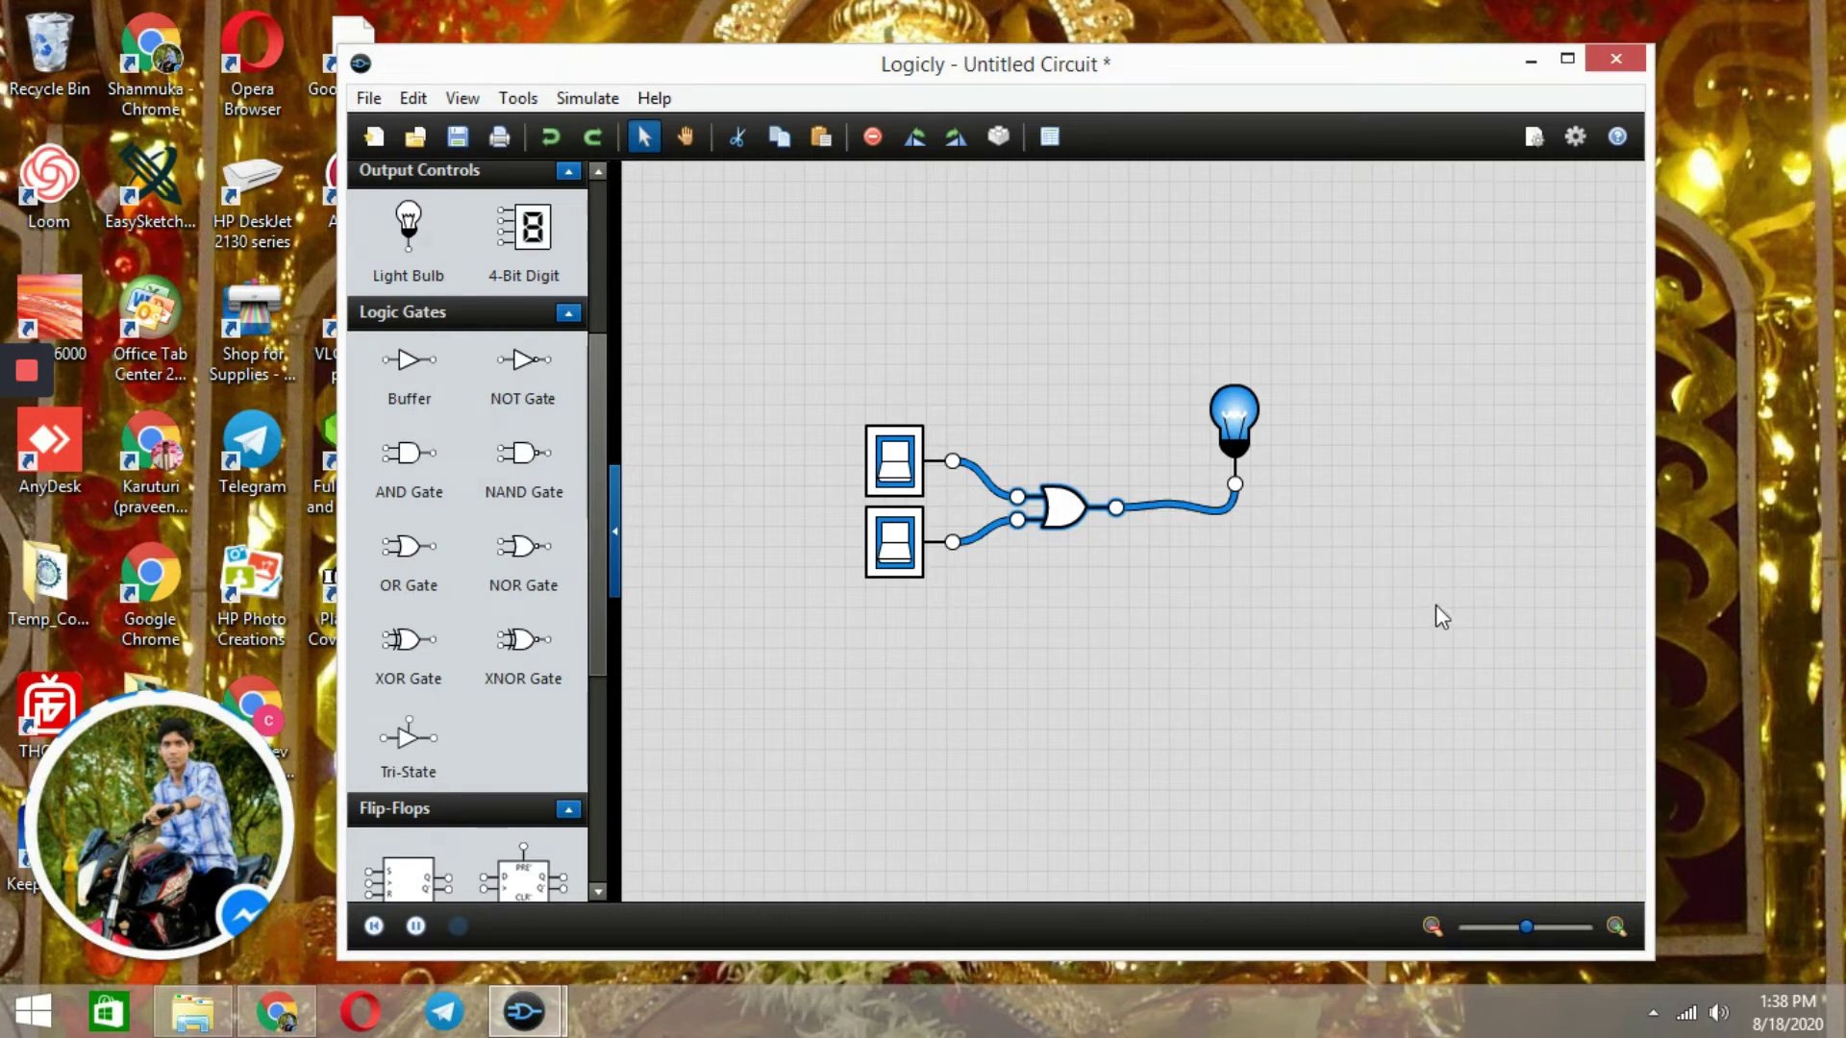
Test the OR gate with both switches off, only switch A on, only switch B on, and both switches on.
click(894, 466)
click(903, 554)
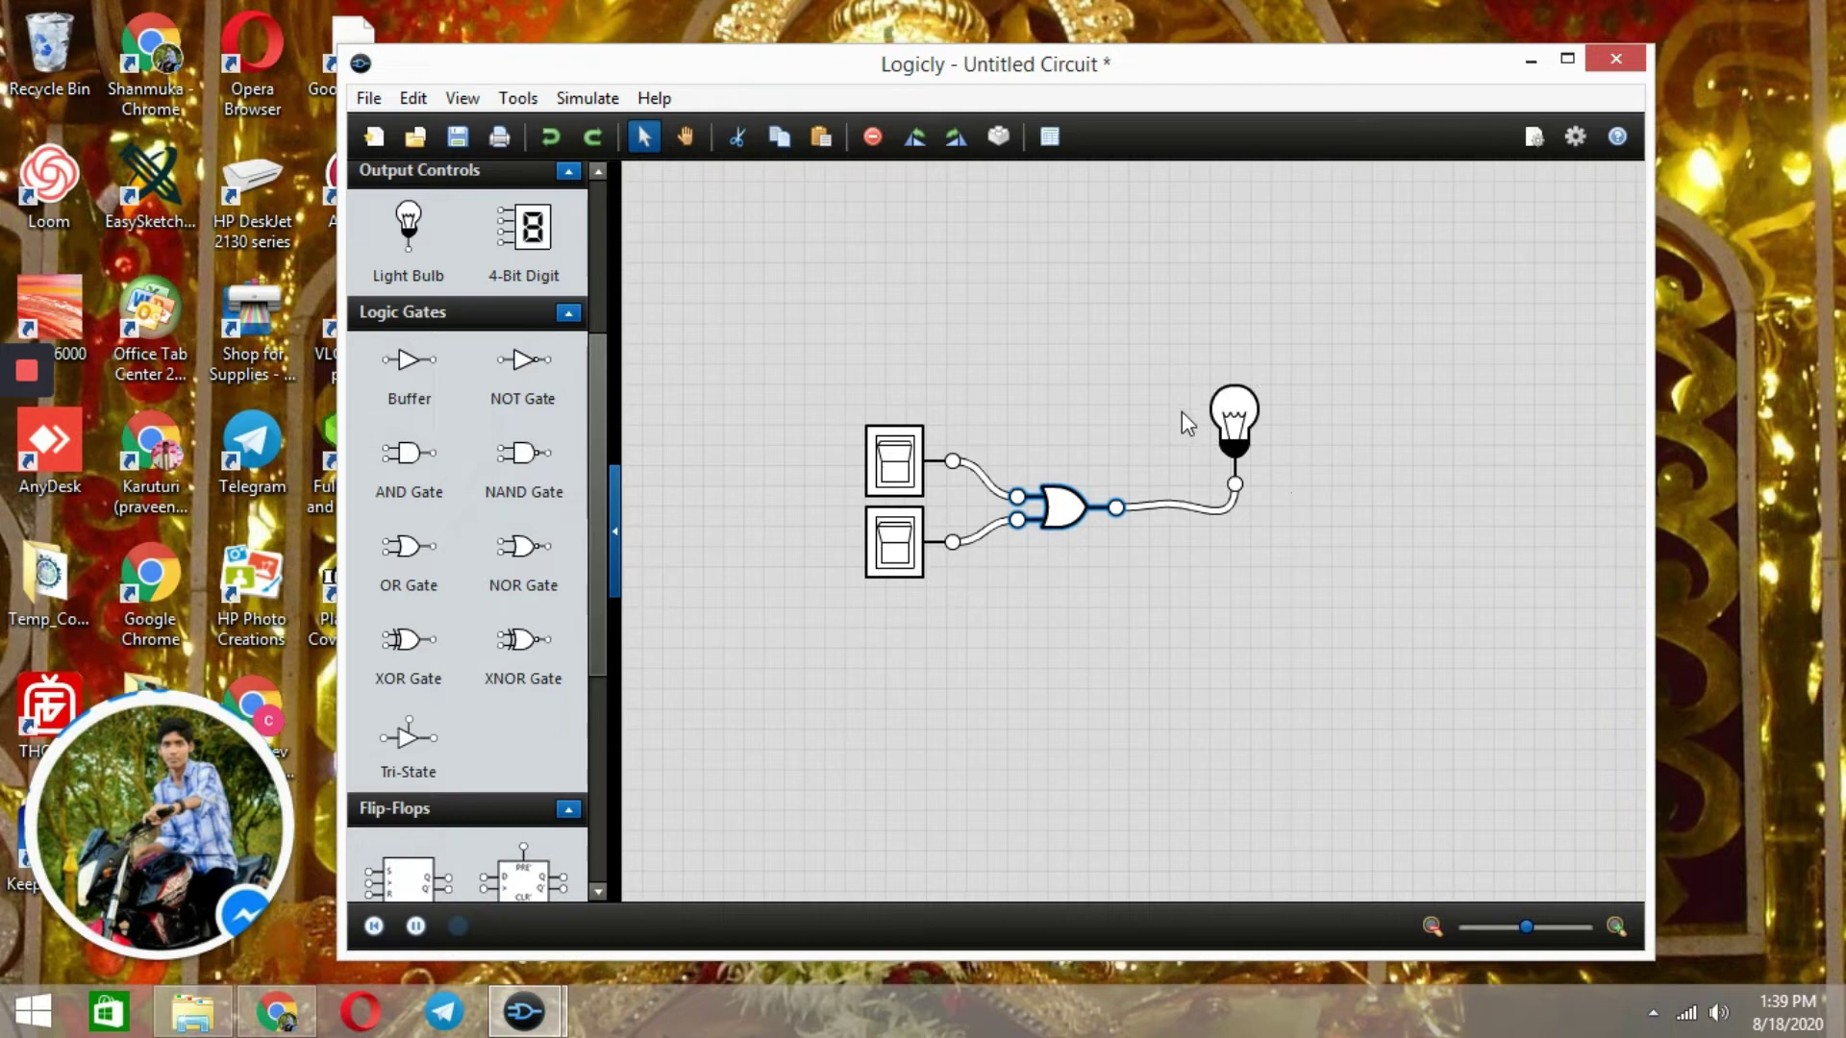
click(908, 462)
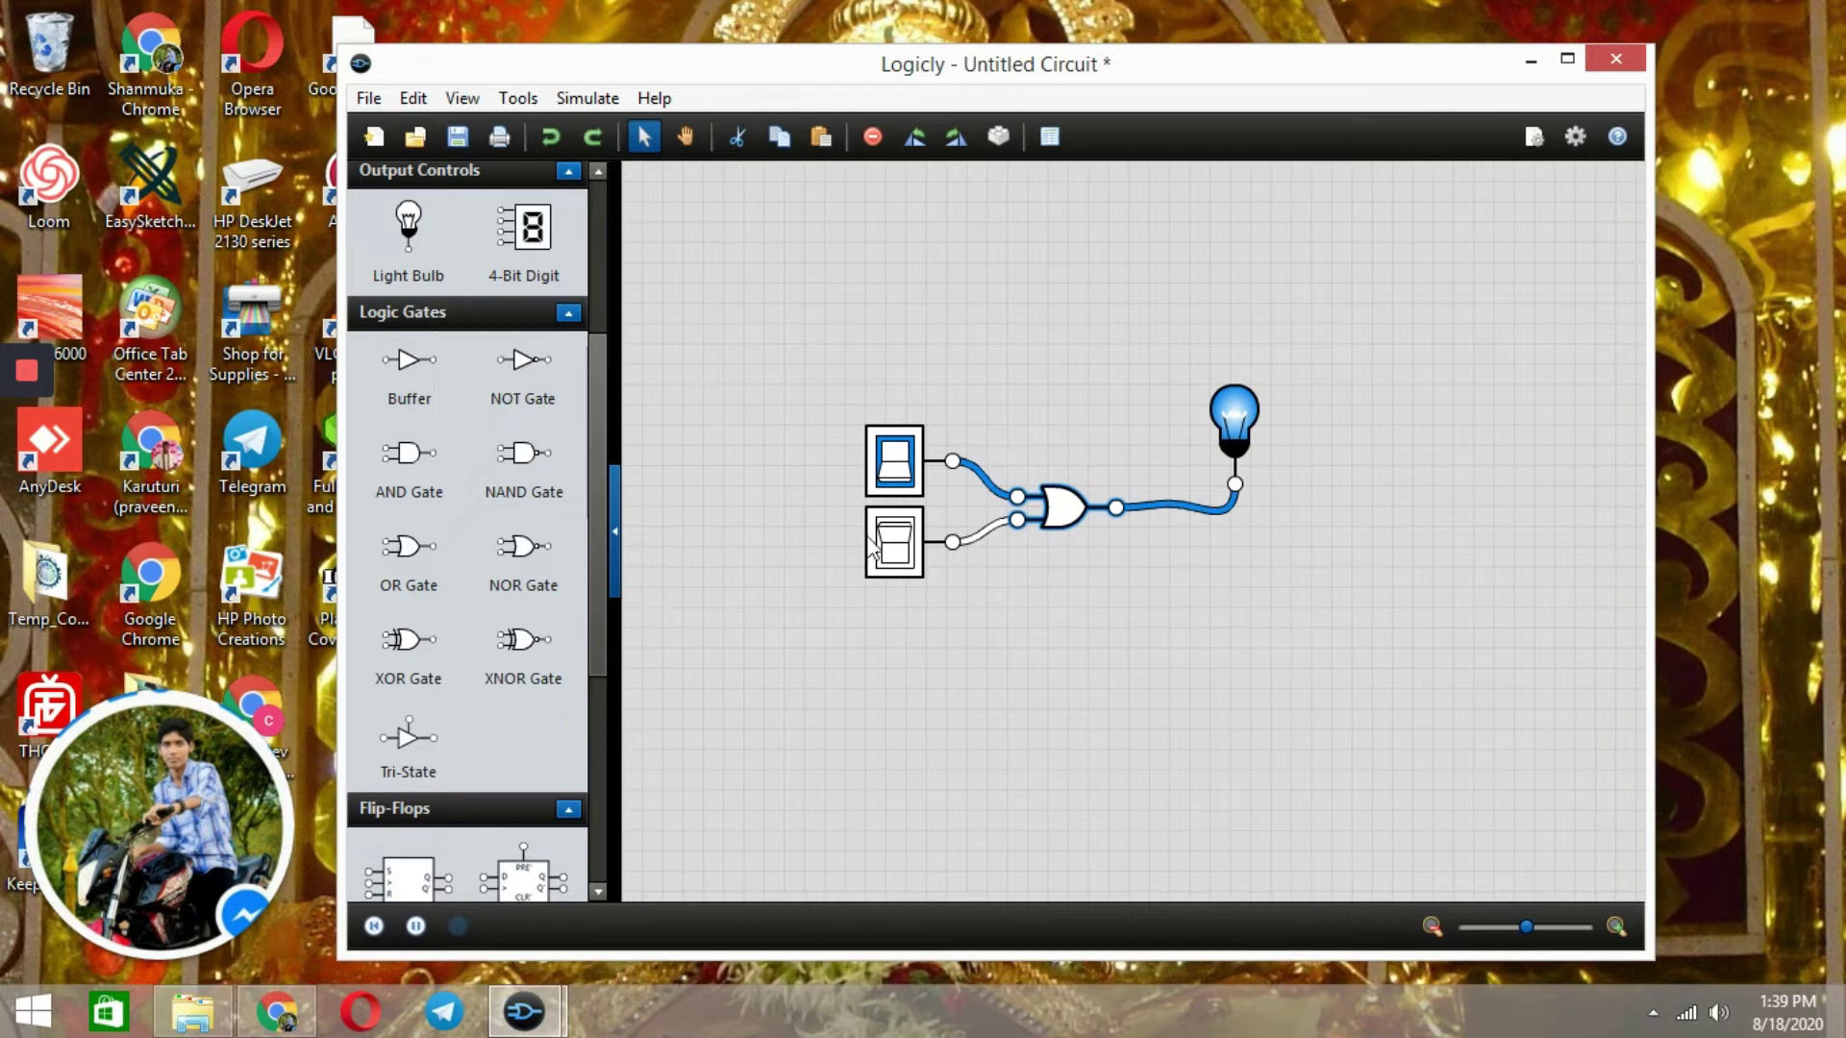
click(892, 485)
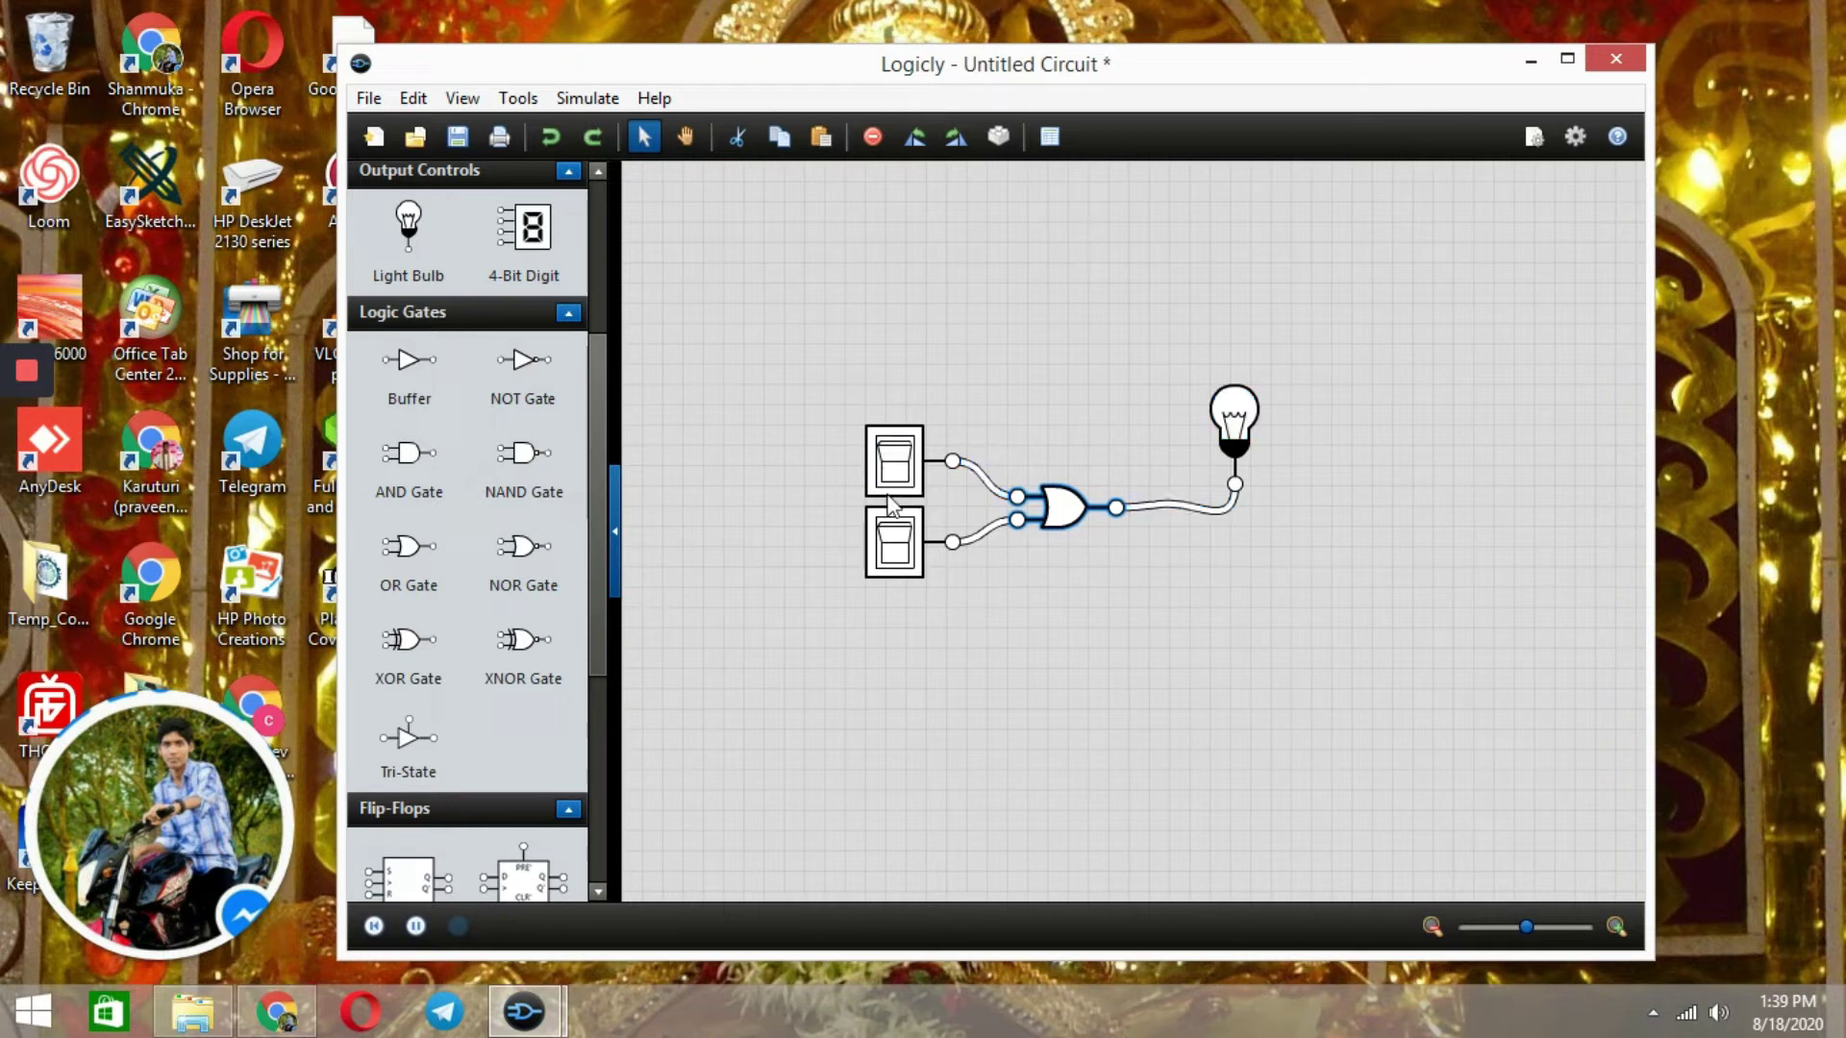
click(892, 544)
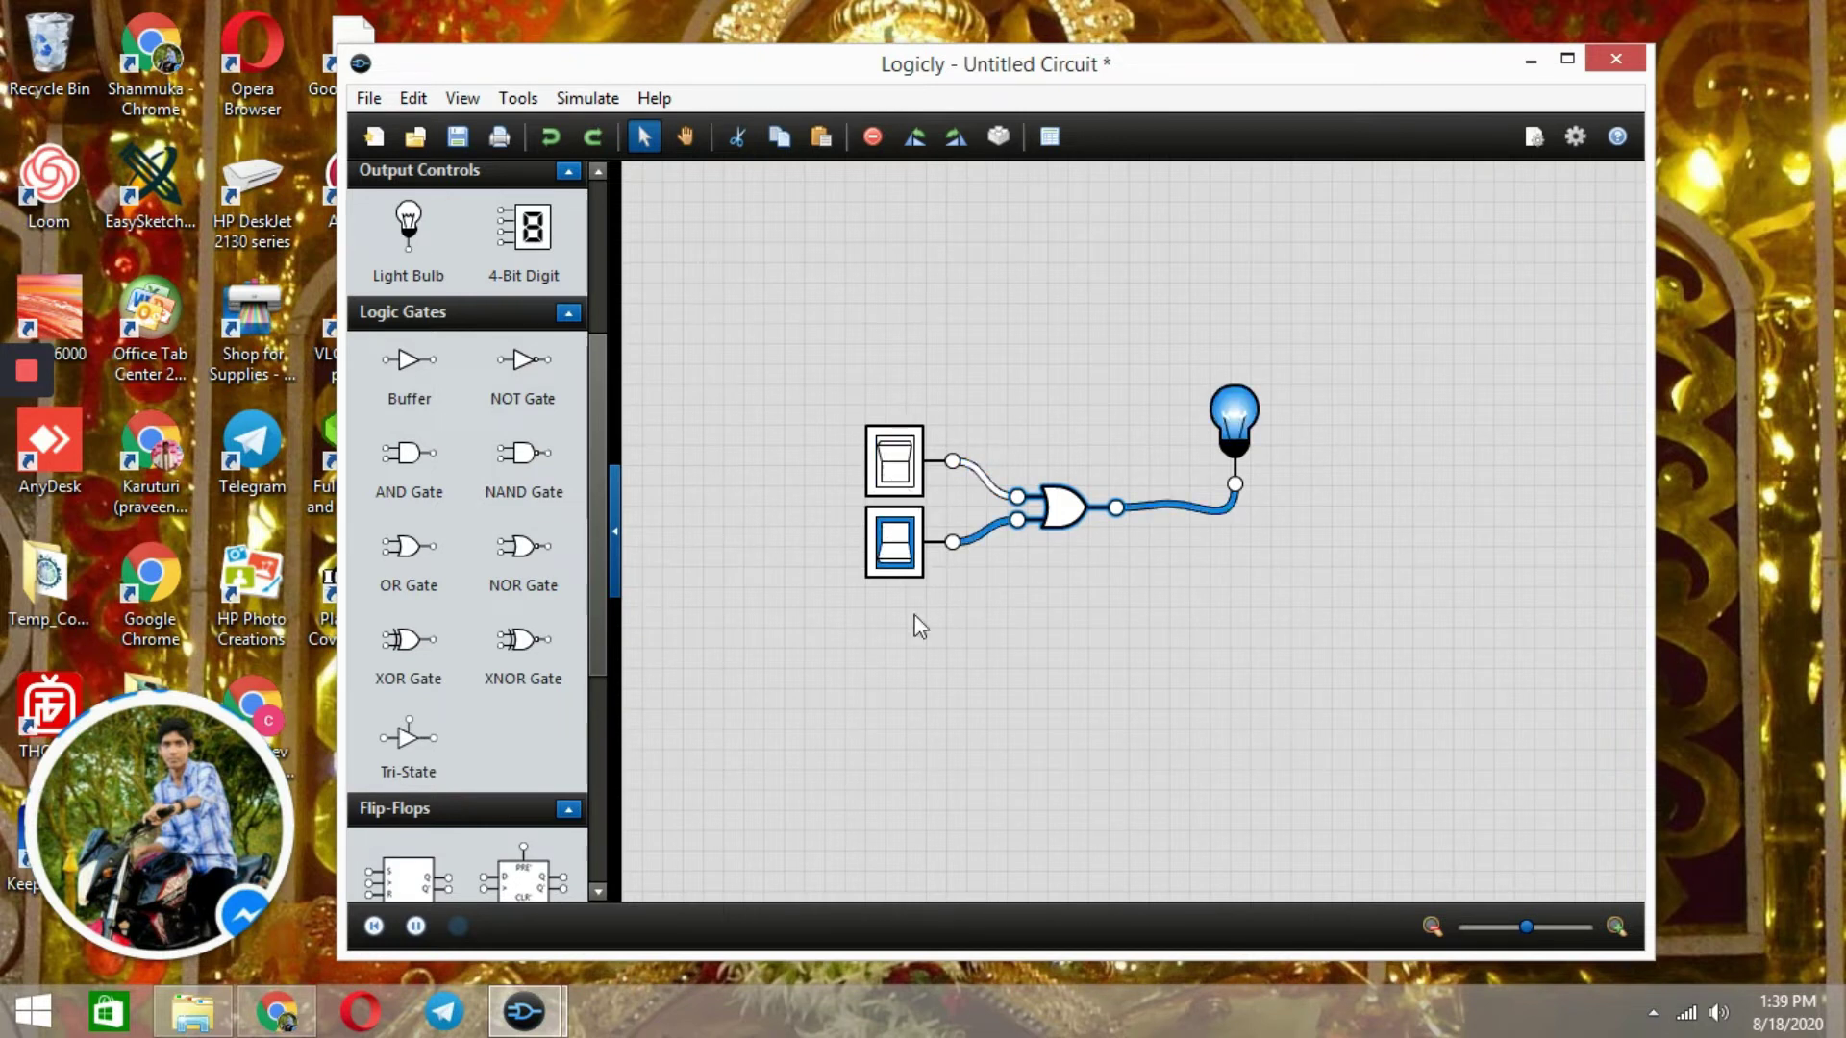
click(892, 460)
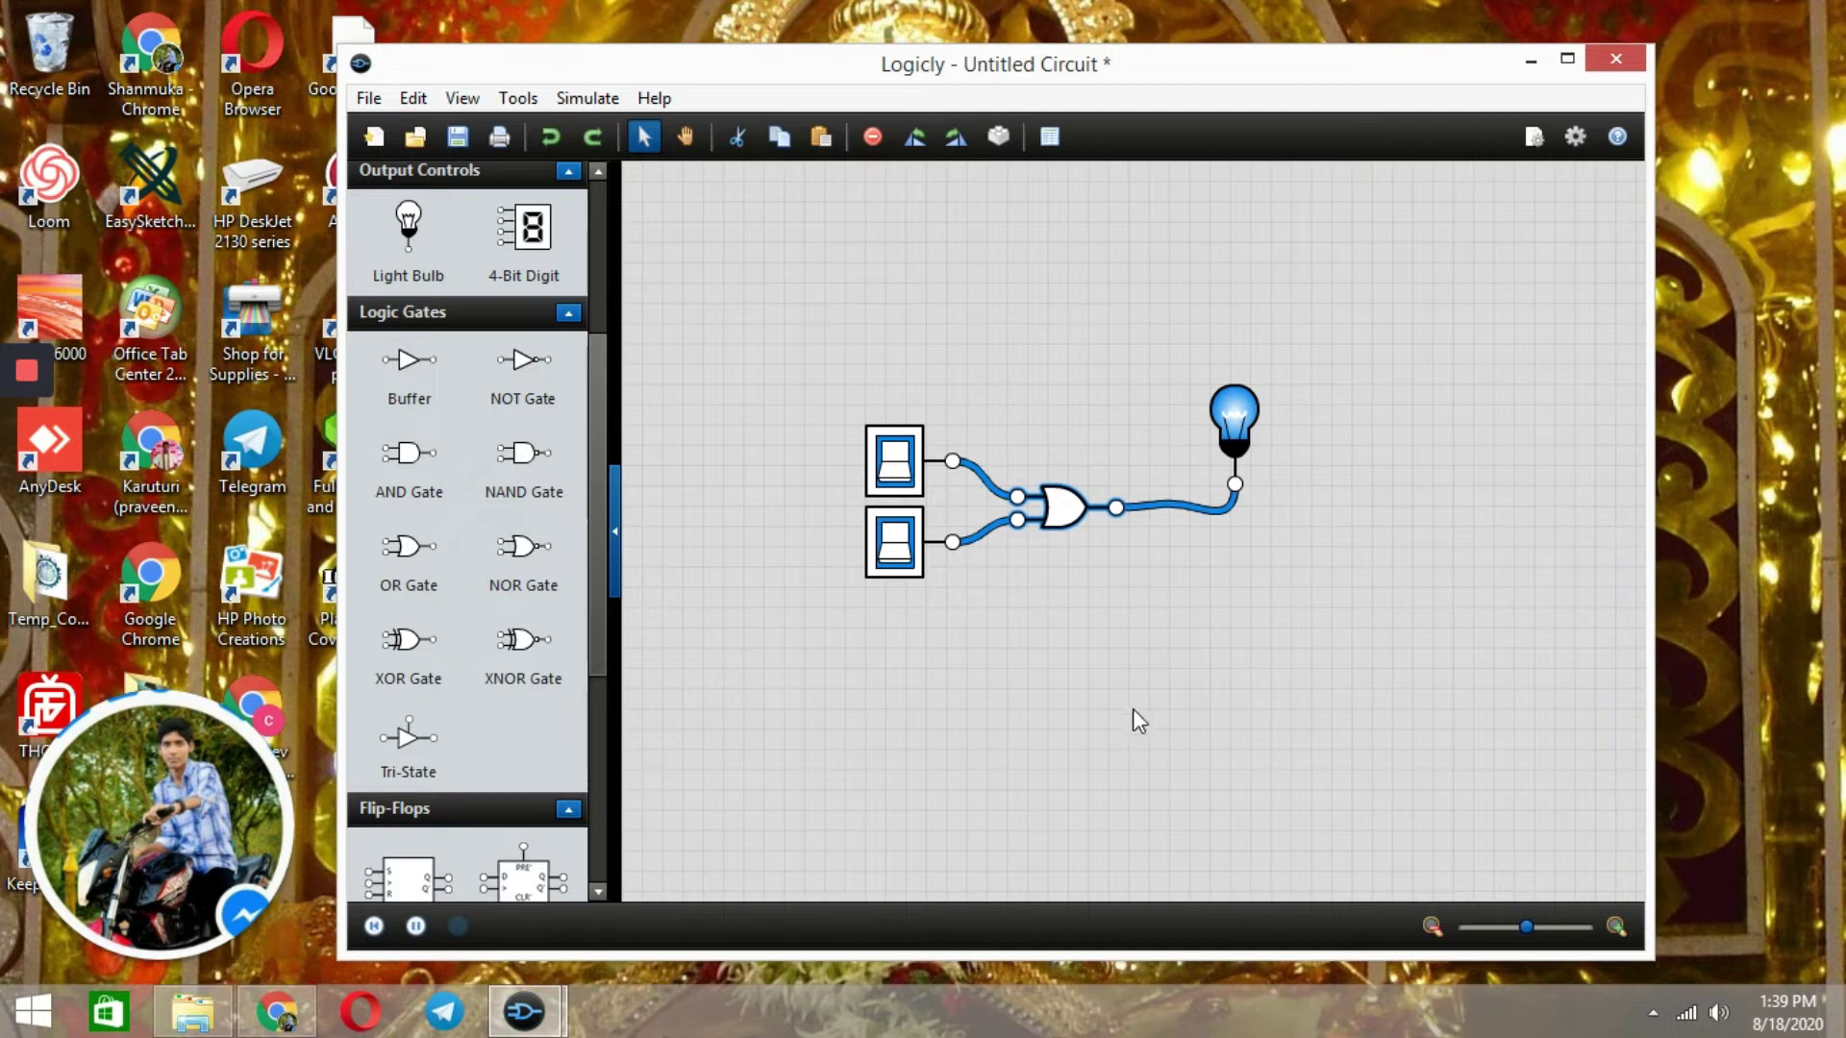
Try to generate a truth table while the OR gate is selected.
click(1046, 139)
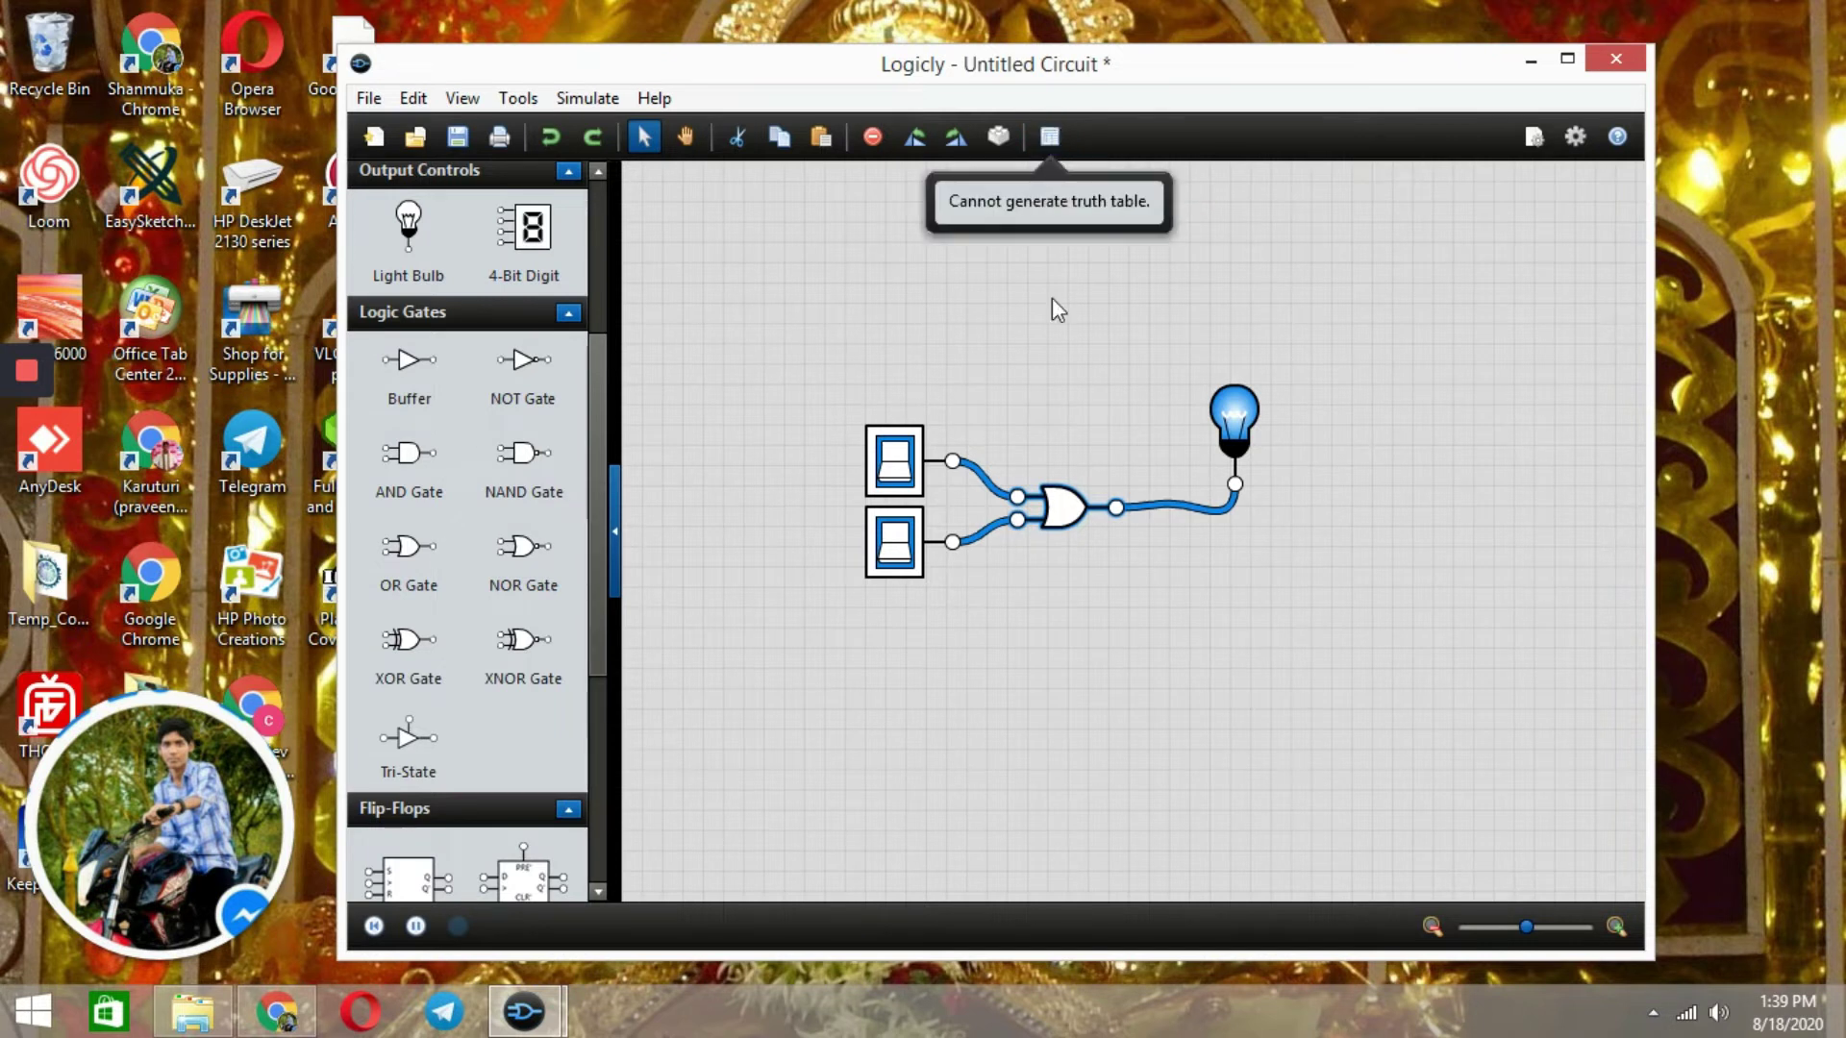
click(1046, 519)
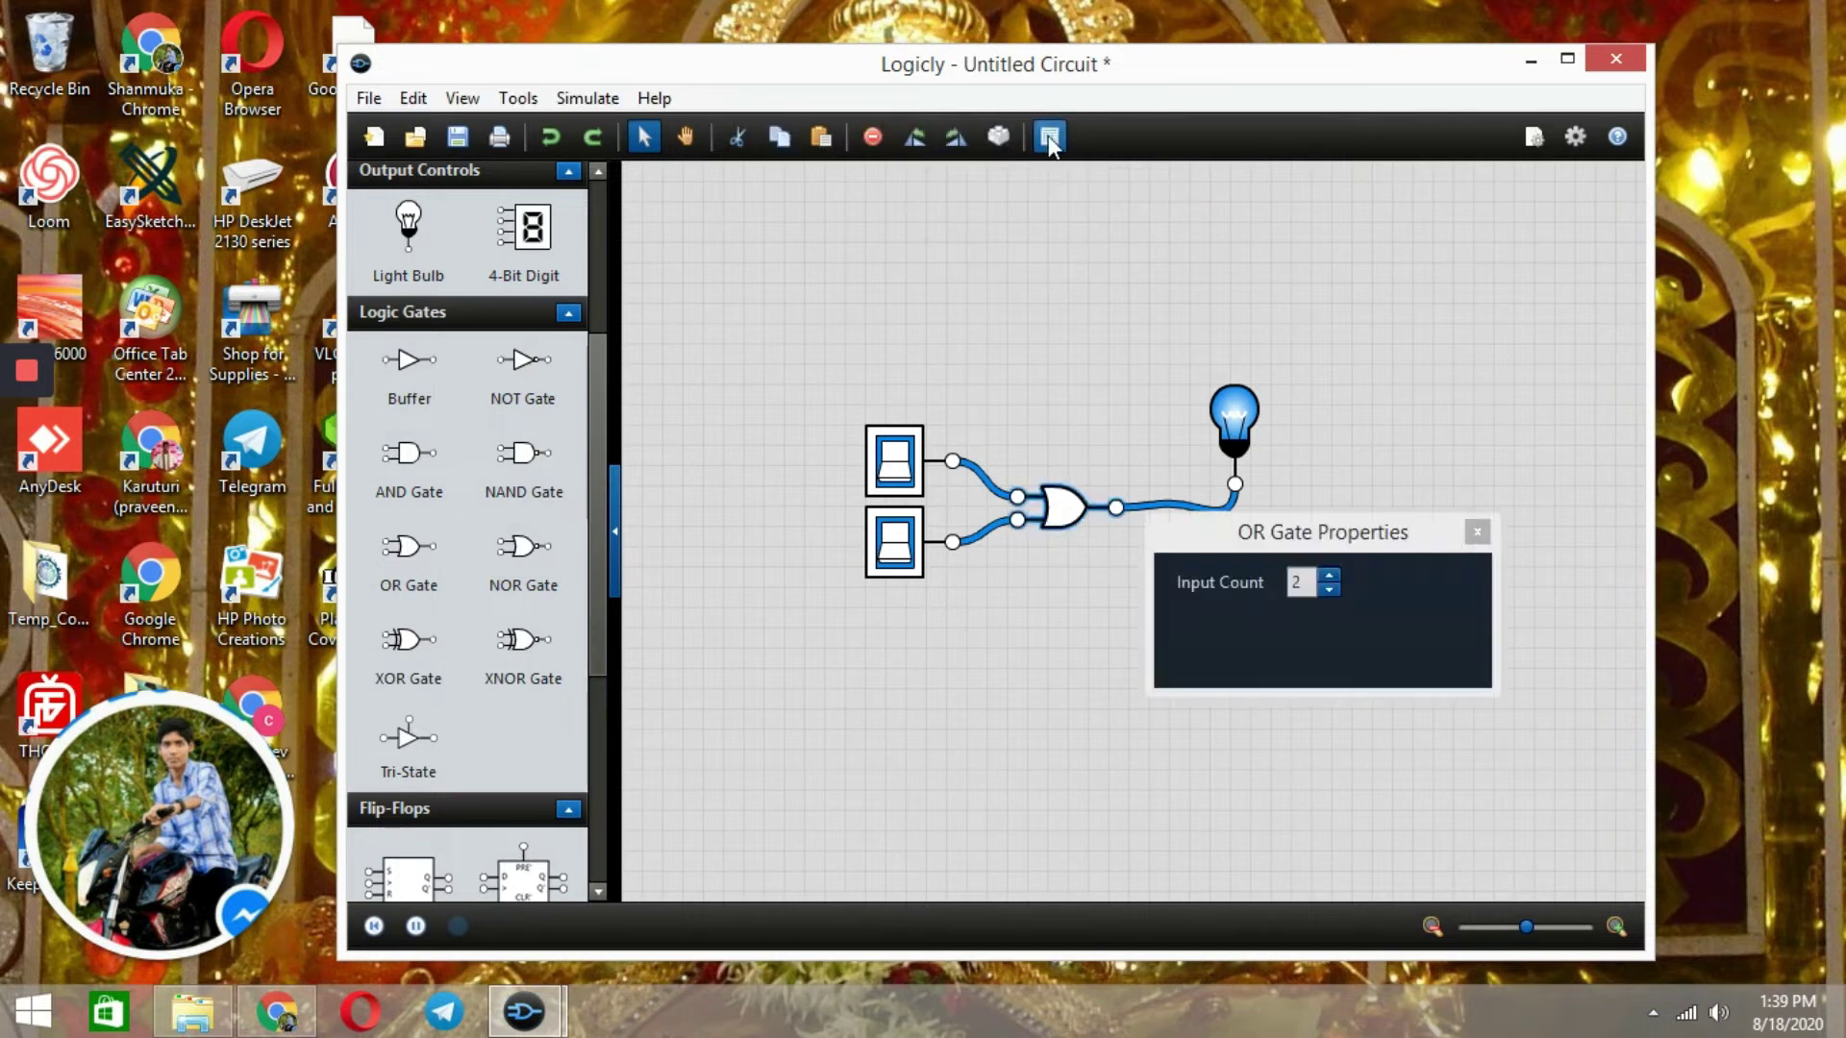
click(1049, 137)
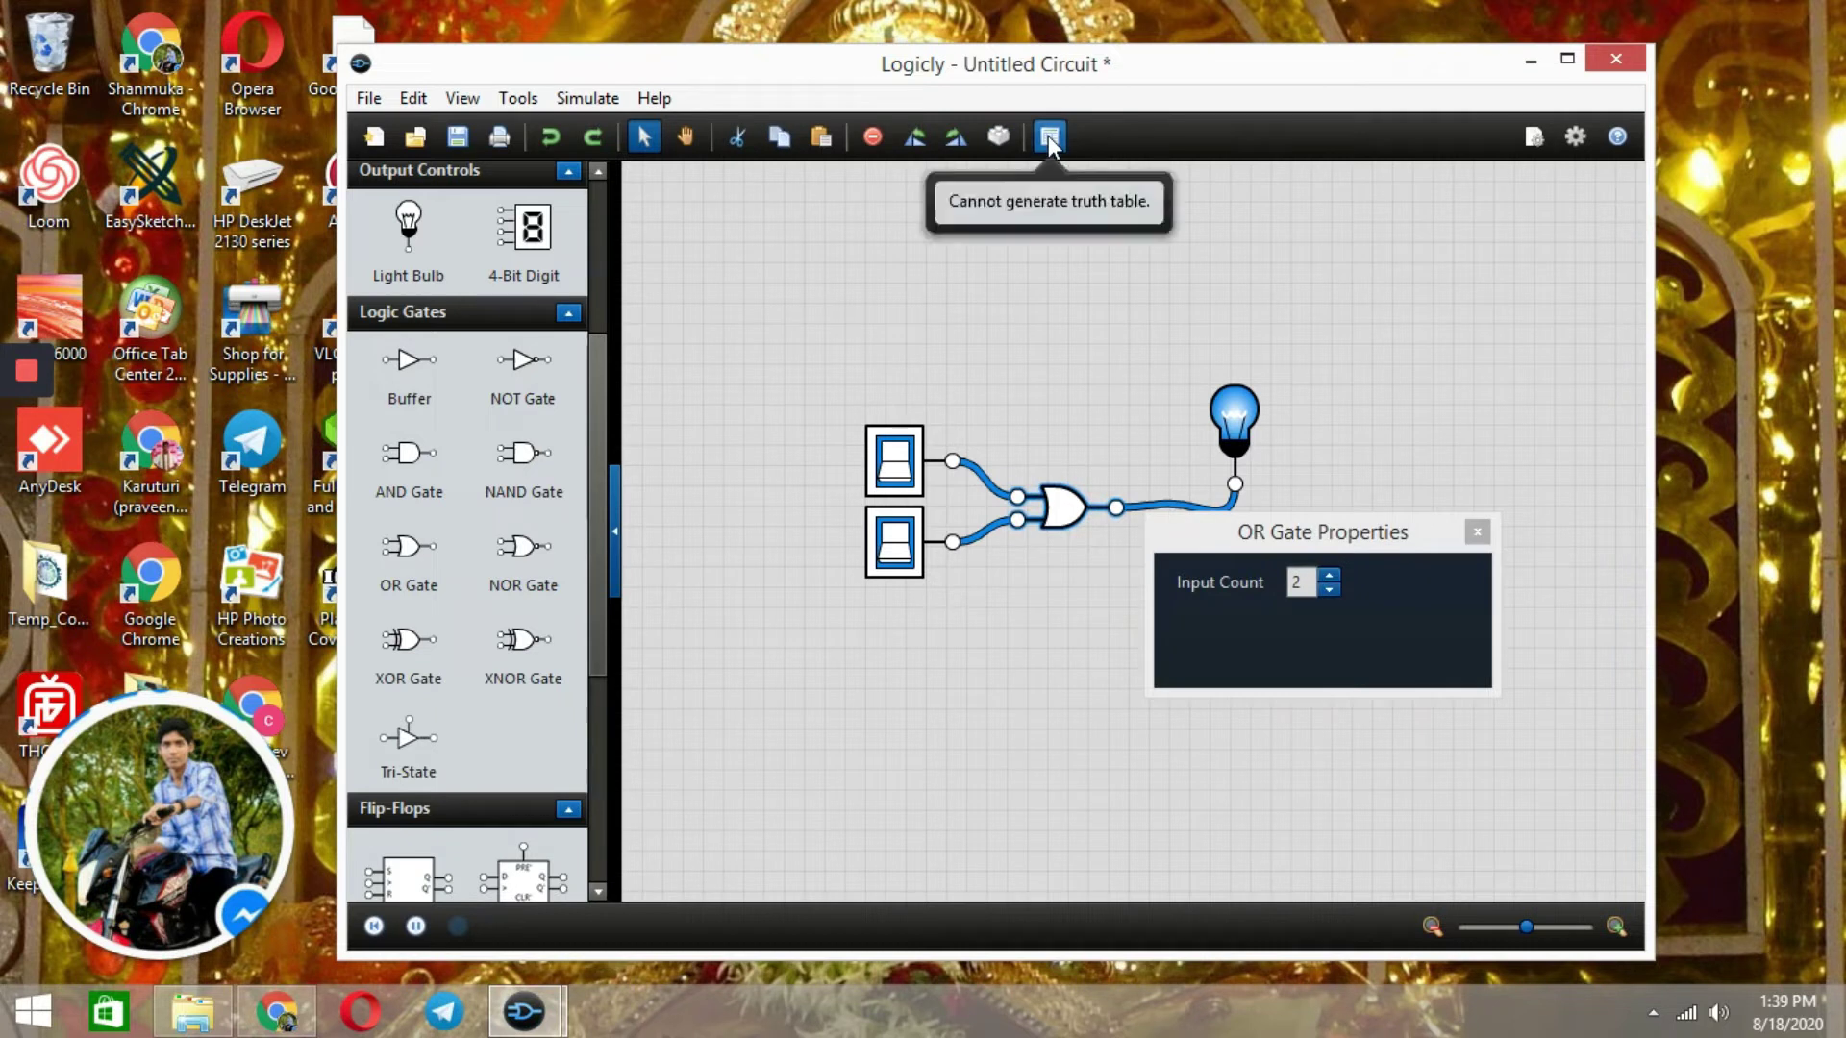
click(1471, 533)
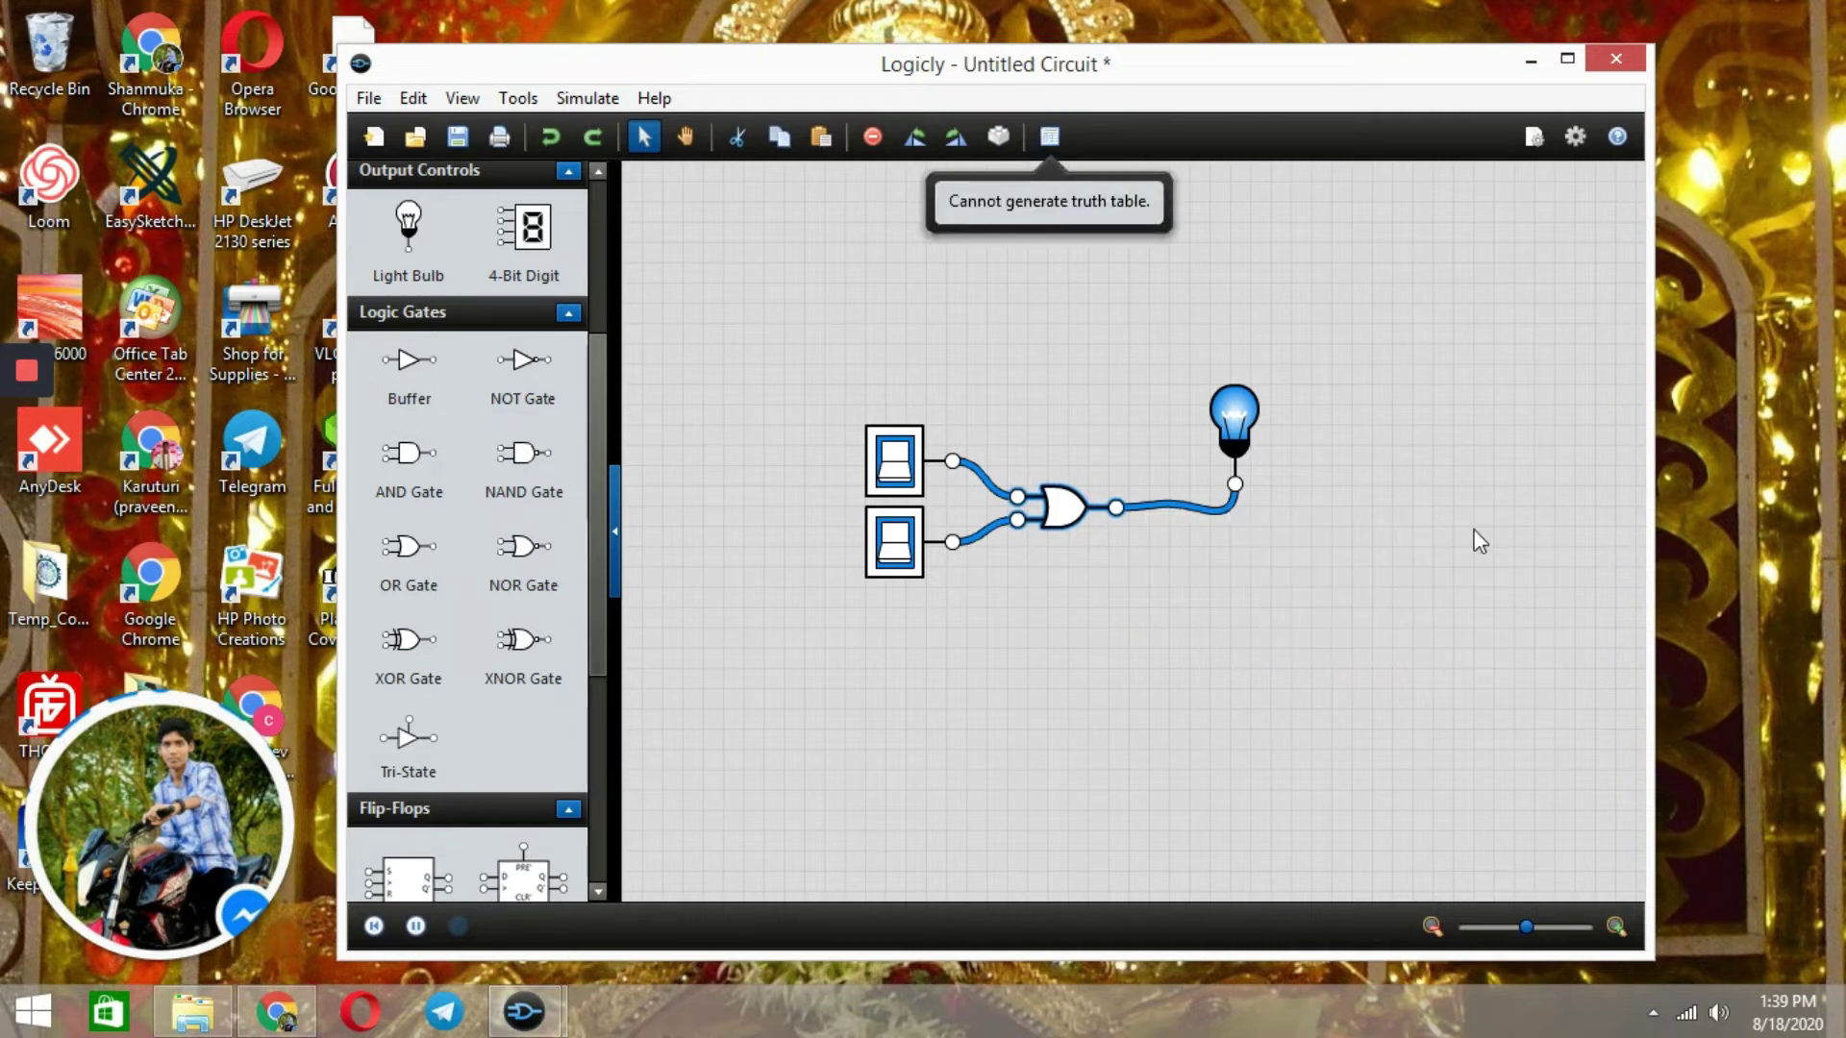
click(894, 481)
click(1049, 138)
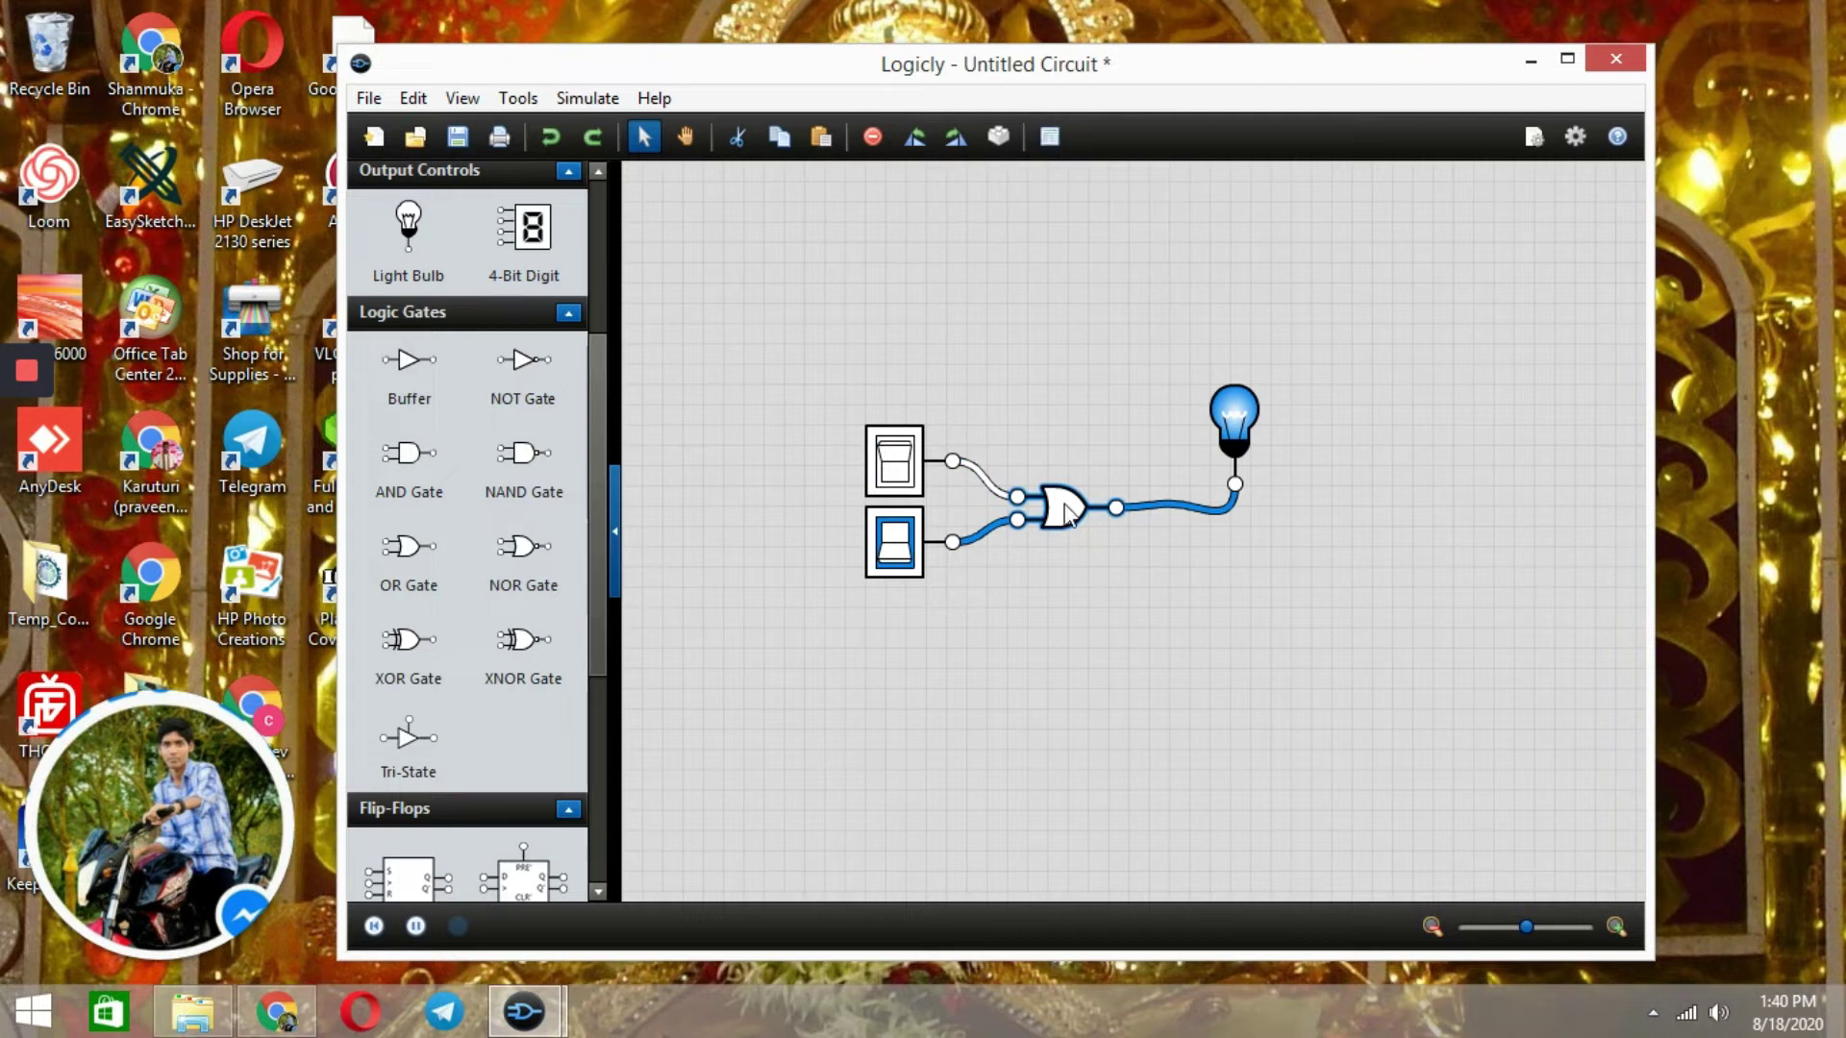
Select the OR gate's output wire, switch both inputs off and on again, and view the OR circuit's truth table.
click(1150, 504)
click(894, 471)
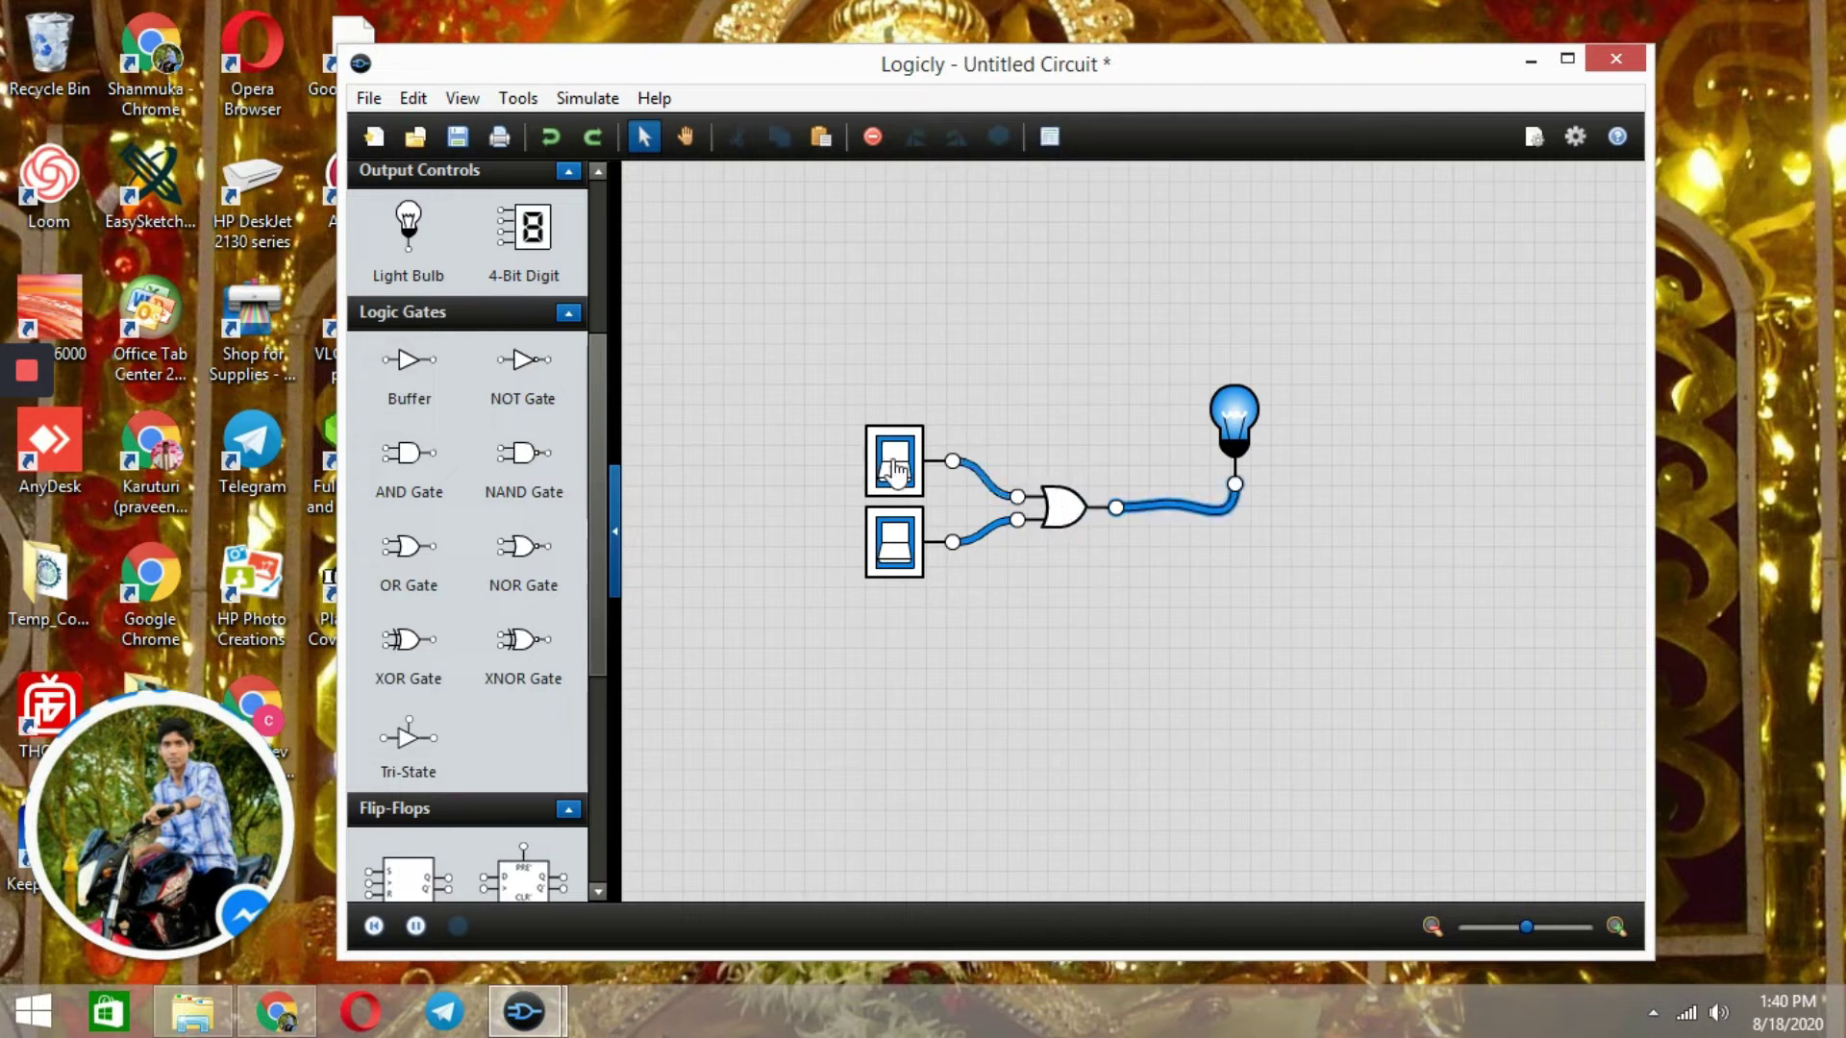
click(893, 553)
click(894, 471)
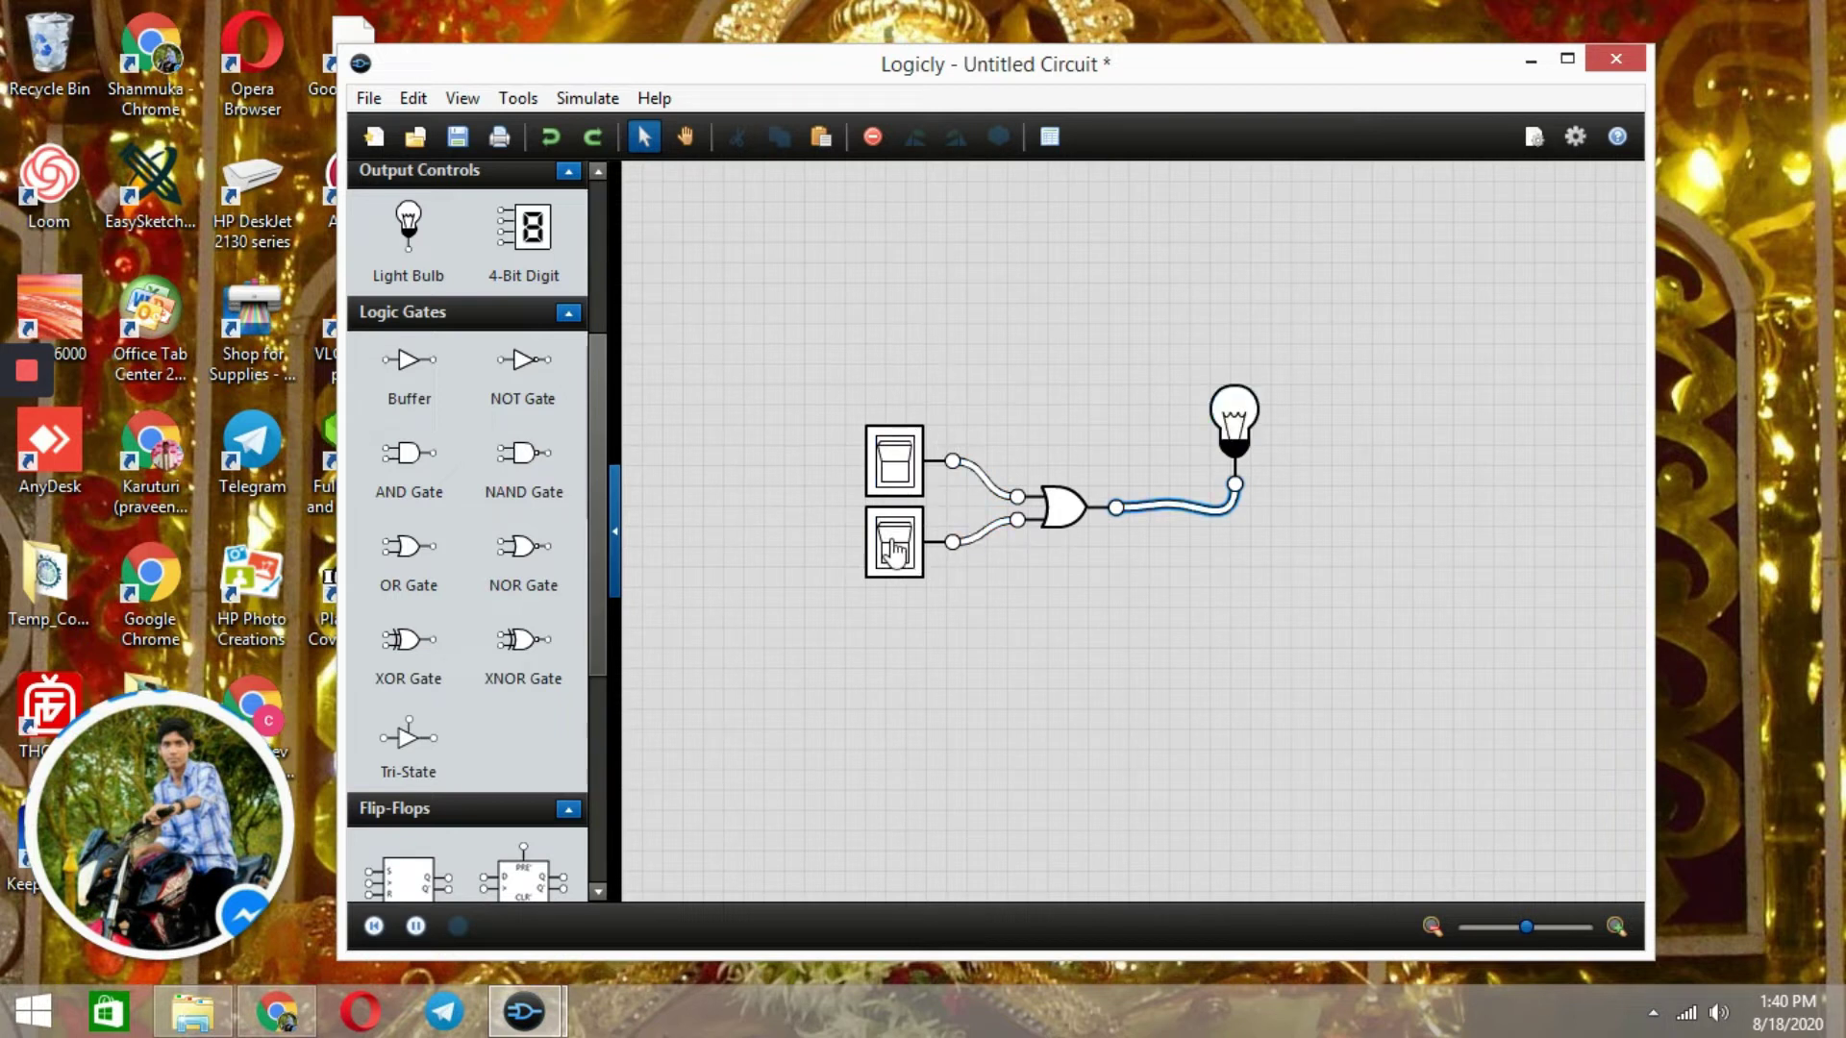
click(893, 550)
click(901, 464)
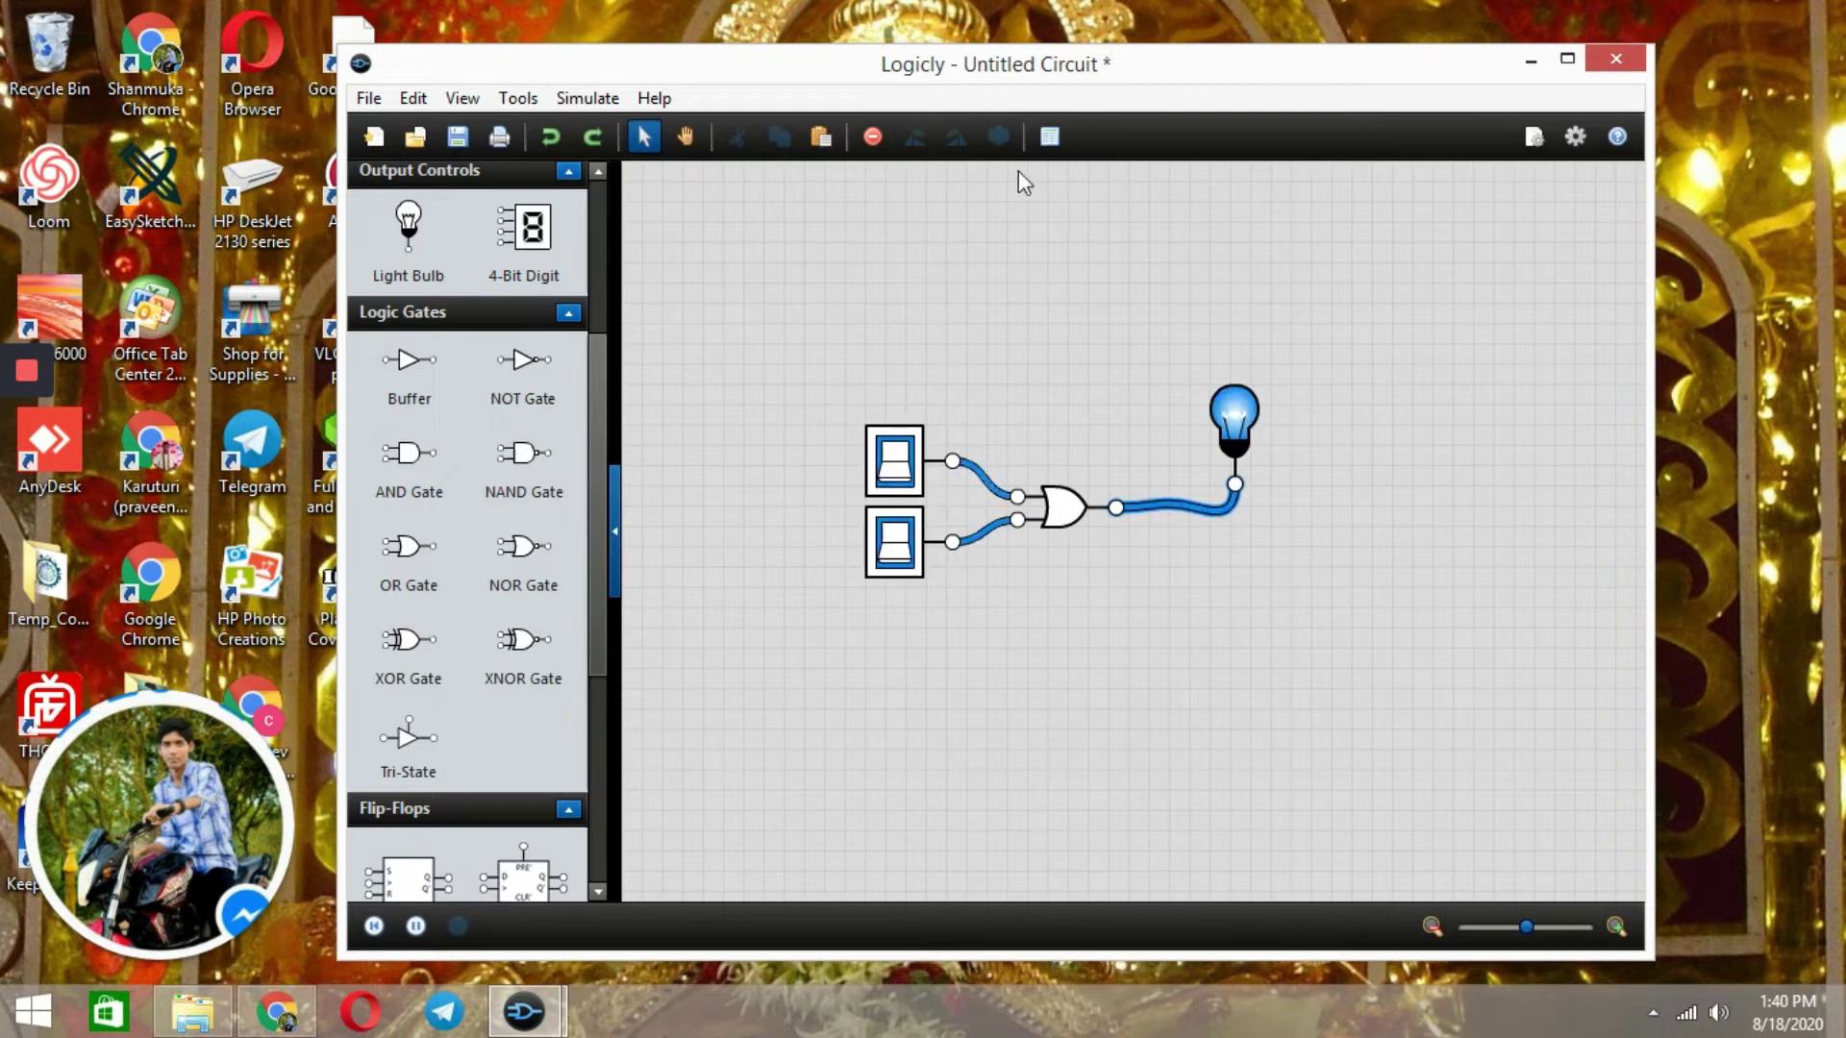
click(1048, 138)
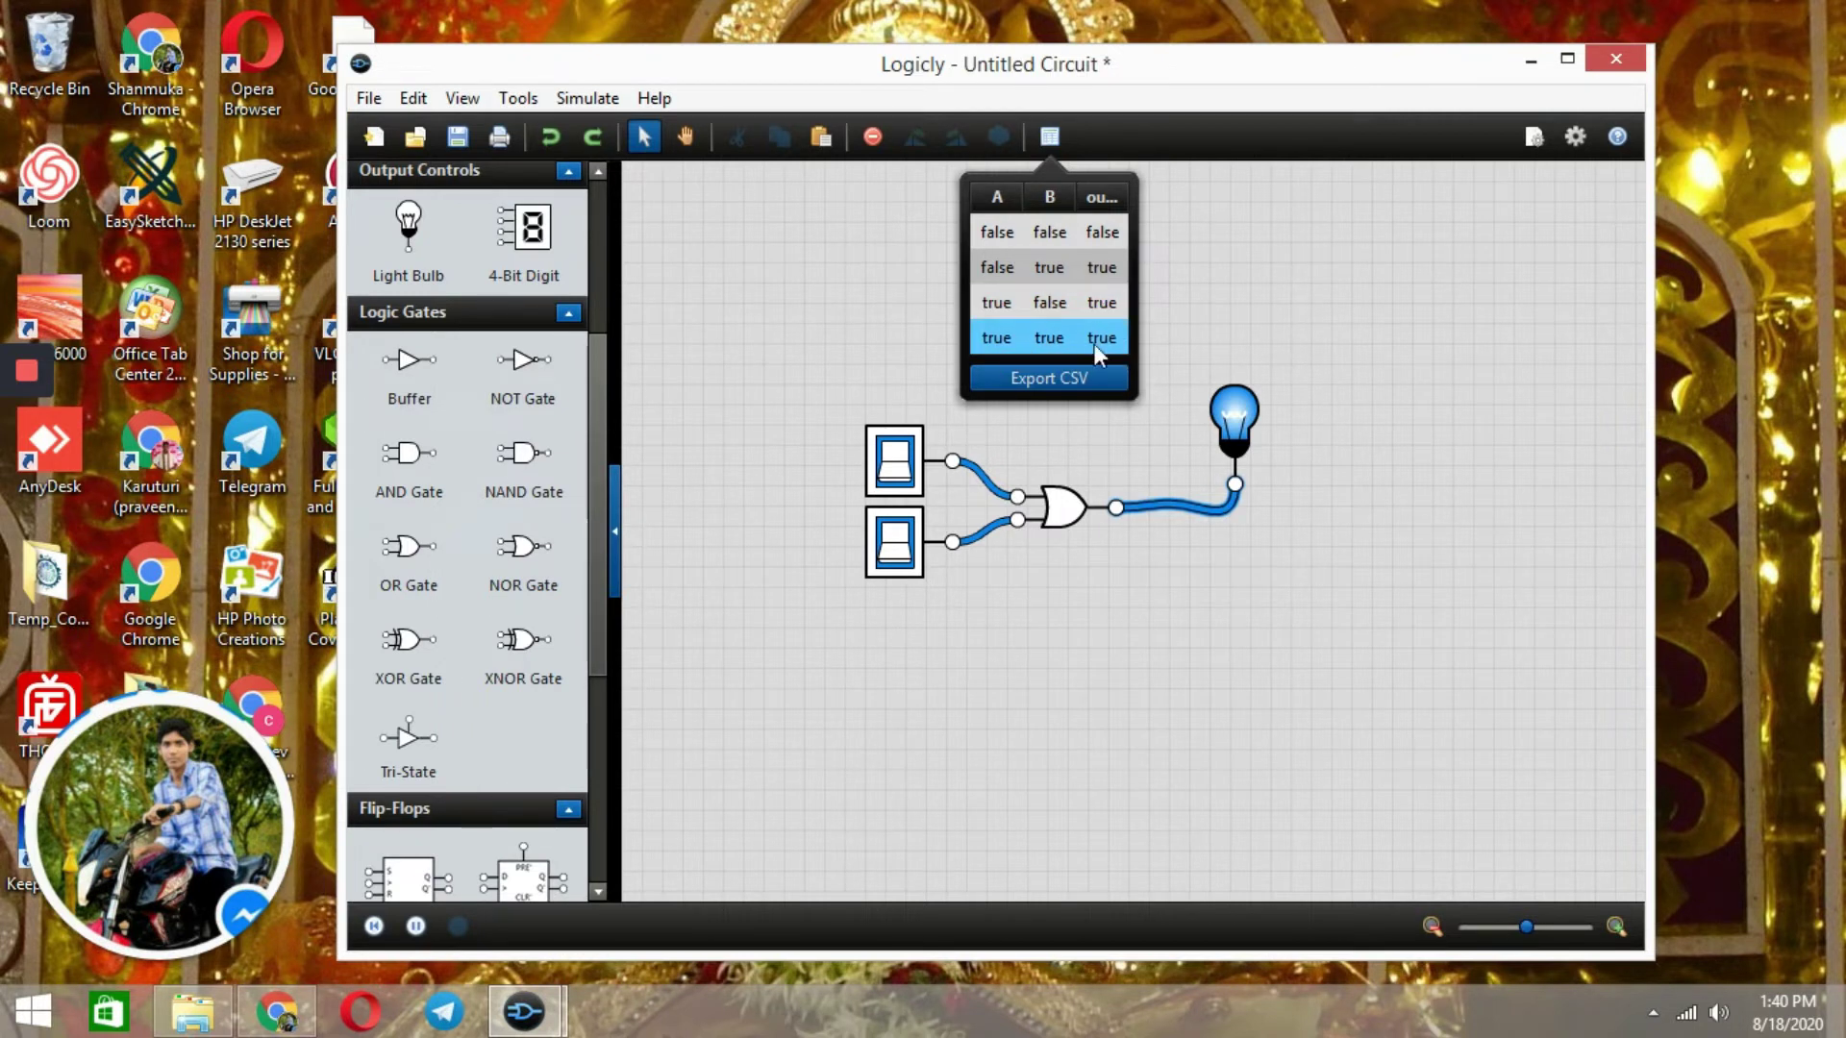
click(946, 673)
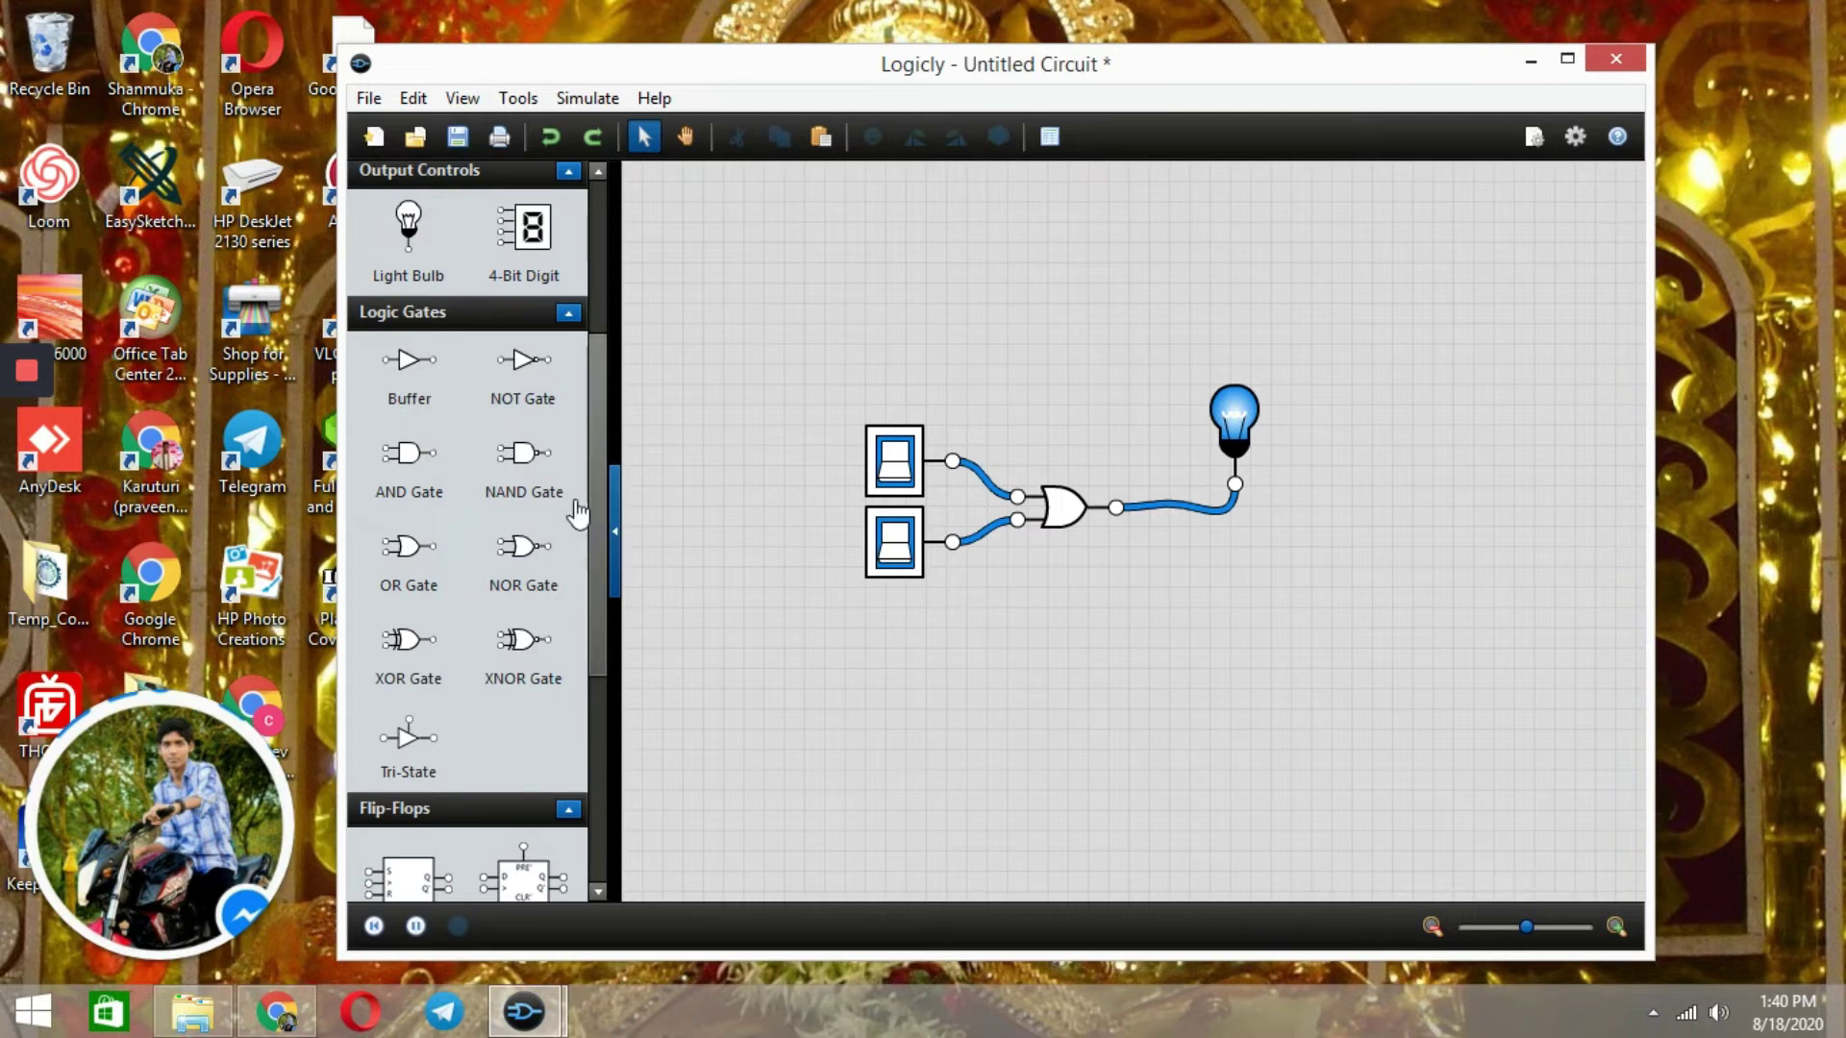
Delete the OR gate from the circuit, leaving the two toggle switches and the light bulb.
drag(591, 493, 604, 648)
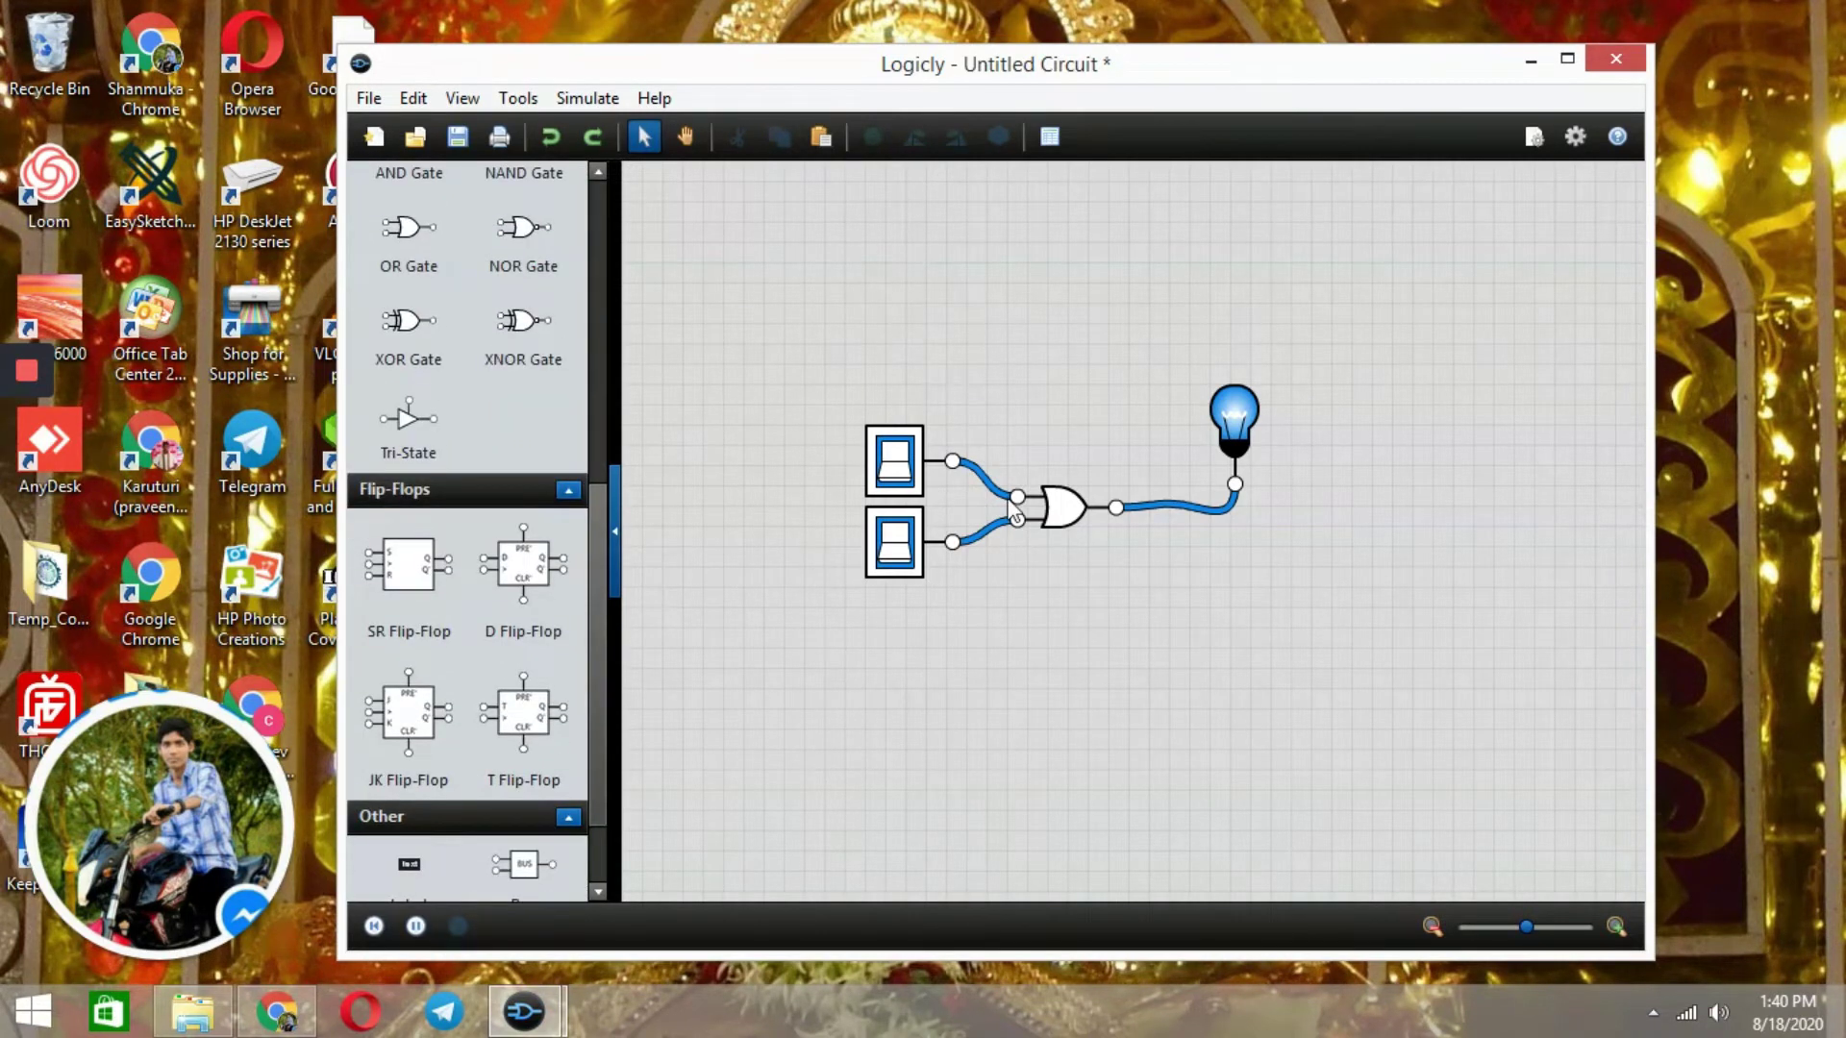
right_click(1075, 517)
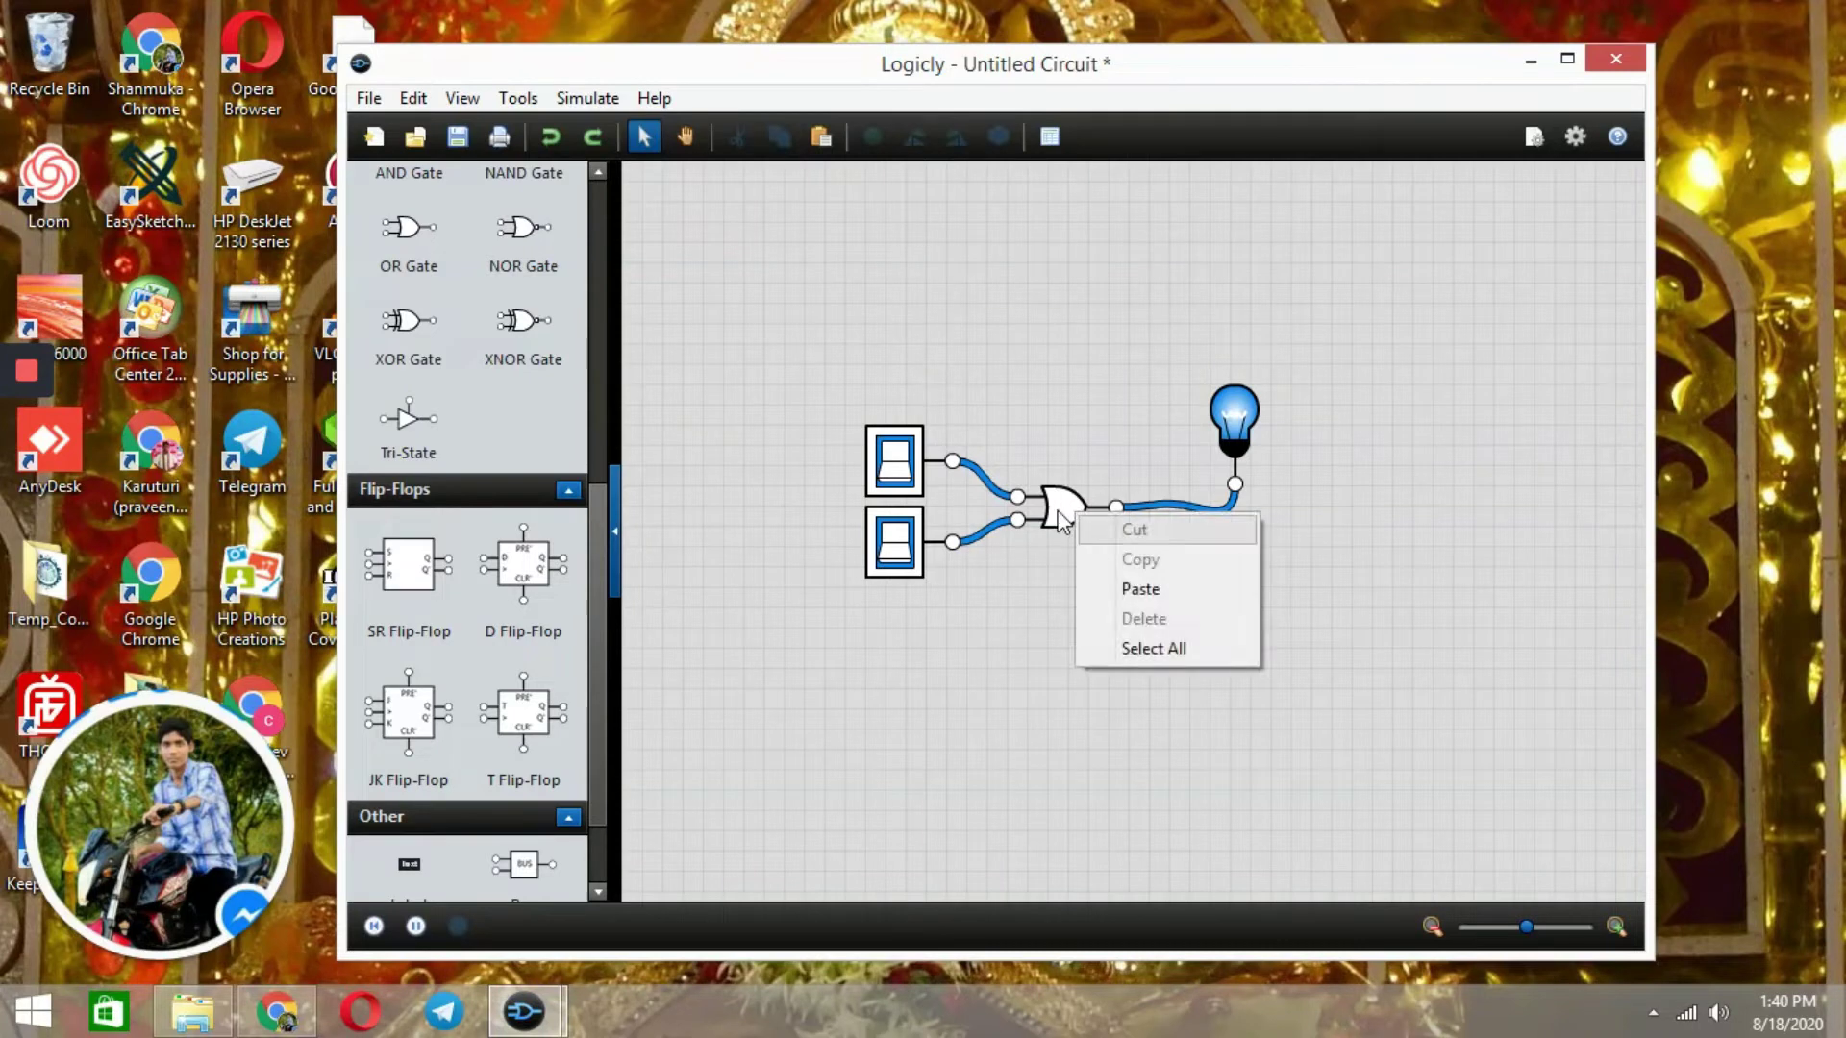
click(1074, 517)
right_click(1075, 519)
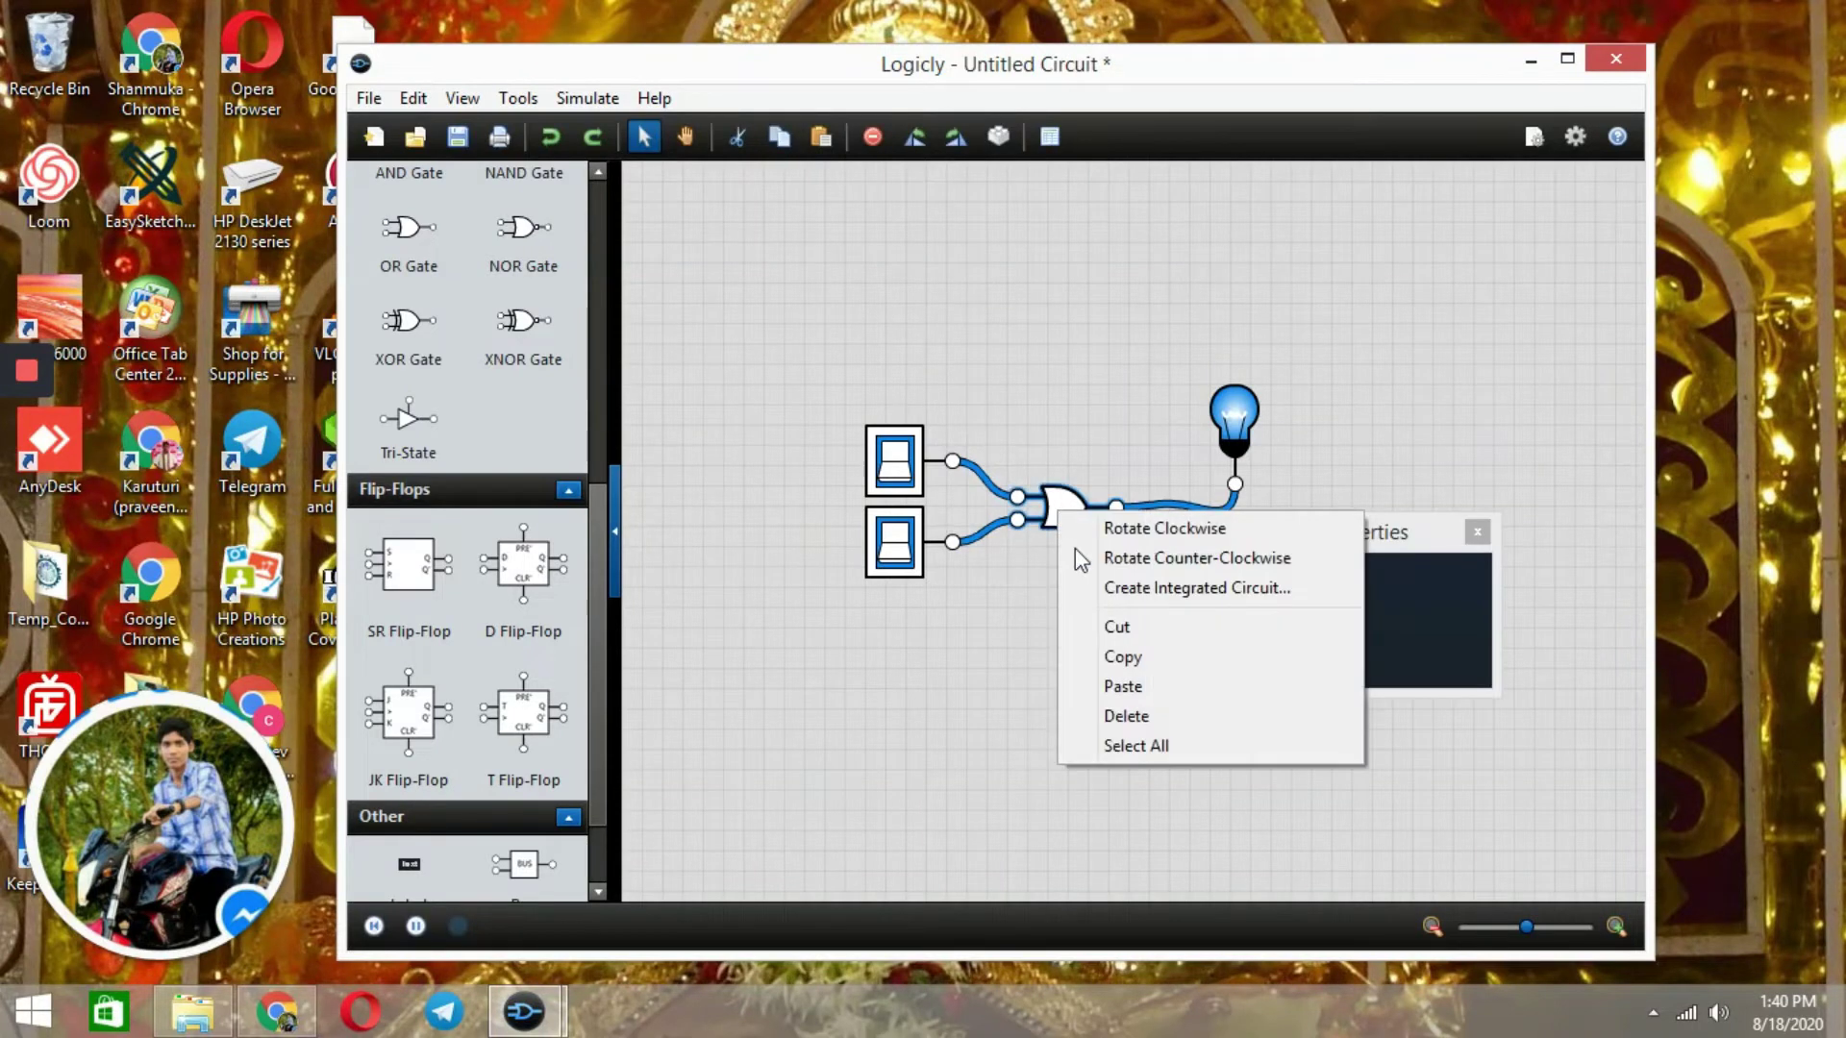
click(1142, 717)
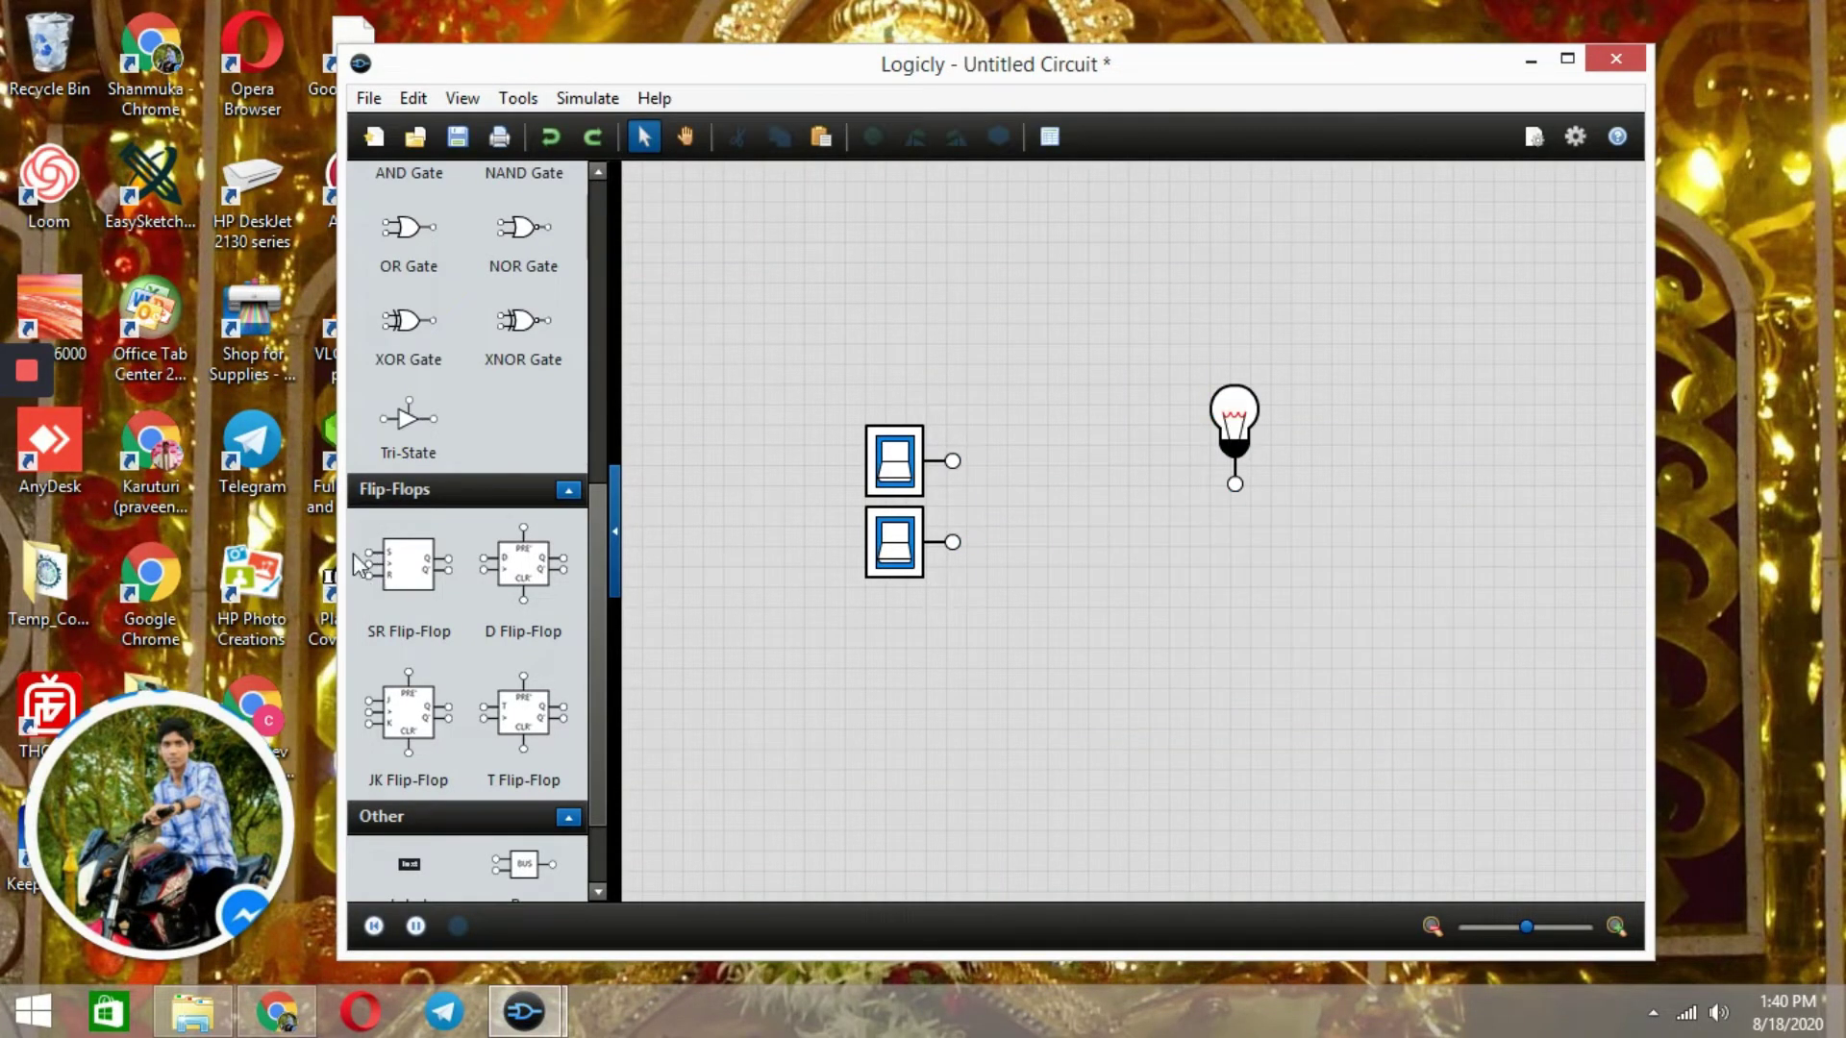
Place an SR flip-flop between the toggle switches and the bulb, and wire the upper switch to S and the lower switch to R.
drag(409, 567, 1078, 492)
key(Delete)
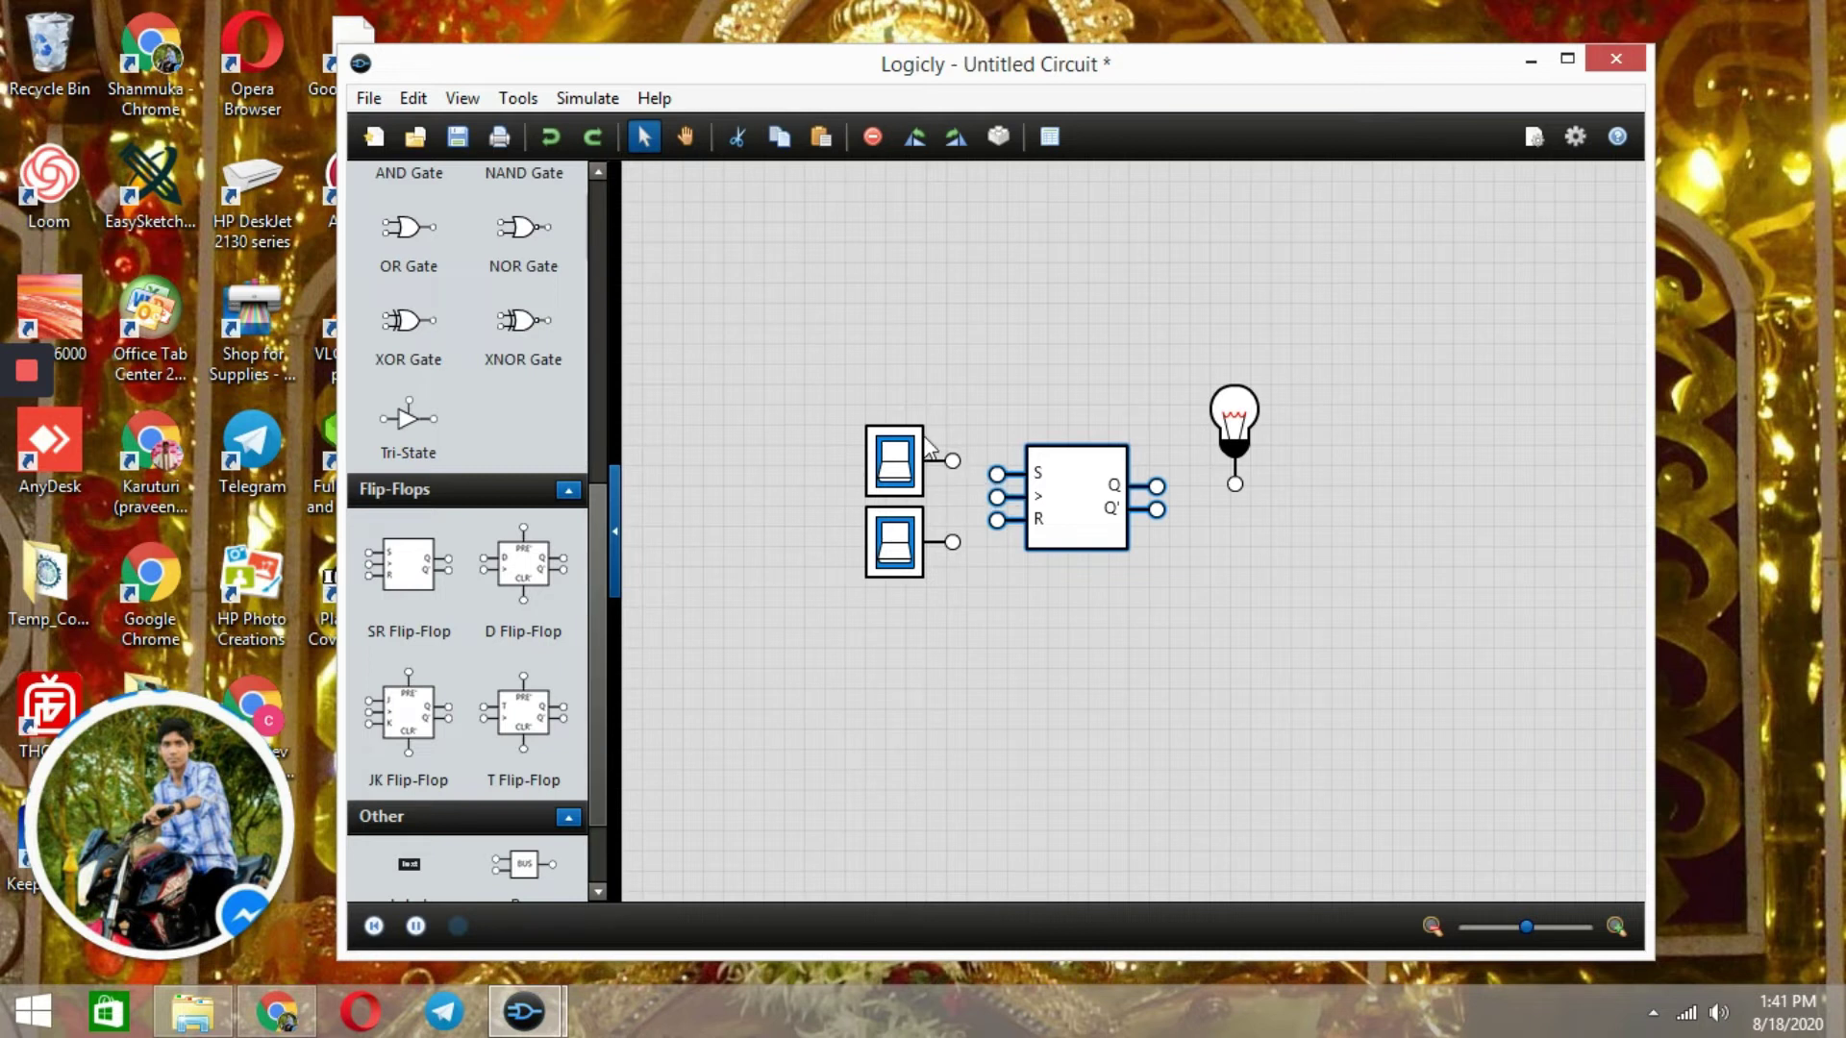
drag(952, 460, 995, 473)
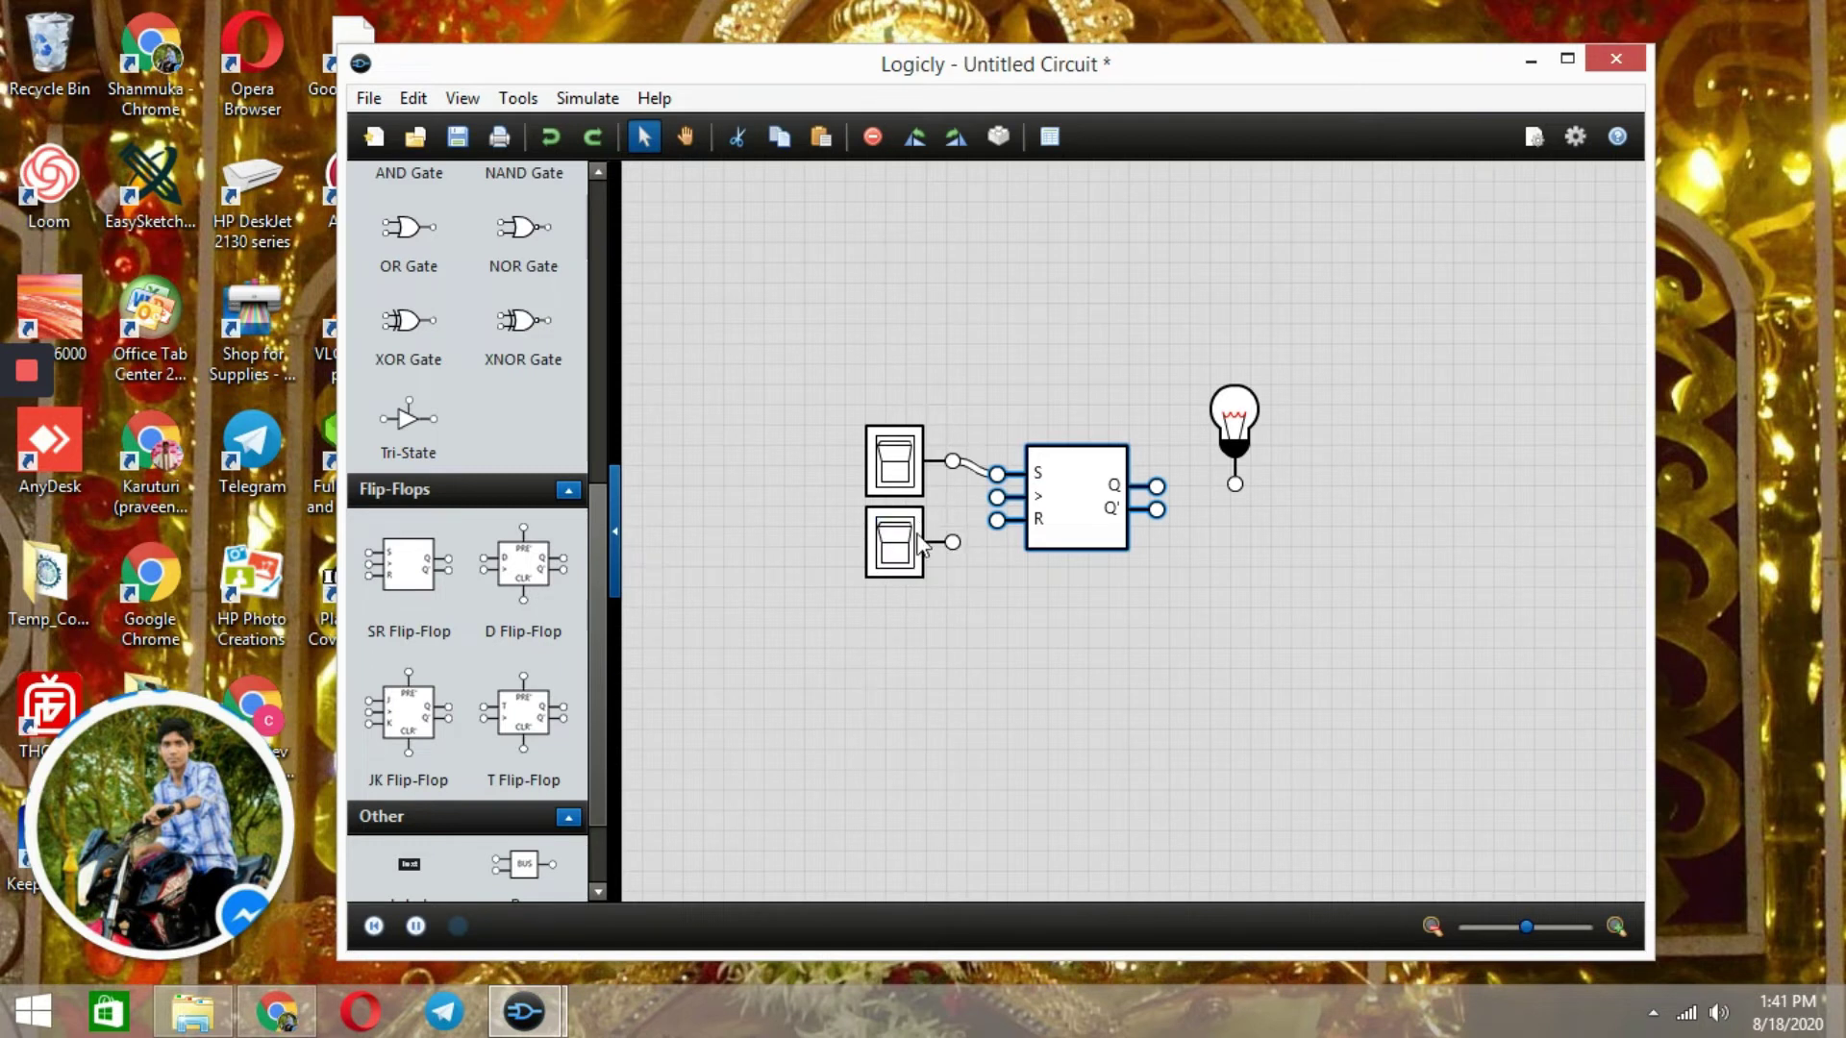
drag(918, 541, 996, 519)
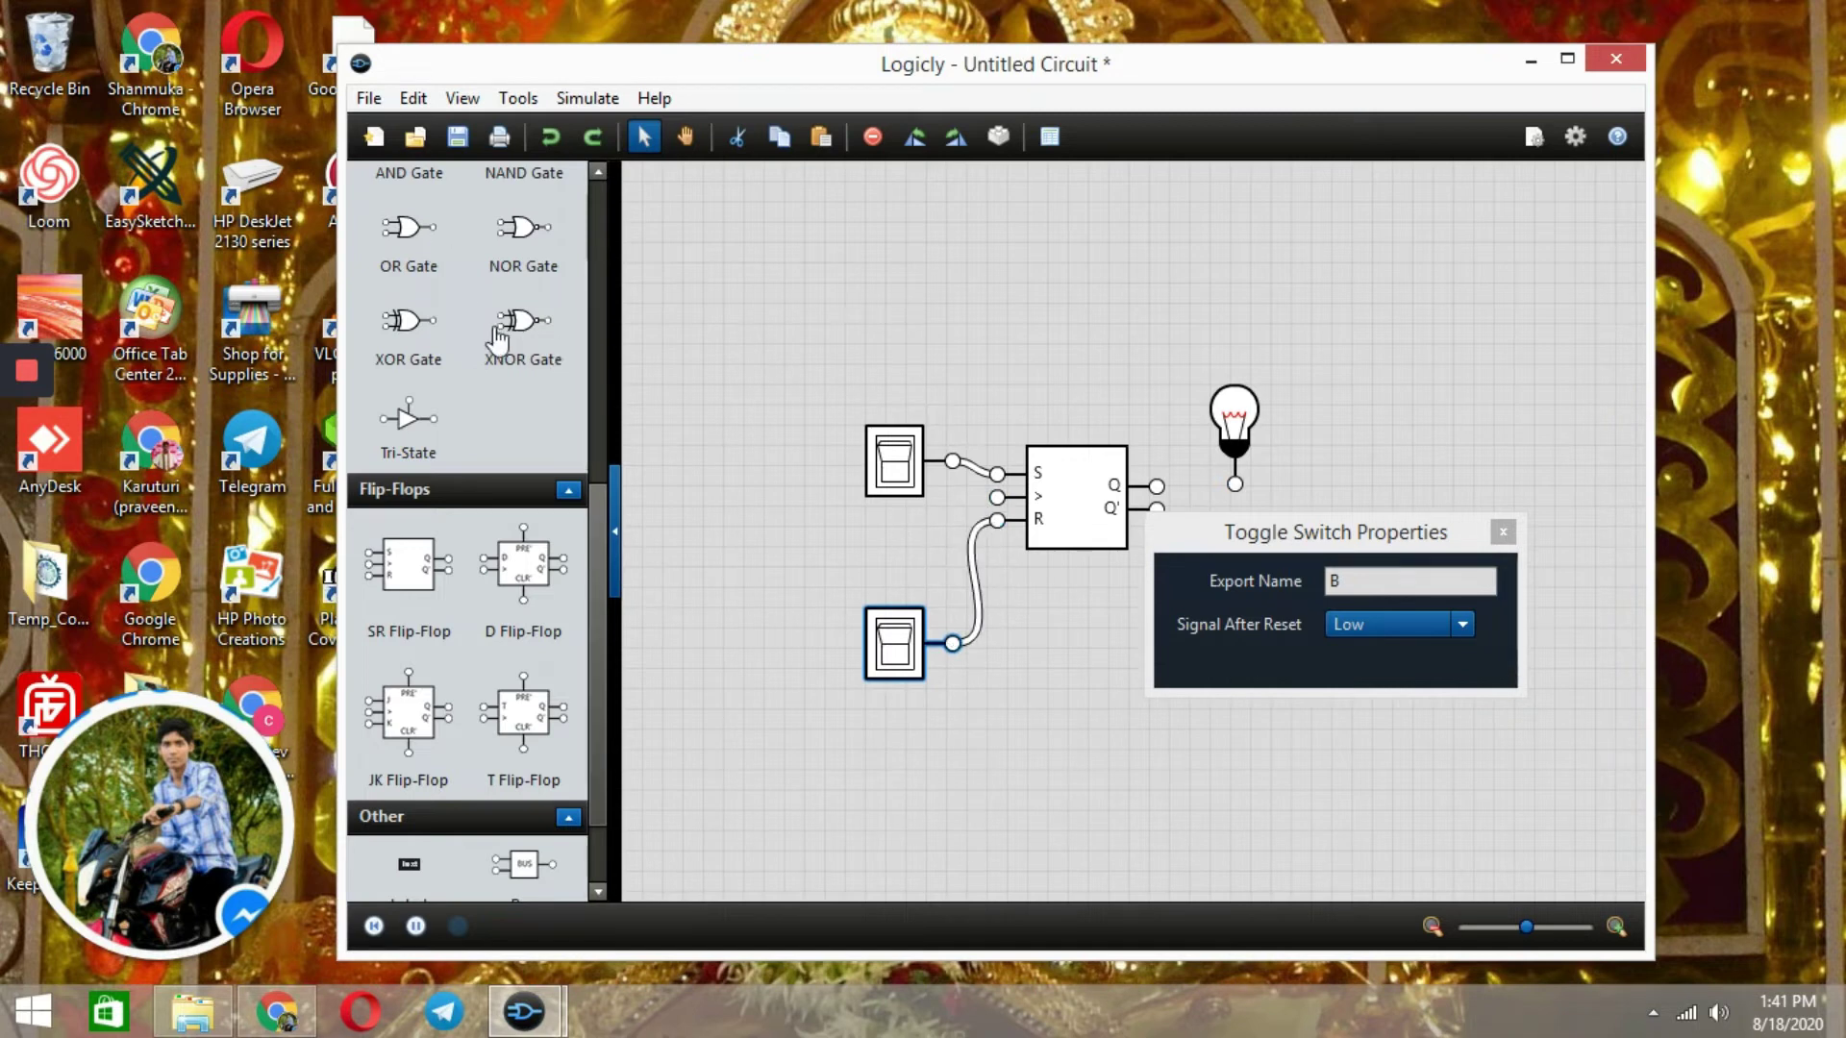
Add a clock between the two toggle switches and wire it to the SR flip-flop's clock input.
scroll(538, 298, up, 5)
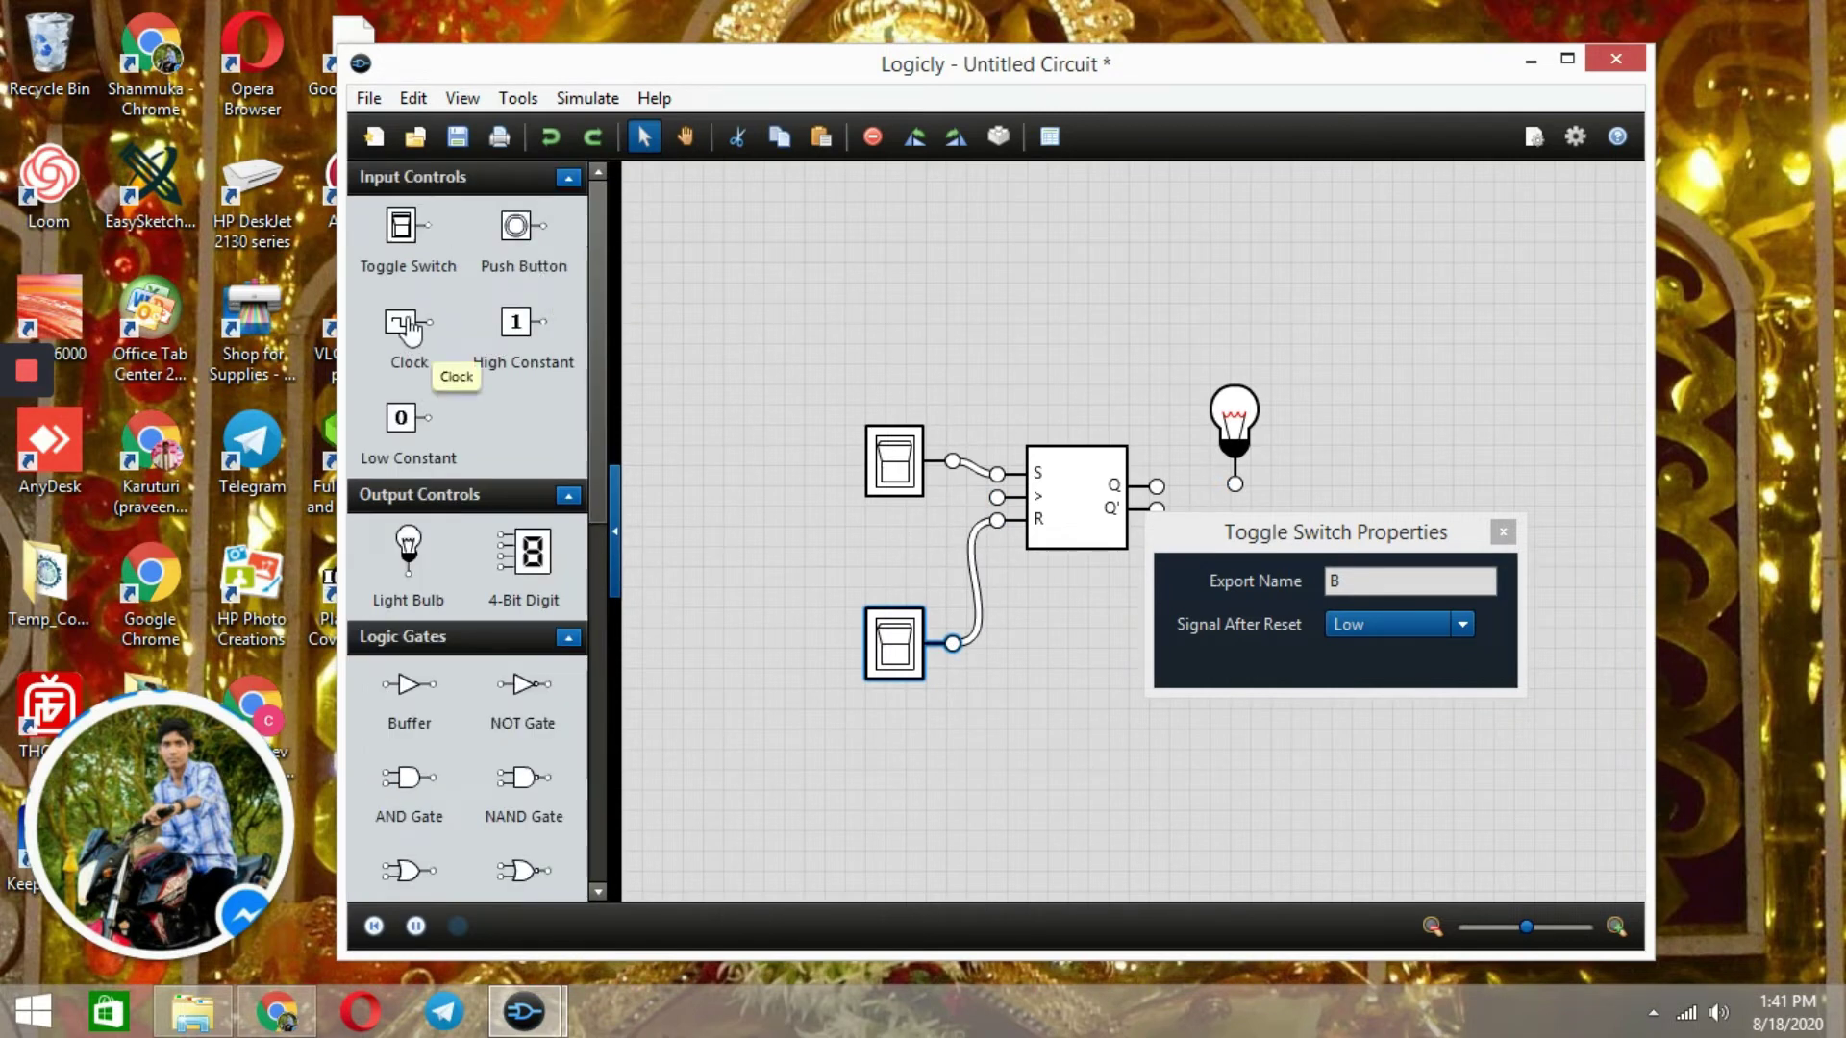
drag(409, 329, 855, 555)
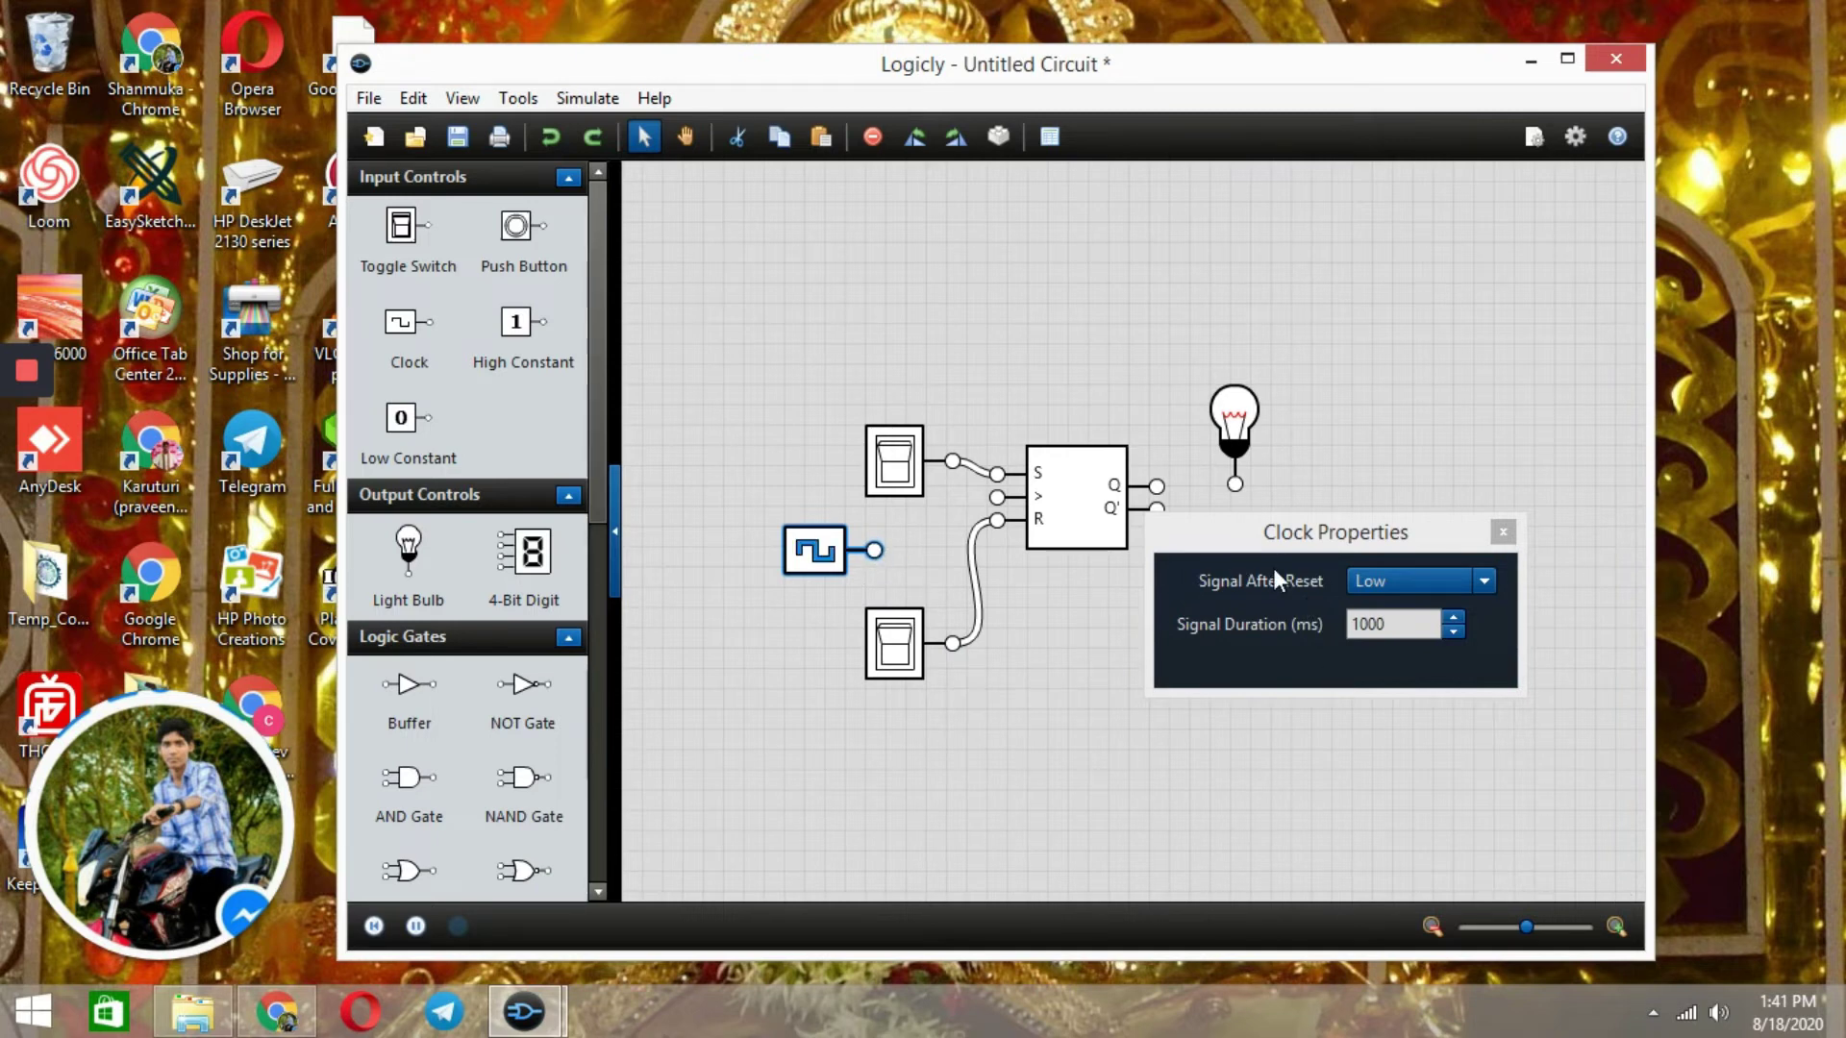
click(1503, 534)
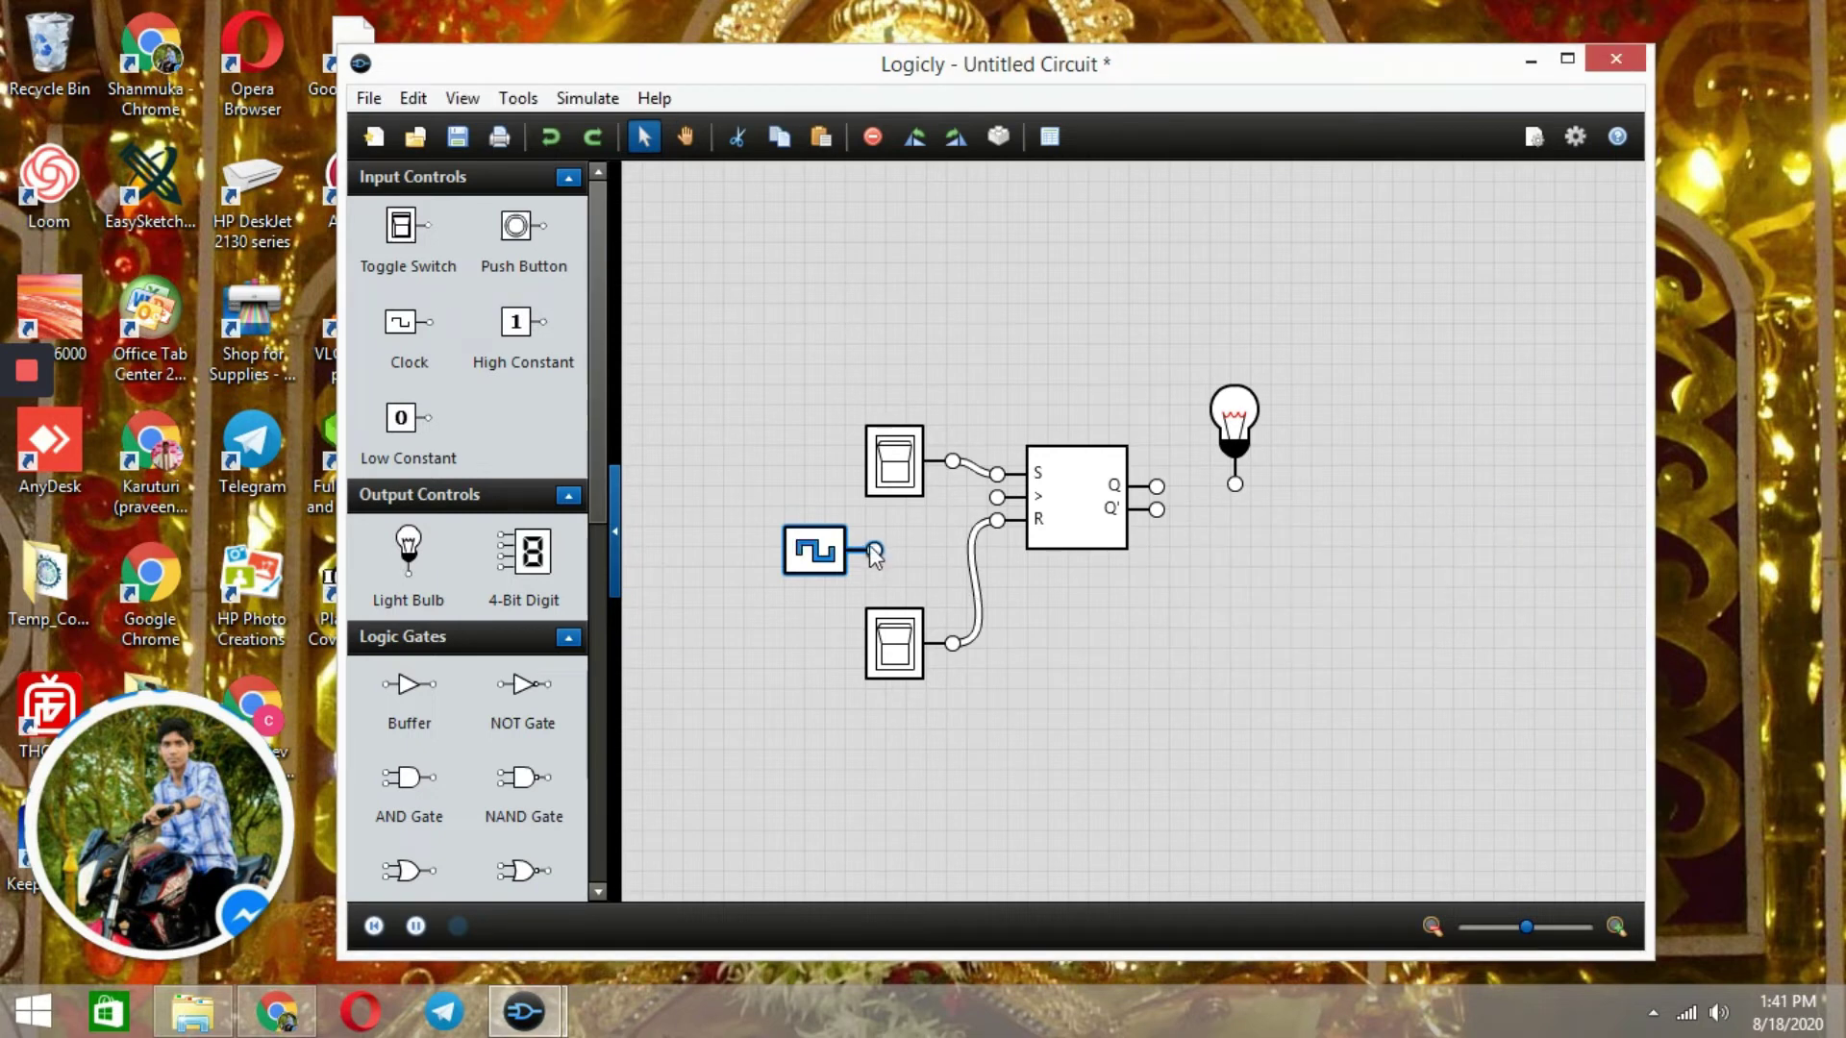
drag(871, 549, 997, 495)
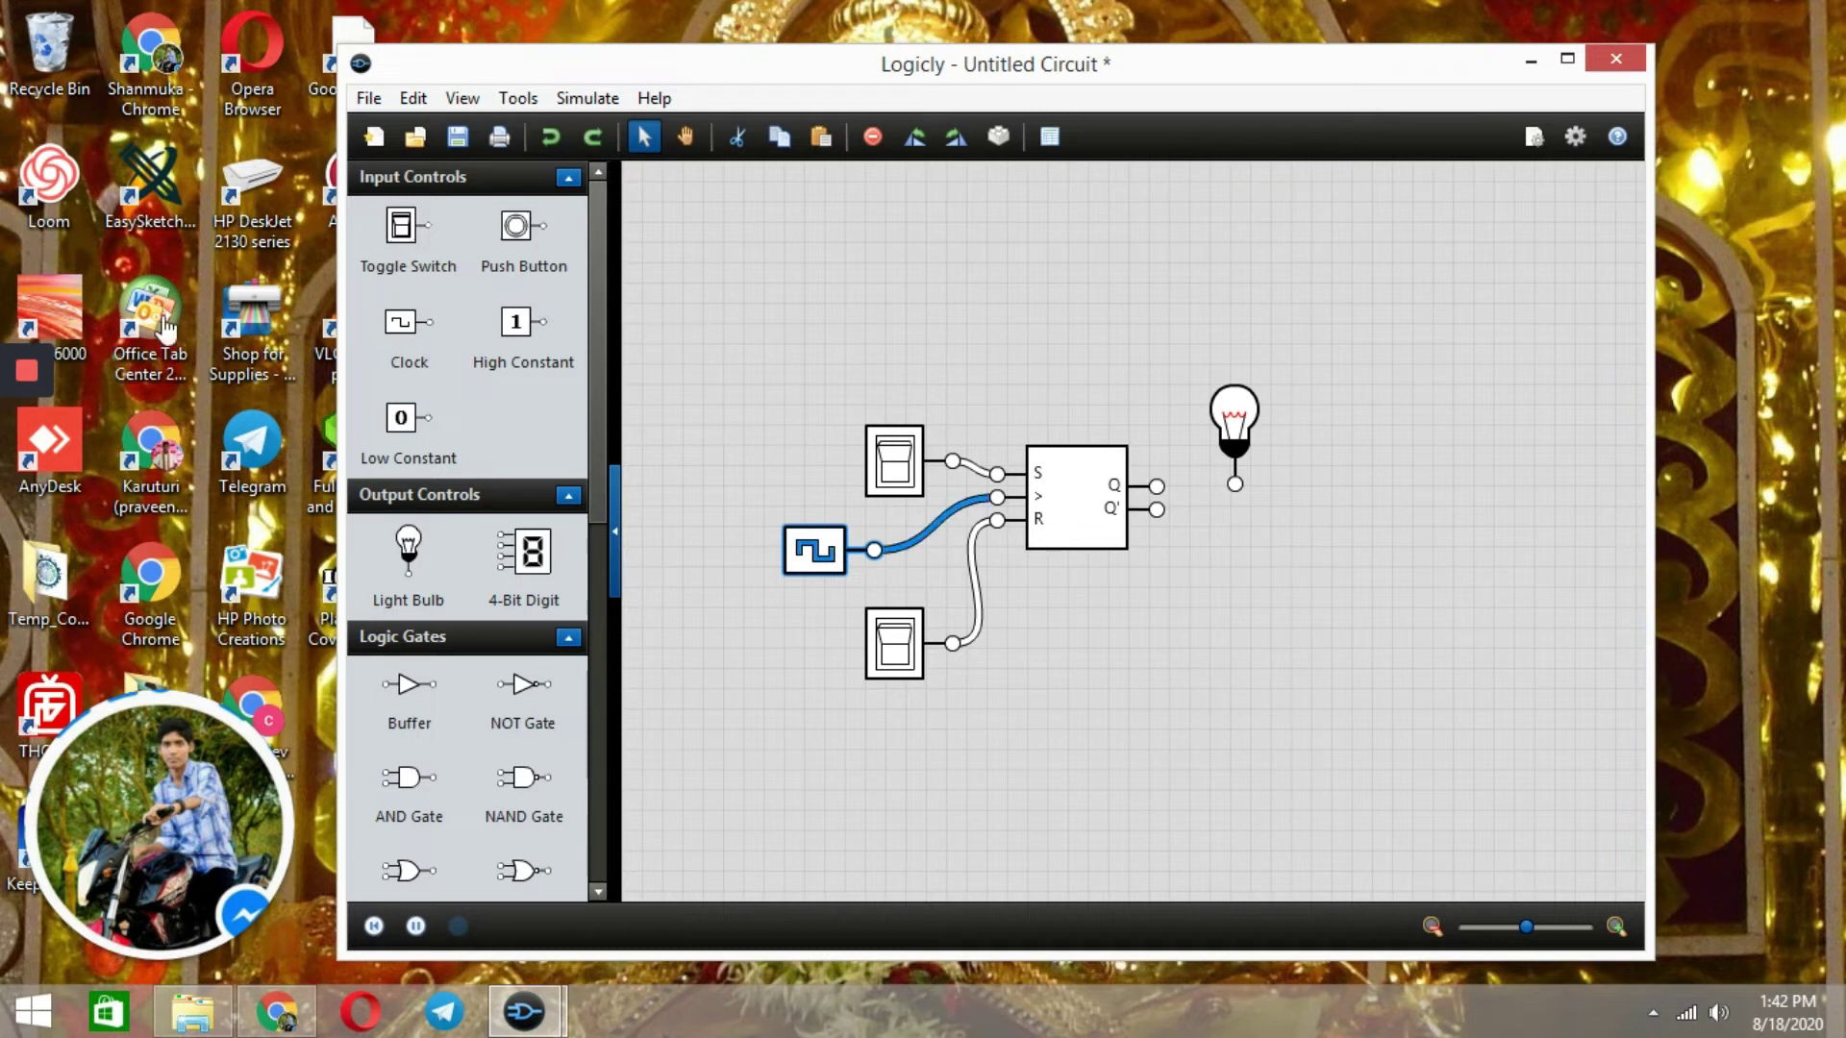
Add a second light bulb with an export name, and wire the flip-flop's Q output to the first bulb and Q' to the second.
drag(408, 547, 1295, 550)
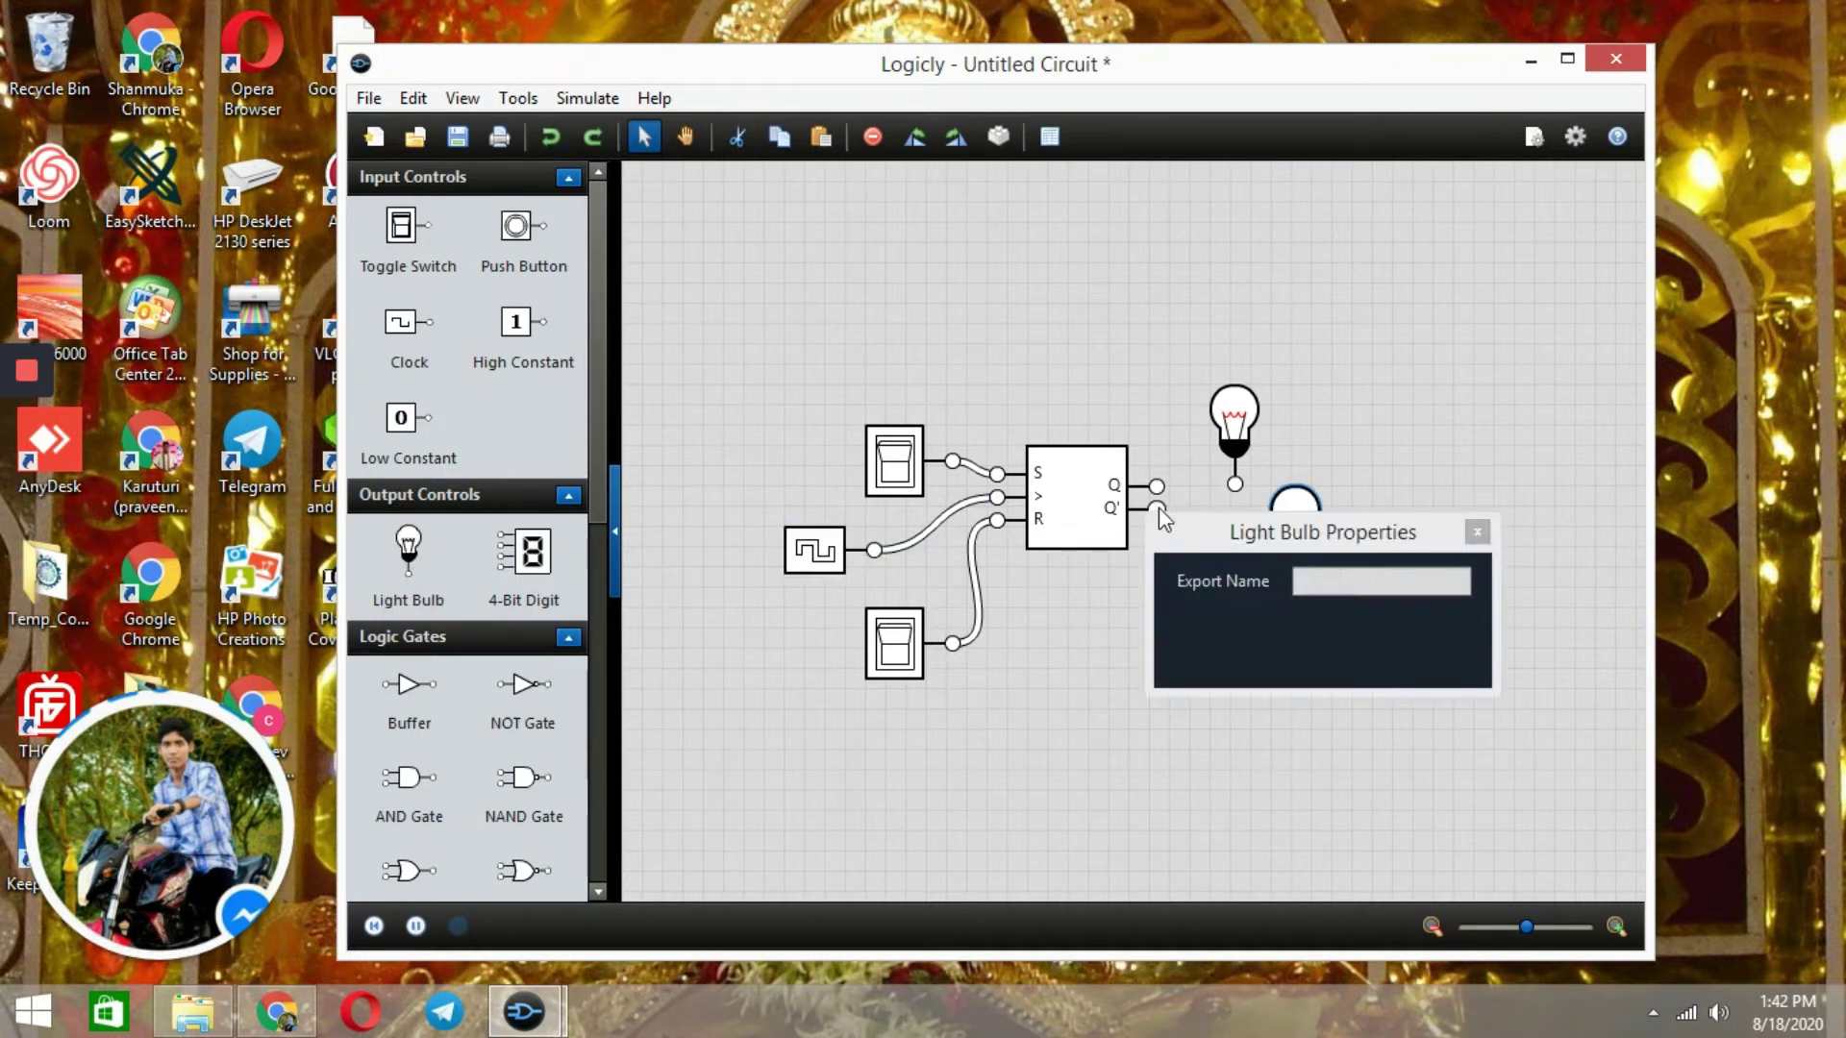
click(1356, 573)
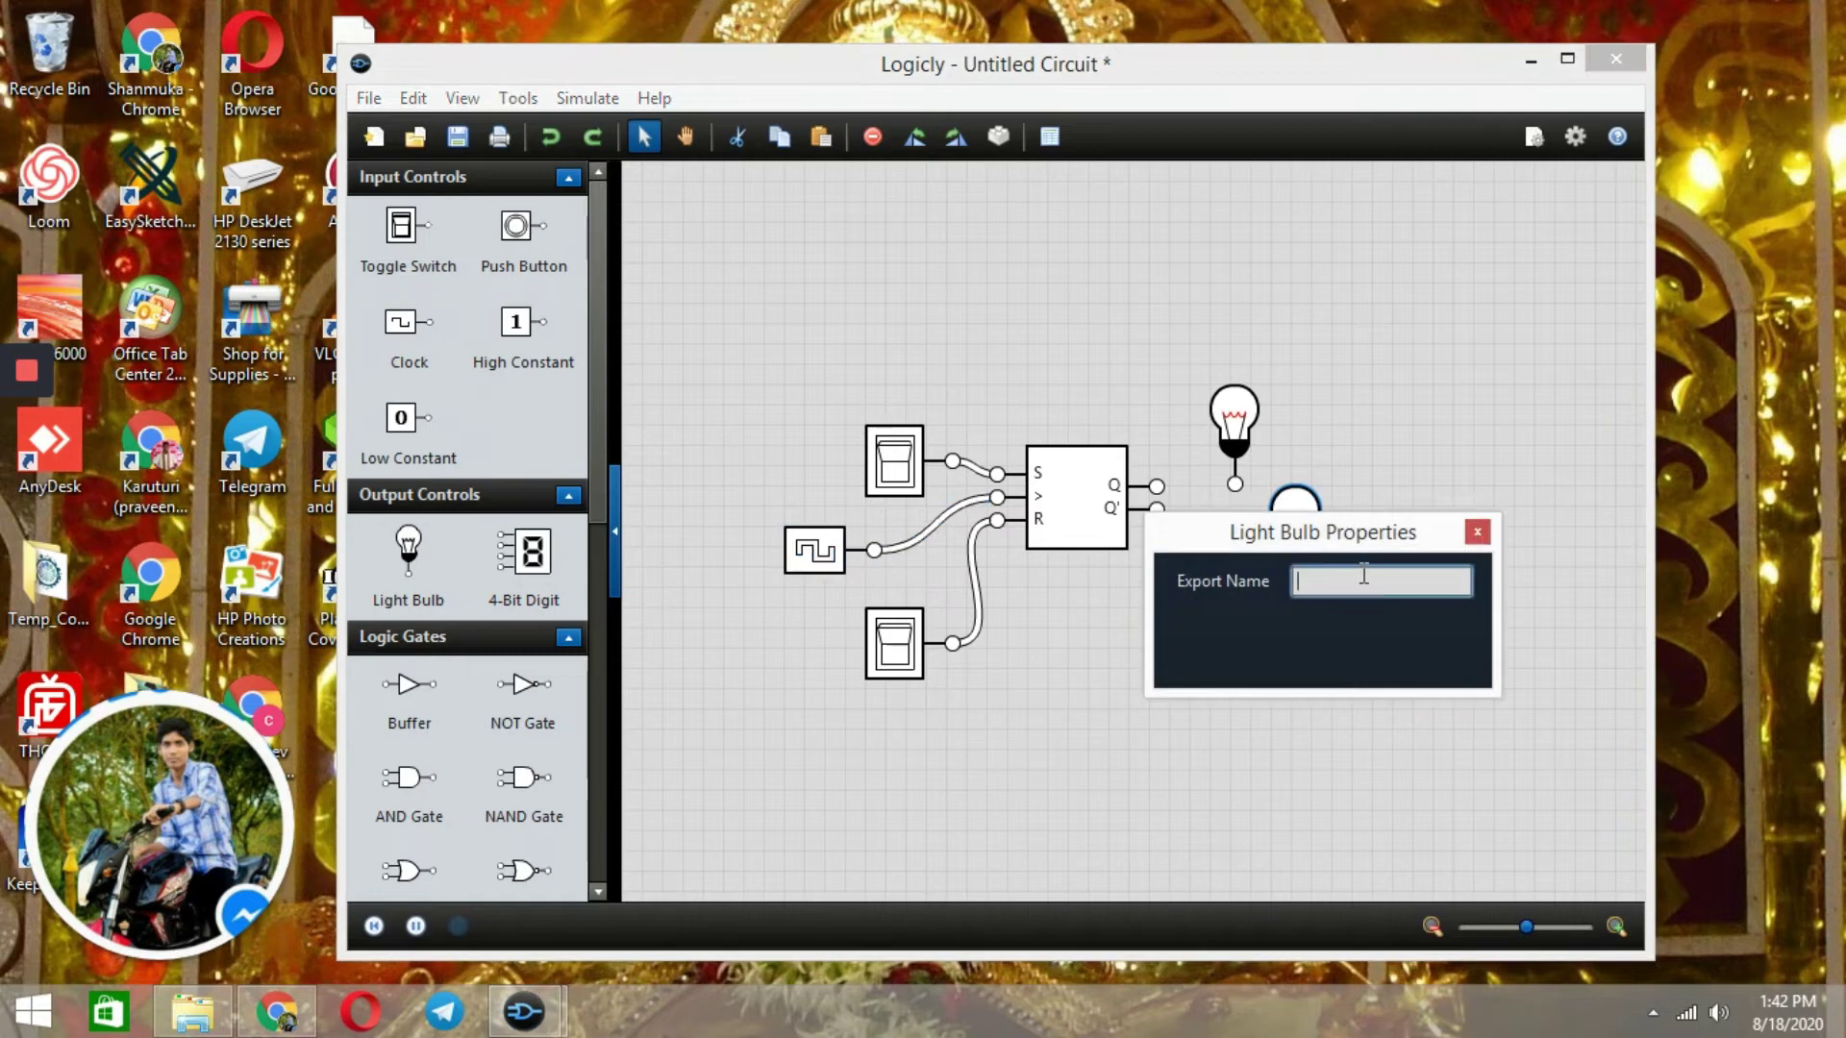
text(qut2)
key(Left)
key(BackSpace)
text(o)
click(1477, 533)
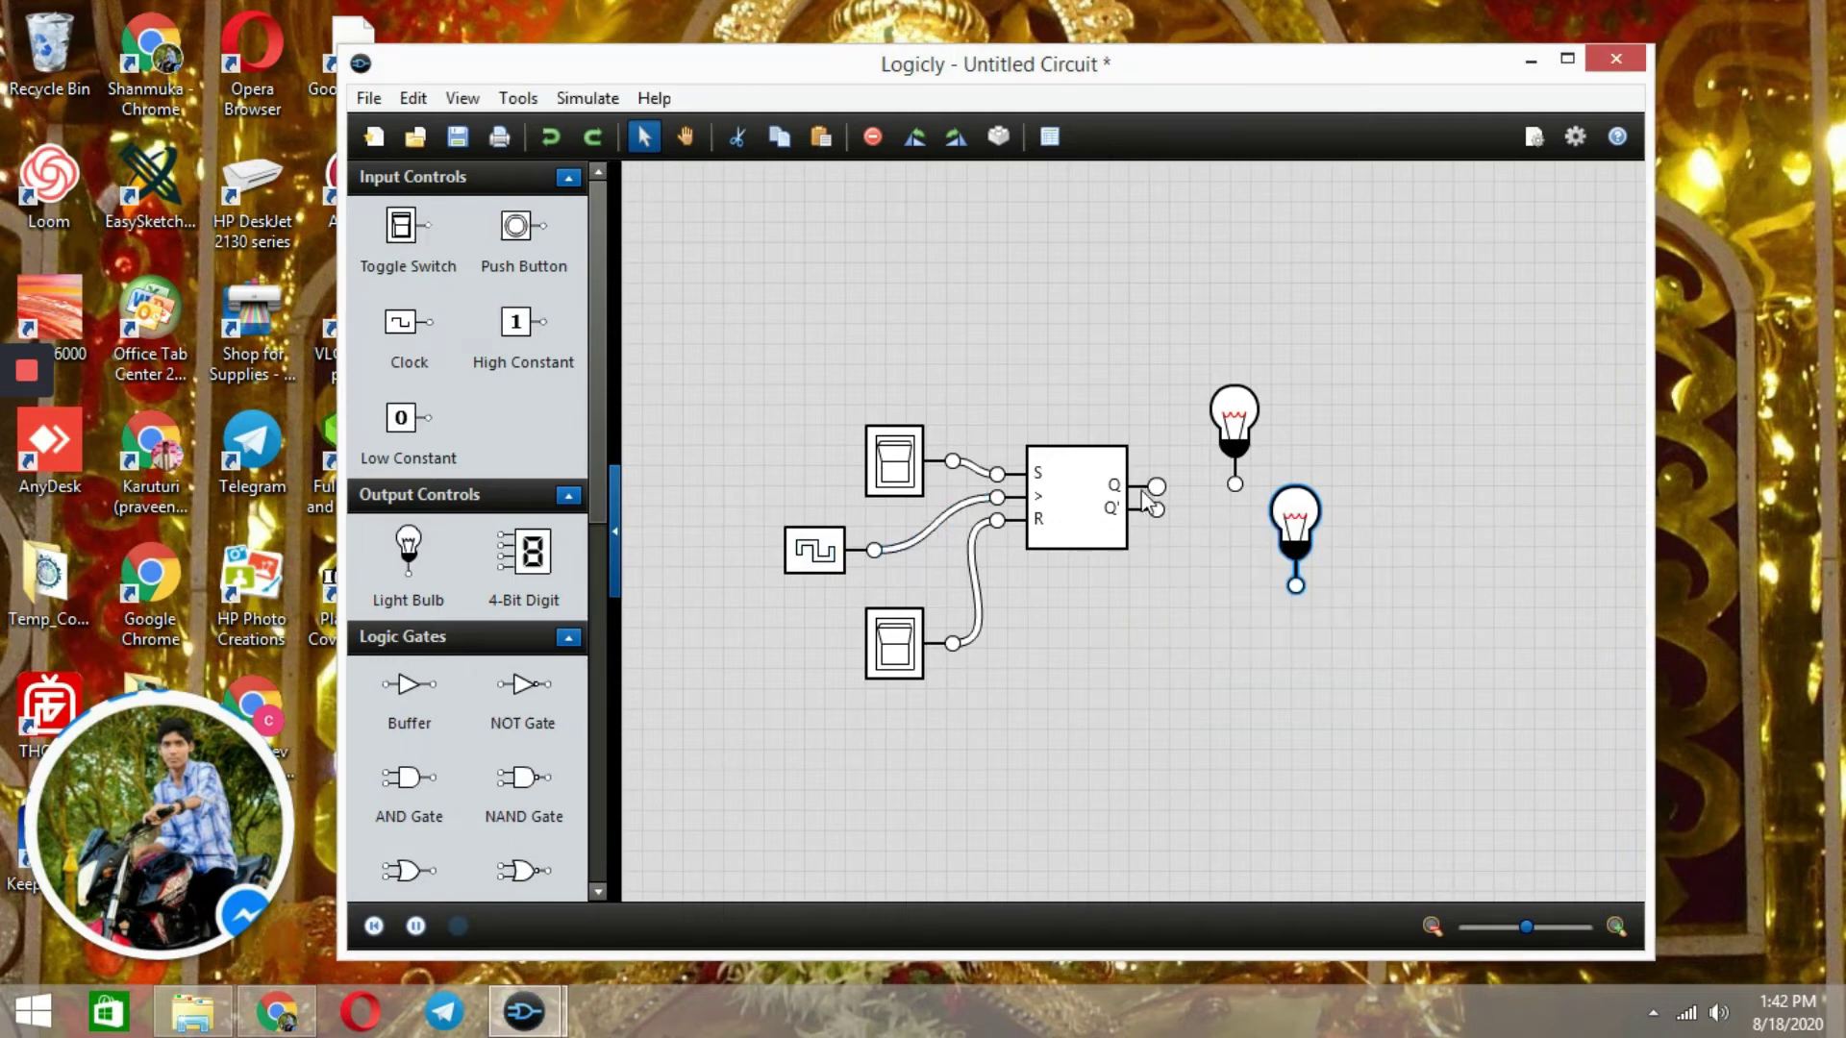
mouse_move(1154, 487)
mouse_down()
mouse_move(1234, 484)
mouse_move(1250, 546)
mouse_move(1295, 586)
mouse_up()
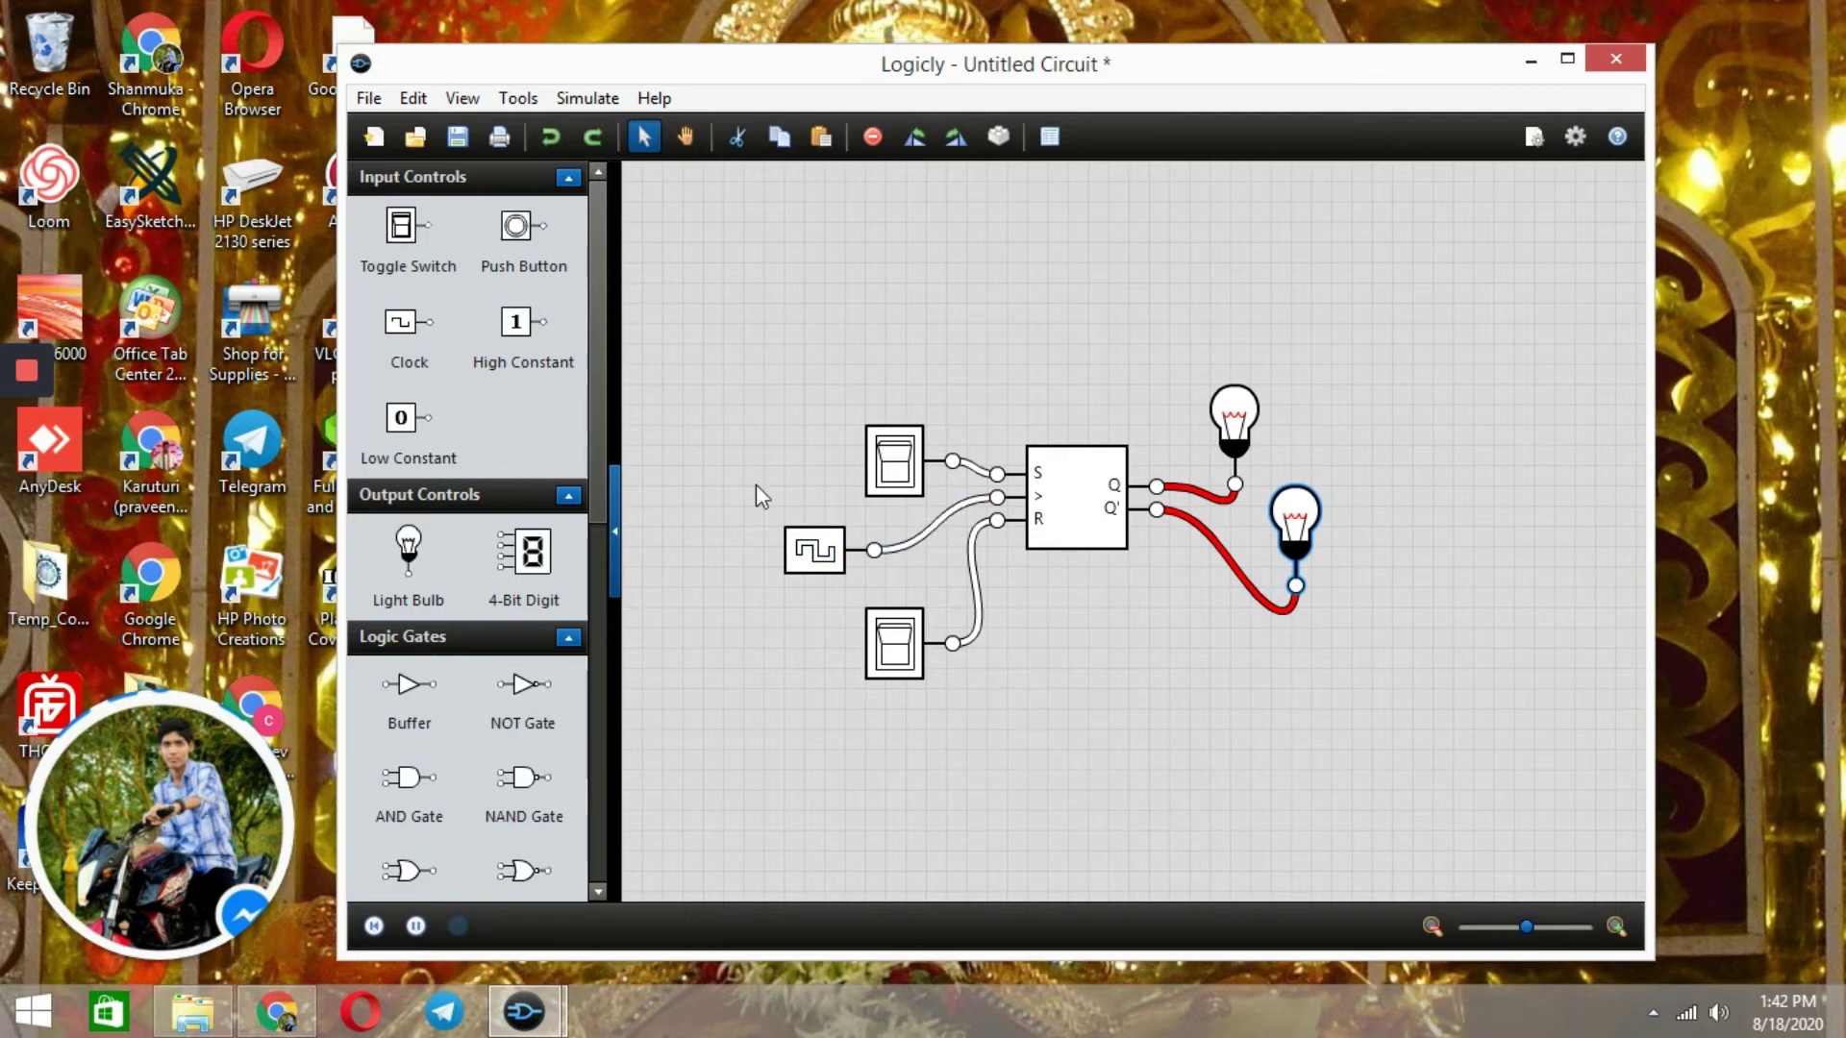
Test the SR flip-flop with only the S switch on, with only the R switch on, and with both off.
click(894, 466)
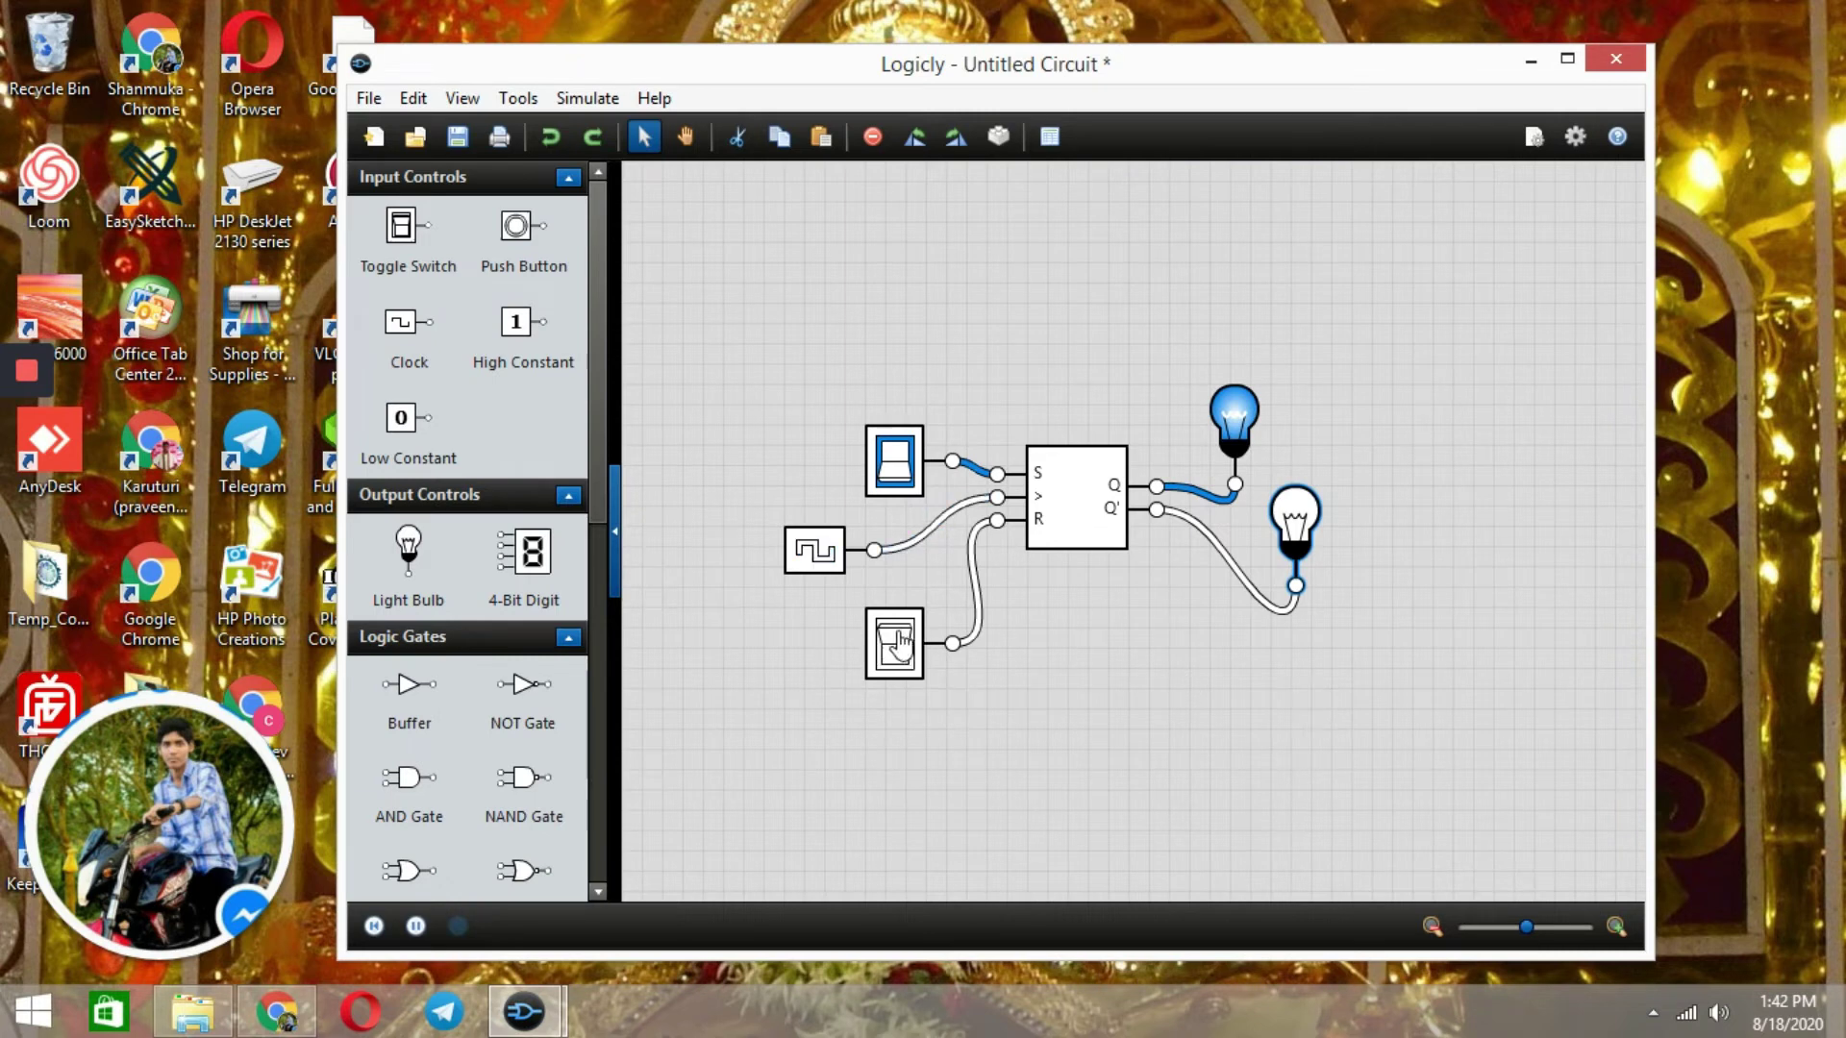
click(897, 471)
click(894, 640)
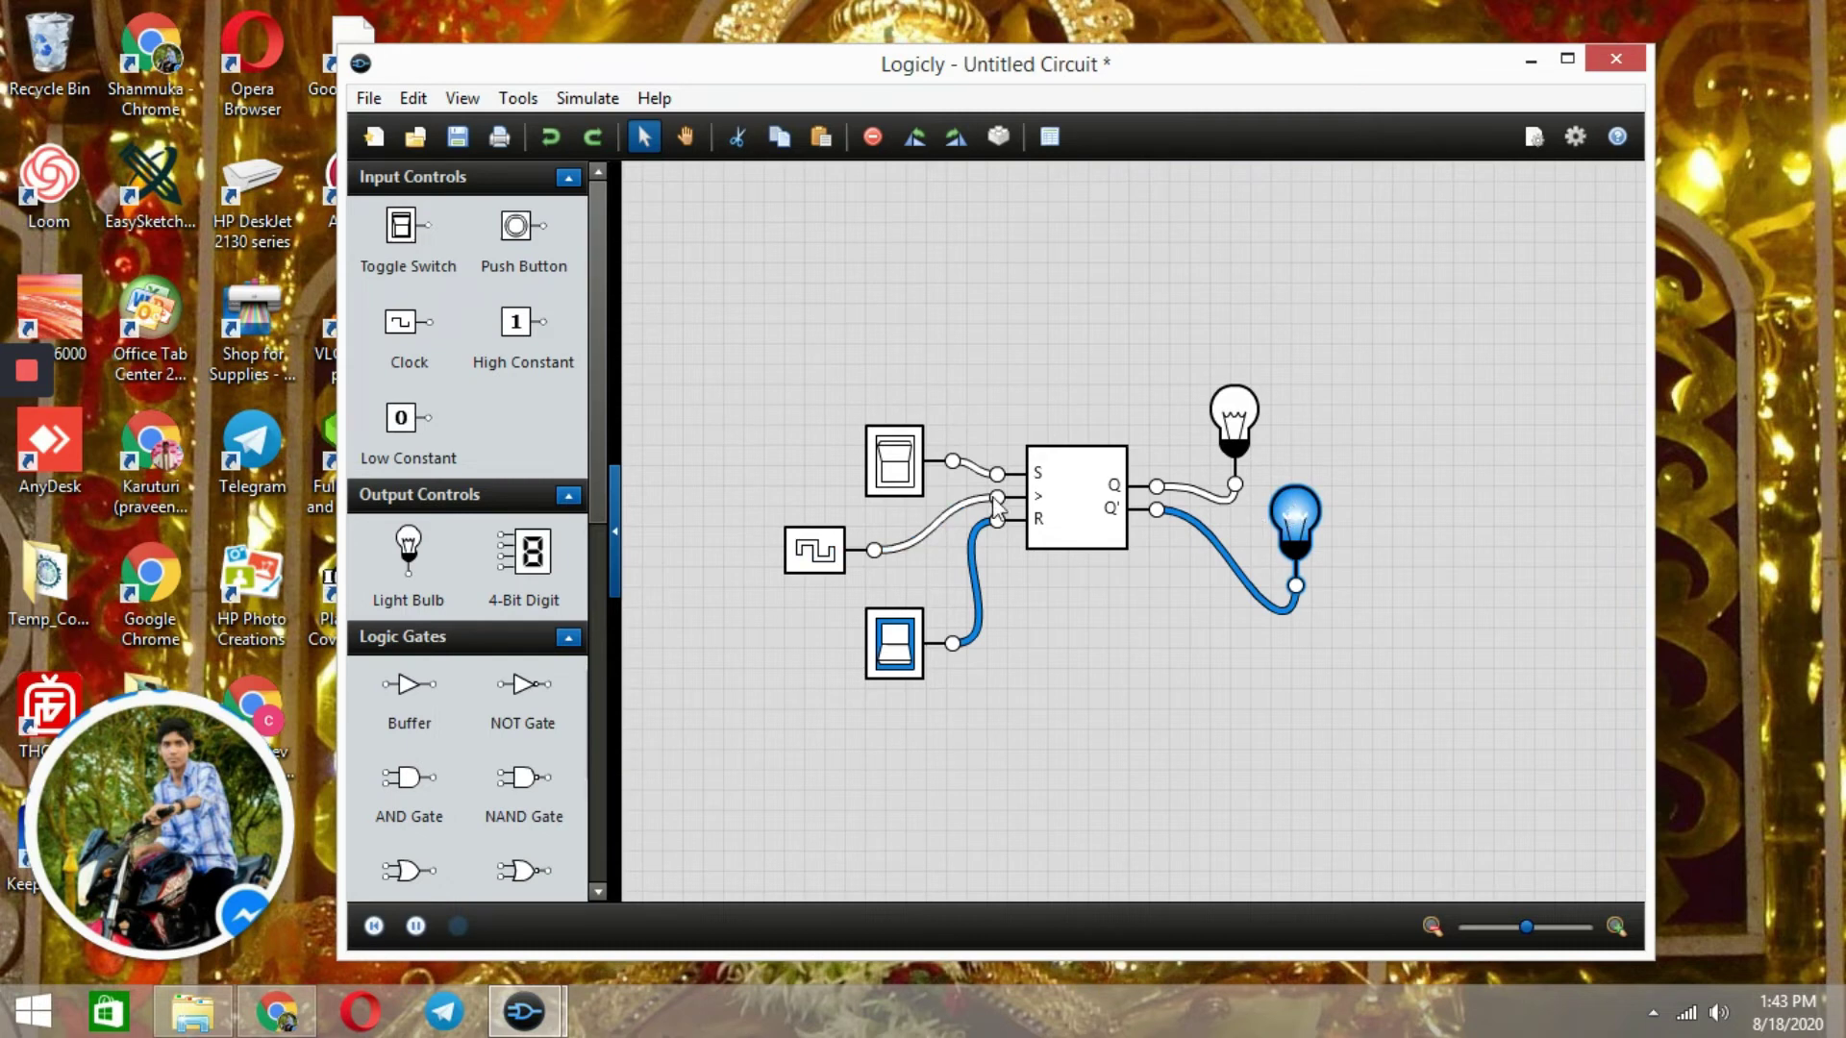
click(896, 663)
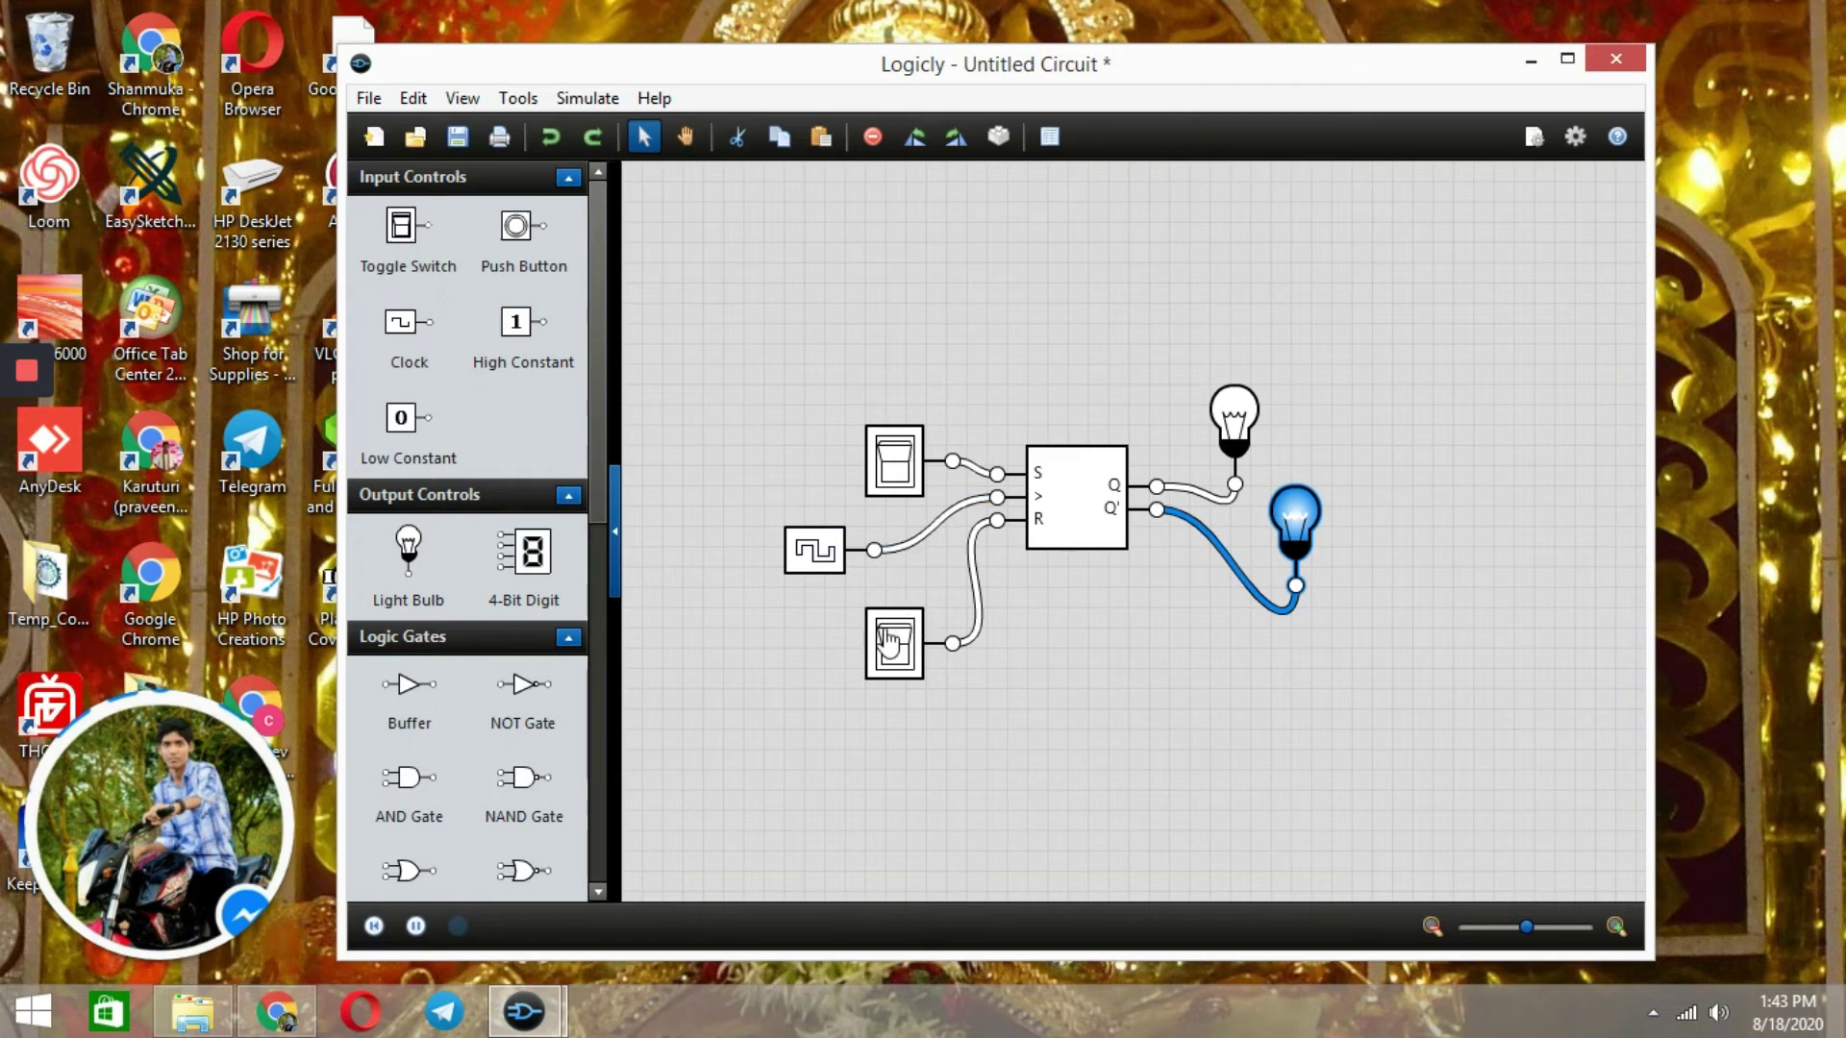
Test the SR flip-flop by turning S on and adding R, then switch R and S off again.
click(904, 466)
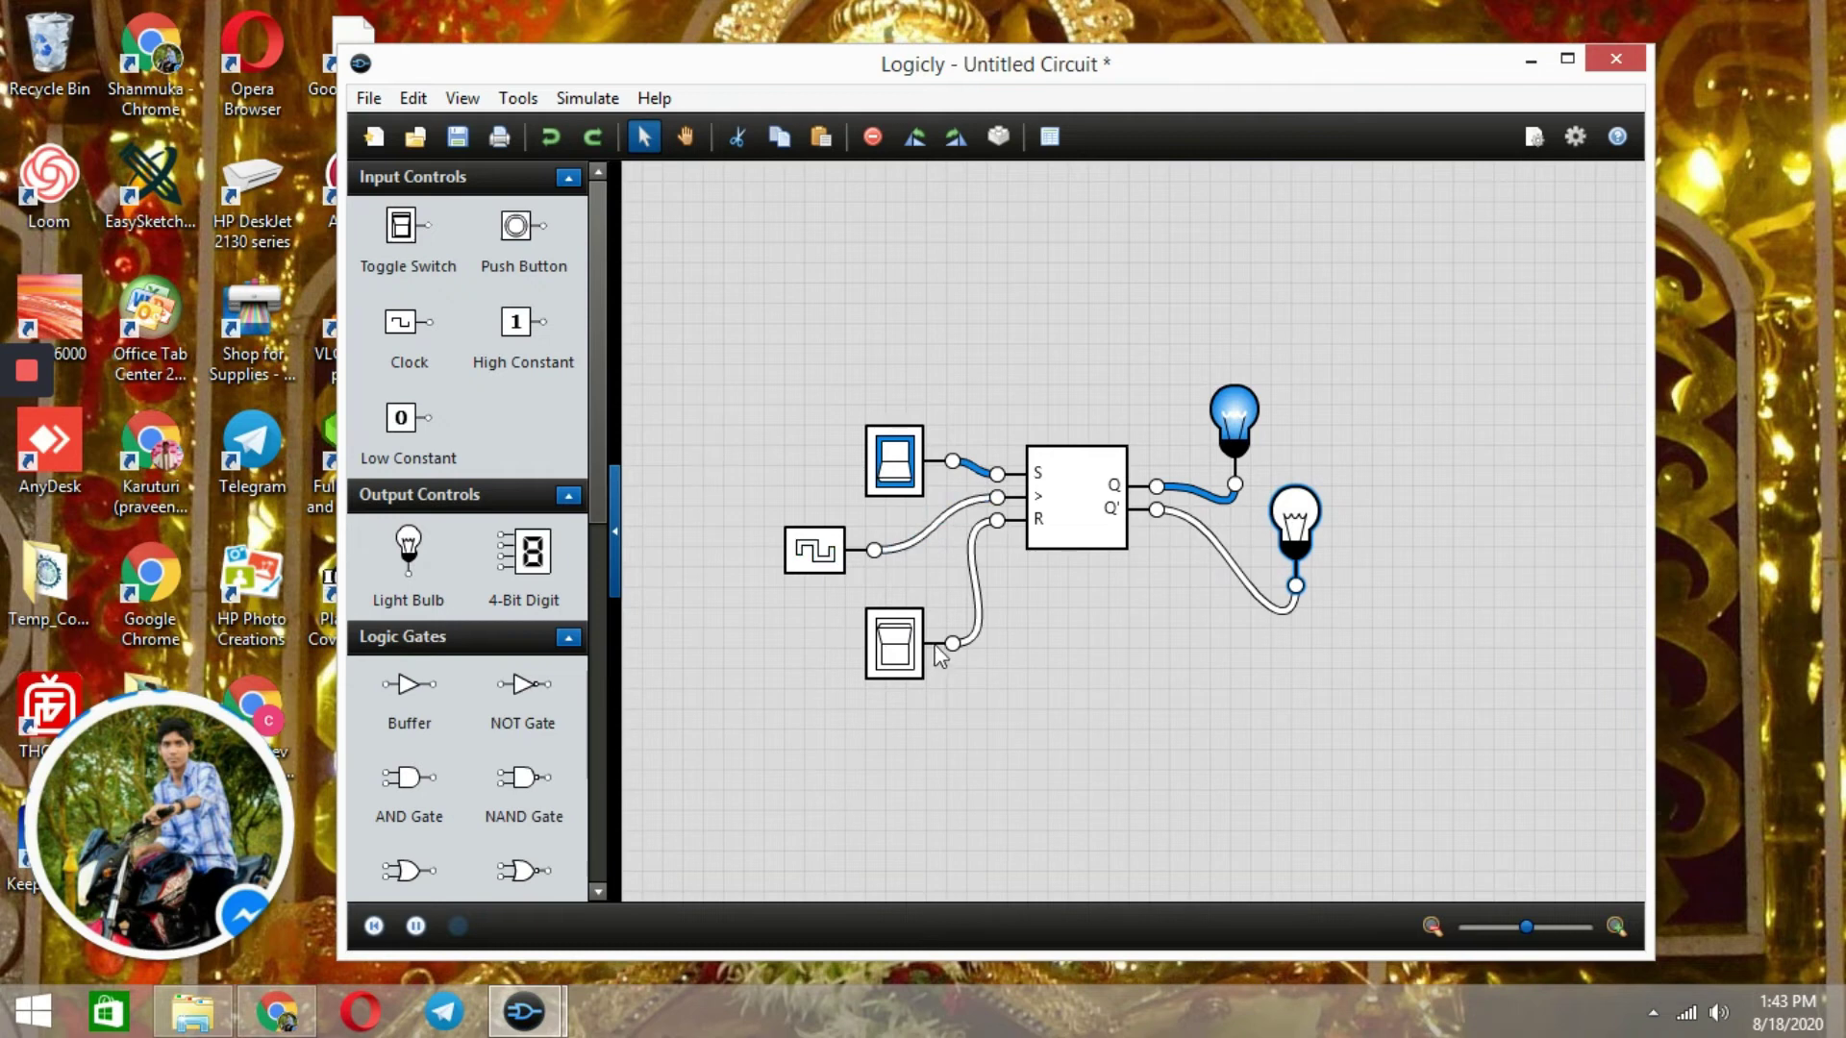
click(899, 644)
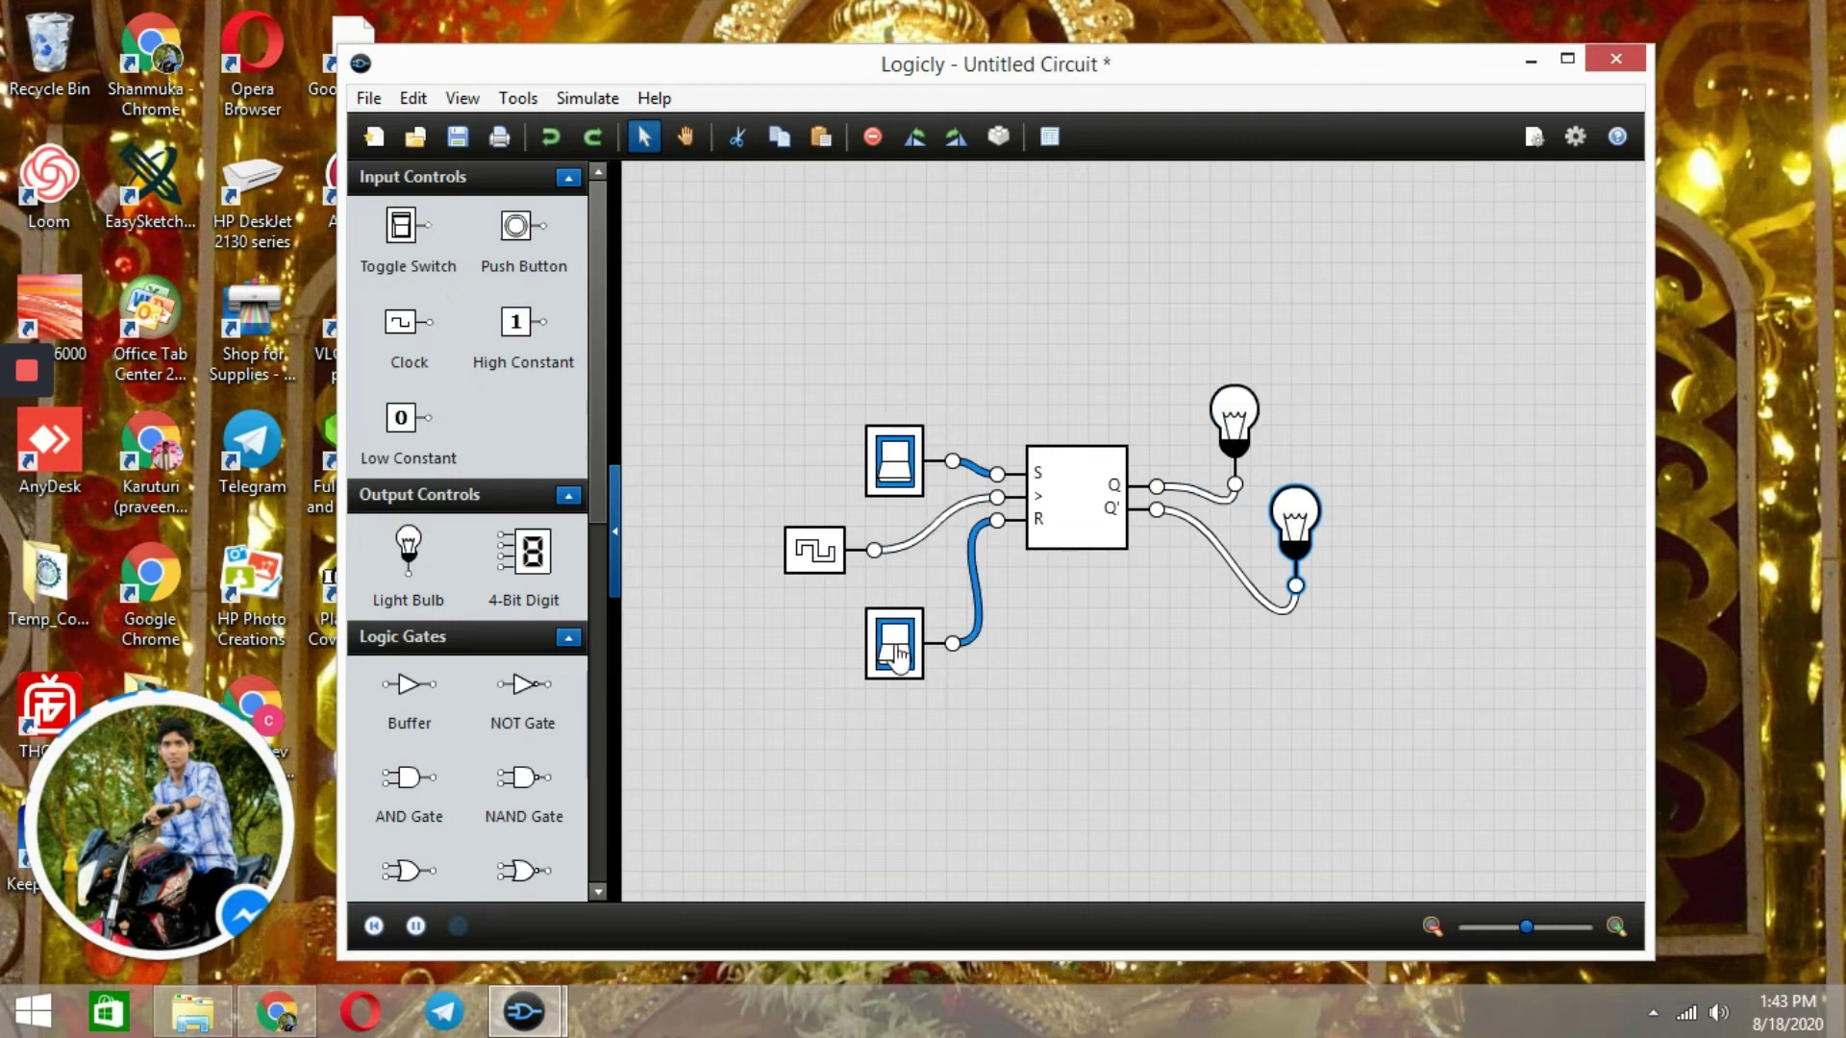
click(898, 656)
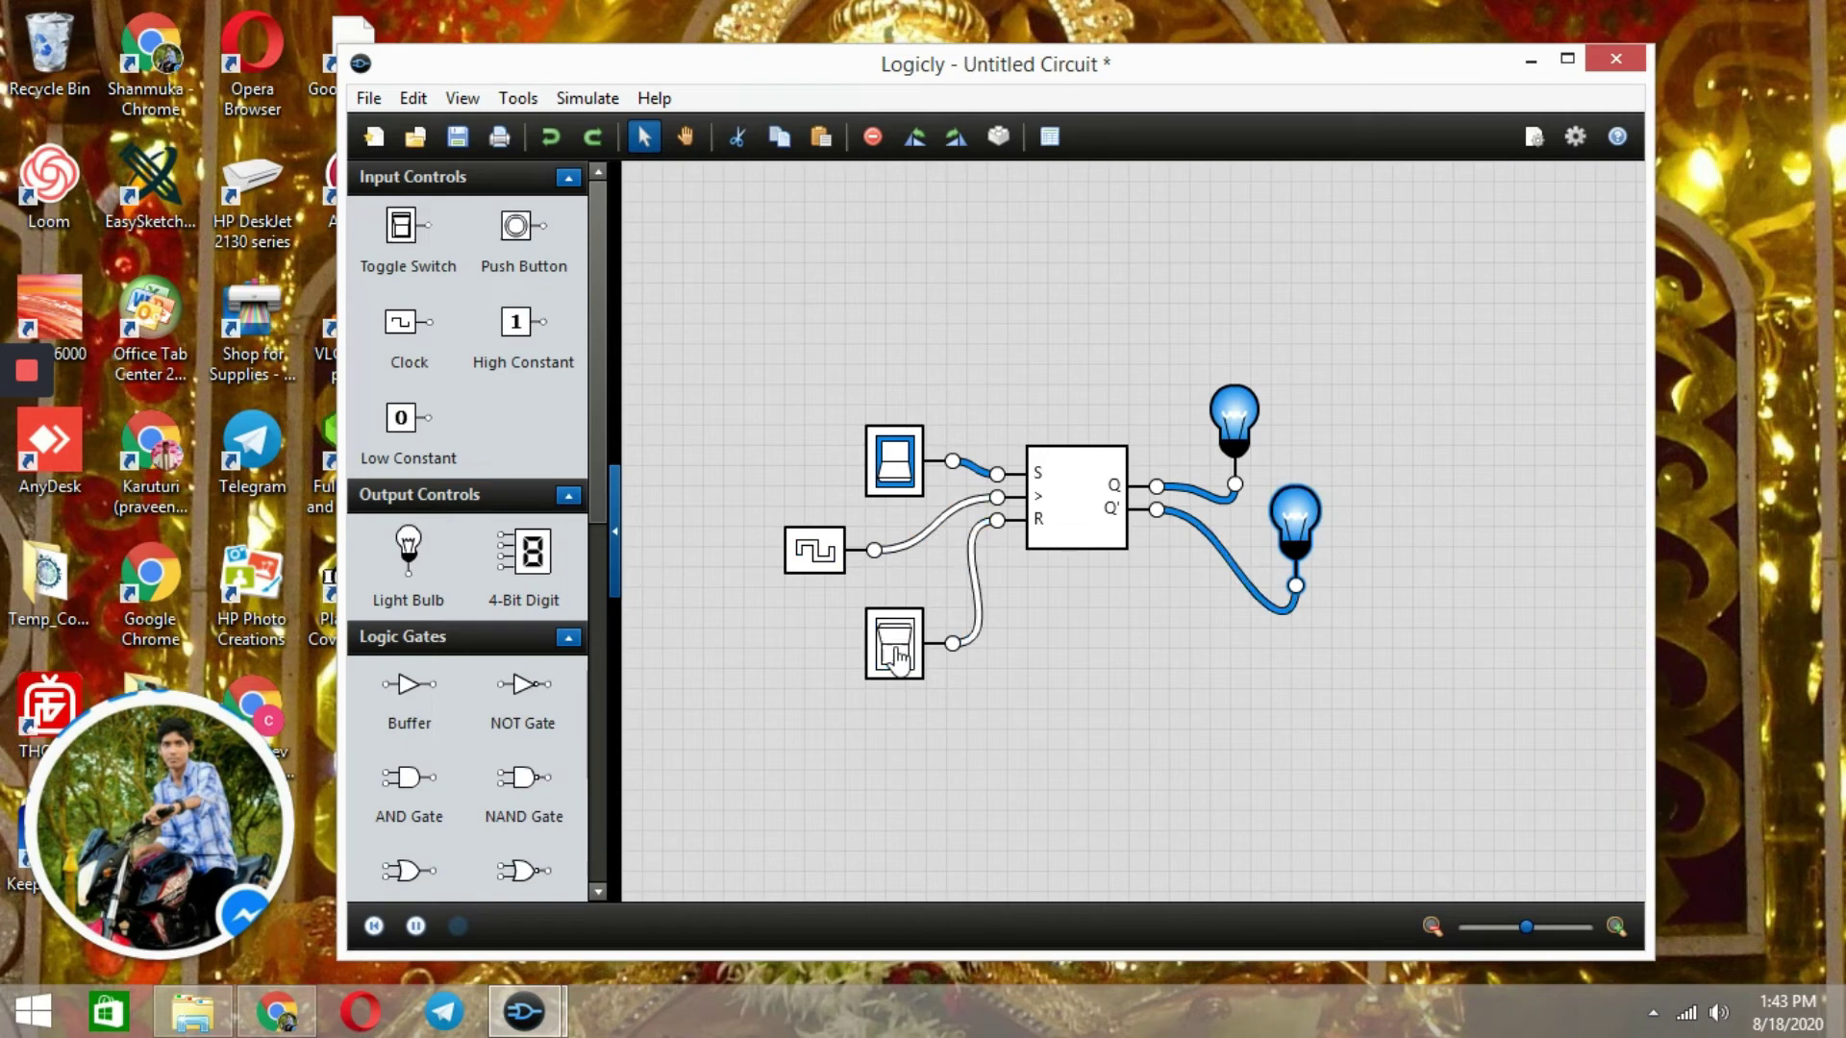
click(892, 481)
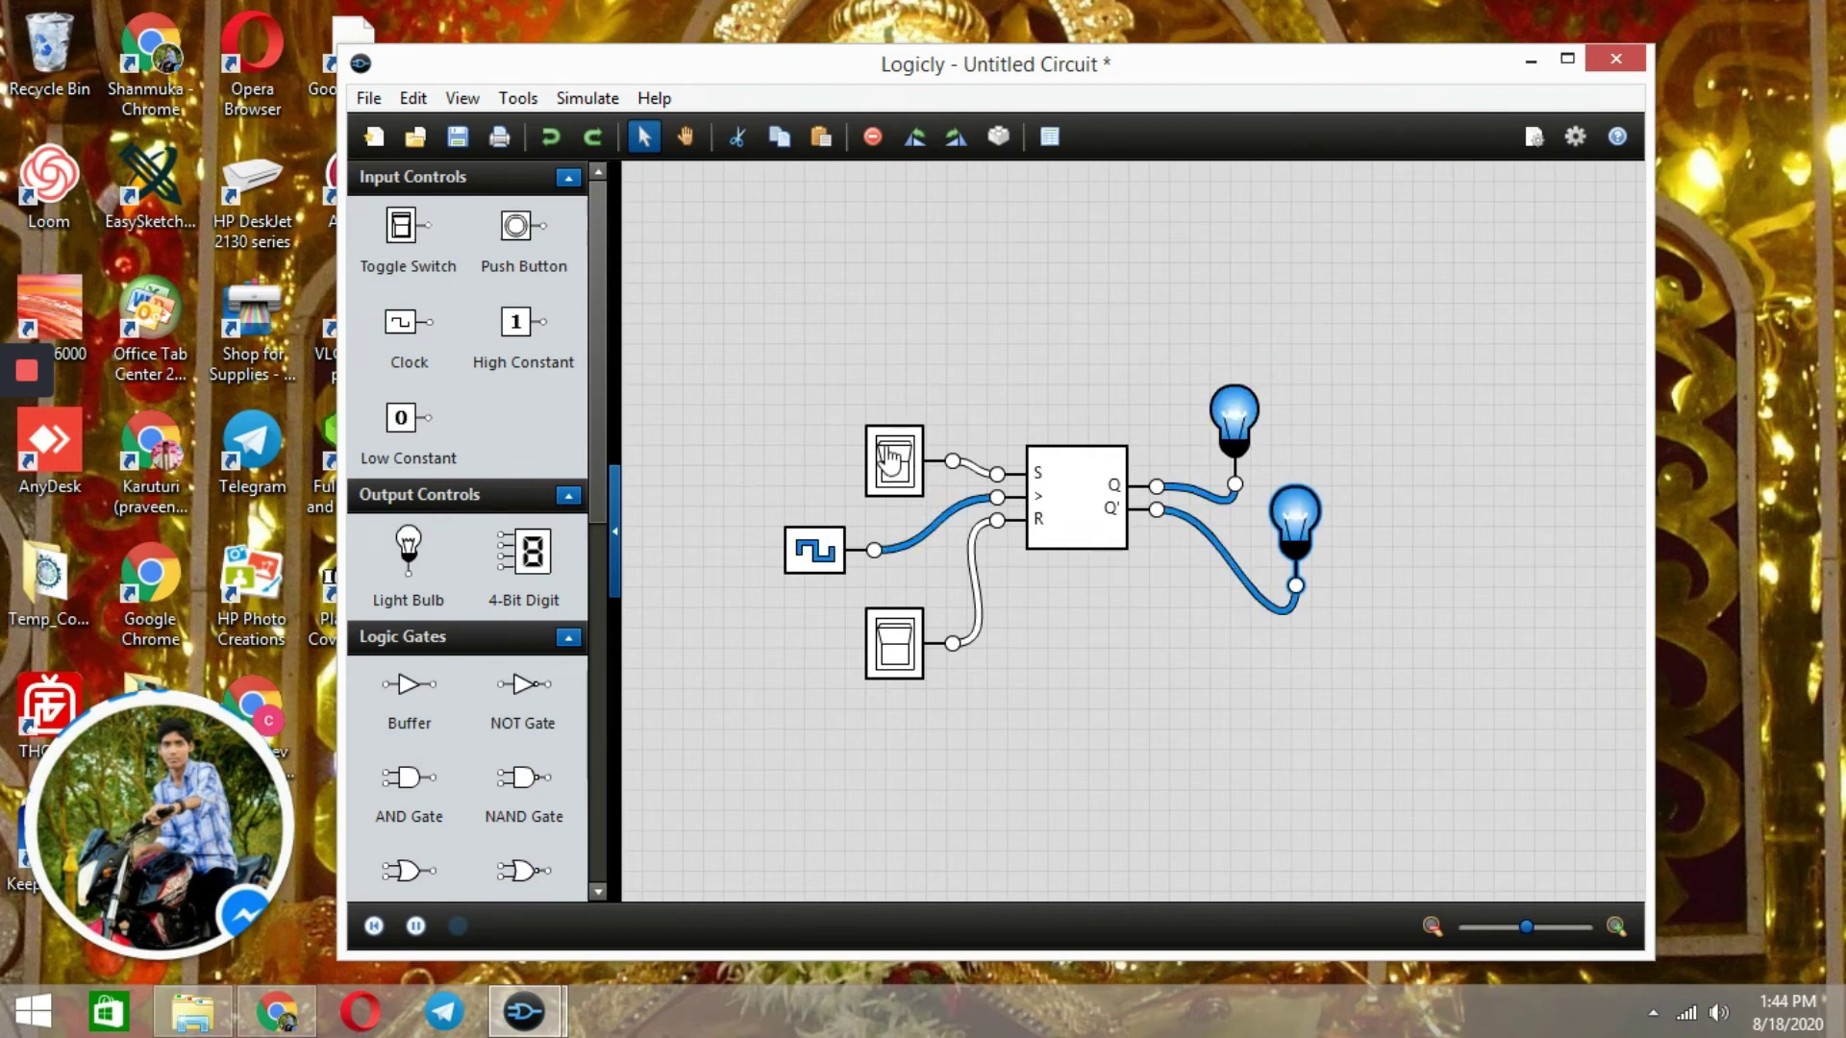
Retest the SR flip-flop with S toggled, both inputs on, only R on and both off, ending with only S on.
click(891, 459)
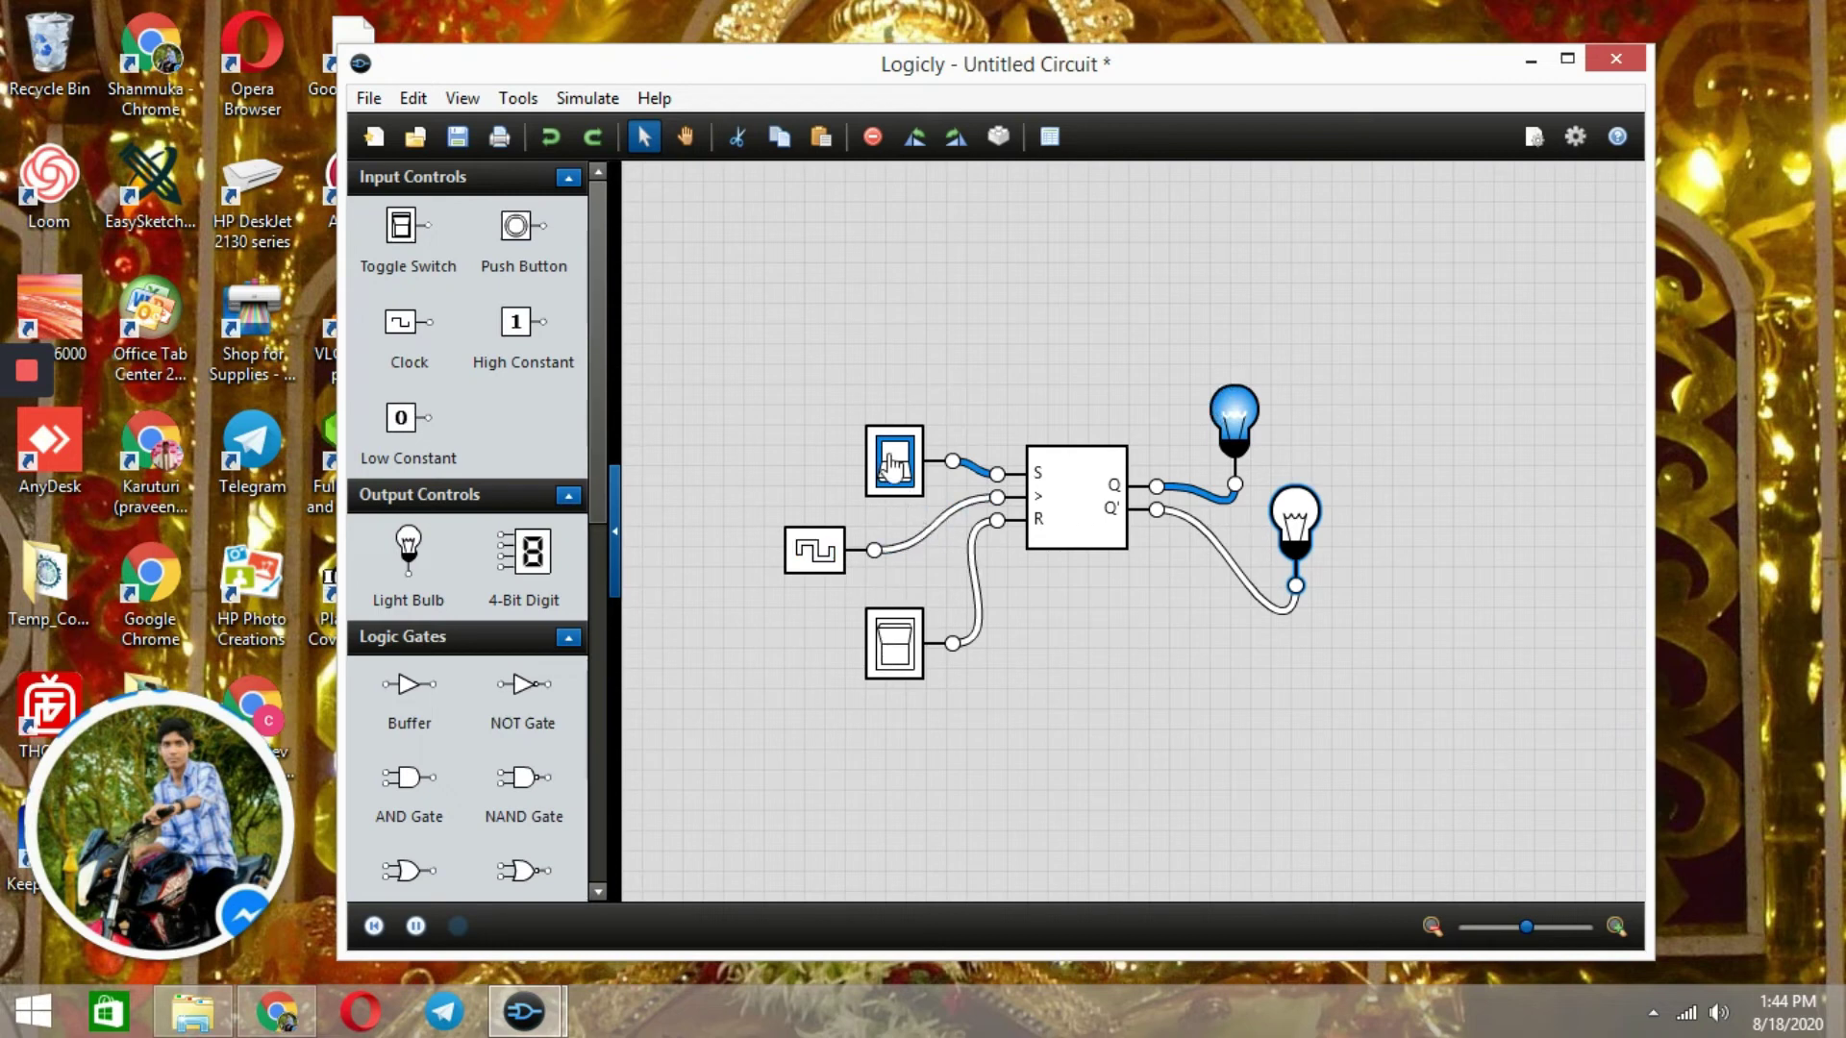
click(896, 481)
click(897, 459)
click(897, 636)
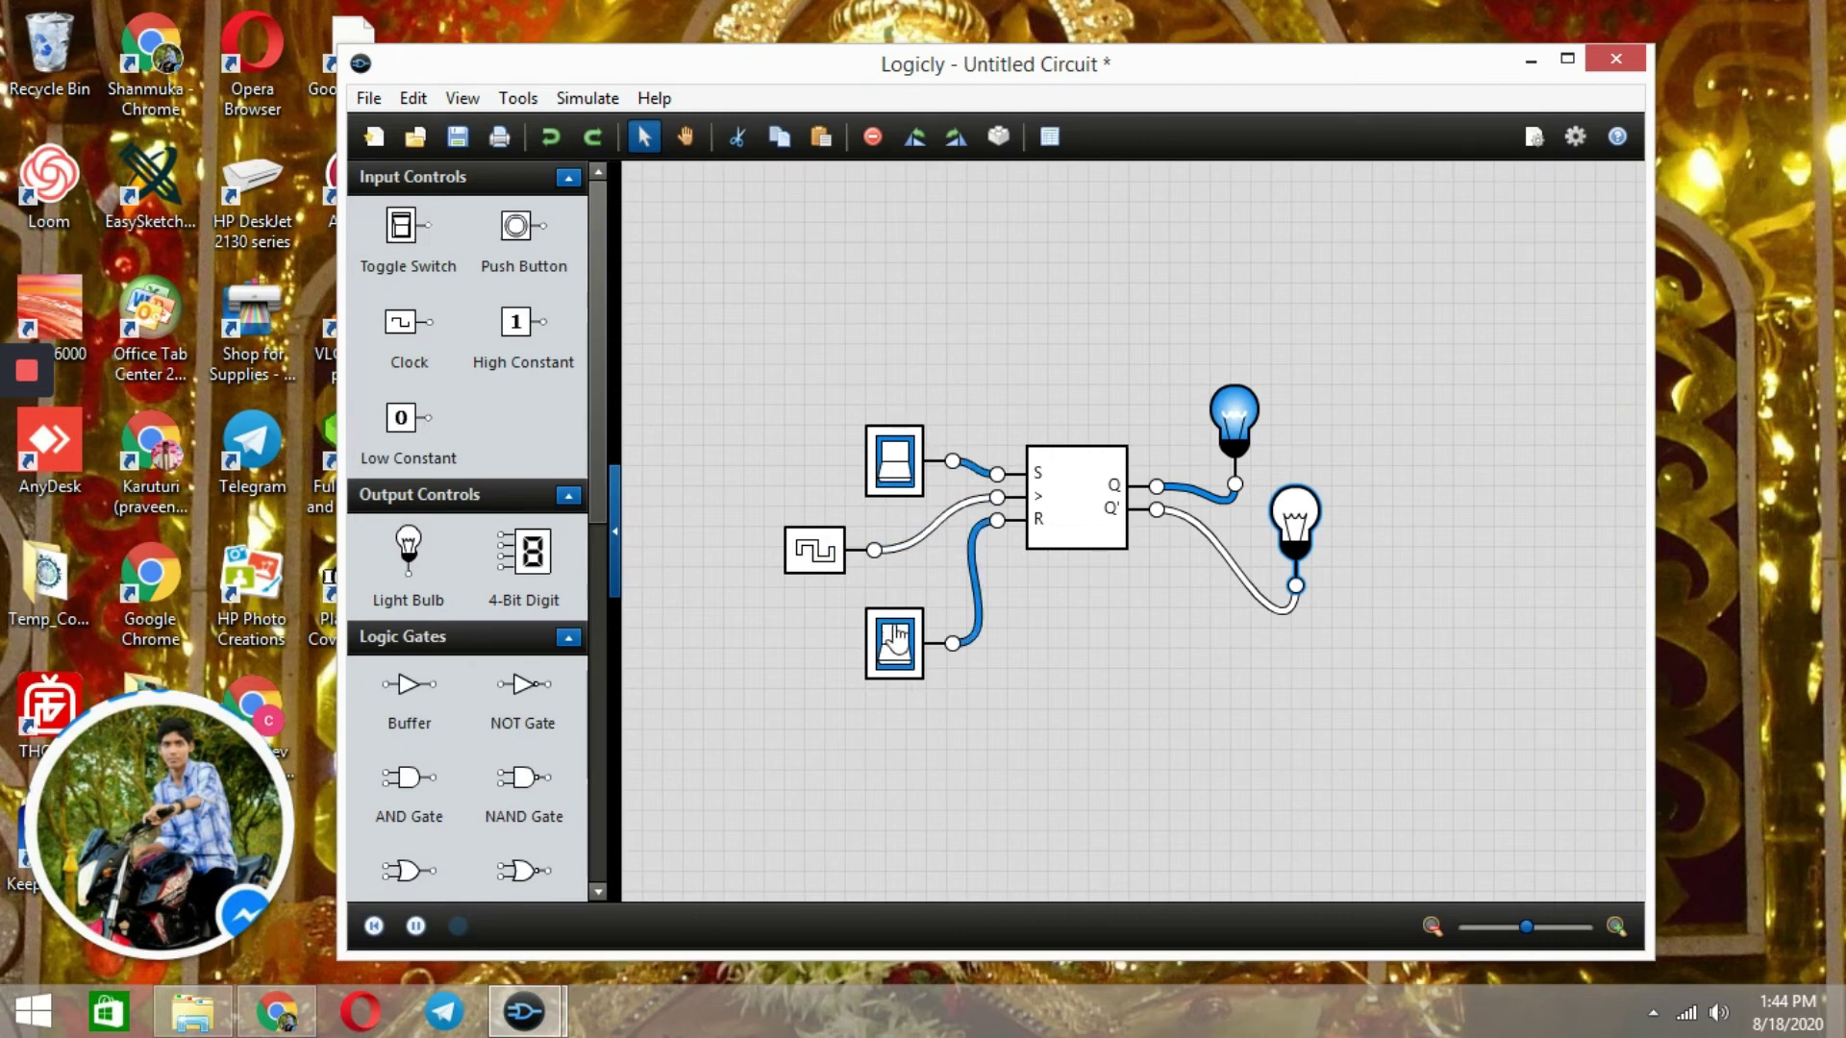
click(895, 479)
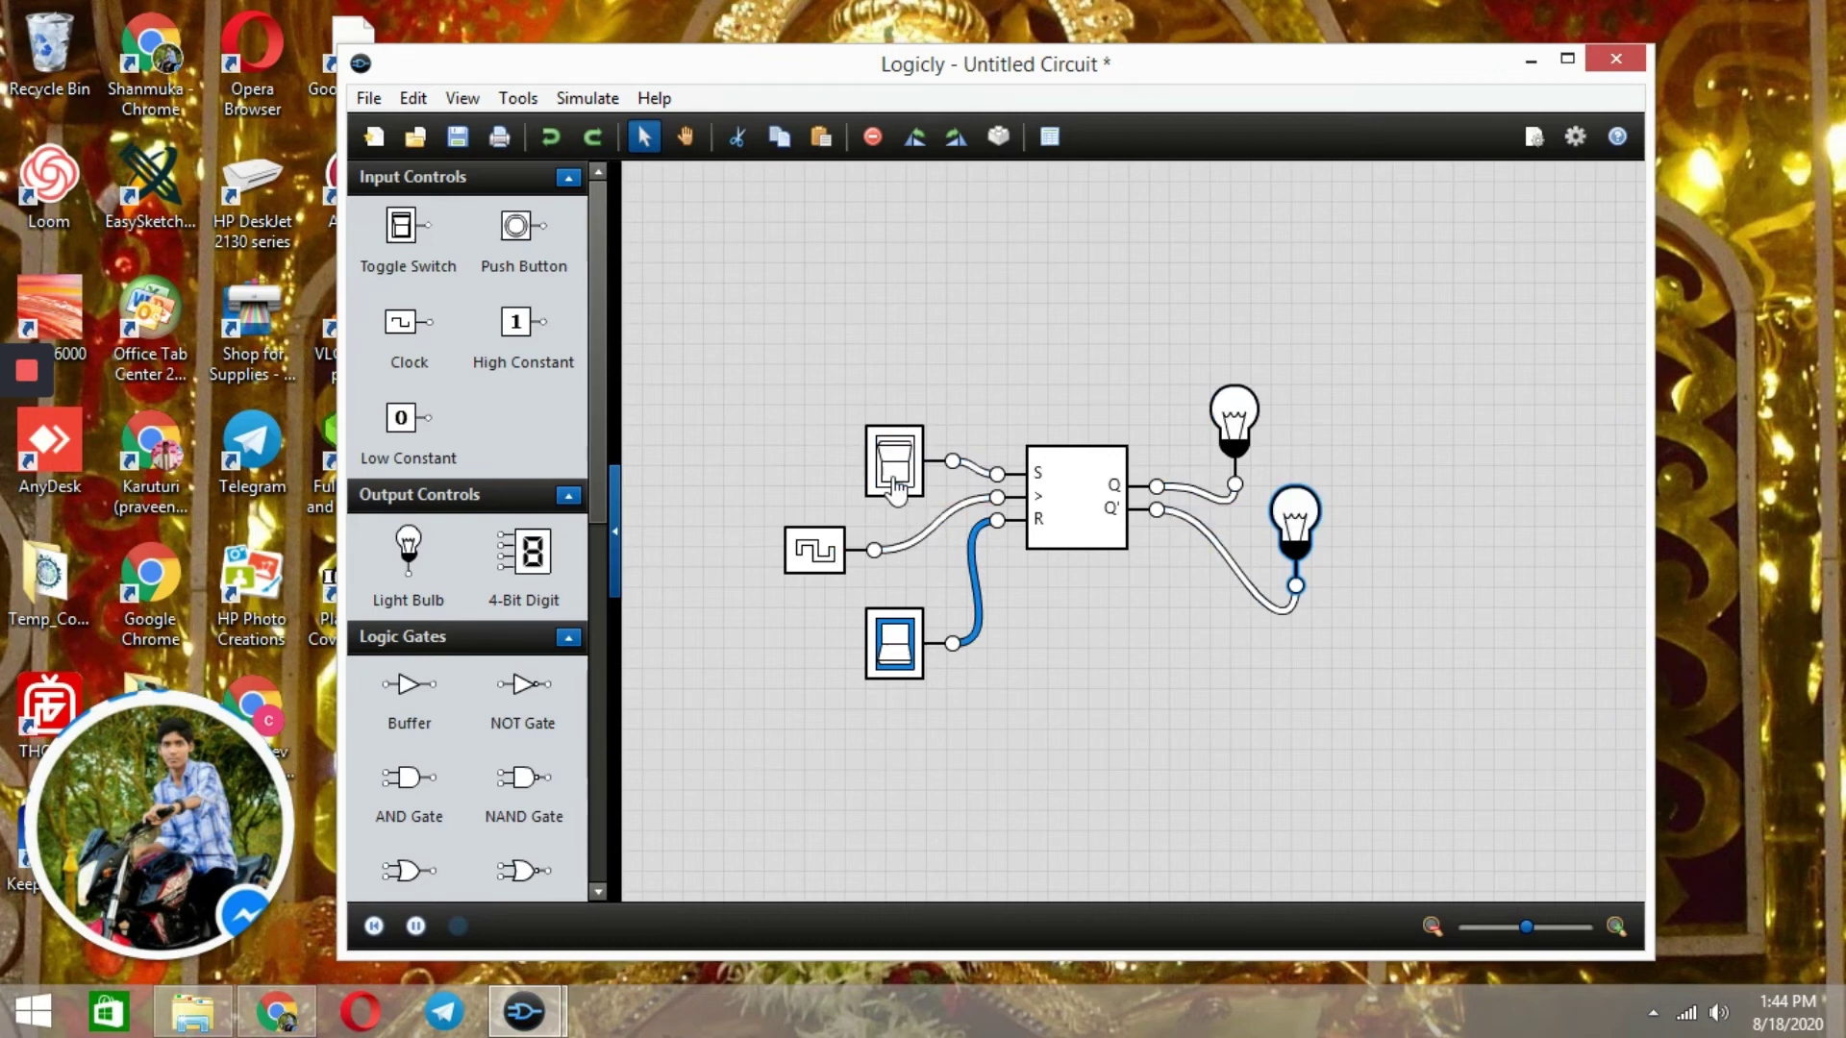
click(907, 663)
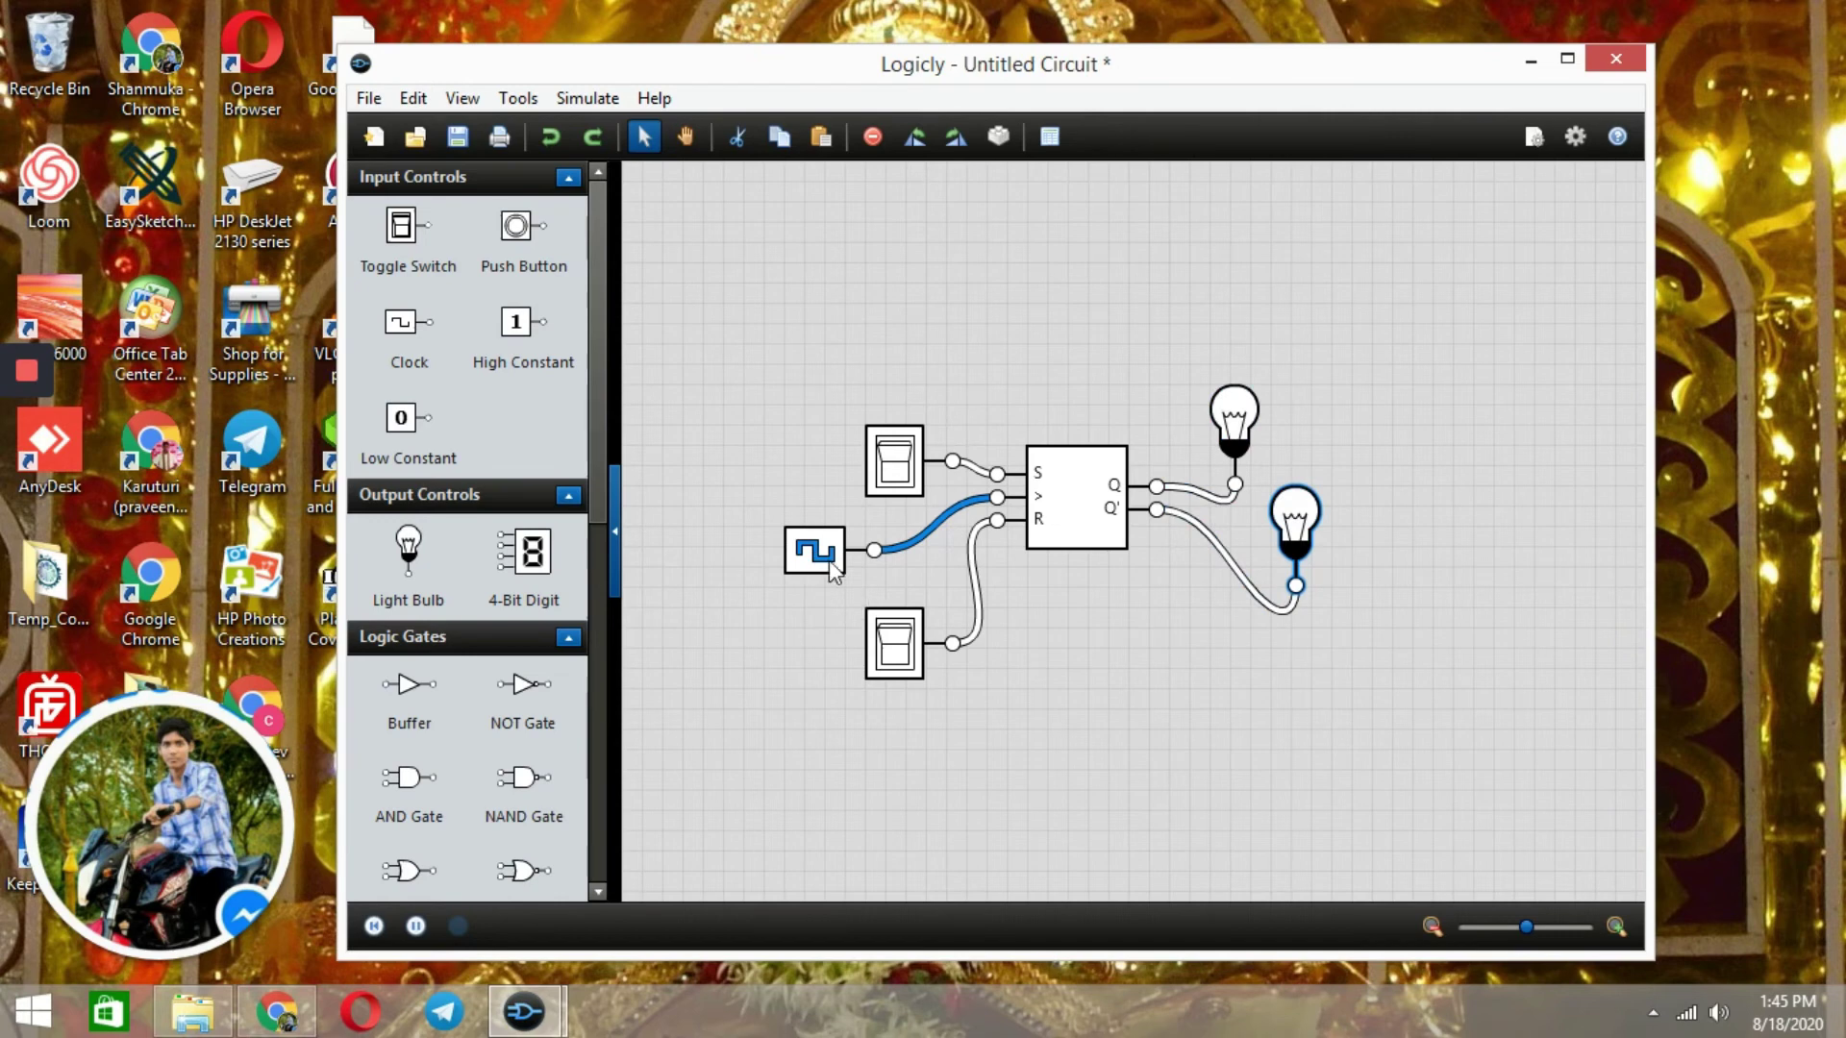
click(900, 465)
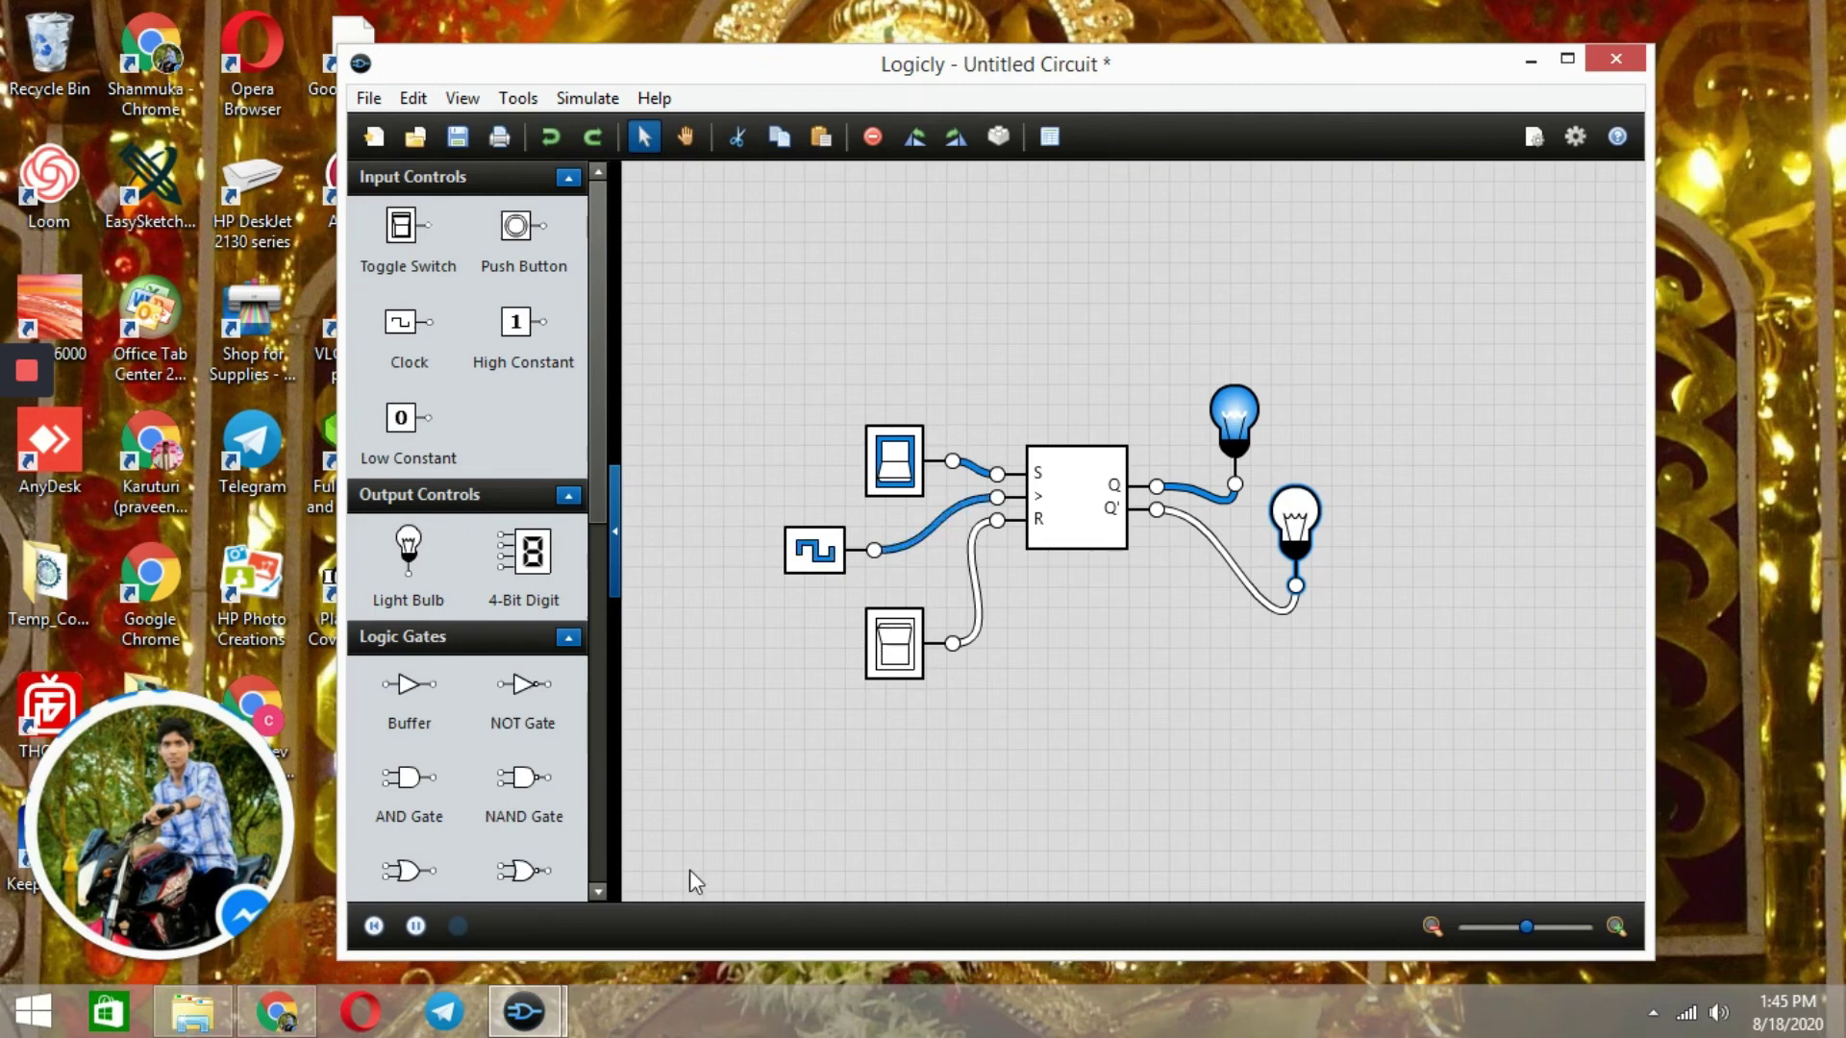
Switch to the D Latch circuit window and place a text label below its toggle switch.
mouse_move(527, 1034)
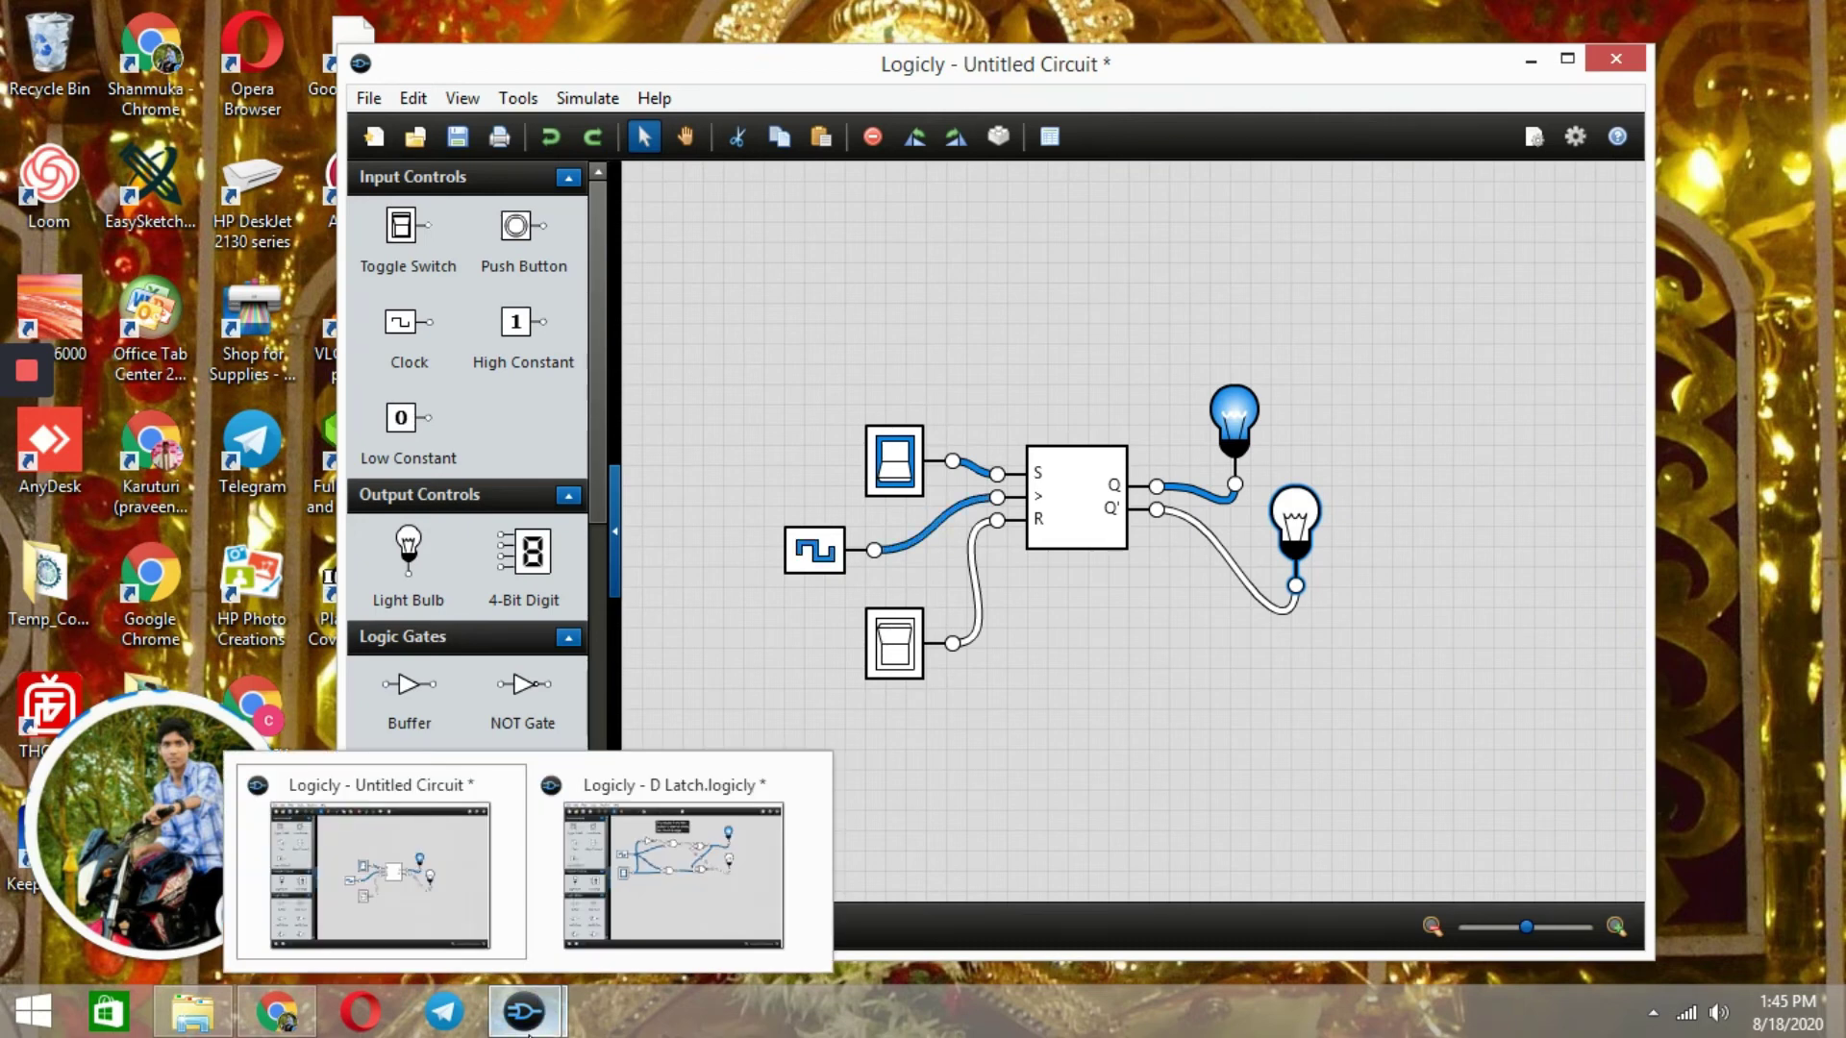
click(693, 906)
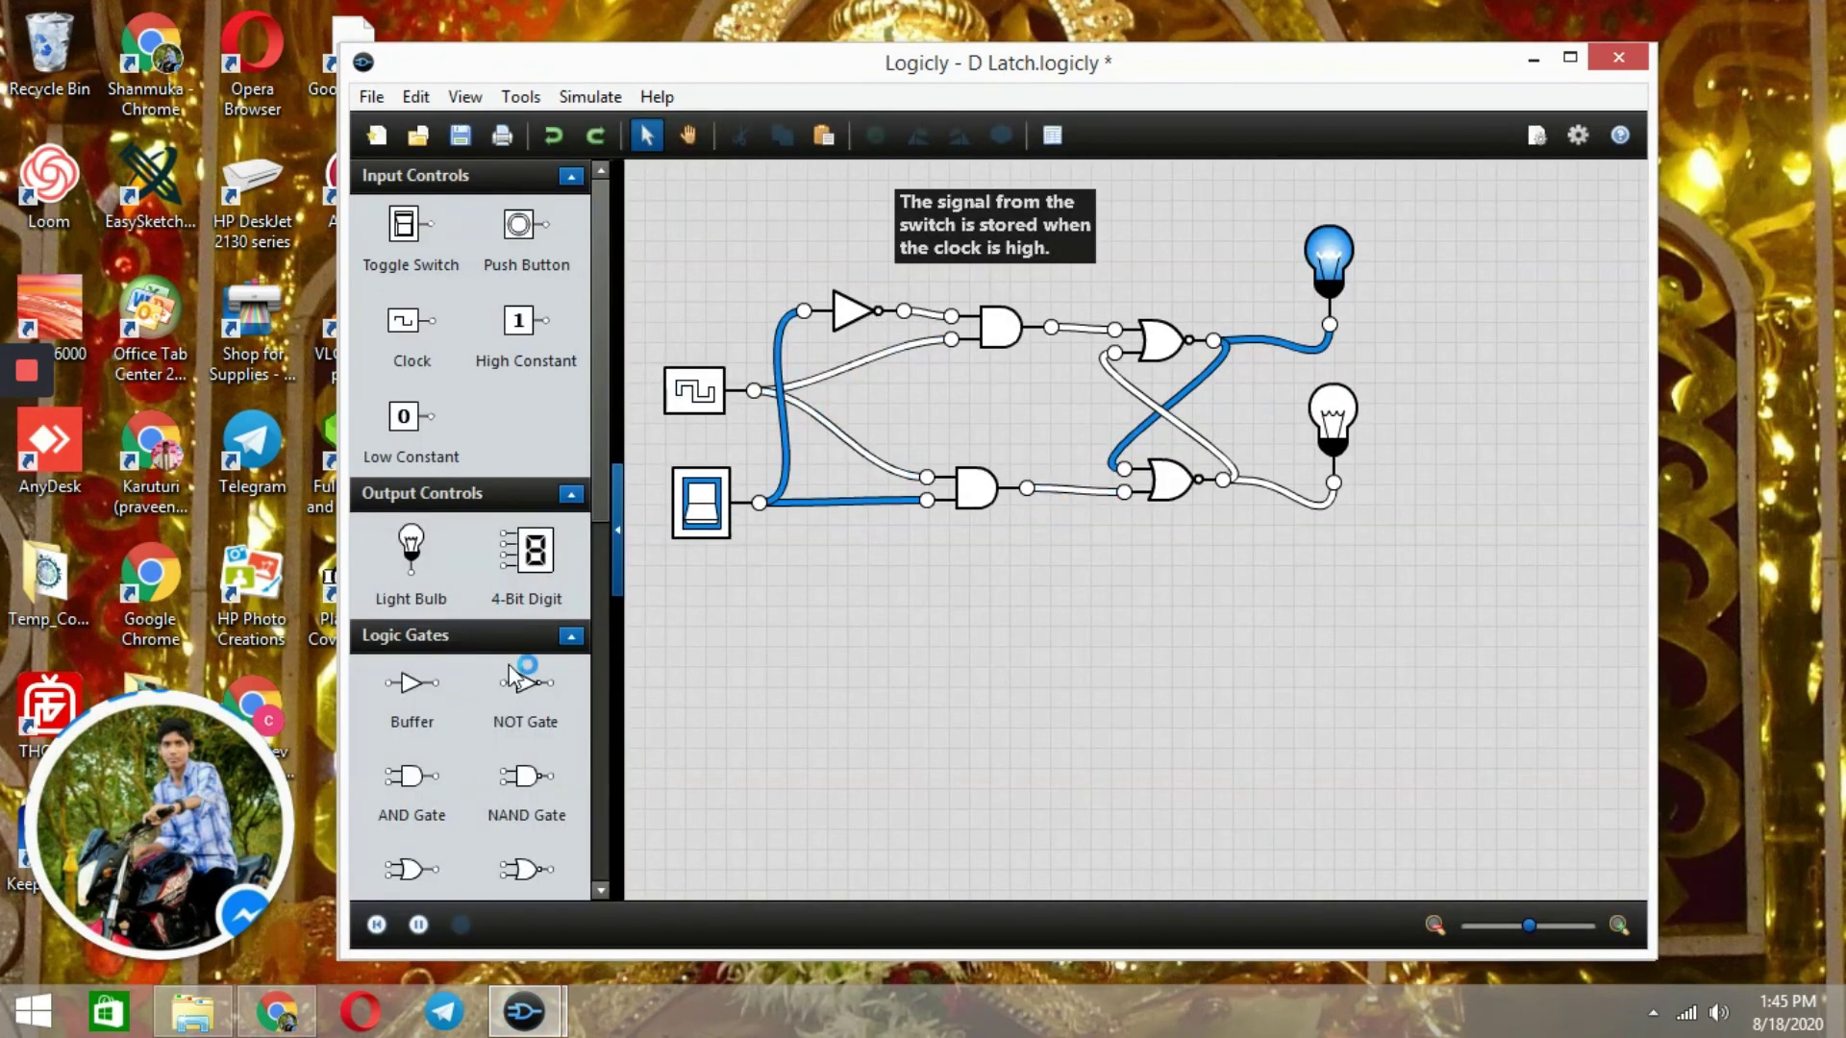
drag(603, 501, 606, 846)
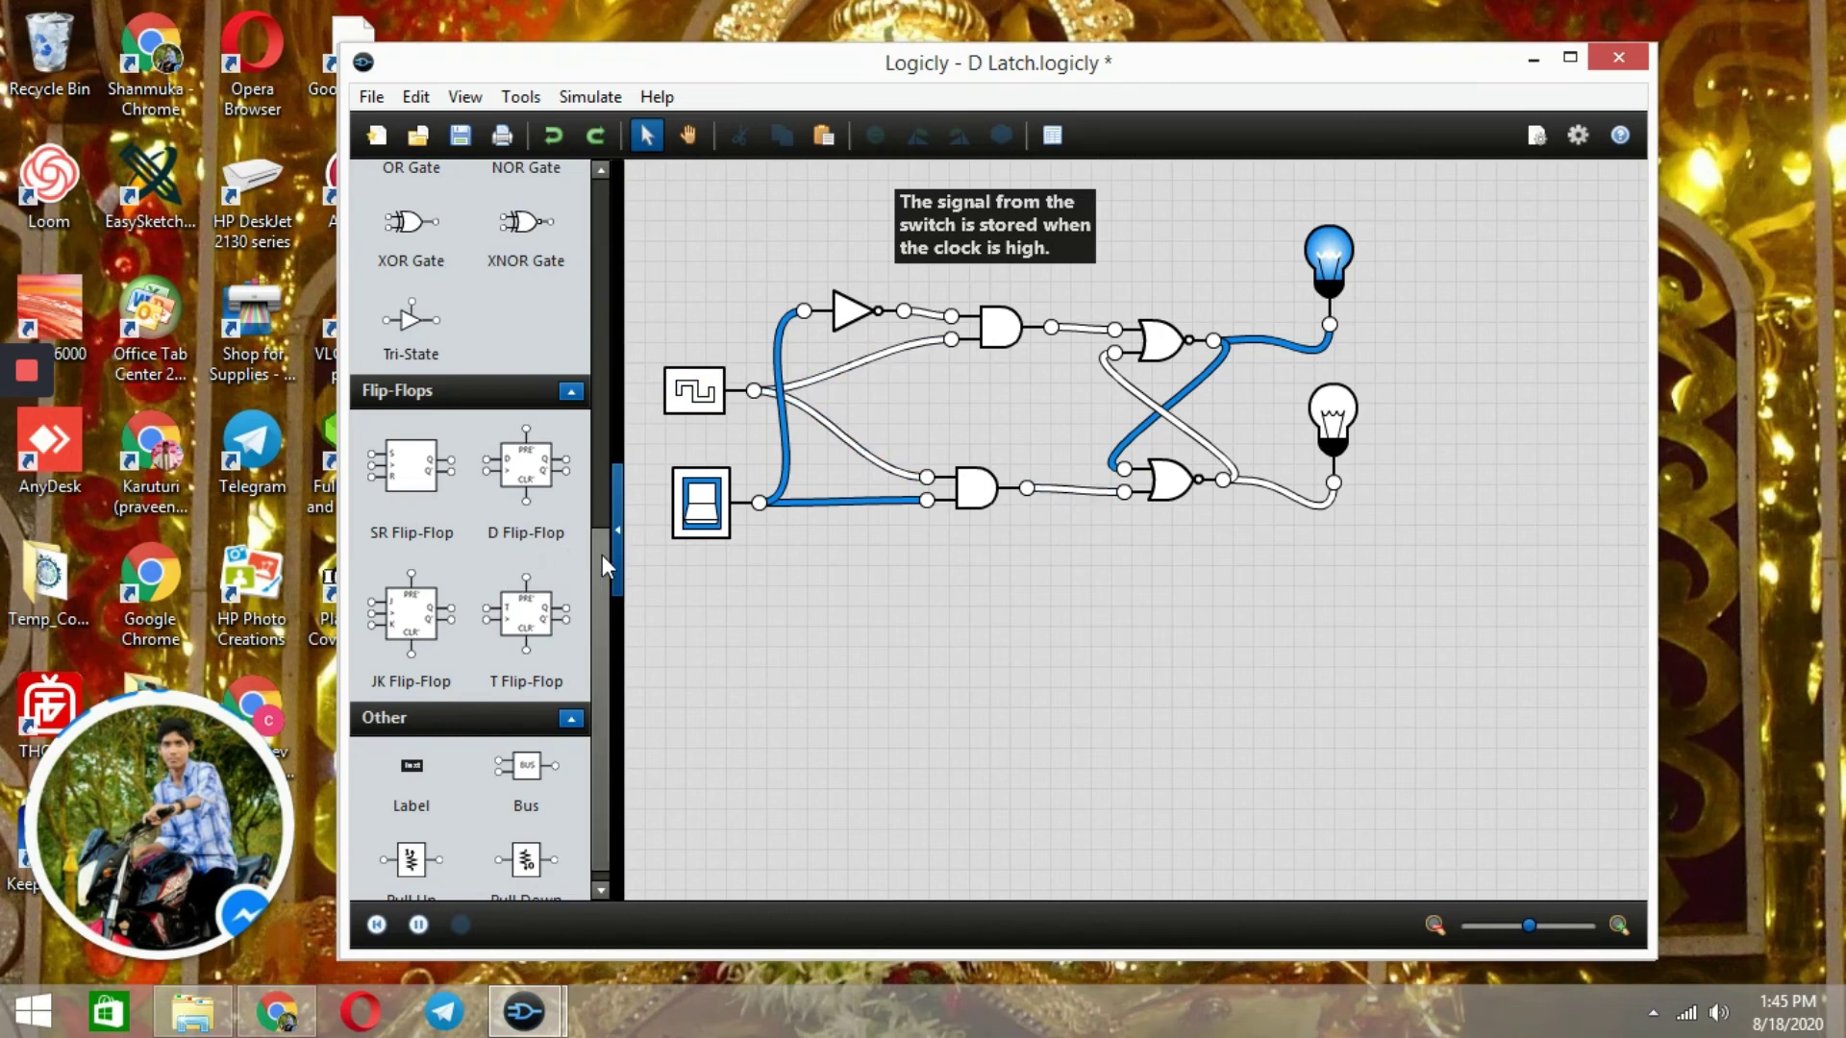
scroll(600, 596, down, 1)
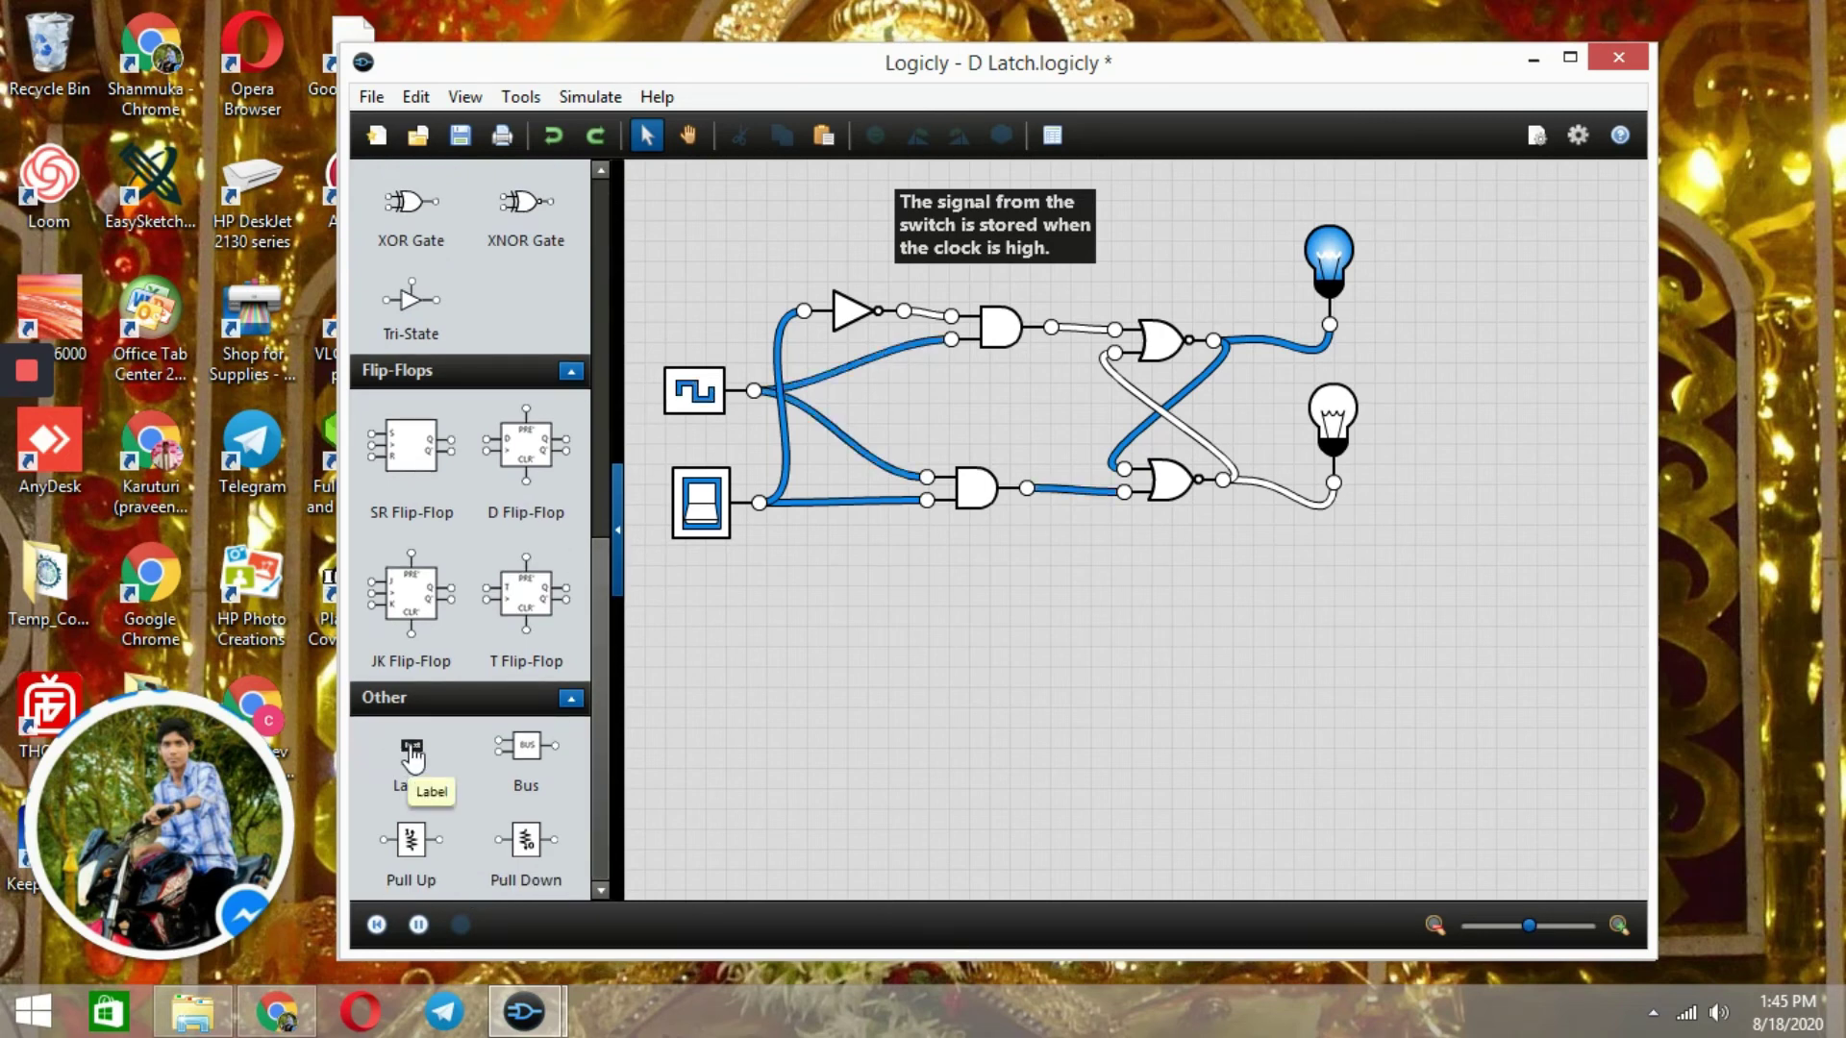
drag(412, 754, 699, 579)
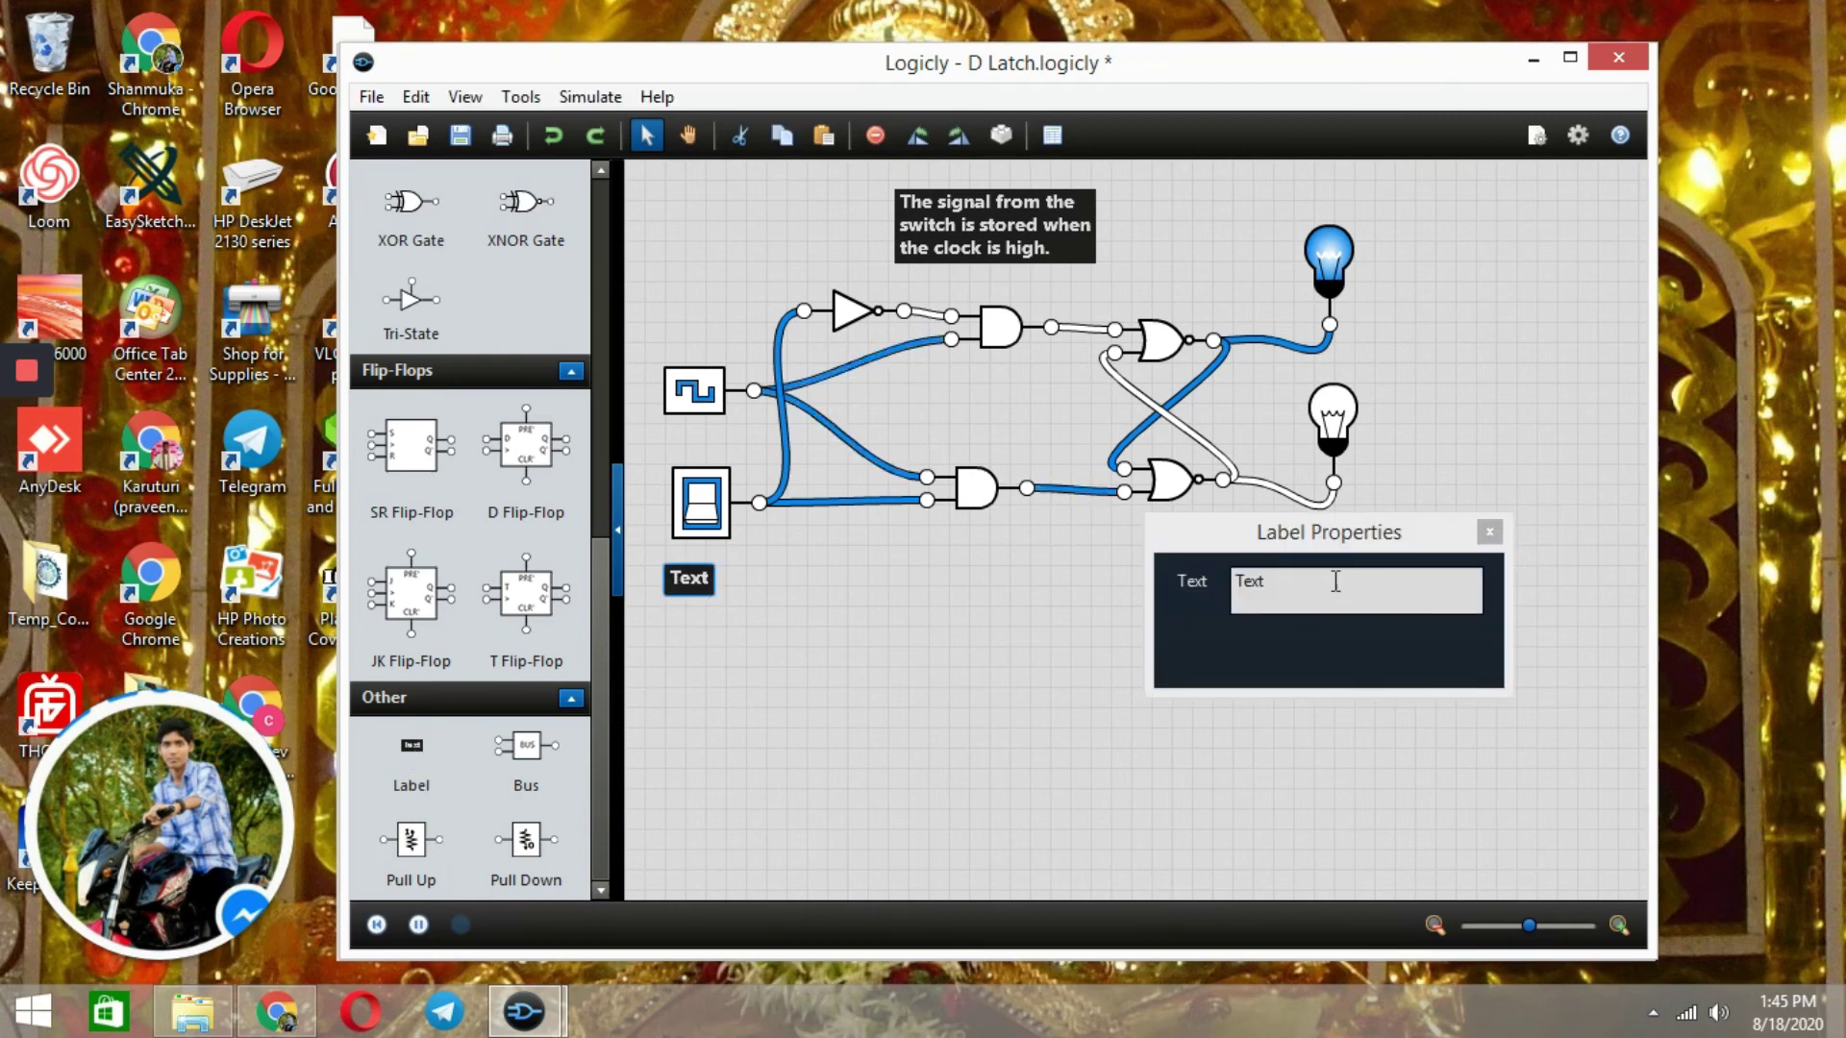
Set the new label's text to "Toggle switch b" and close its properties.
click(1335, 581)
key(BackSpace)
key(BackSpace)
key(BackSpace)
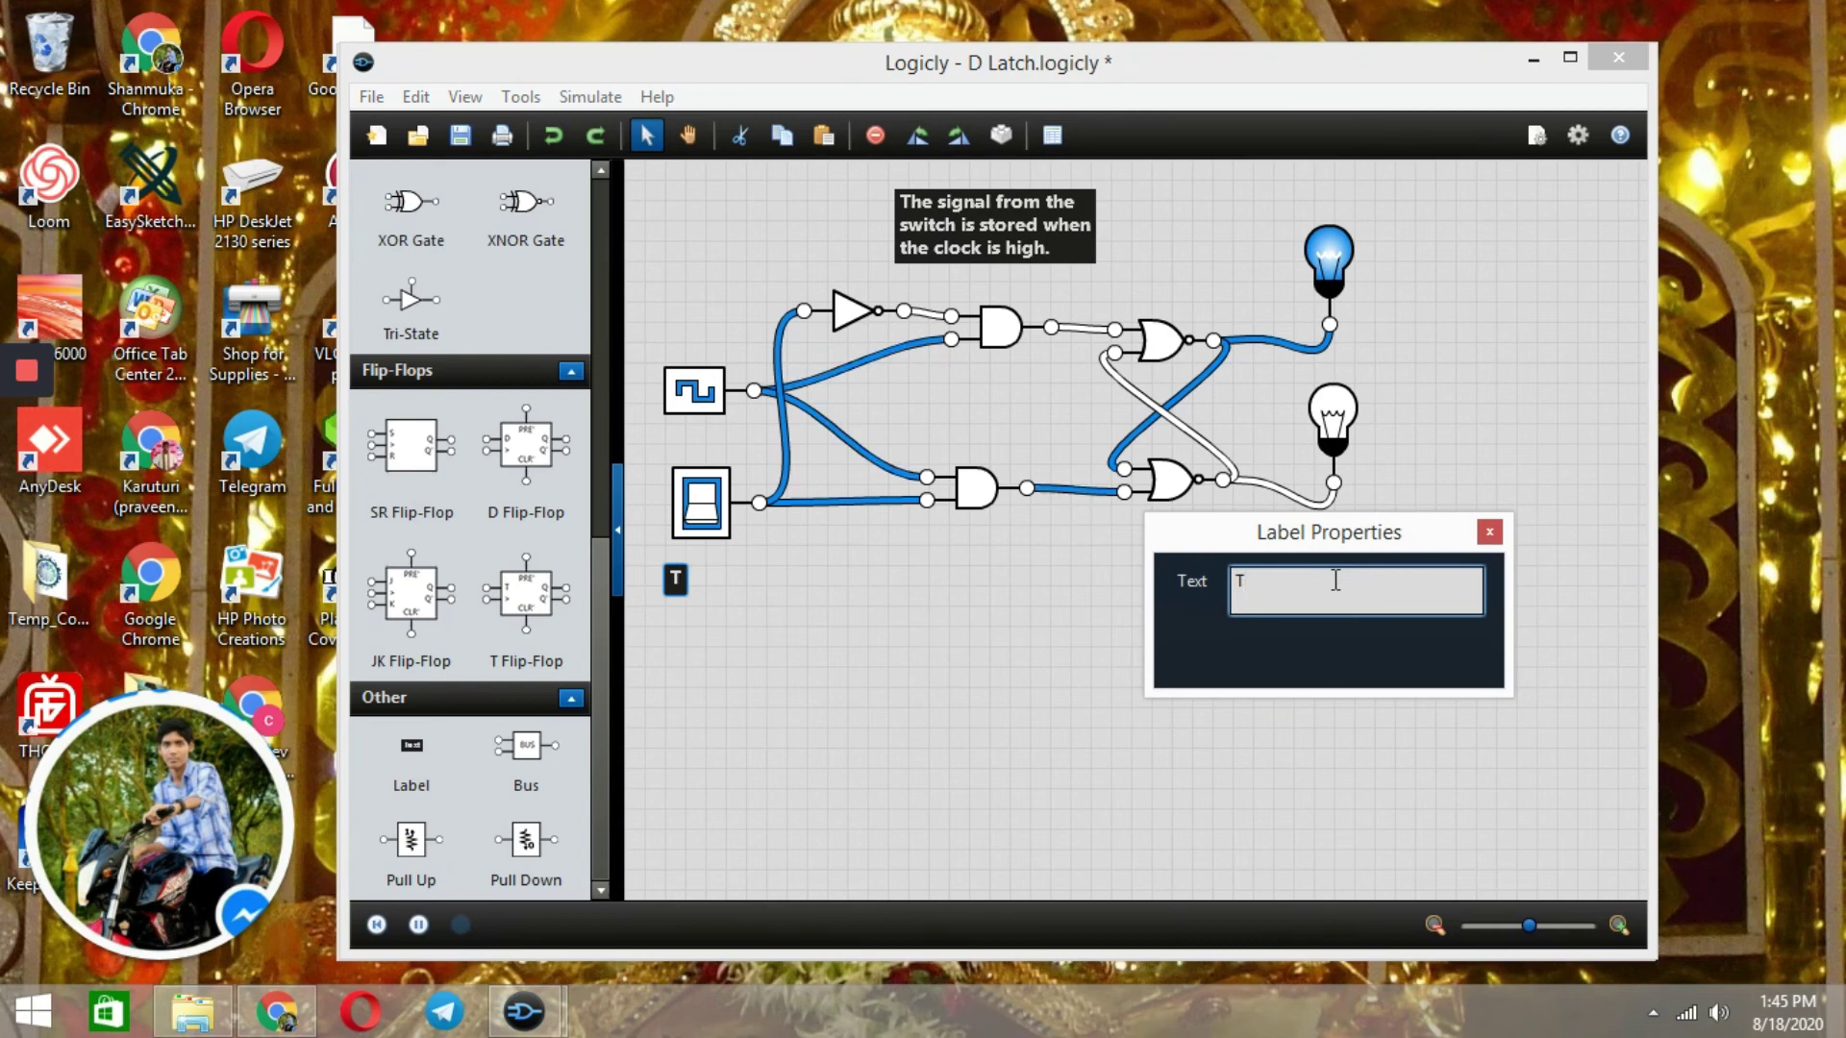
text(0gglke)
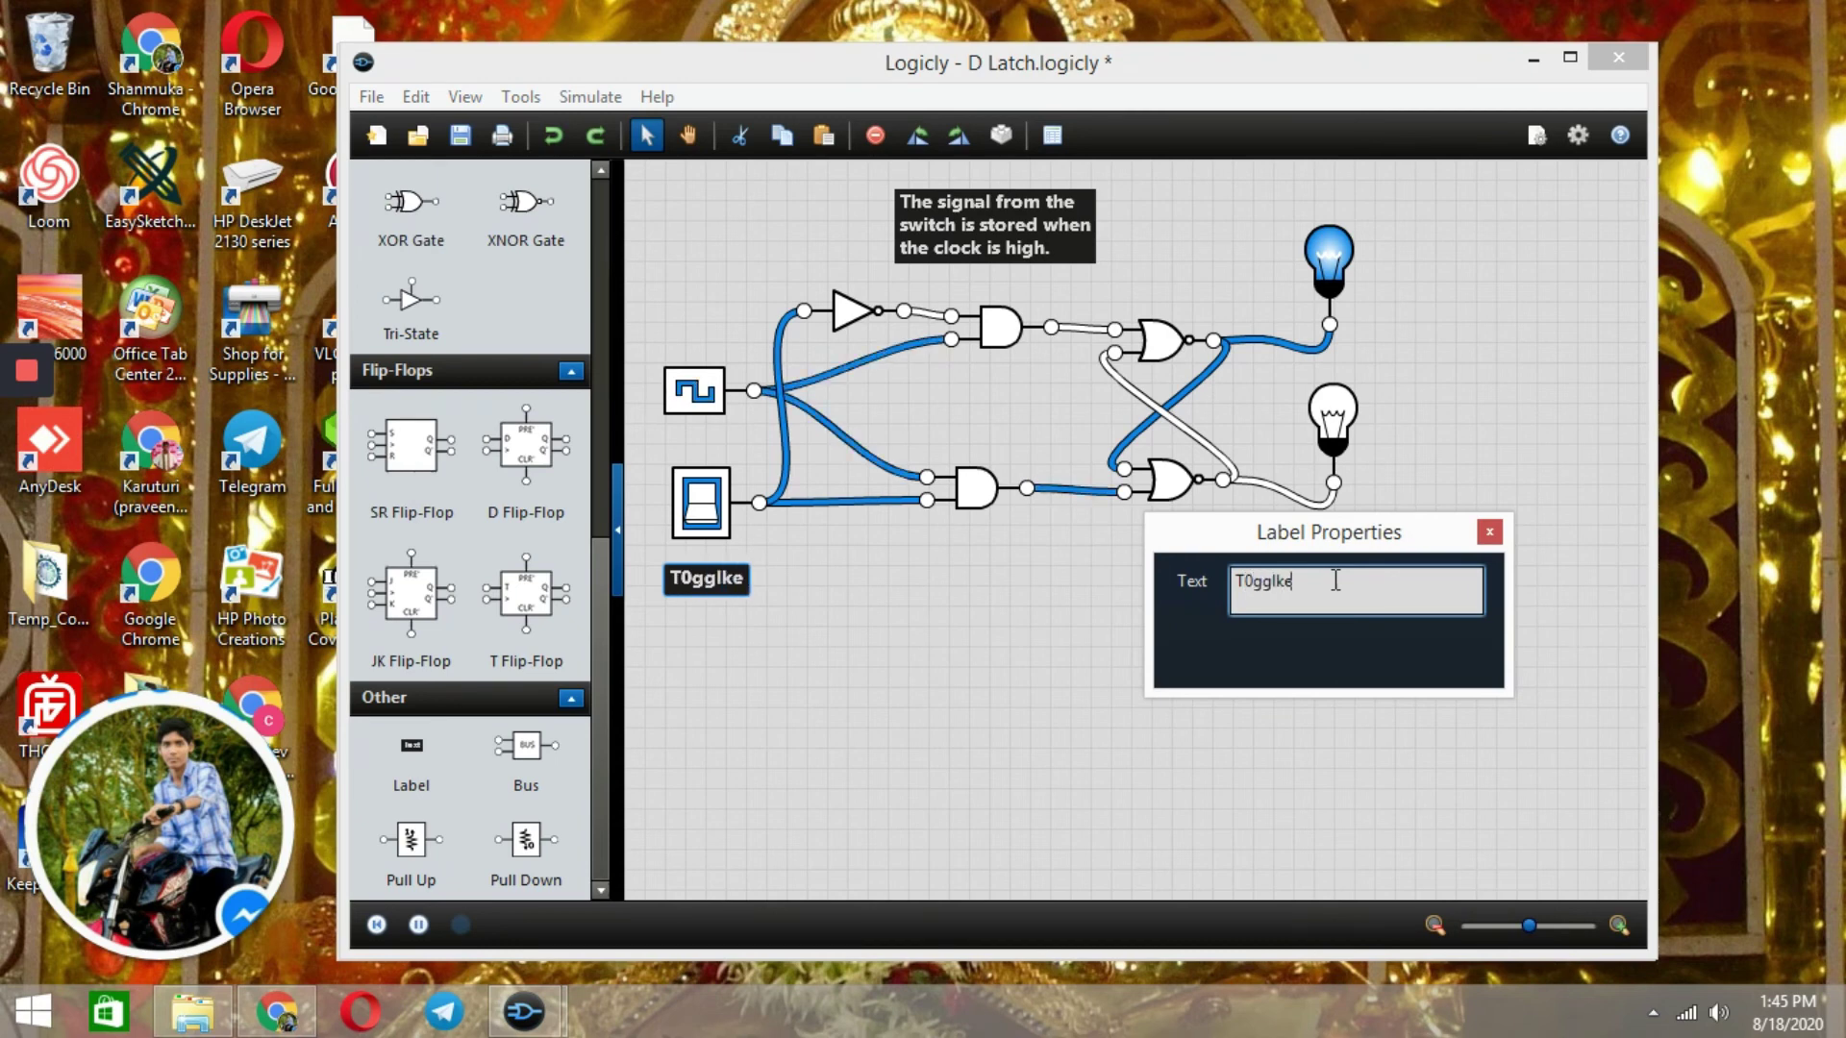
key(Left)
key(Left)
key(Delete)
key(Left)
key(Left)
key(BackSpace)
text(o)
key(End)
text(switch)
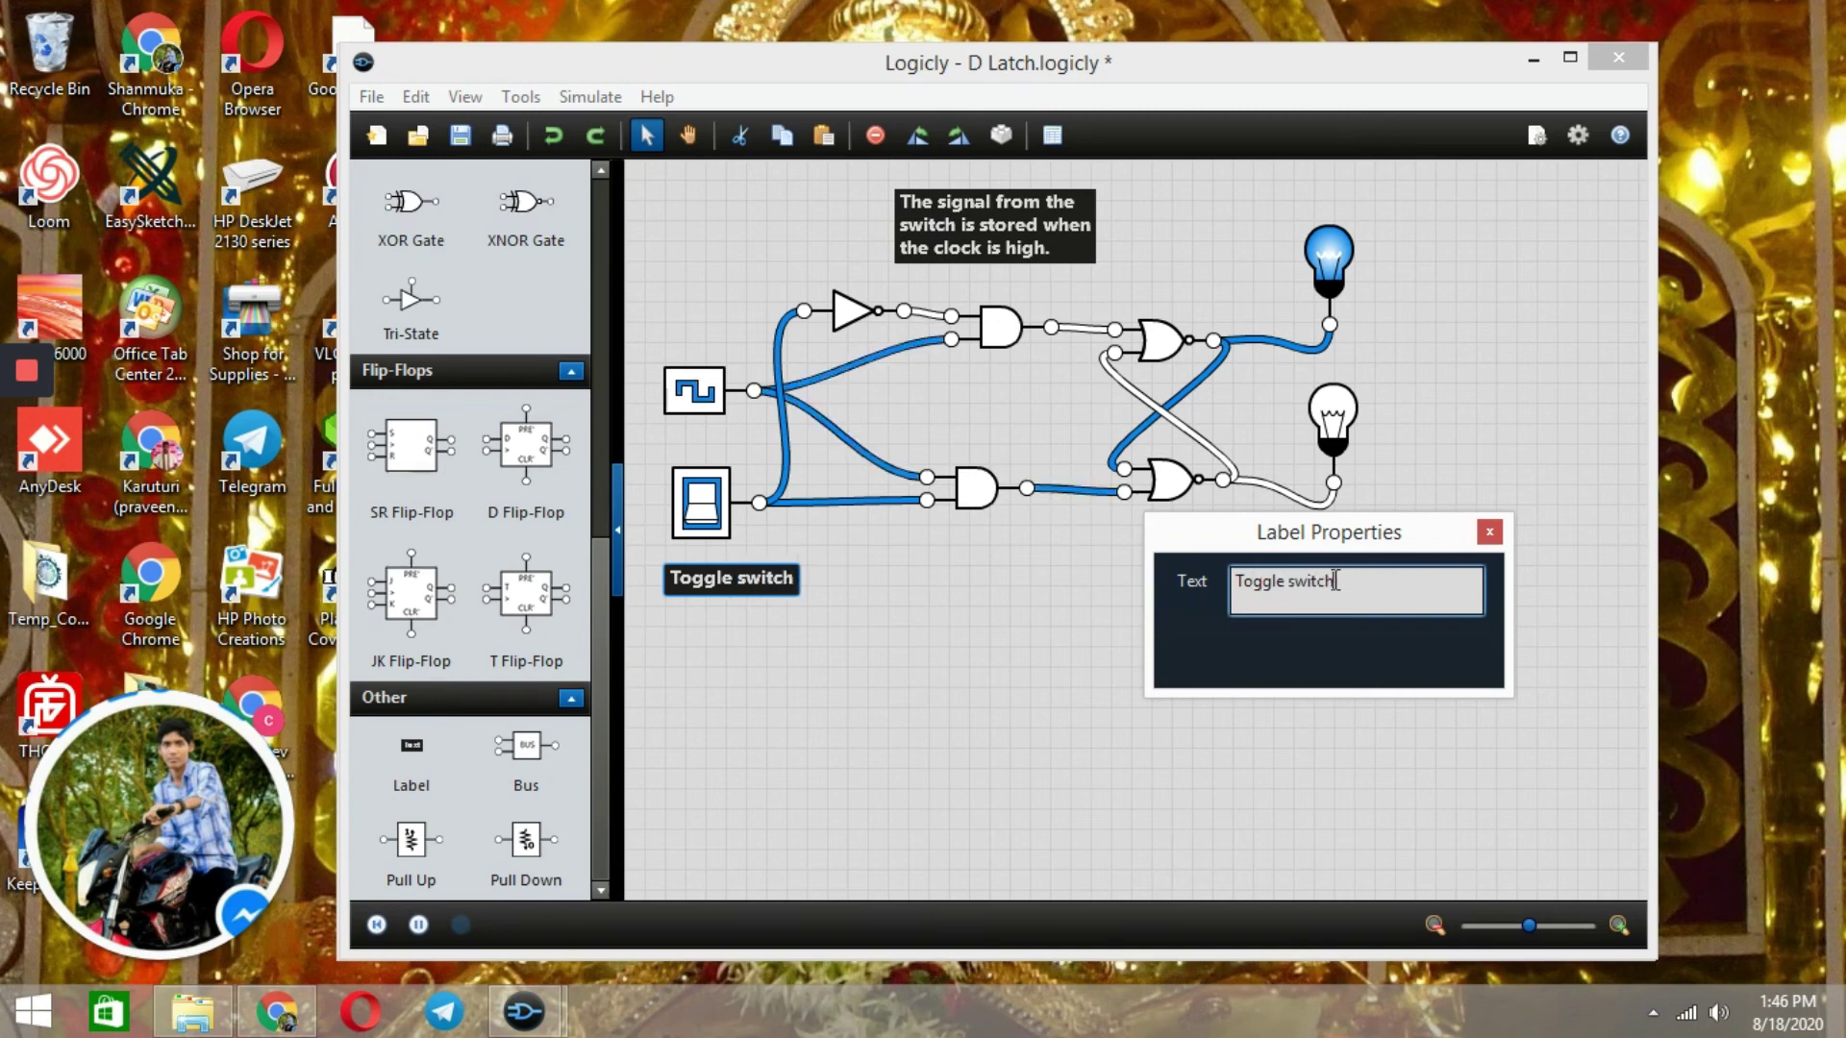
text( b)
click(1489, 535)
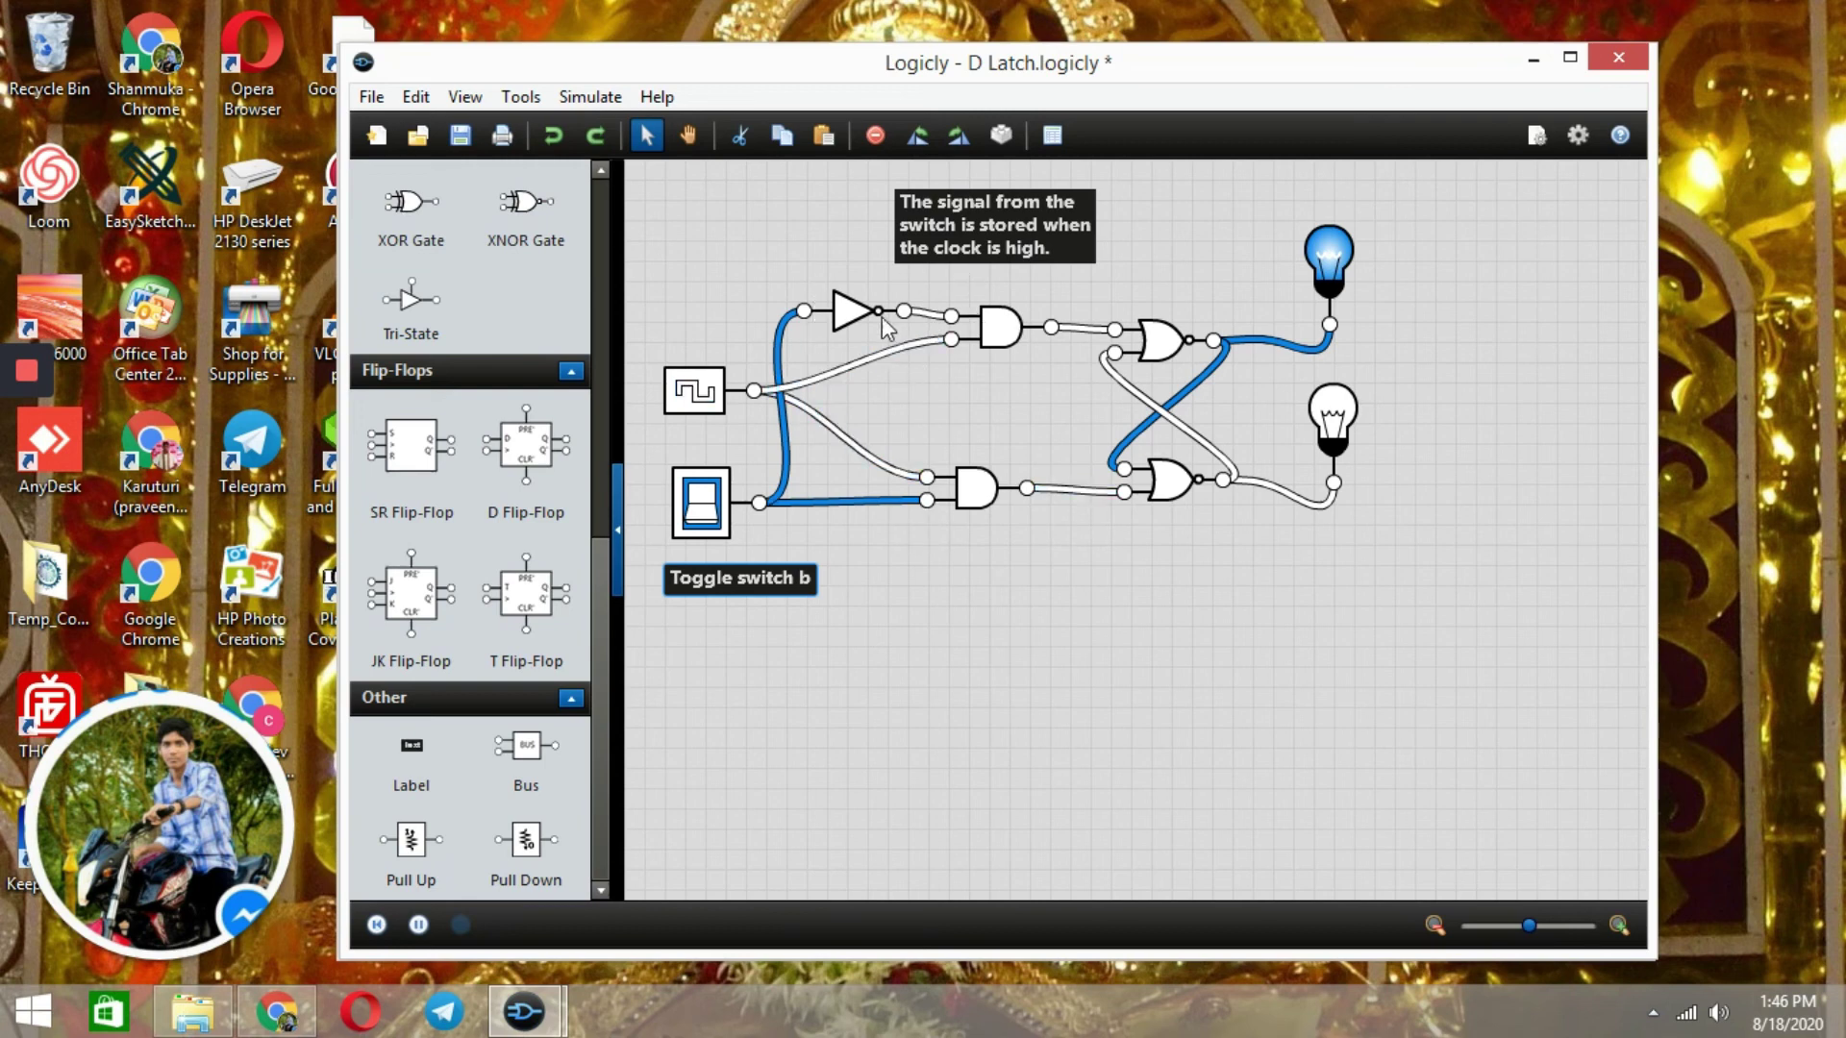
scroll(446, 372, up, 5)
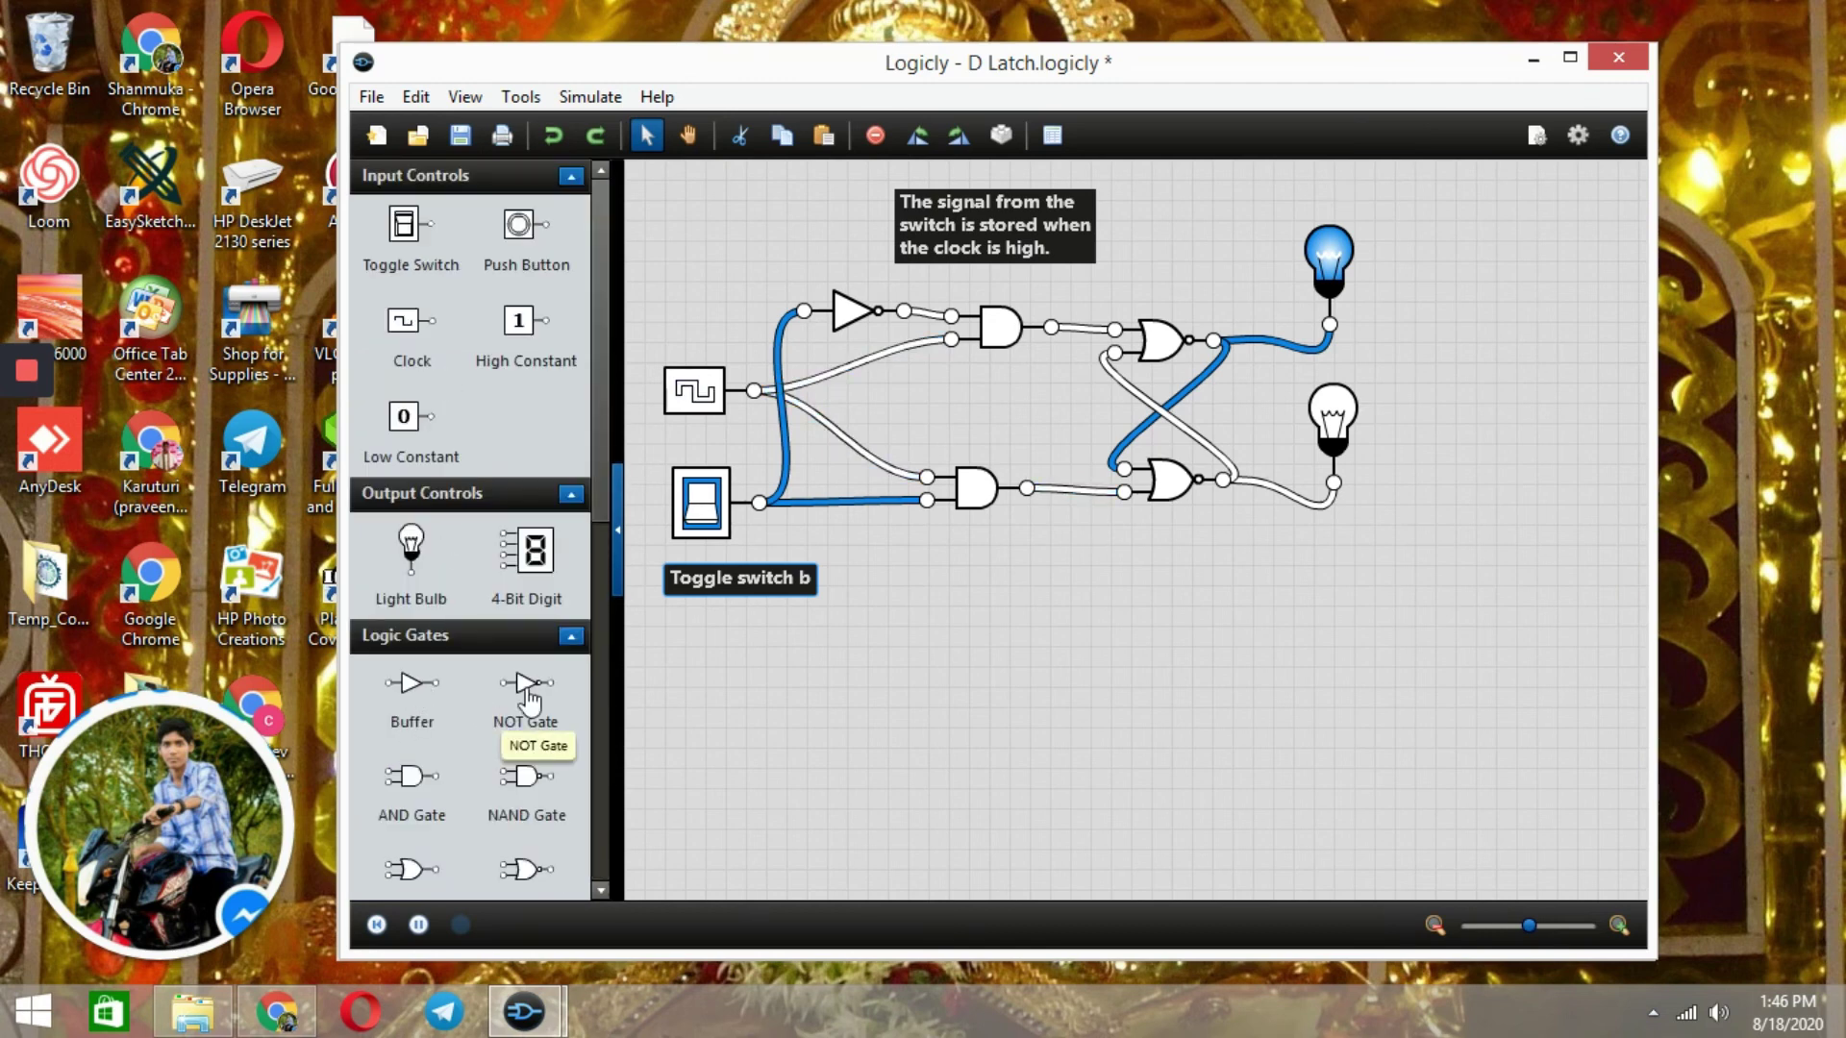
scroll(527, 686, down, 5)
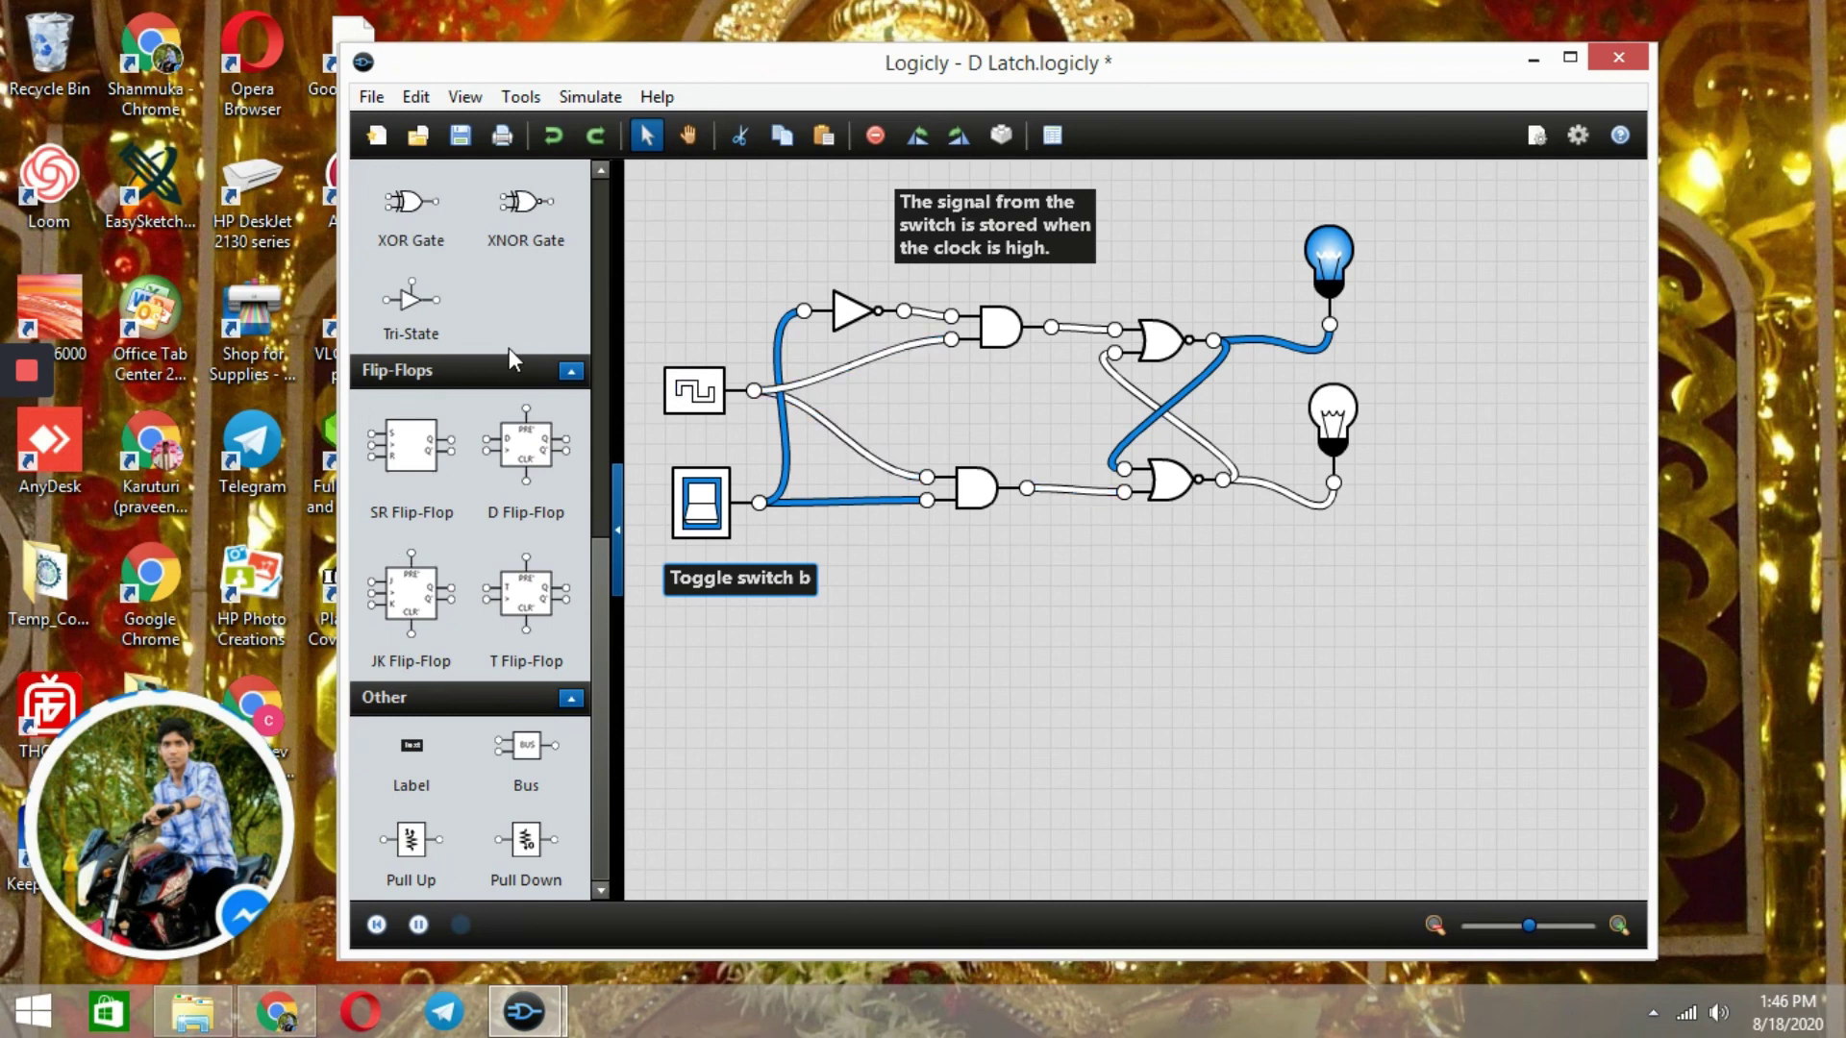
scroll(533, 240, up, 8)
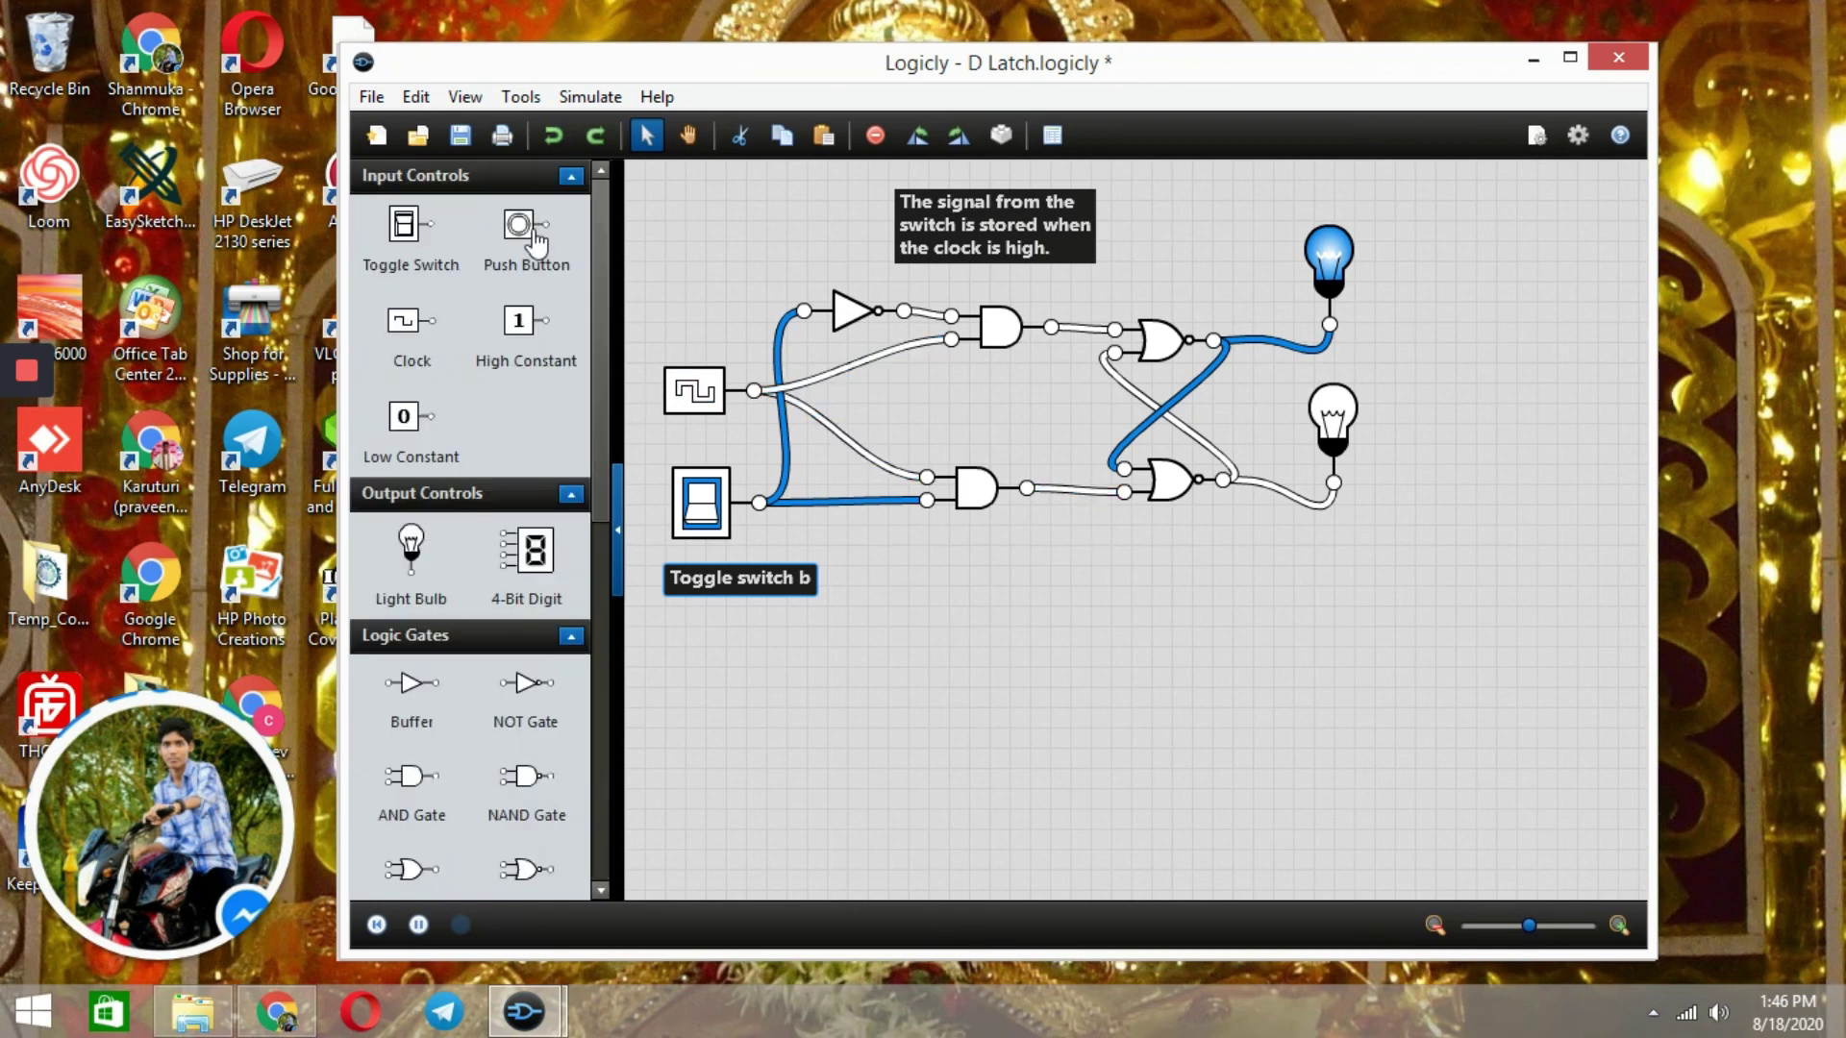
Try to generate a truth table for the D latch circuit, then deselect the label.
click(1054, 134)
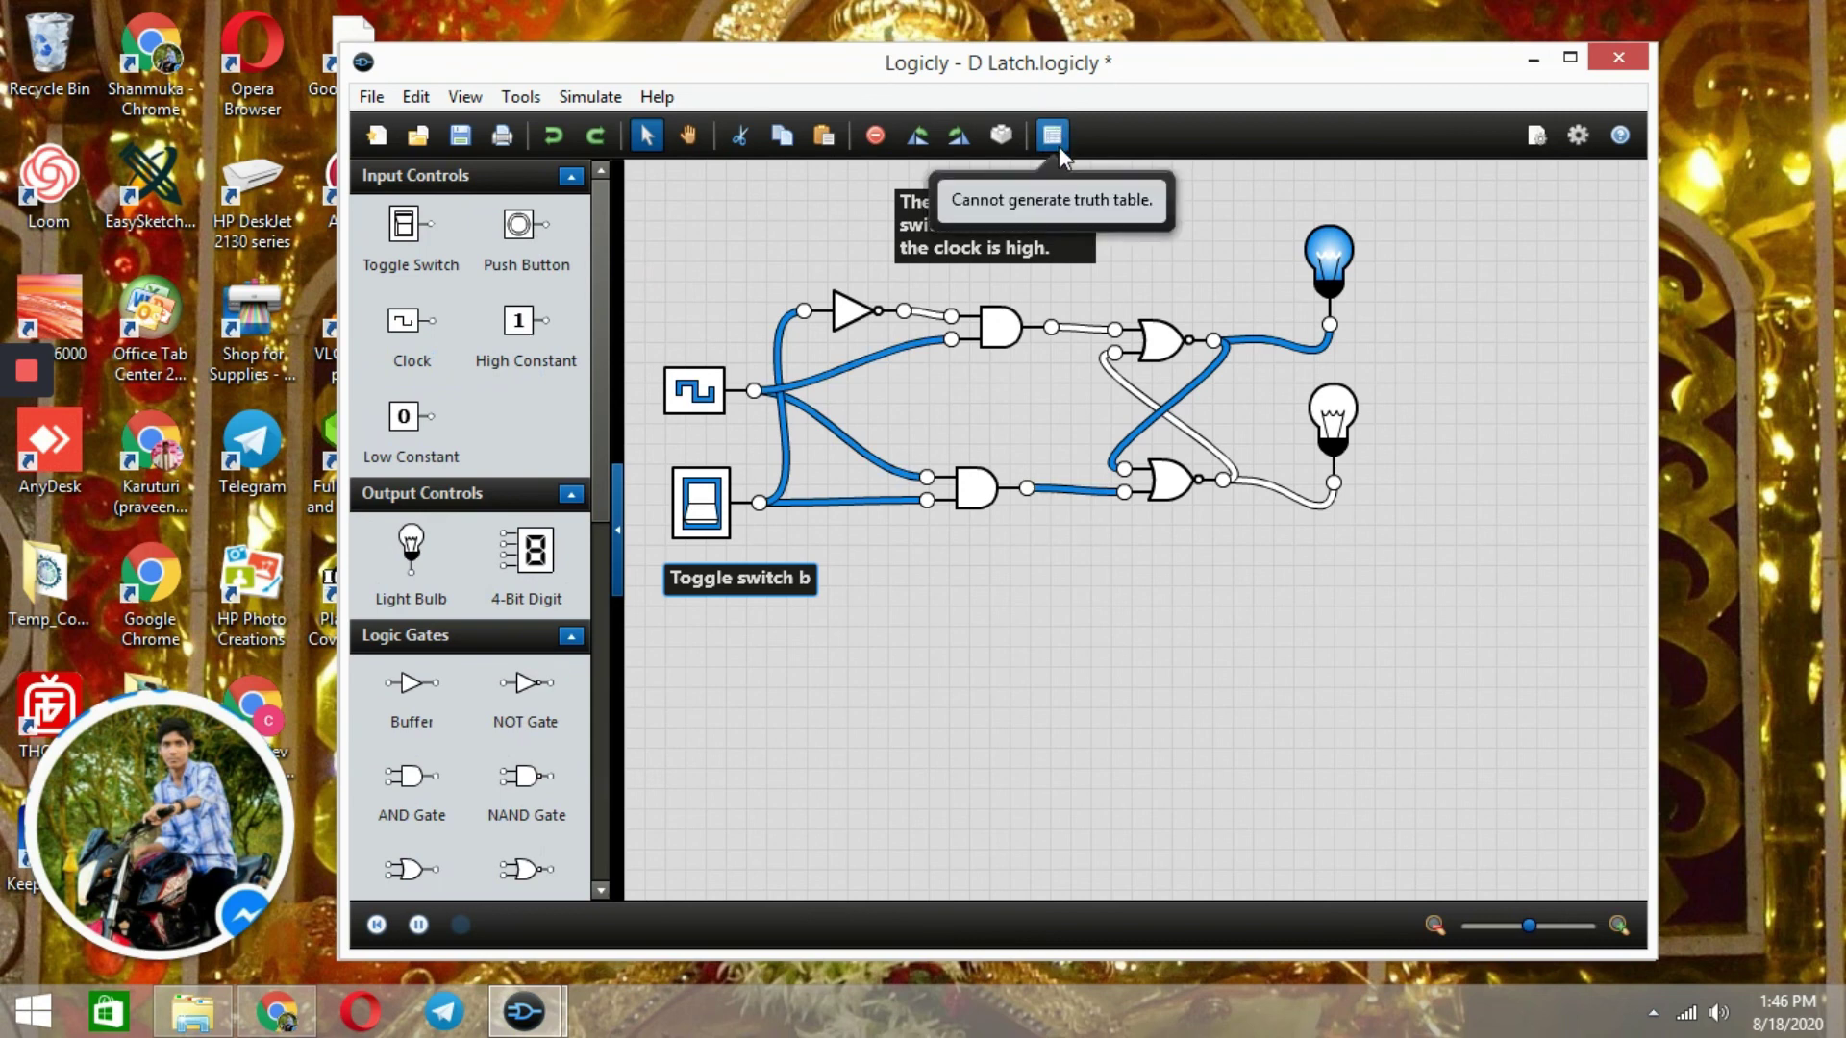
click(1202, 200)
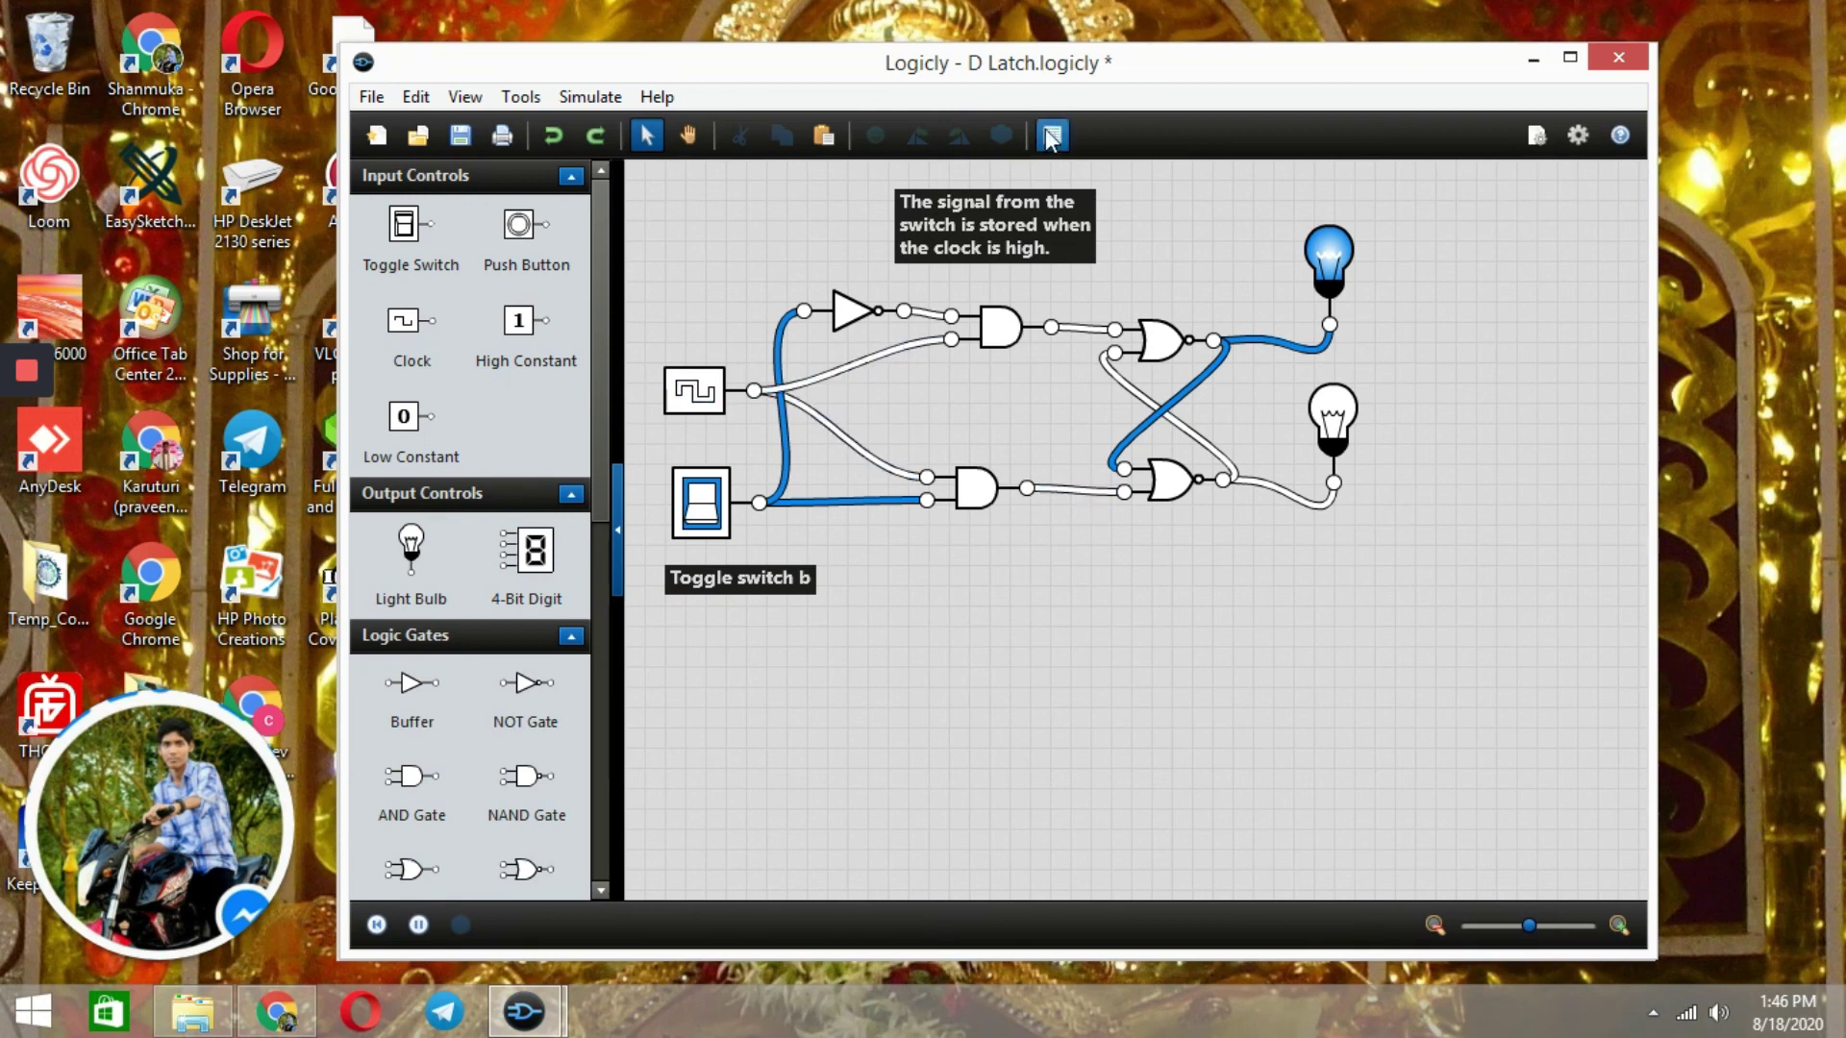
Pan the D latch circuit towards the middle of the canvas, zoom out slightly and return to the selection tool.
click(688, 134)
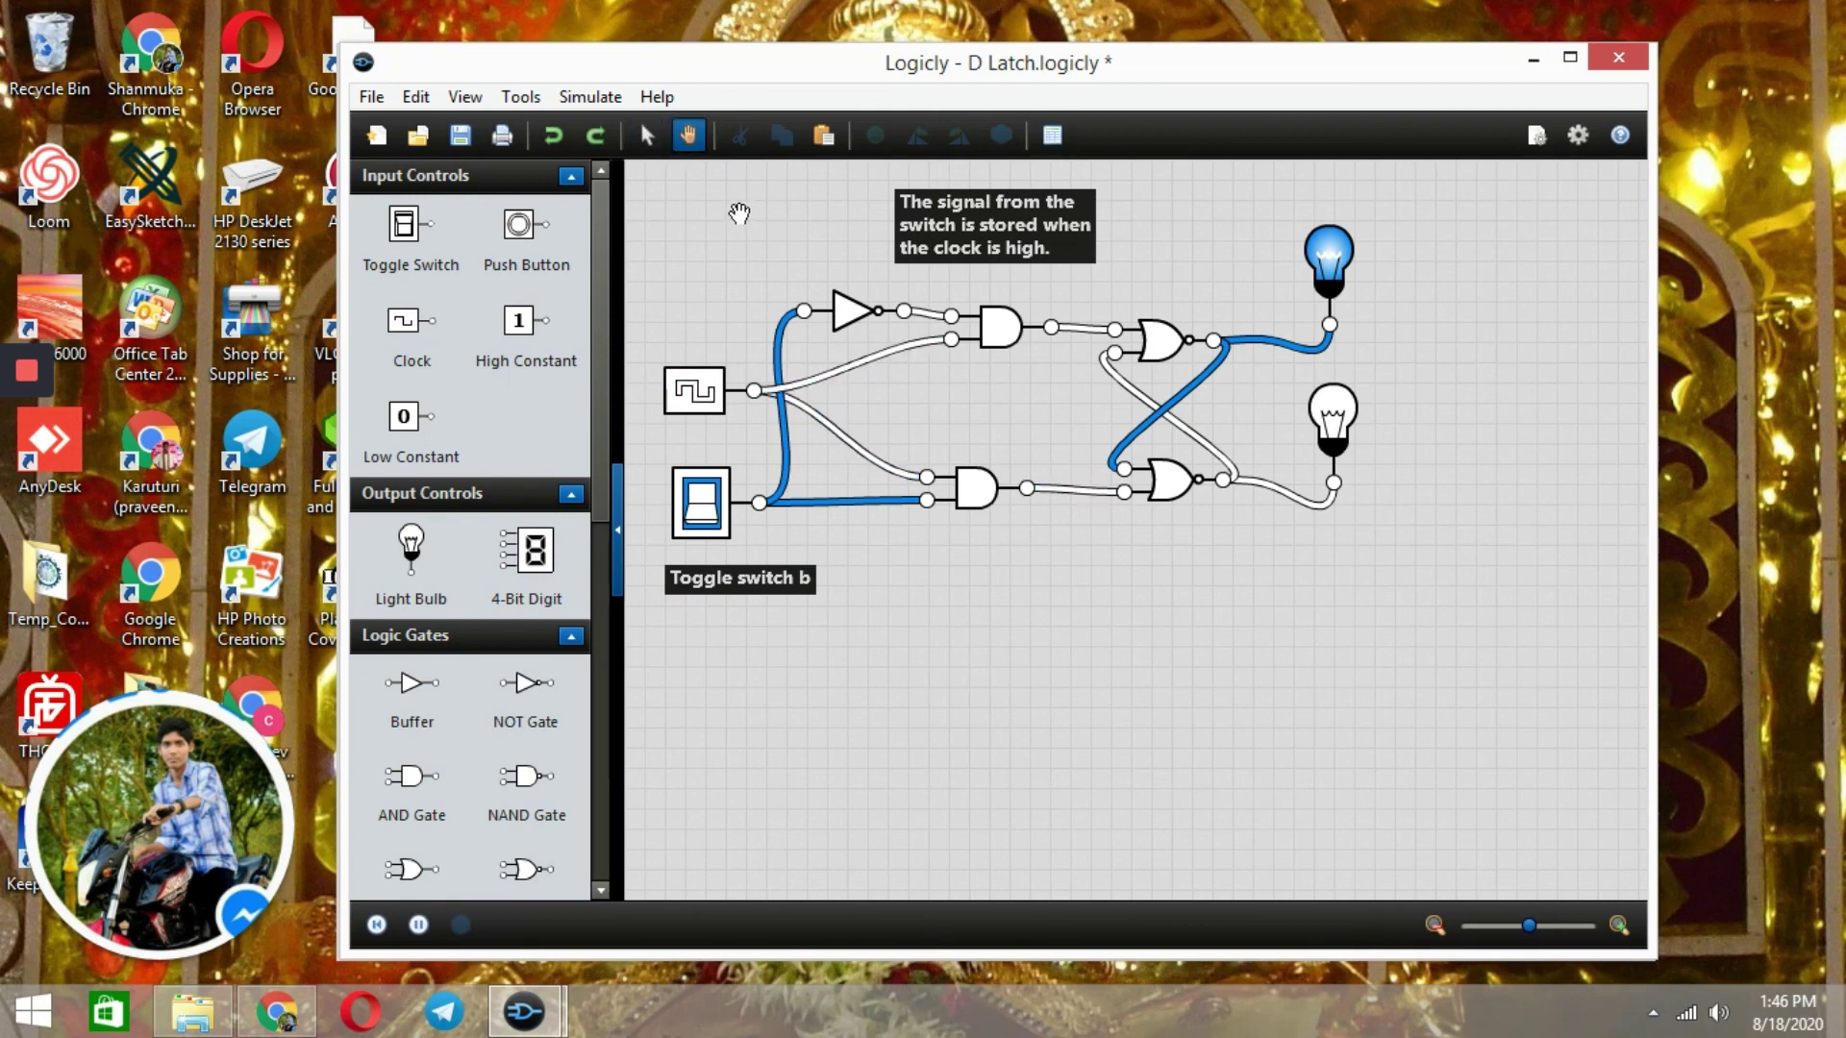
drag(734, 296, 711, 368)
drag(862, 334, 988, 337)
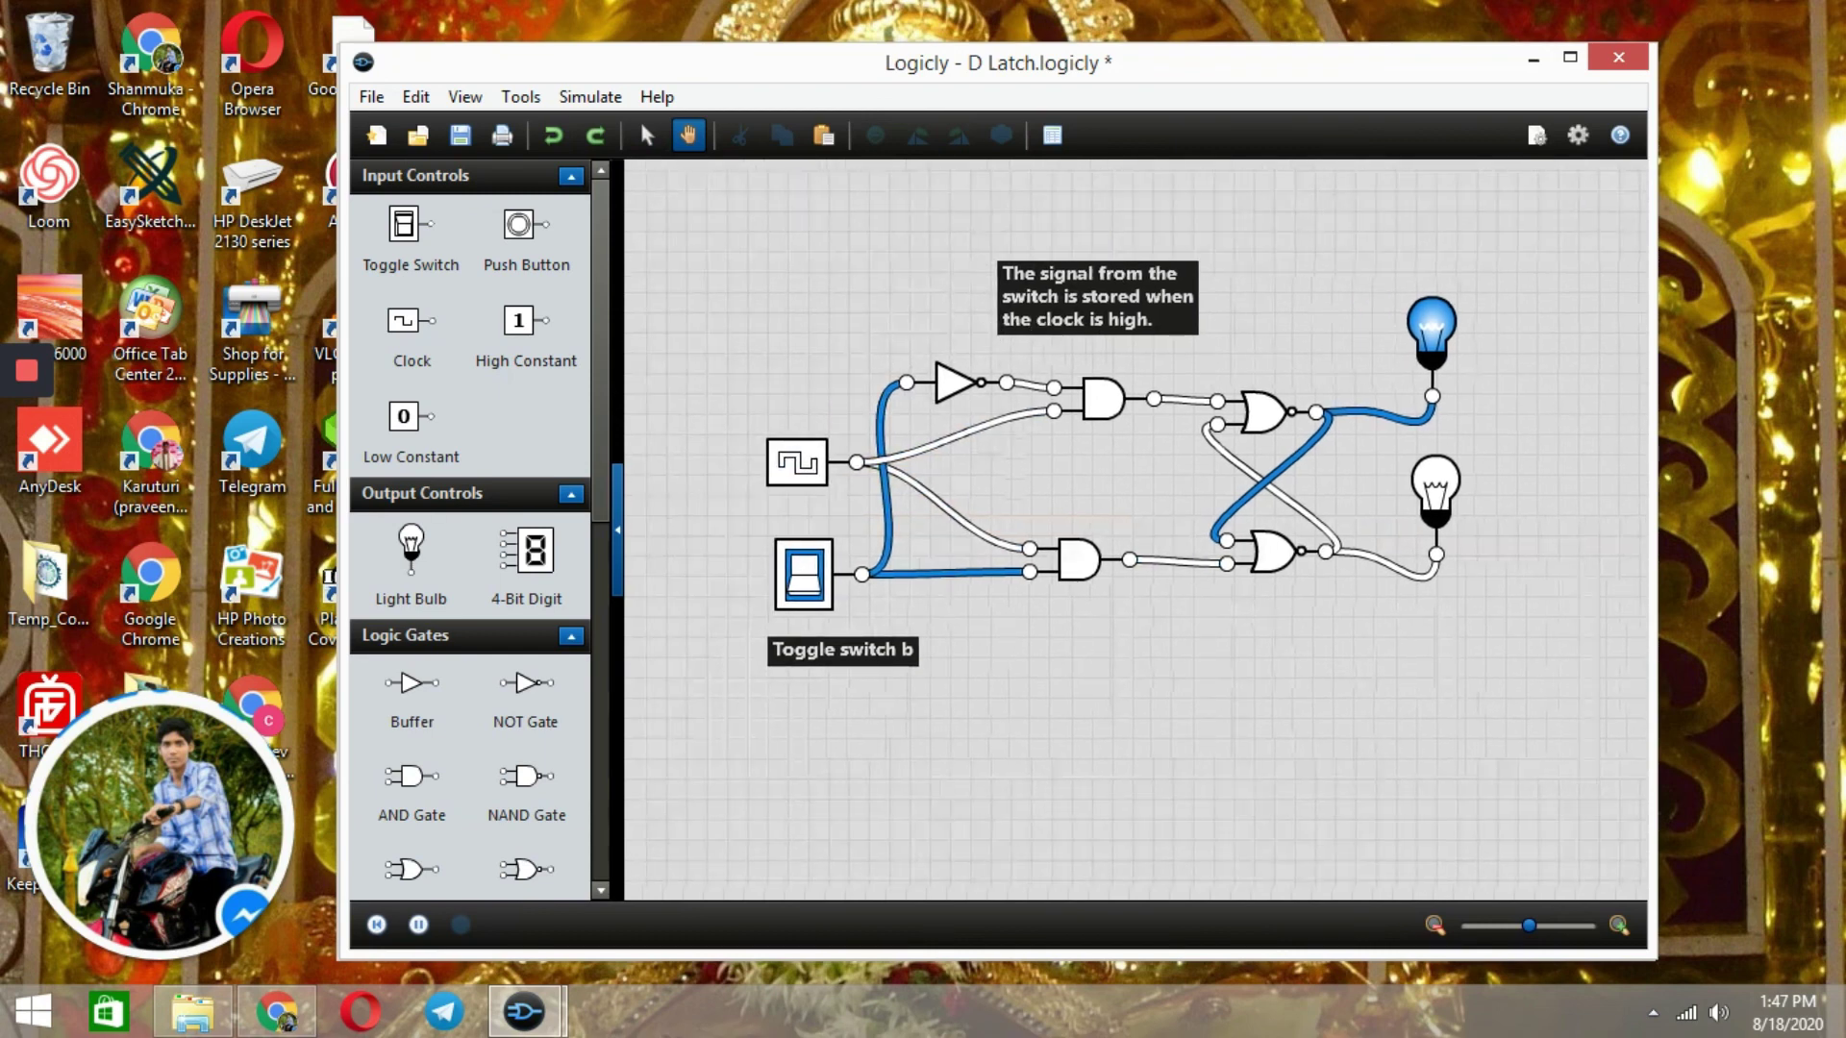
mouse_move(1528, 928)
mouse_down()
mouse_move(1558, 929)
mouse_move(1511, 928)
mouse_up()
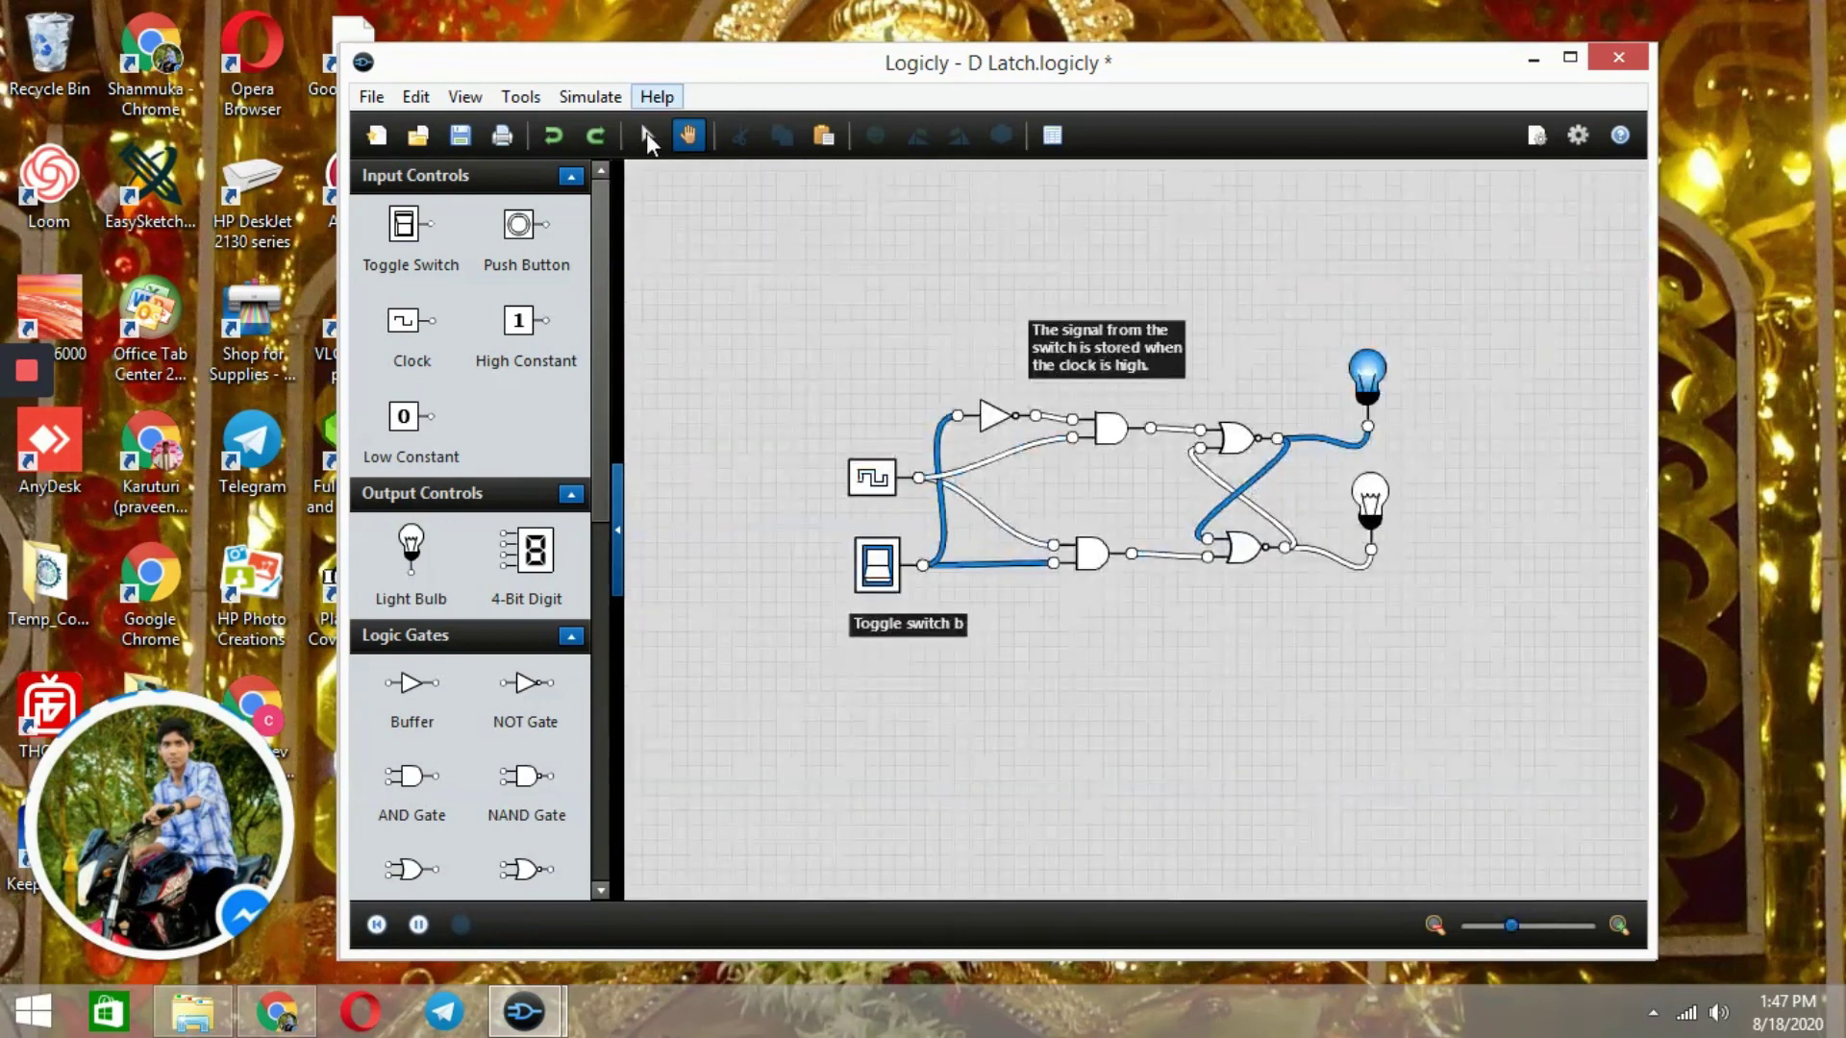
click(646, 136)
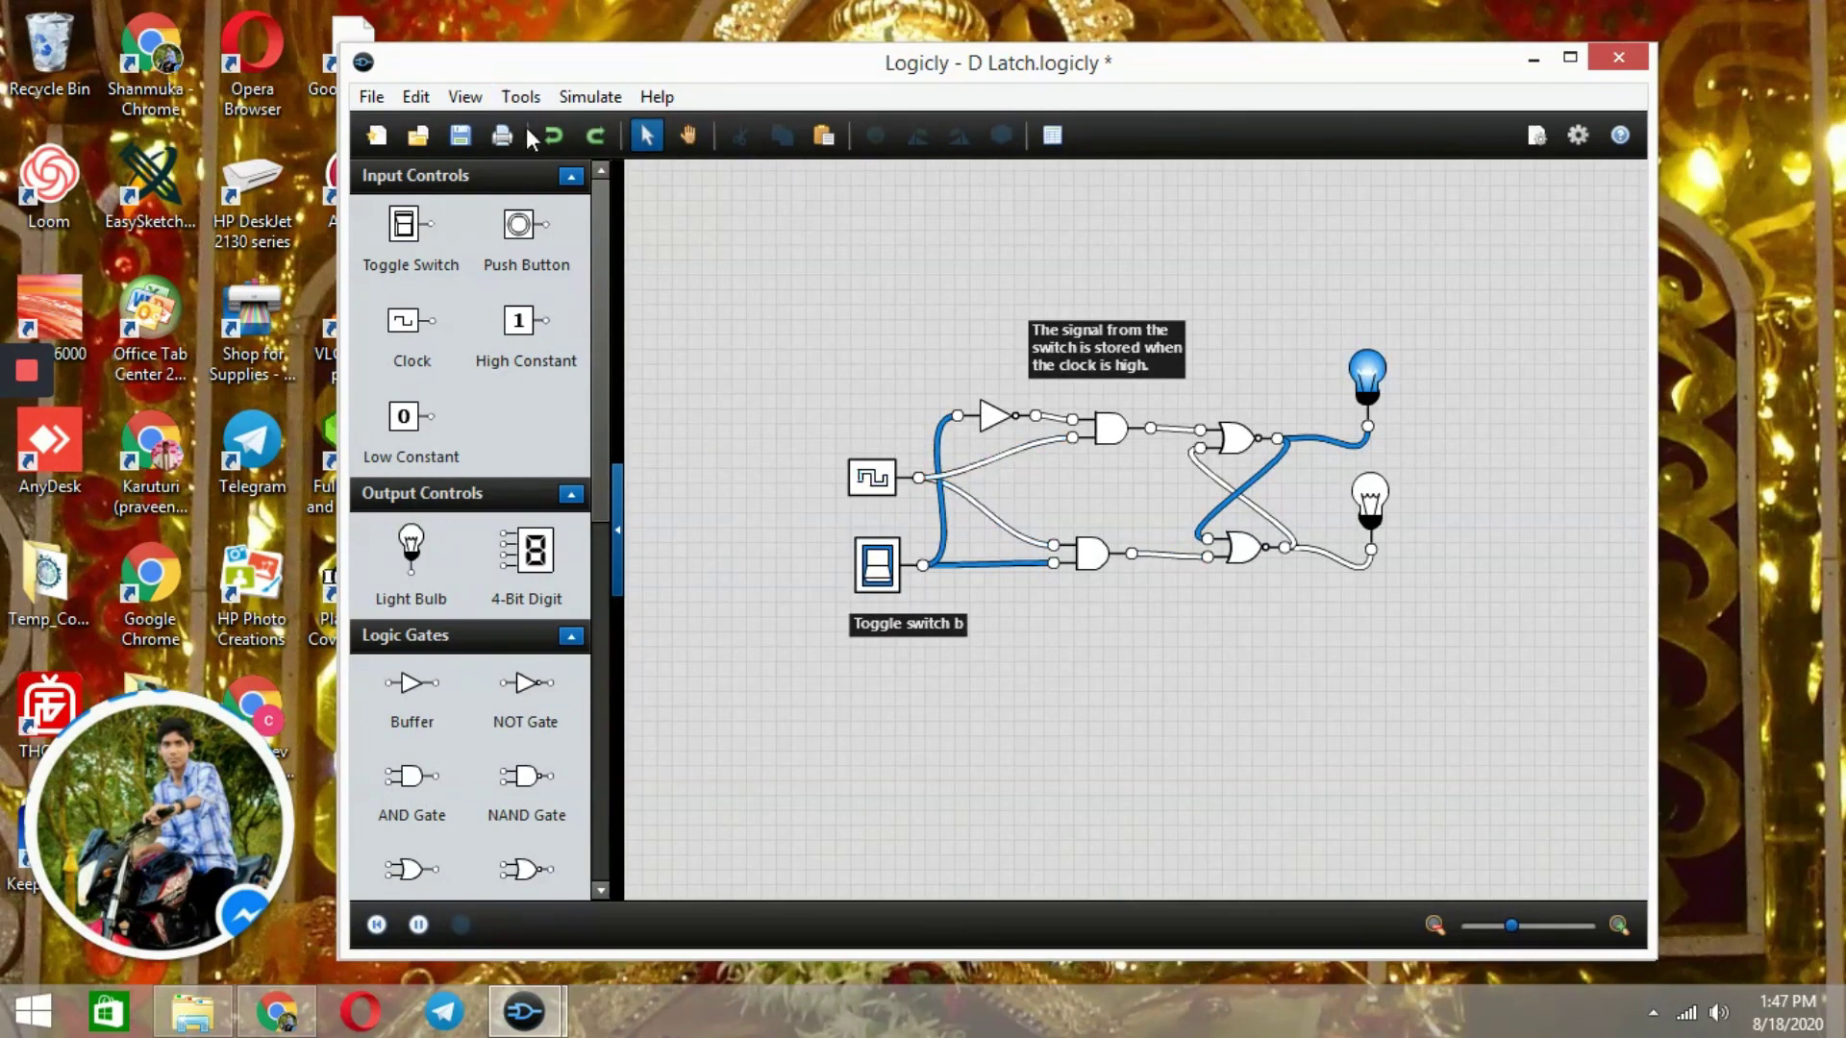
click(598, 95)
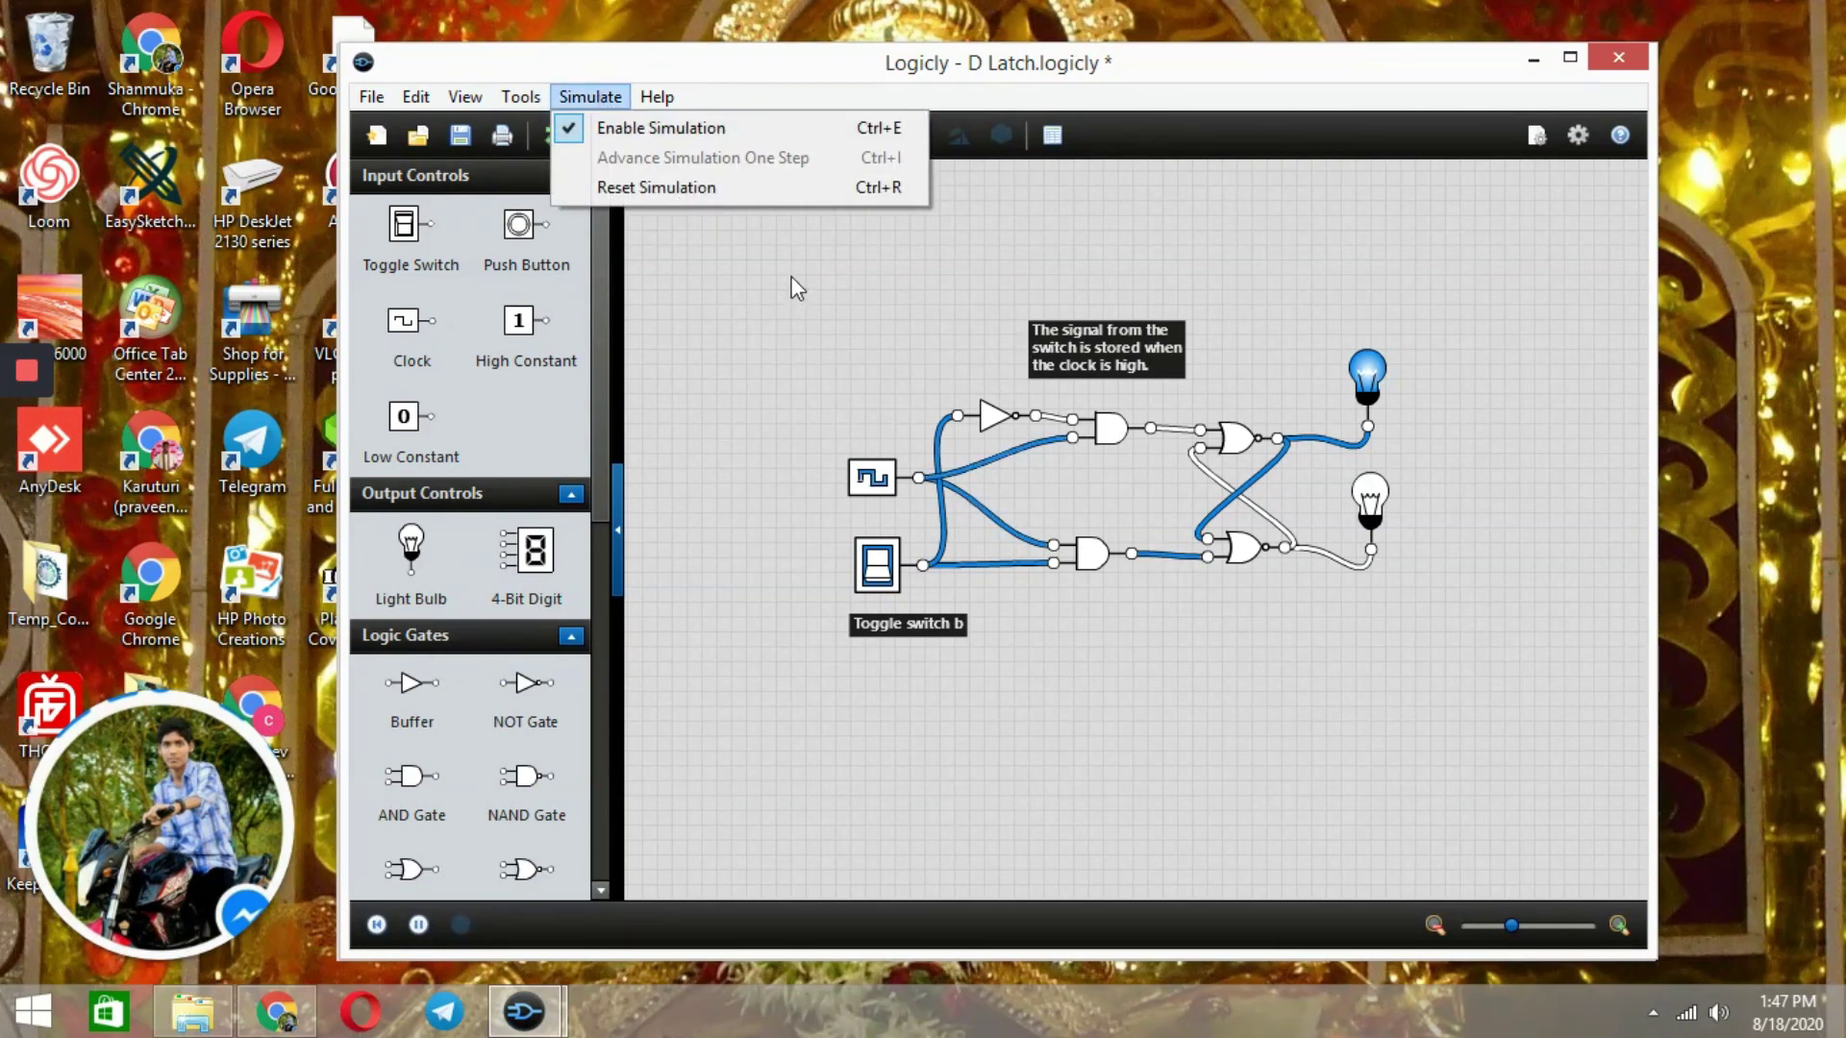
click(763, 252)
click(591, 95)
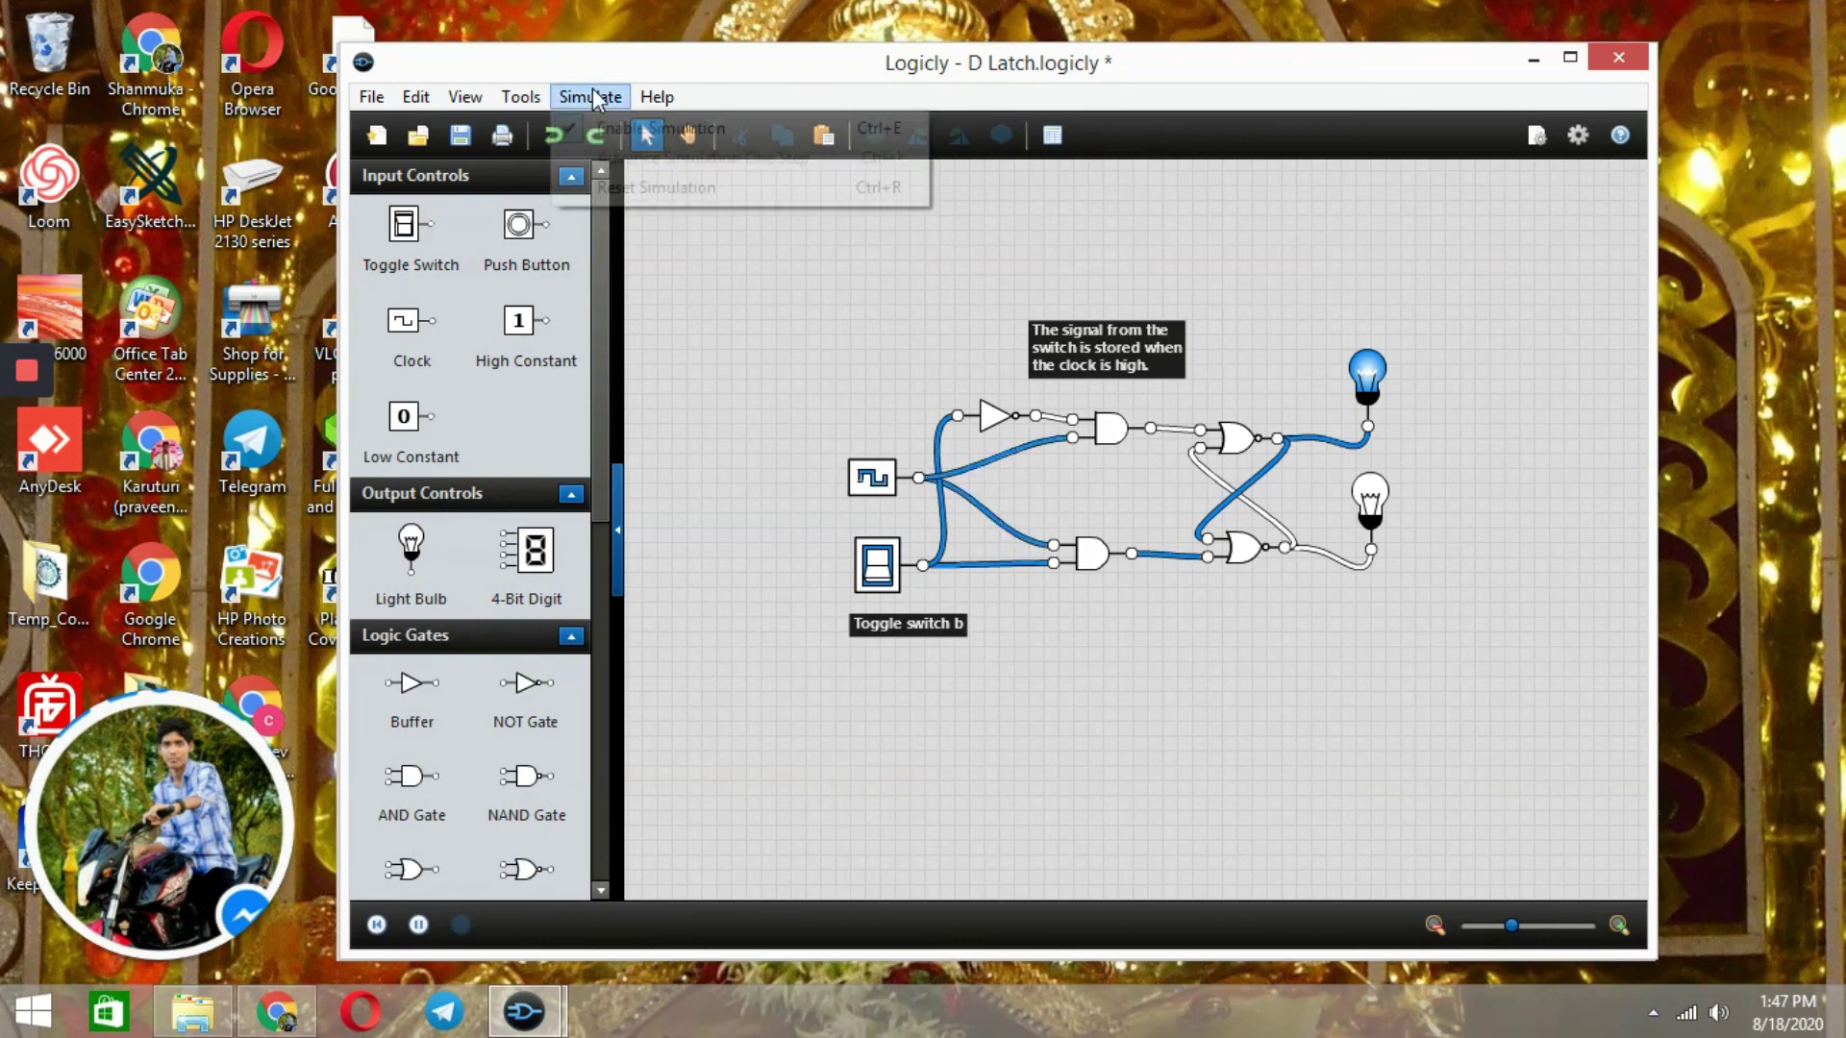
click(731, 290)
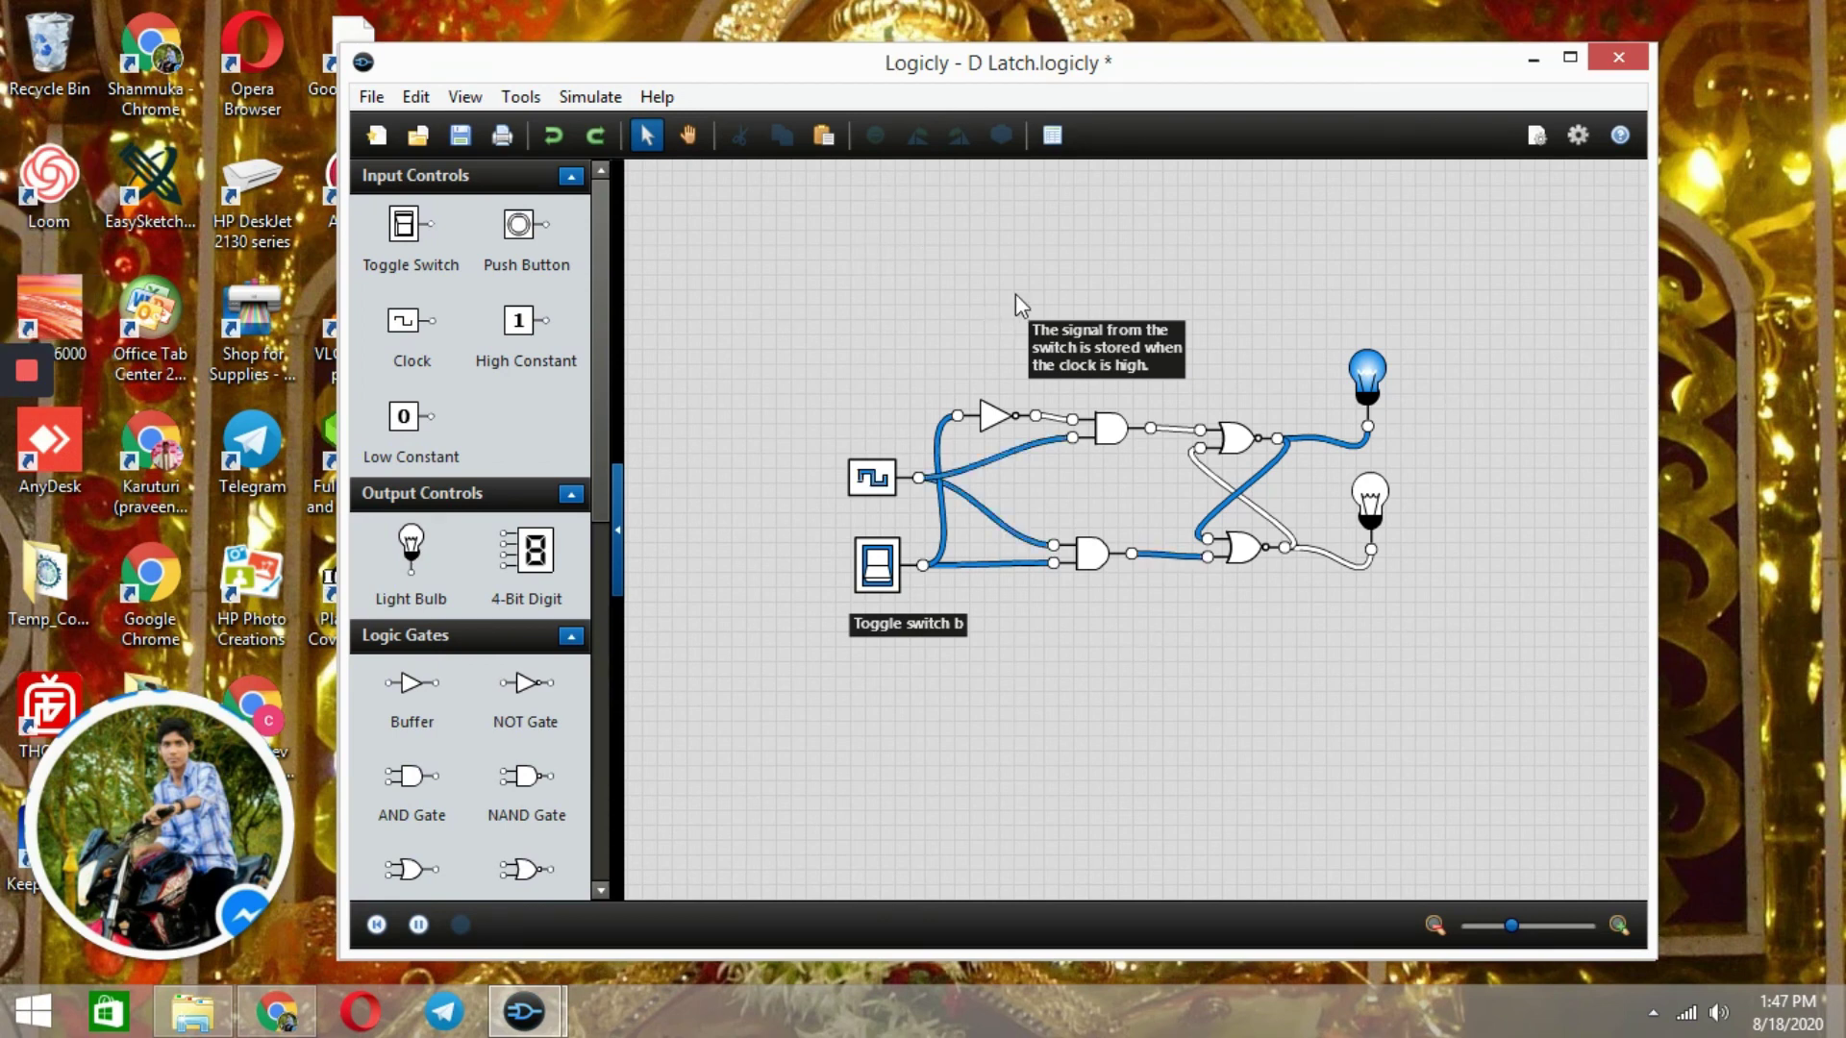
mouse_move(19, 374)
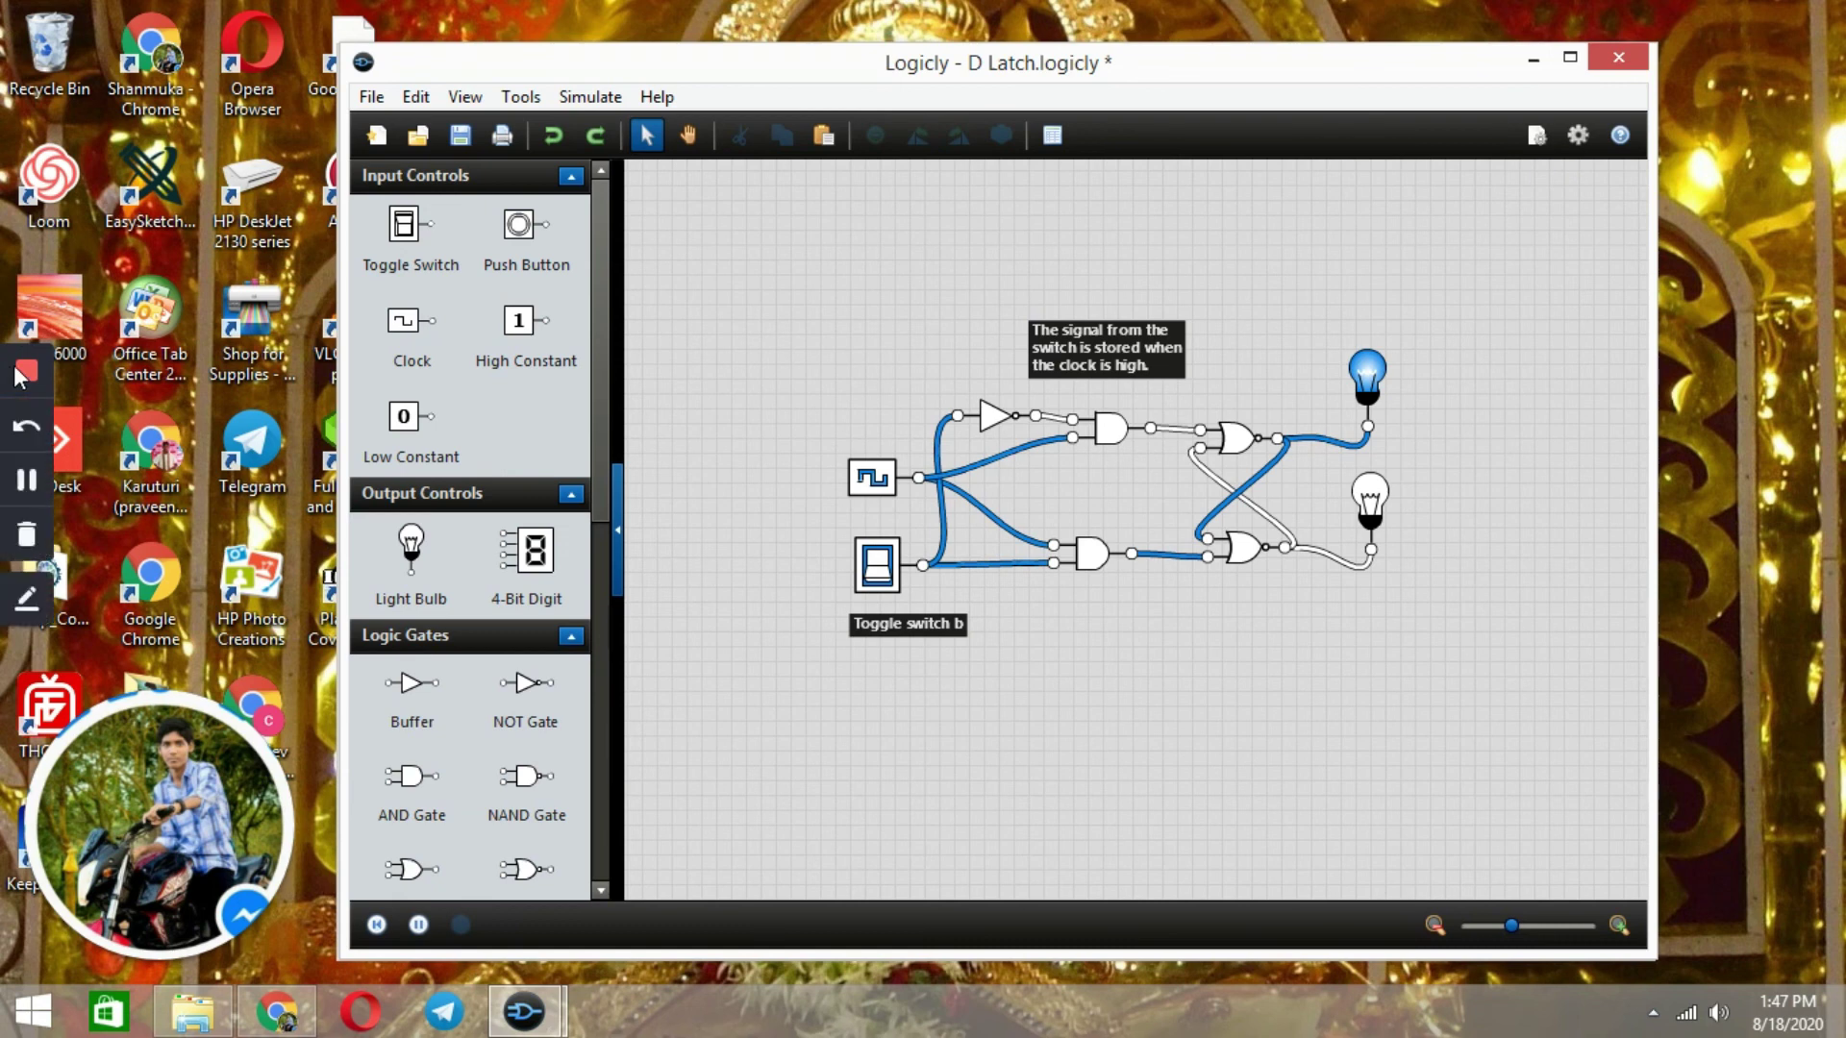